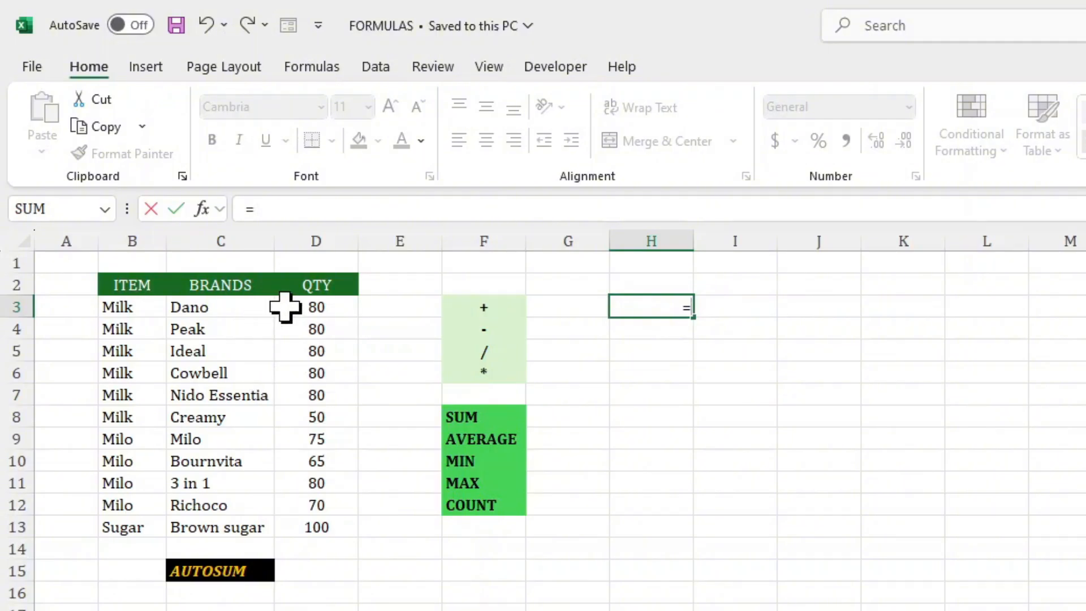
Complete the addition formula =D3+D4 in cell H3 to add the Dano and Peak quantities.
{"action": "left_click", "coordinate": [306, 306]}
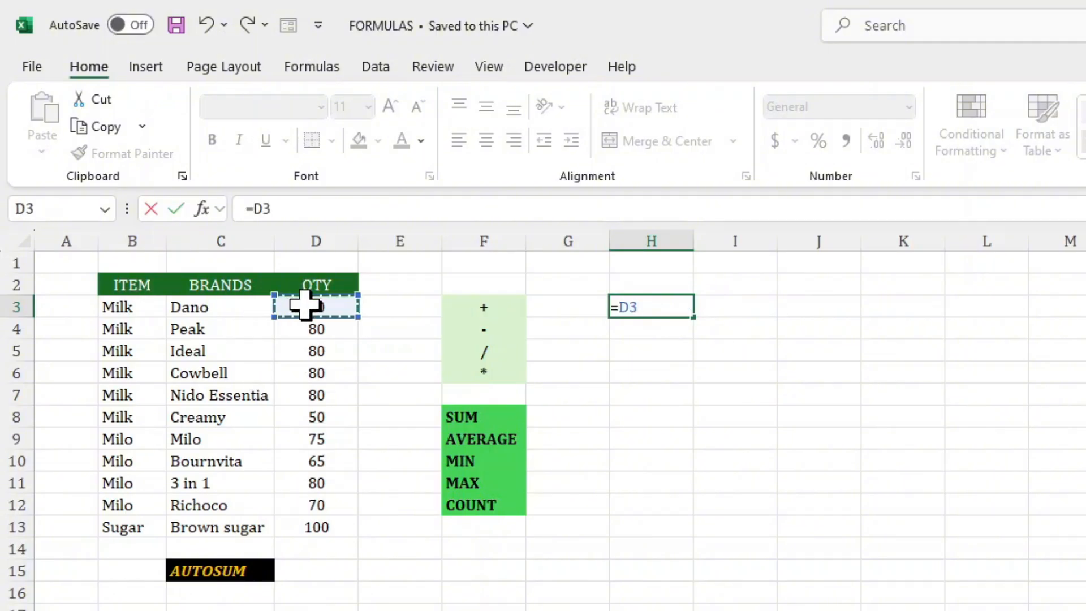
{"action": "type", "text": "+"}
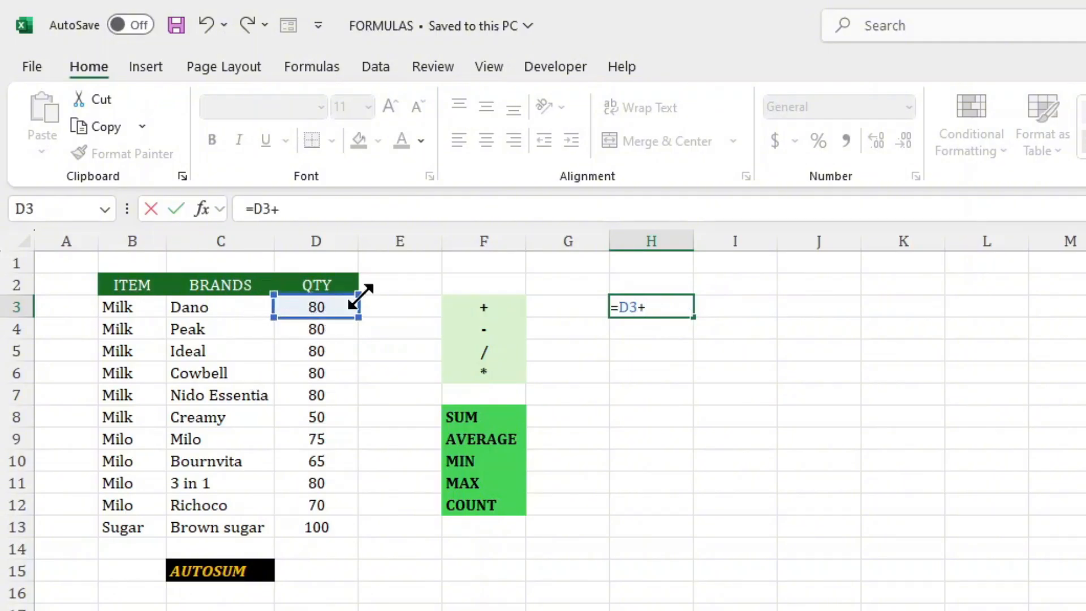
{"action": "left_click", "coordinate": [316, 332]}
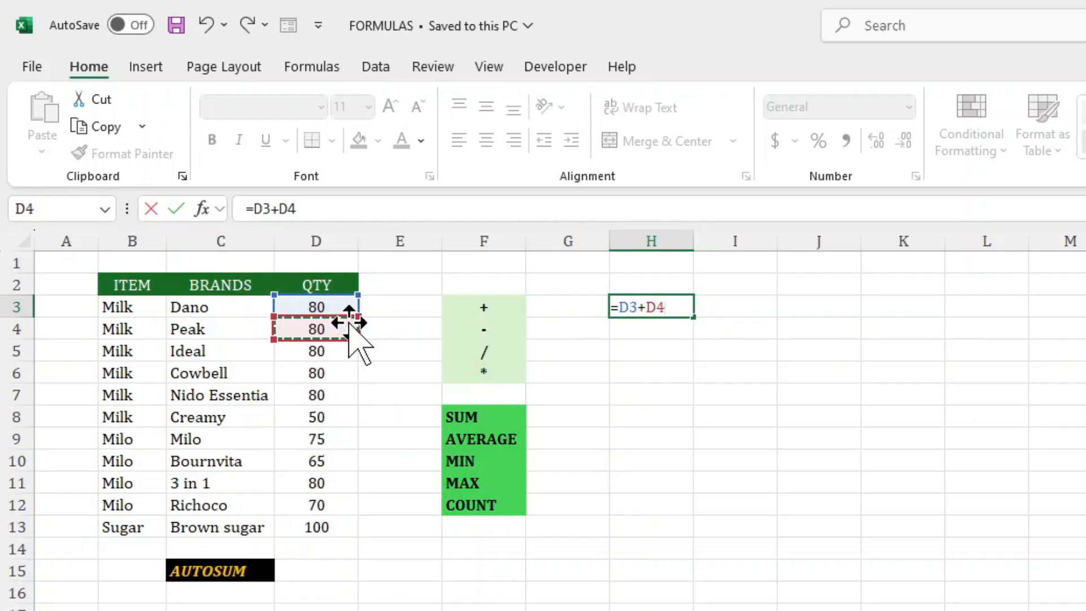
{"action": "key", "text": "Return"}
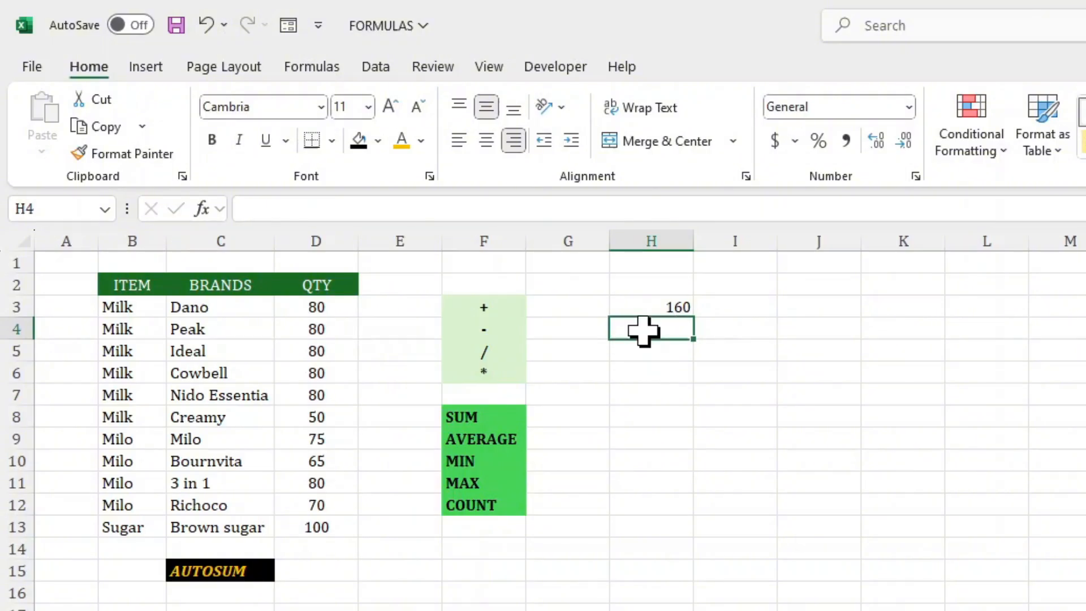
Enter the subtraction formula =D6-D9 in cell H4 to subtract the Milo quantity from the Cowbell quantity.
{"action": "type", "text": "="}
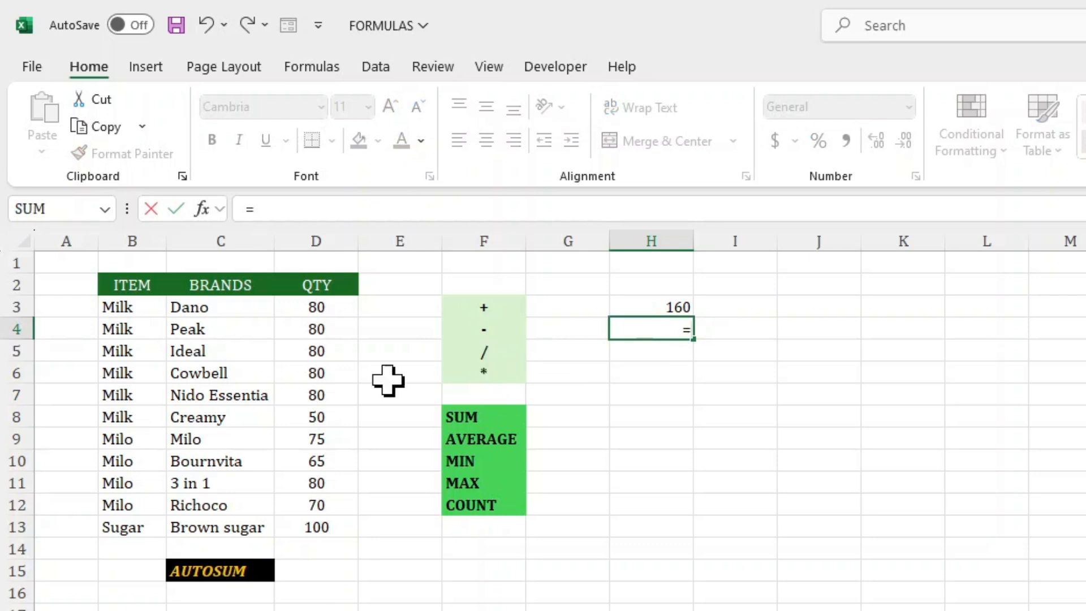
{"action": "left_click", "coordinate": [319, 378]}
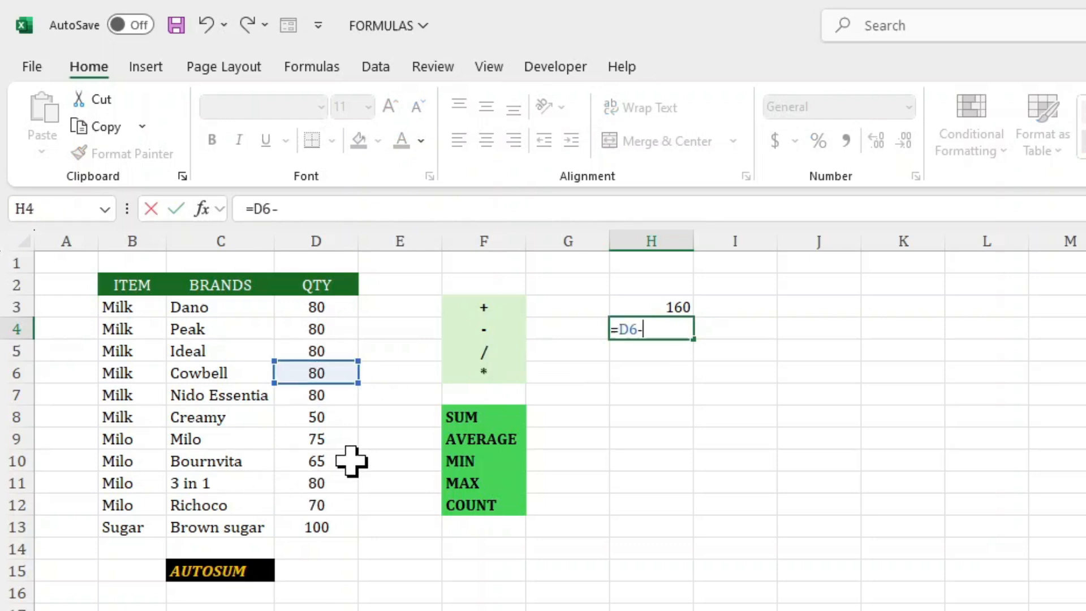
{"action": "left_click", "coordinate": [314, 440]}
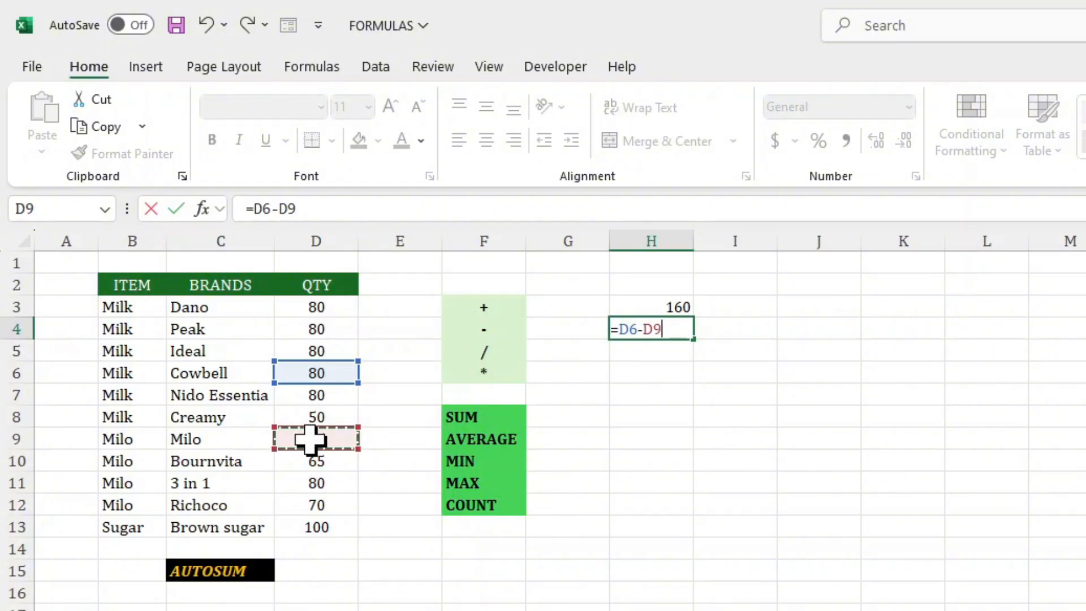
{"action": "key", "text": "Return"}
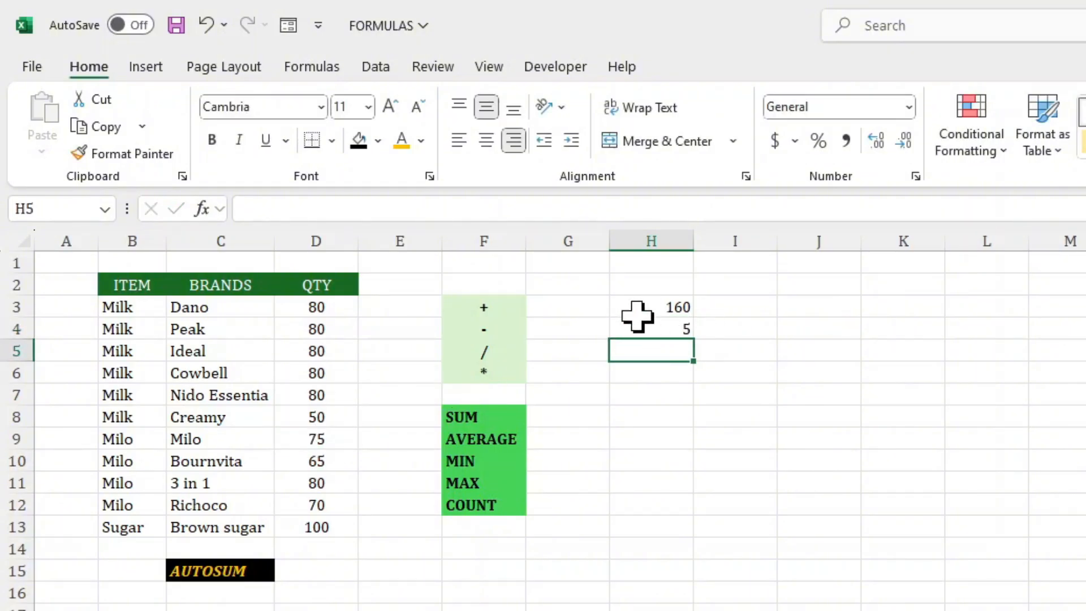
Enter the division formula =D7/D8 in cell H5 to divide the Nido Essentia quantity by the Creamy quantity.
{"action": "type", "text": "="}
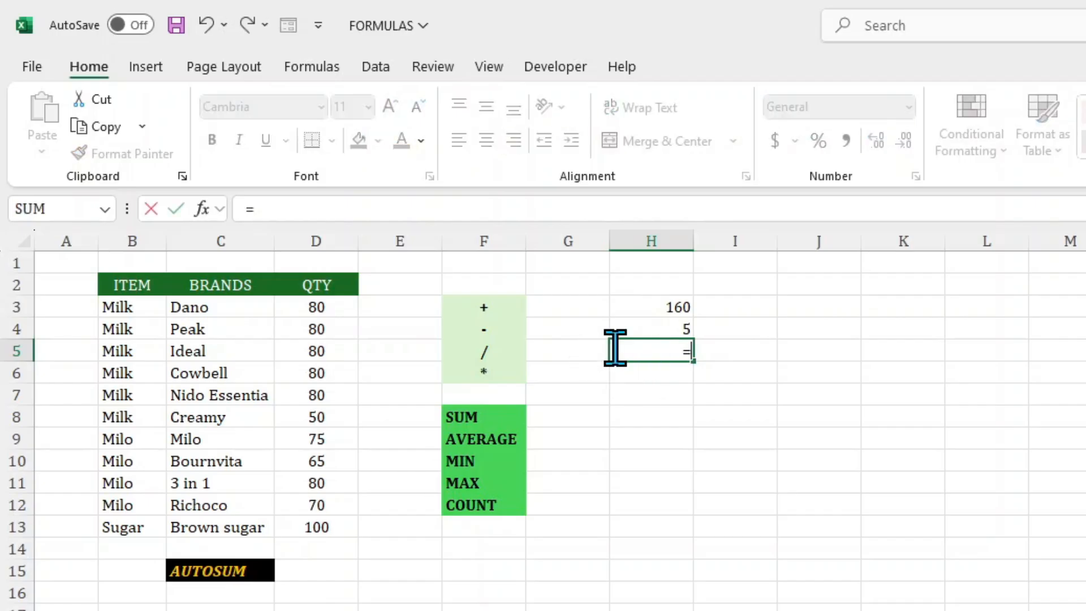
{"action": "left_click", "coordinate": [313, 394]}
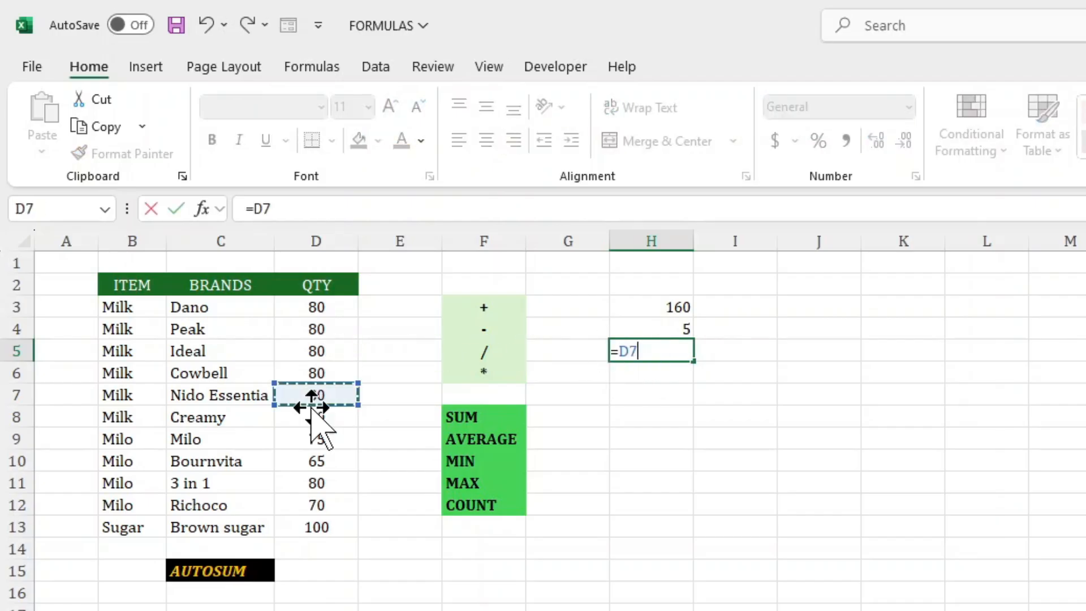
{"action": "type", "text": "/"}
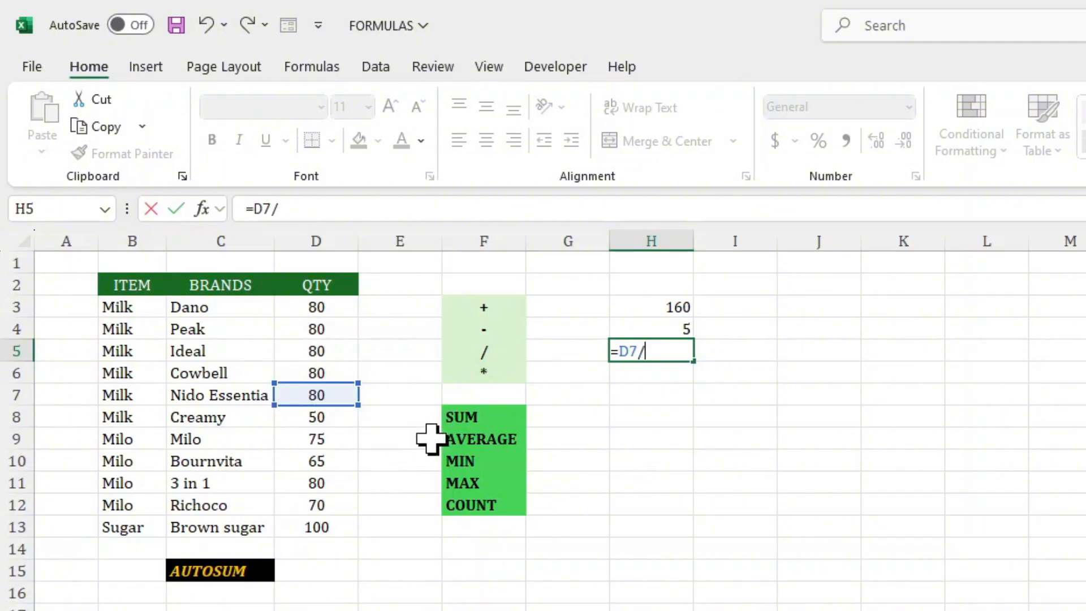
{"action": "left_click", "coordinate": [319, 421]}
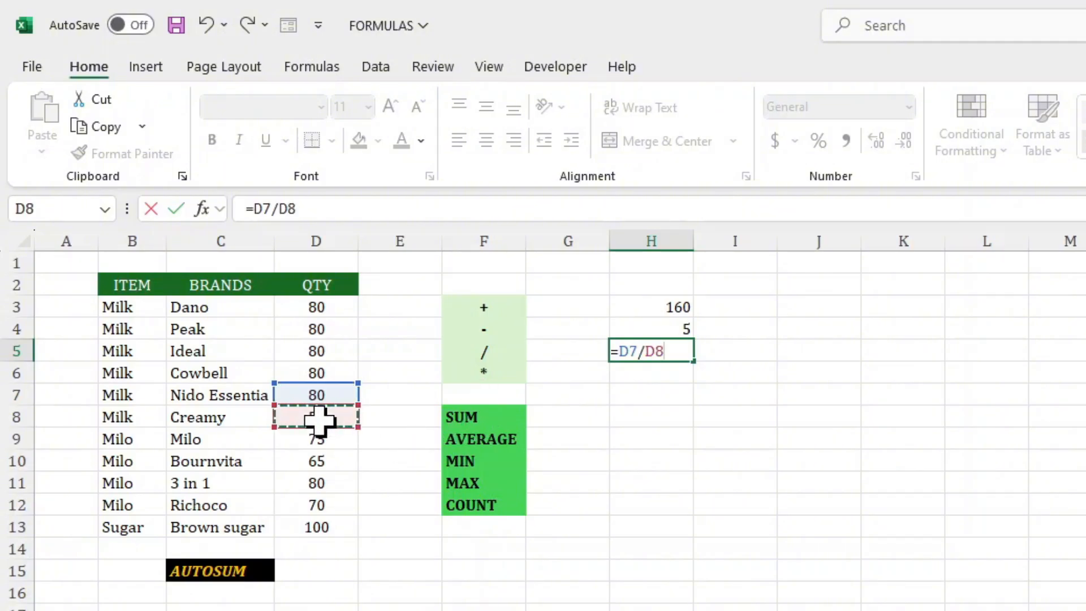
{"action": "key", "text": "Return"}
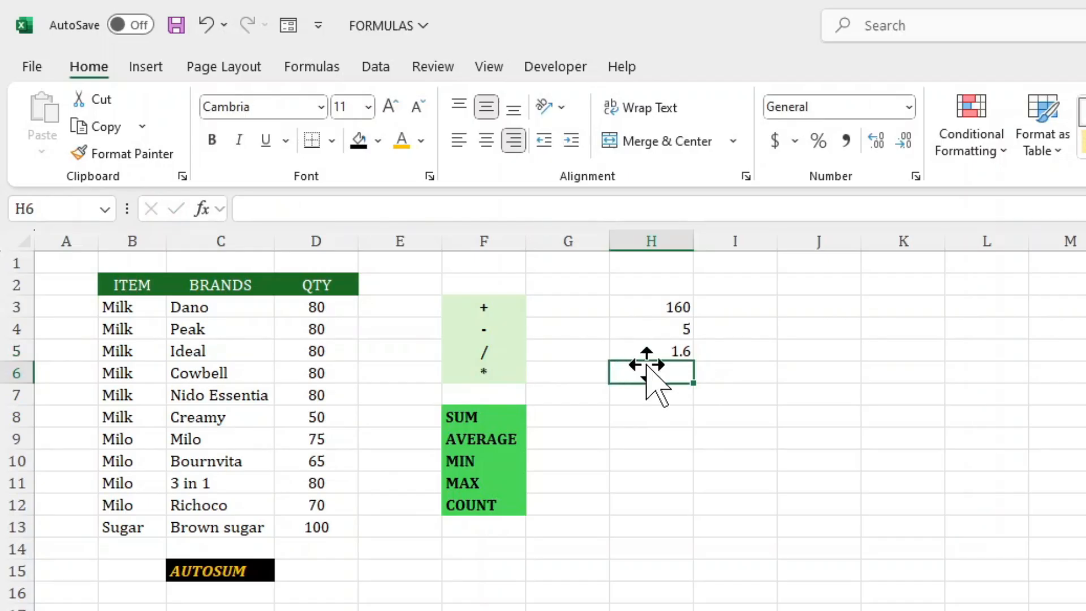
Enter the multiplication formula =D11*D10 in cell H6 to multiply the 3 in 1 and Bournvita quantities.
{"action": "left_click", "coordinate": [315, 481]}
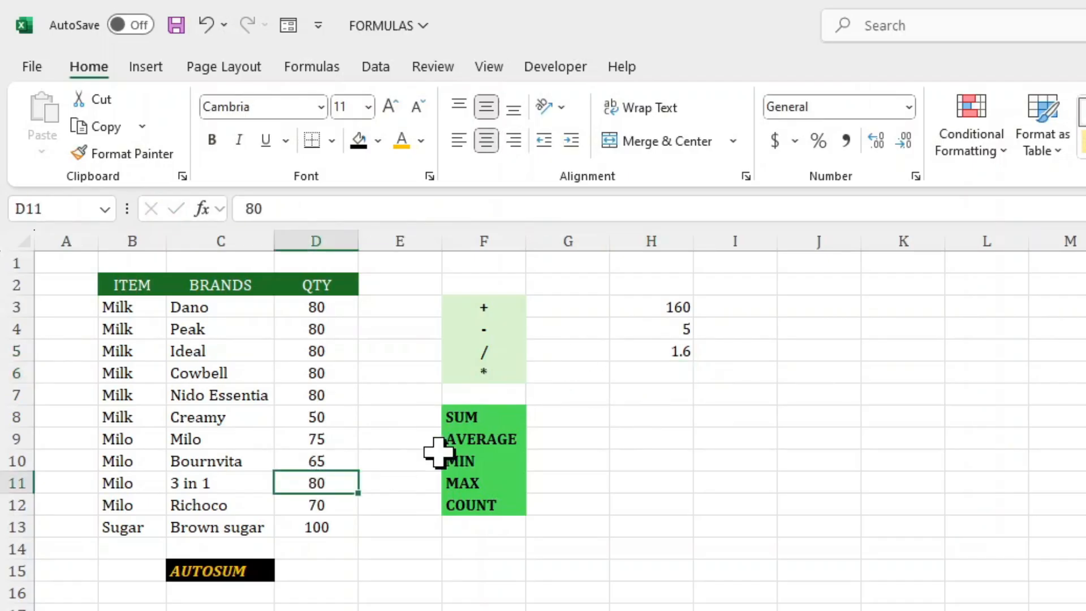
{"action": "left_click", "coordinate": [667, 372]}
{"action": "type", "text": "="}
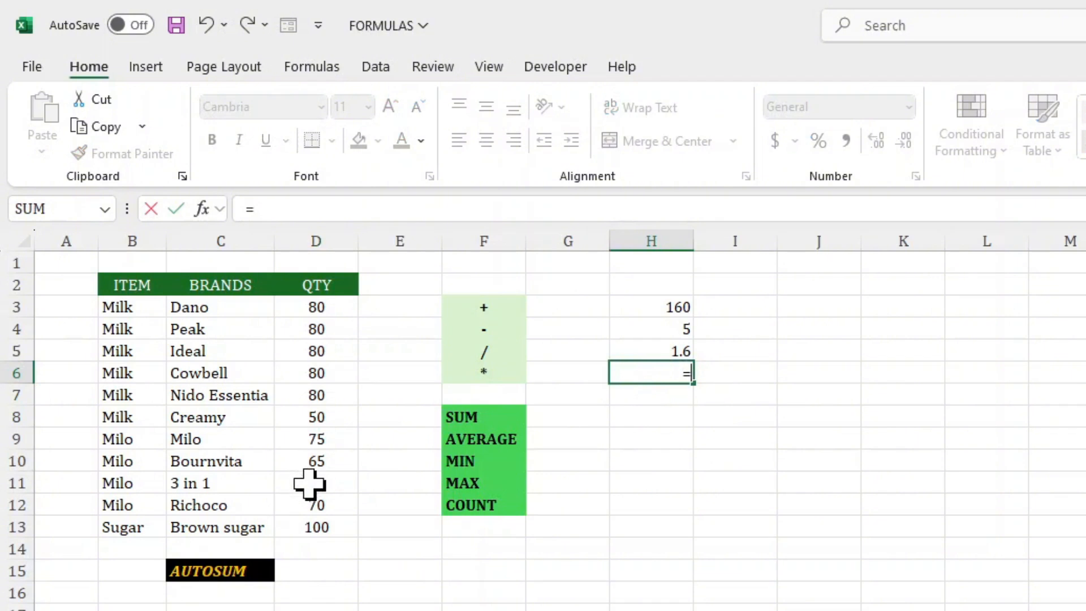
{"action": "left_click", "coordinate": [308, 482]}
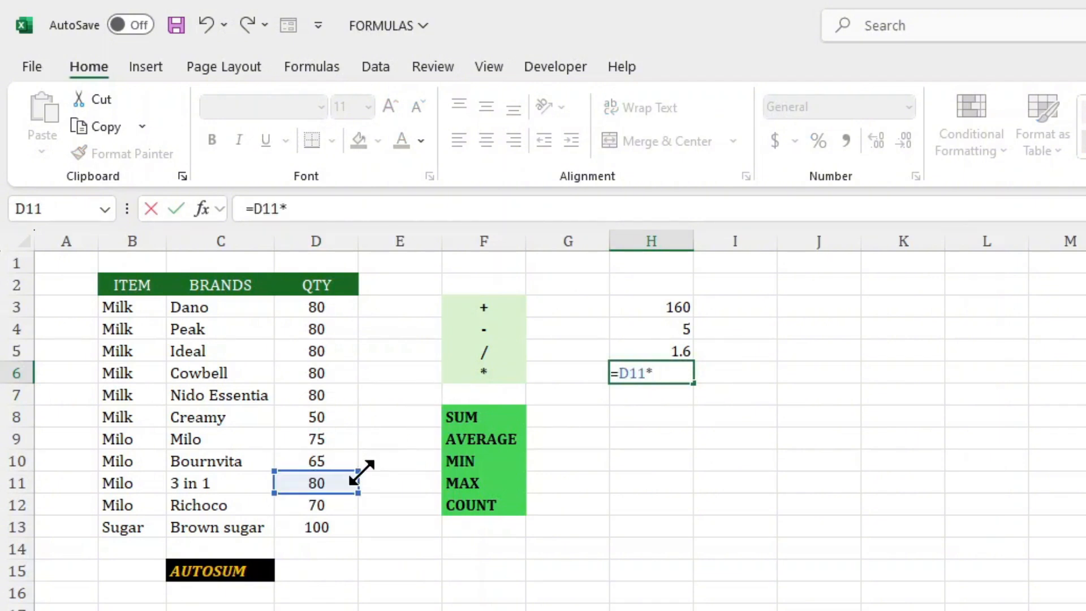
{"action": "left_click", "coordinate": [320, 463]}
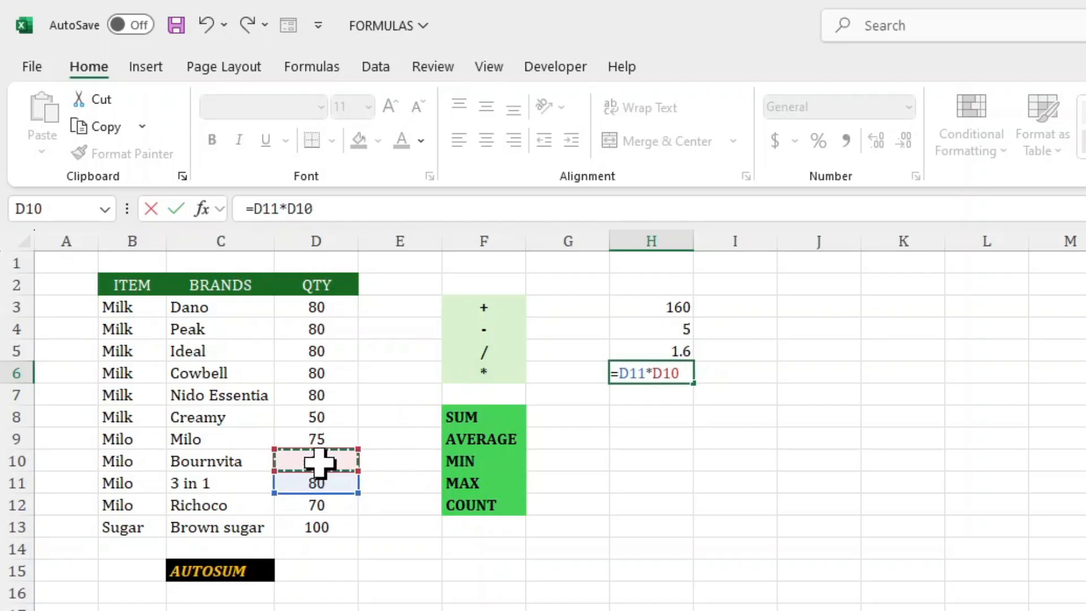
{"action": "key", "text": "Return"}
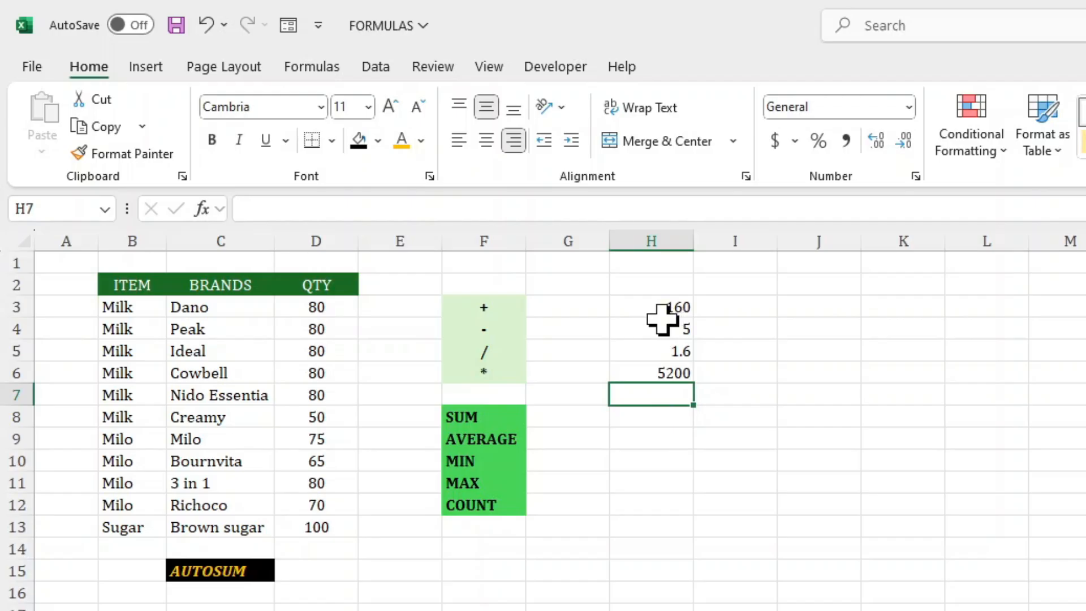
Total all quantities in H8 with the SUM function over D3:D13, and check the entered formula.
{"action": "left_click", "coordinate": [648, 418]}
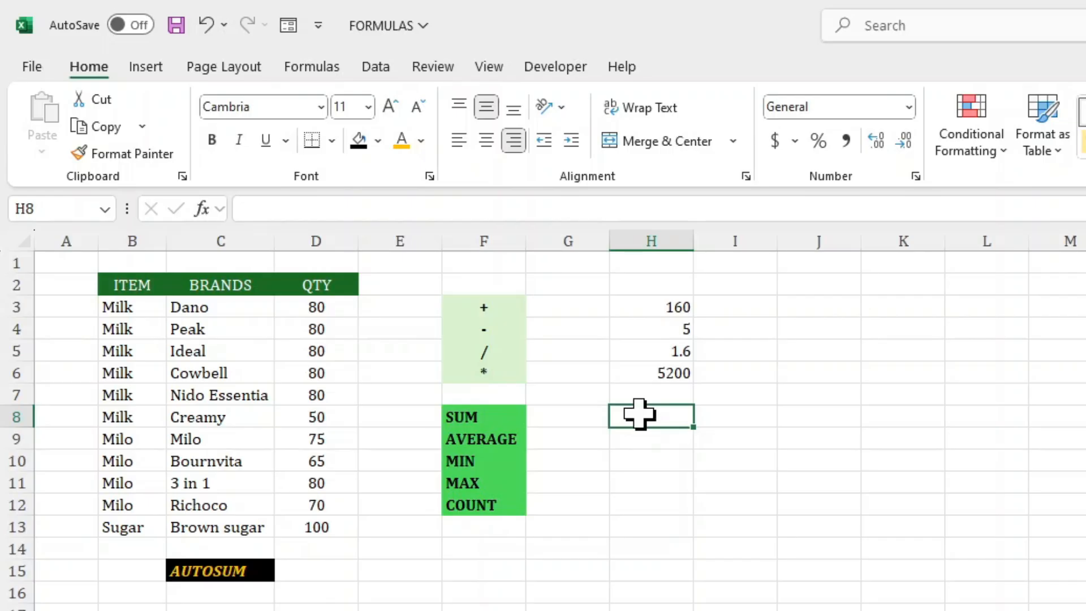
{"action": "type", "text": "="}
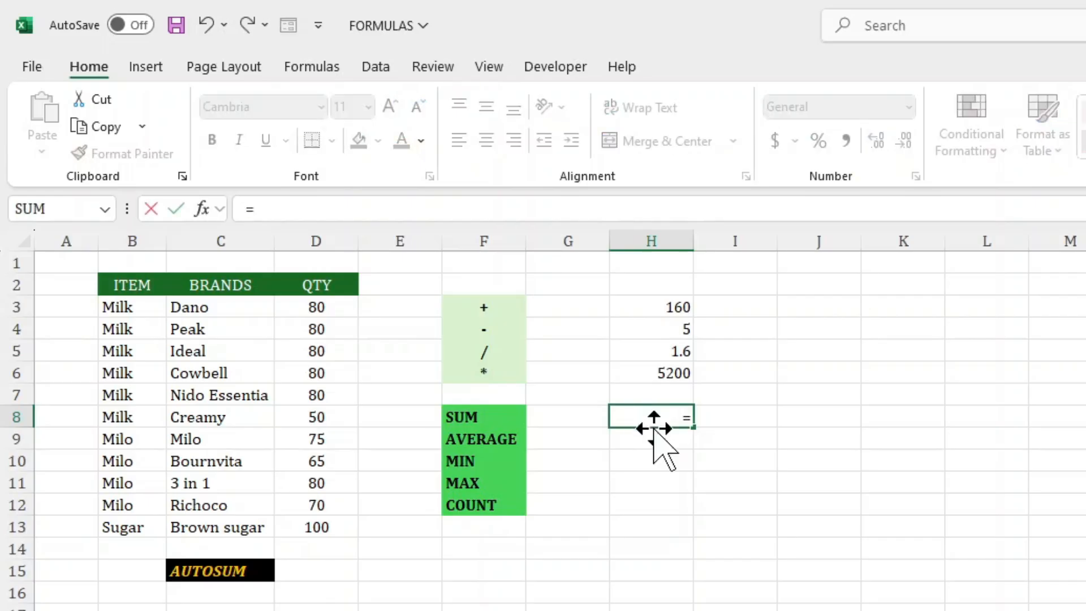
{"action": "type", "text": "SU"}
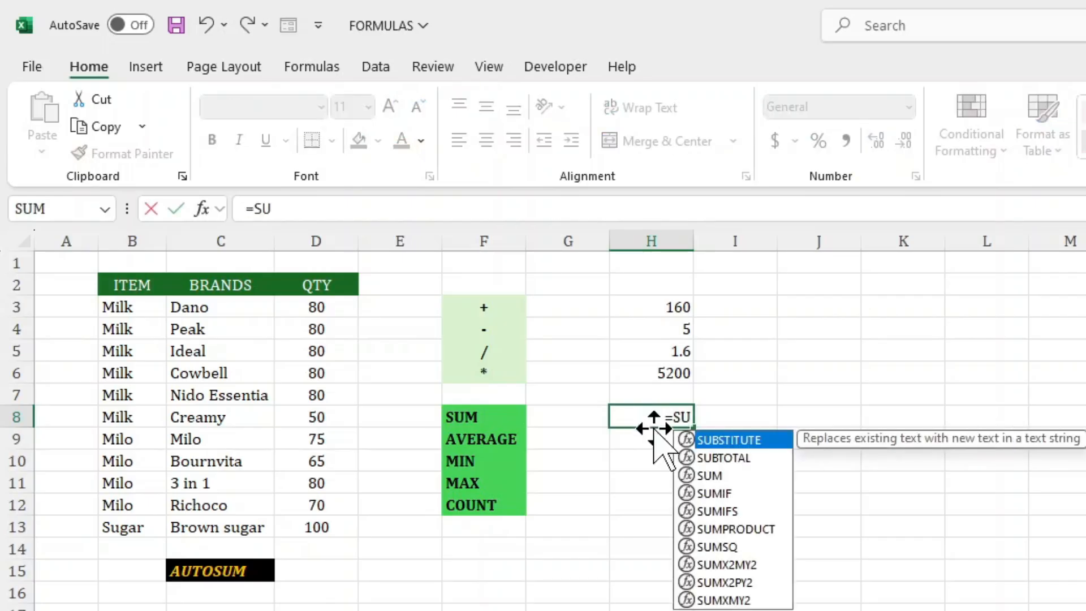
{"action": "type", "text": "M"}
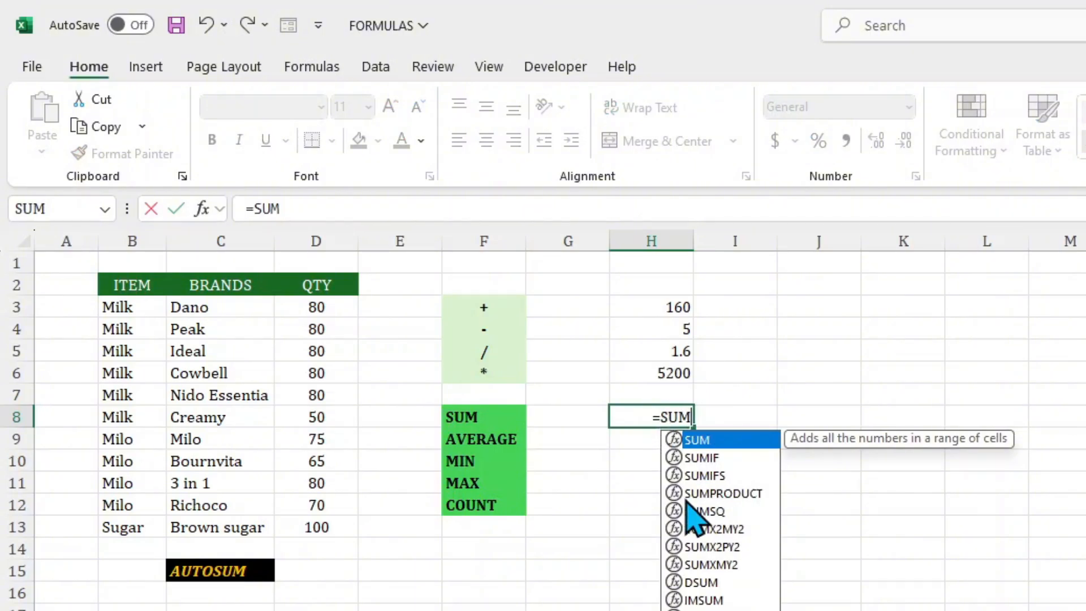
{"action": "double_click", "coordinate": [724, 439]}
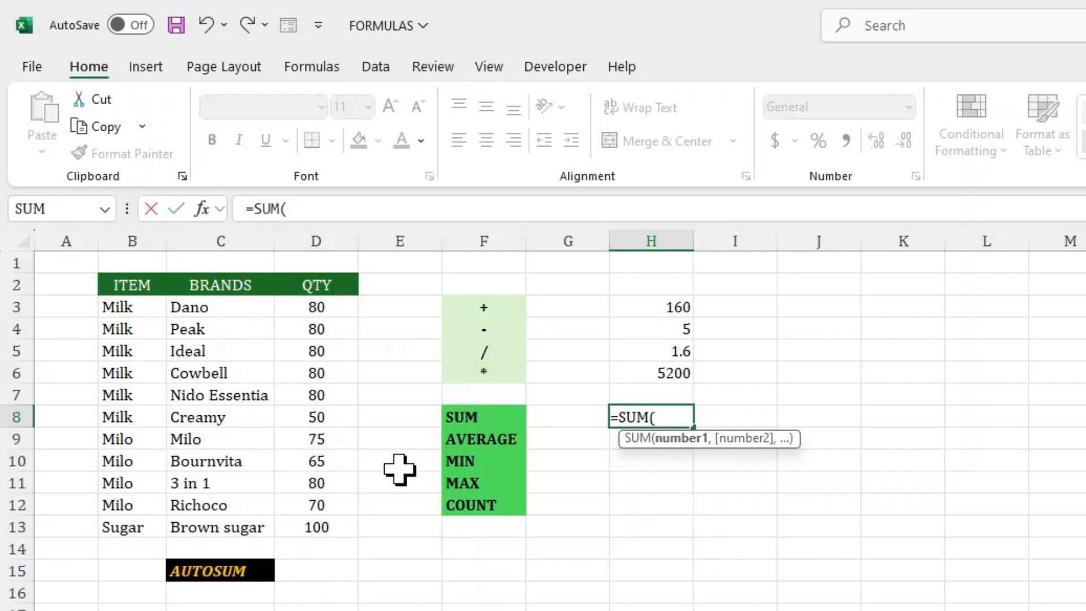
{"action": "left_click_drag", "start_coordinate": [308, 309], "coordinate": [333, 516]}
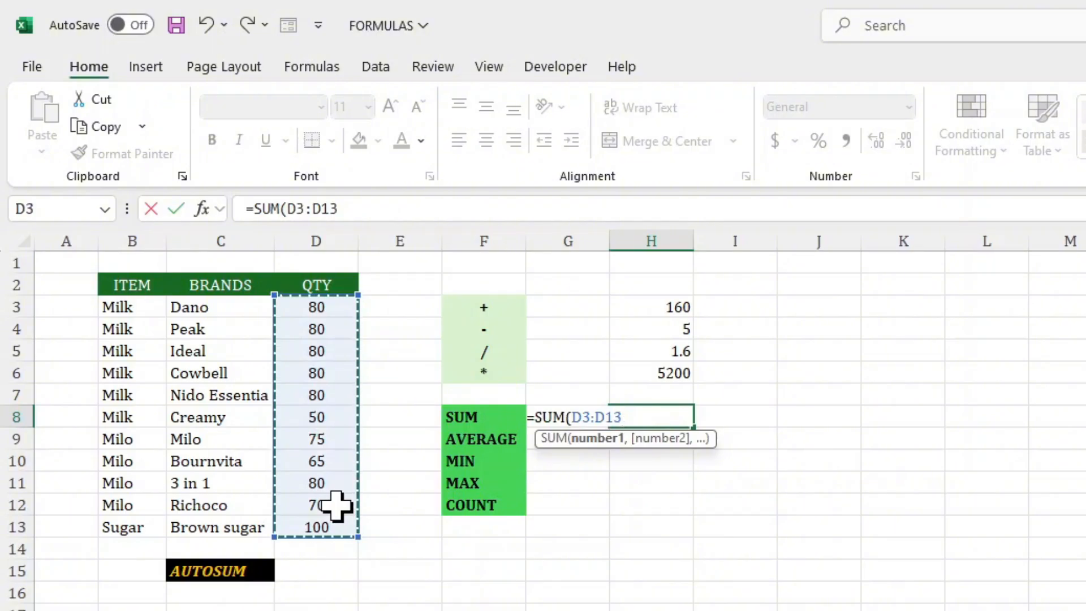
{"action": "key", "text": "Return"}
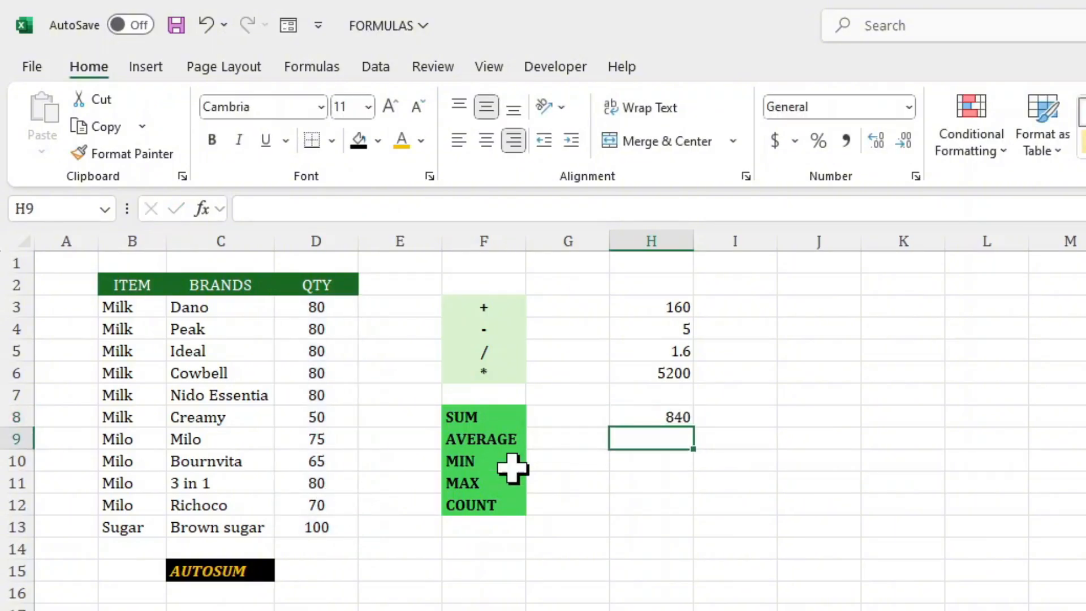
{"action": "left_click", "coordinate": [663, 413]}
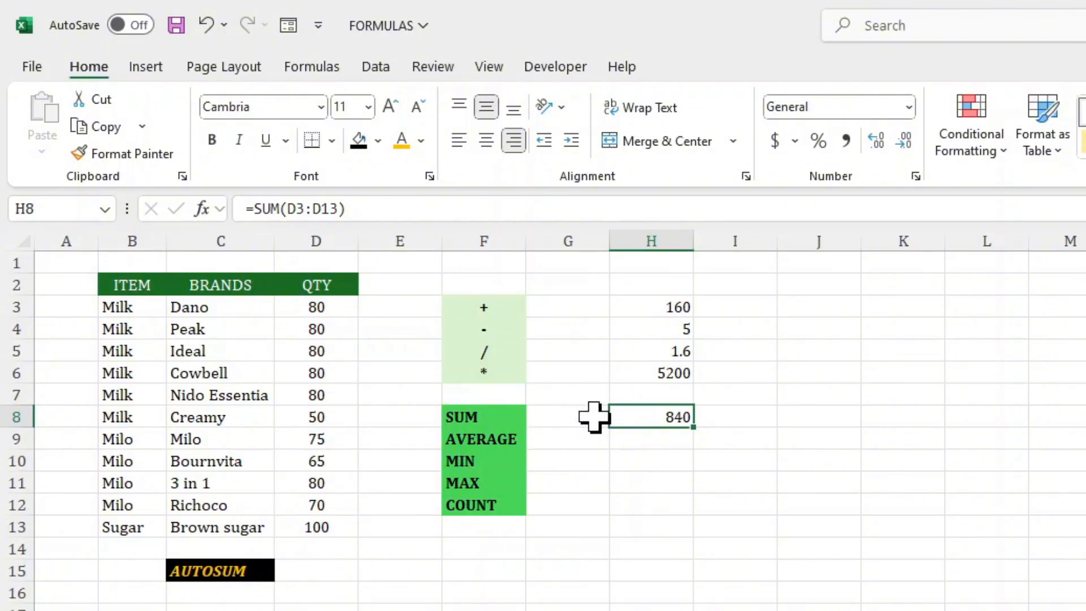
Calculate the average quantity in H9 with the AVERAGE function over the range D3:D13.
{"action": "left_click", "coordinate": [643, 442]}
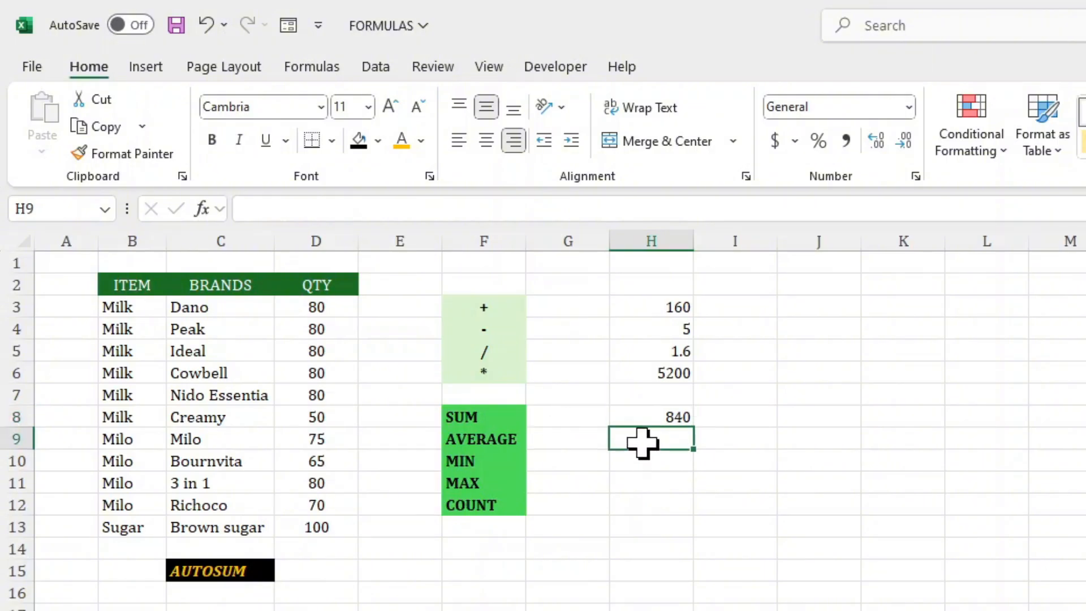
{"action": "type", "text": "="}
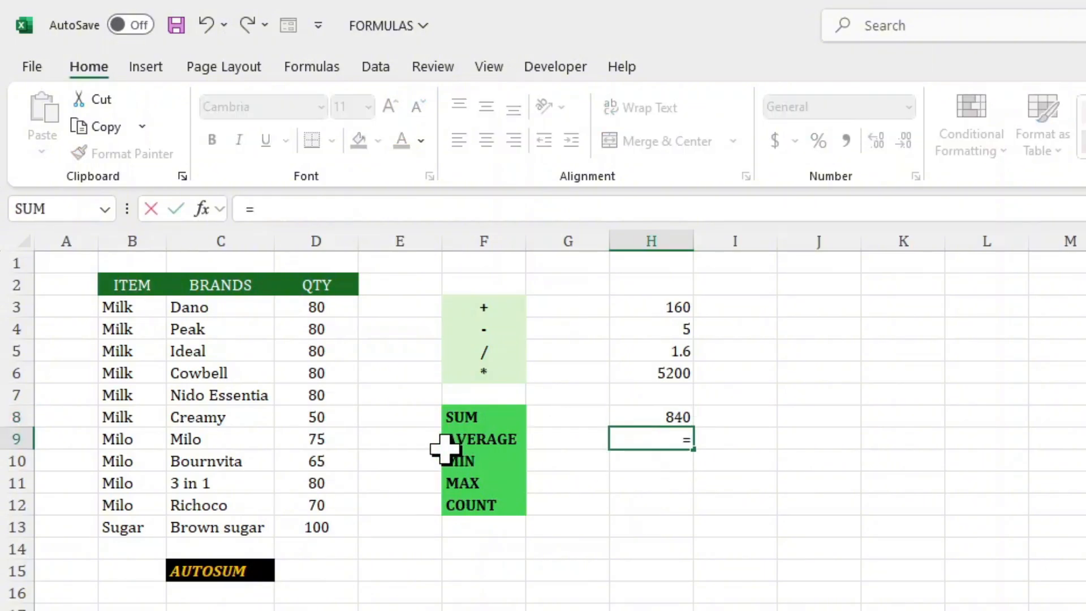
{"action": "type", "text": "AVER"}
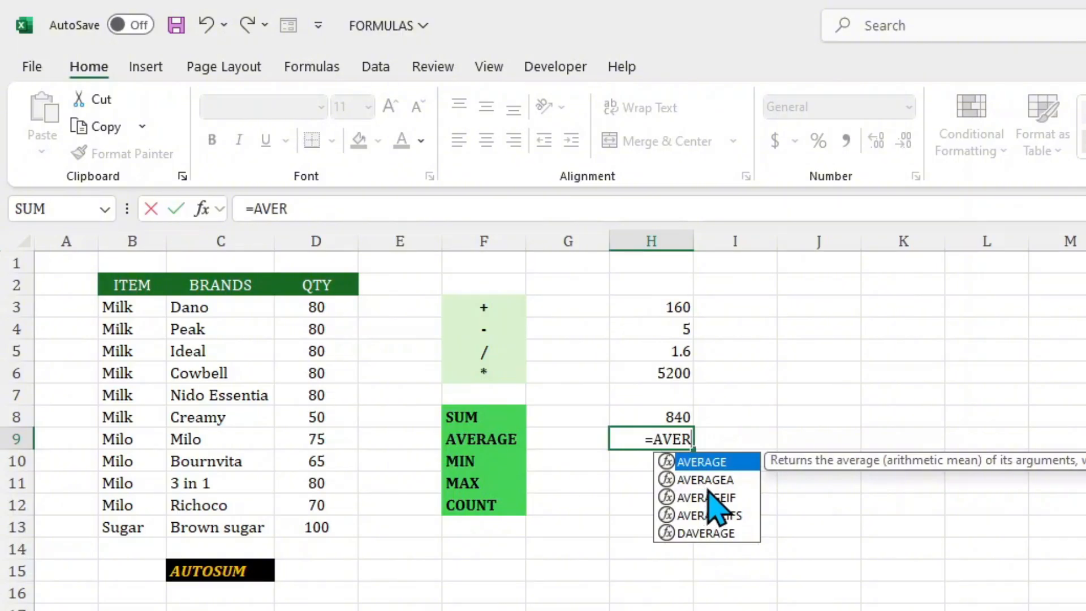
{"action": "double_click", "coordinate": [701, 464]}
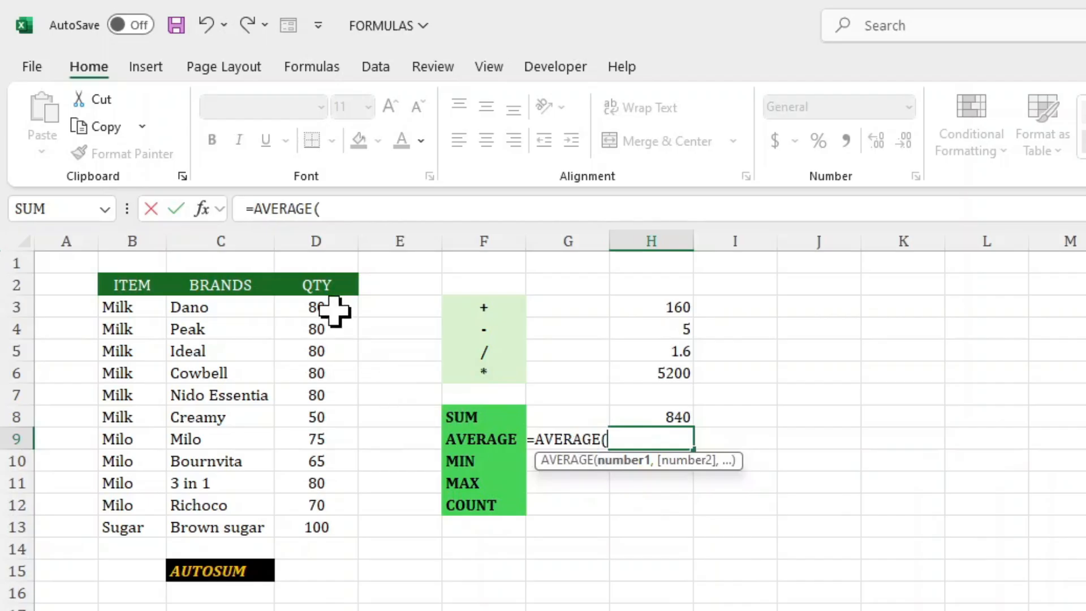
{"action": "left_click_drag", "start_coordinate": [331, 306], "coordinate": [301, 530]}
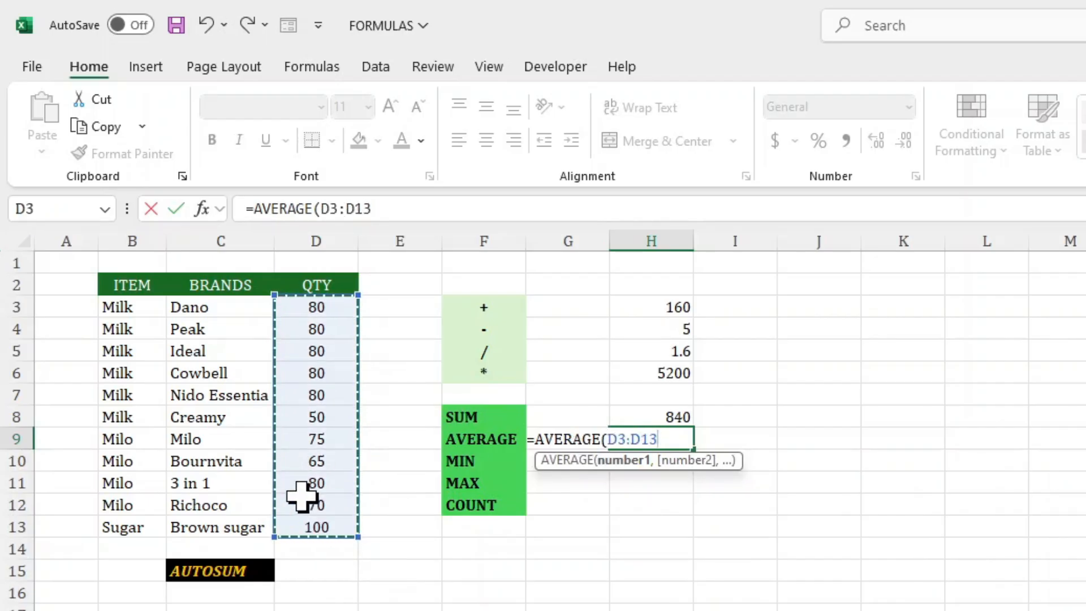
{"action": "key", "text": "Return"}
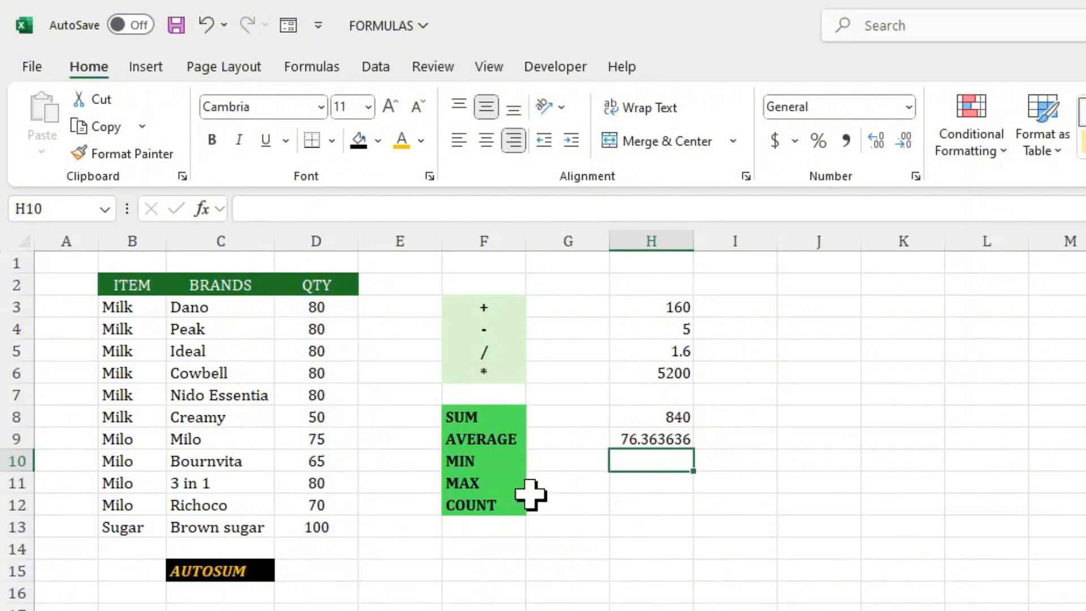
Find the smallest quantity in H10 with the MIN function over the range D3:D13.
{"action": "type", "text": "="}
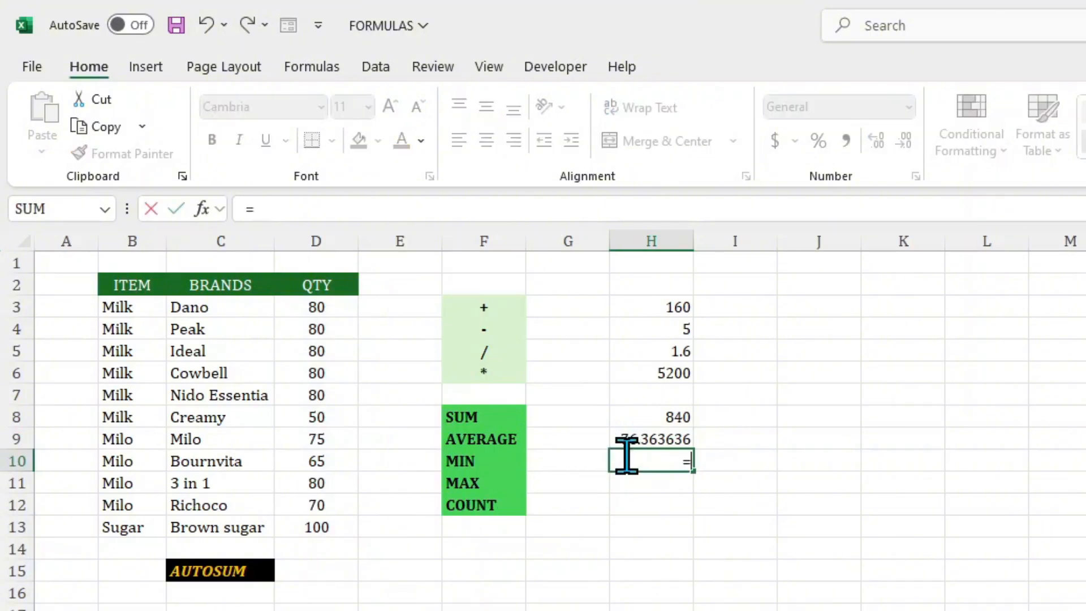
{"action": "type", "text": "MIN"}
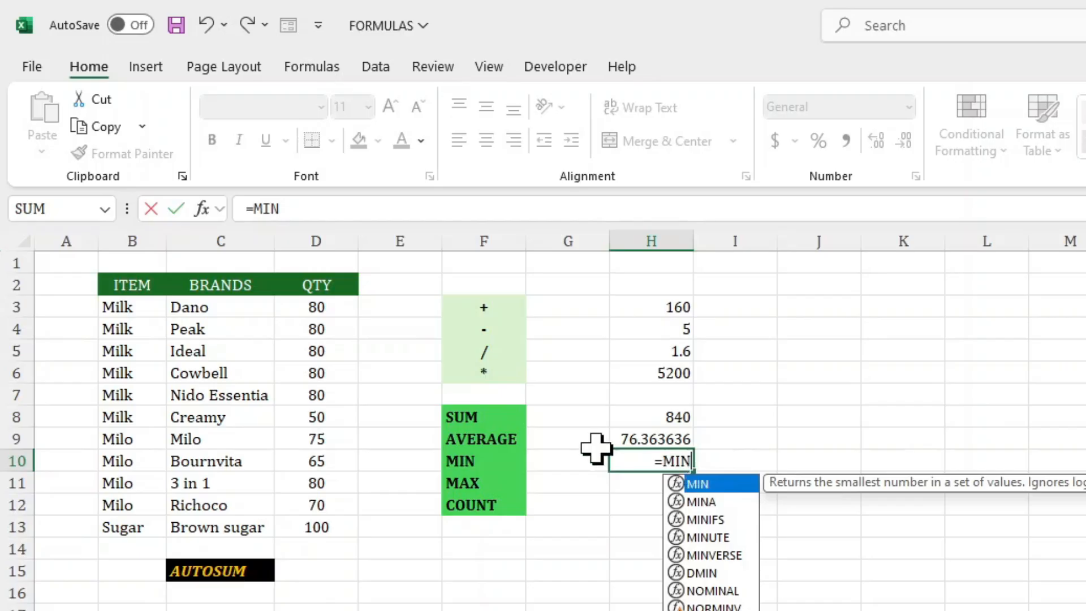
{"action": "type", "text": "("}
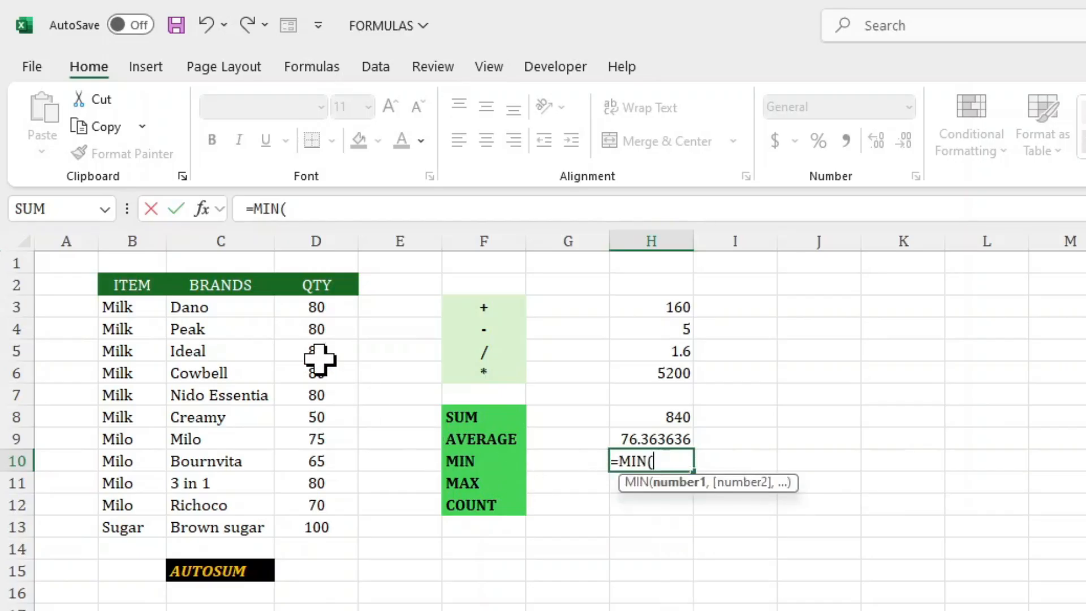
{"action": "left_click_drag", "start_coordinate": [296, 308], "coordinate": [330, 527]}
{"action": "key", "text": "Return"}
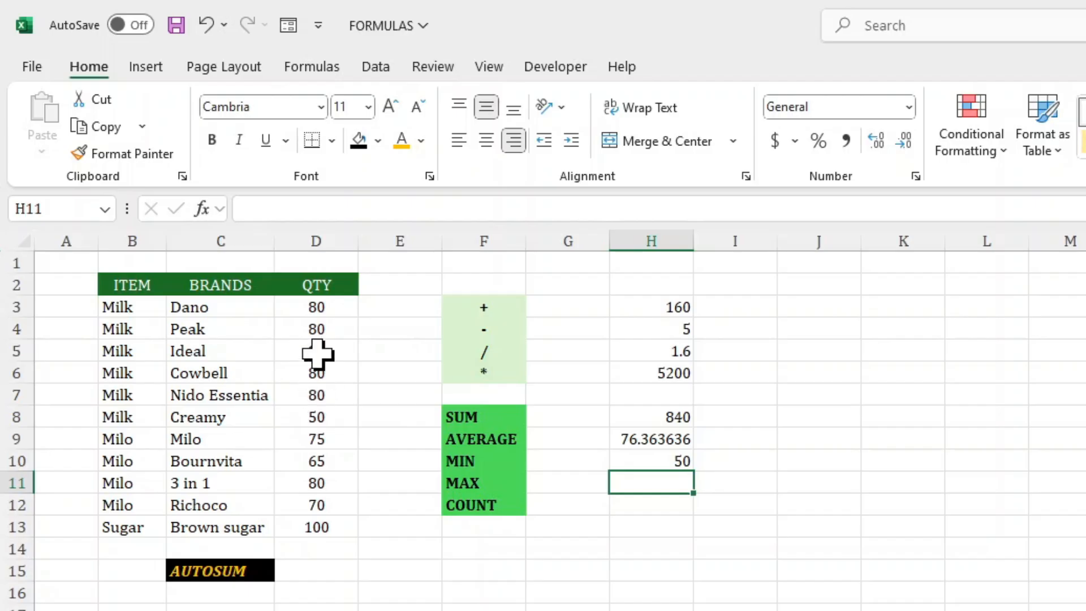
Change the quantity of the Ideal milk in cell D5 to 40.
{"action": "left_click", "coordinate": [316, 352]}
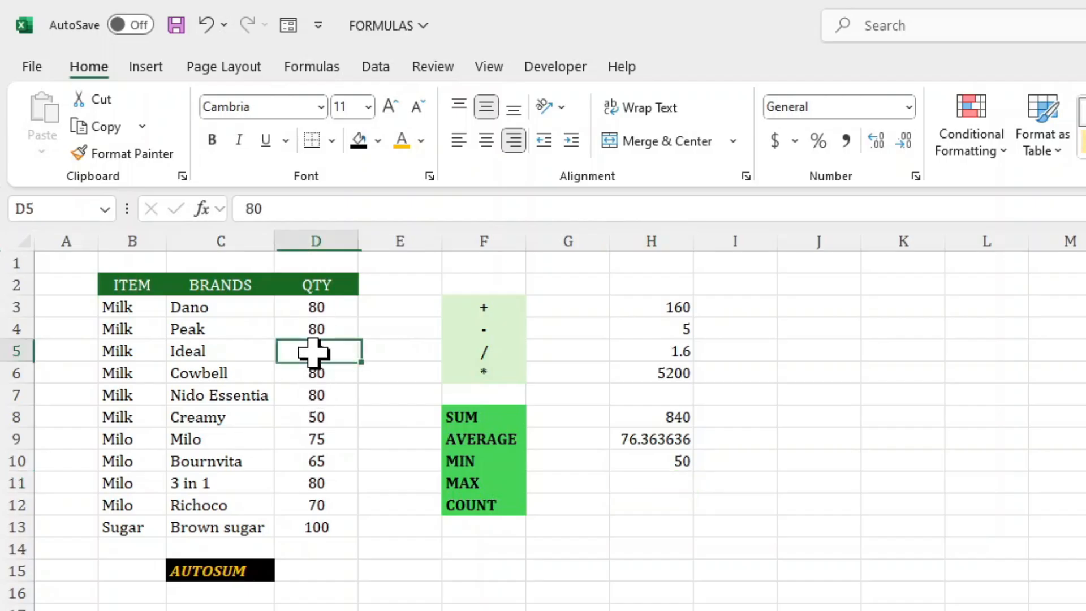
{"action": "type", "text": "40"}
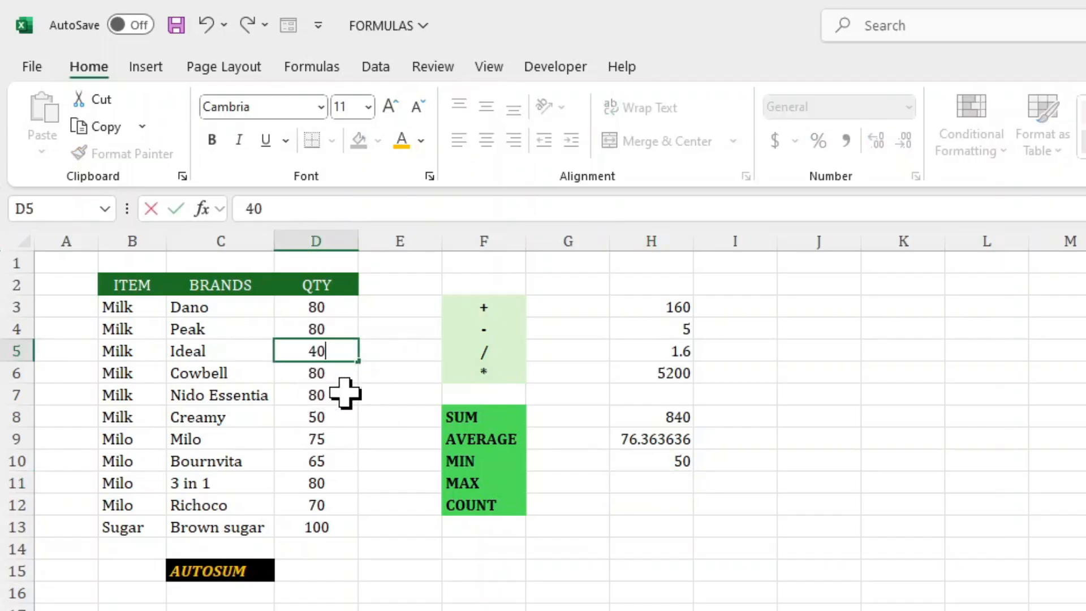
{"action": "key", "text": "Return"}
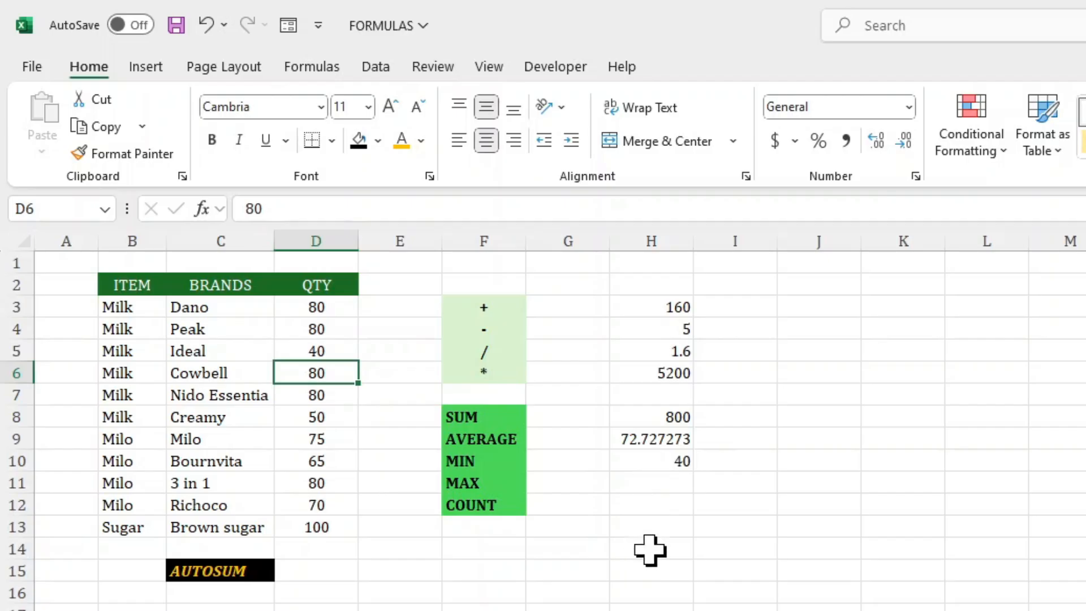
Find the largest quantity in H11 with the MAX function over the range D3:D13.
{"action": "left_click", "coordinate": [652, 482]}
{"action": "type", "text": "=MACX"}
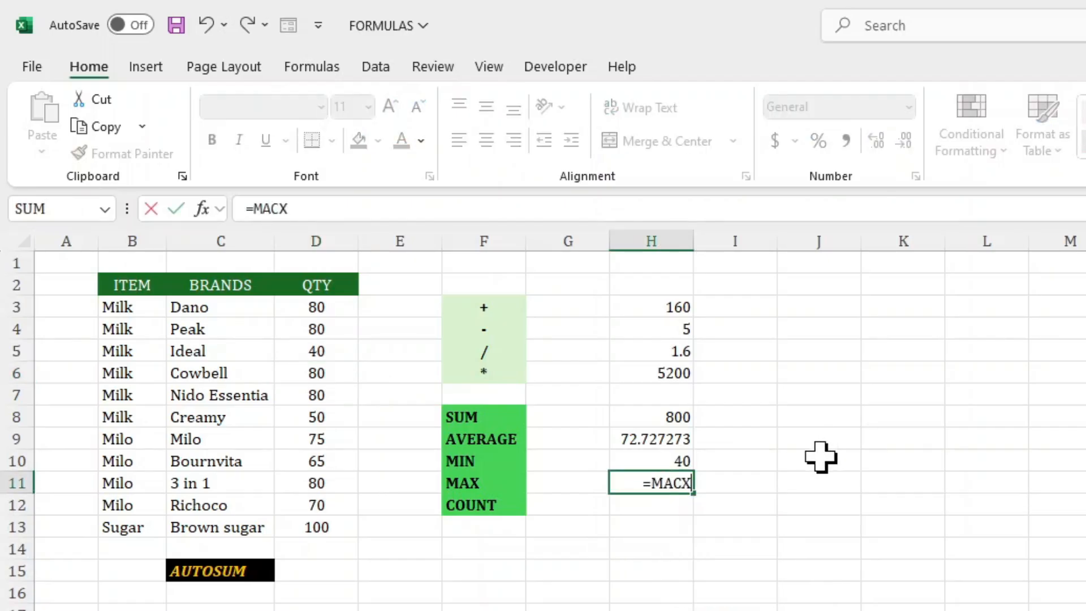
{"action": "key", "text": "BackSpace"}
{"action": "key", "text": "BackSpace"}
{"action": "type", "text": "X"}
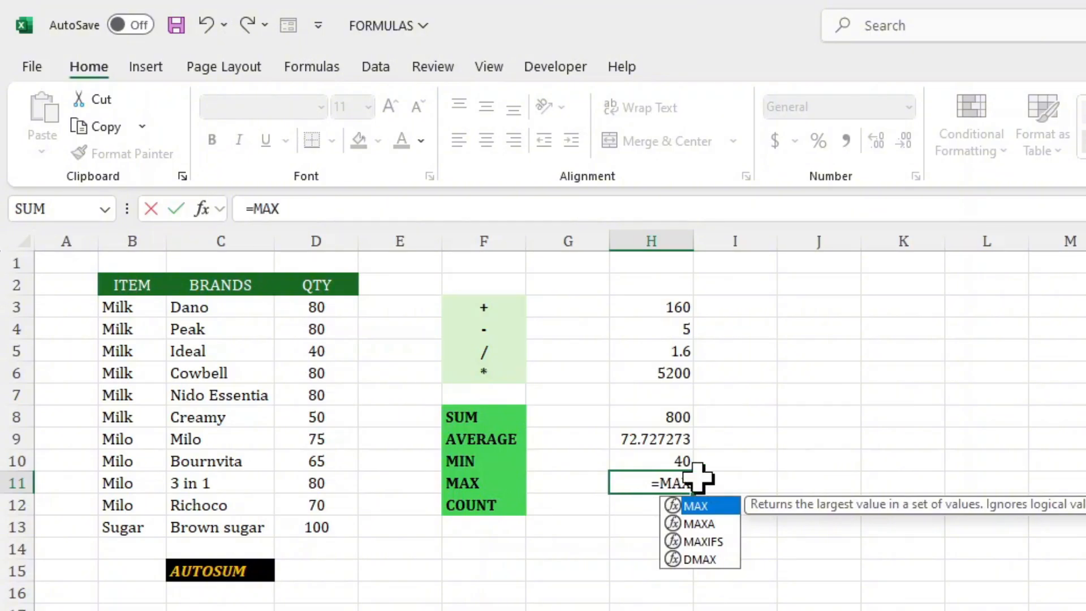
{"action": "double_click", "coordinate": [691, 505]}
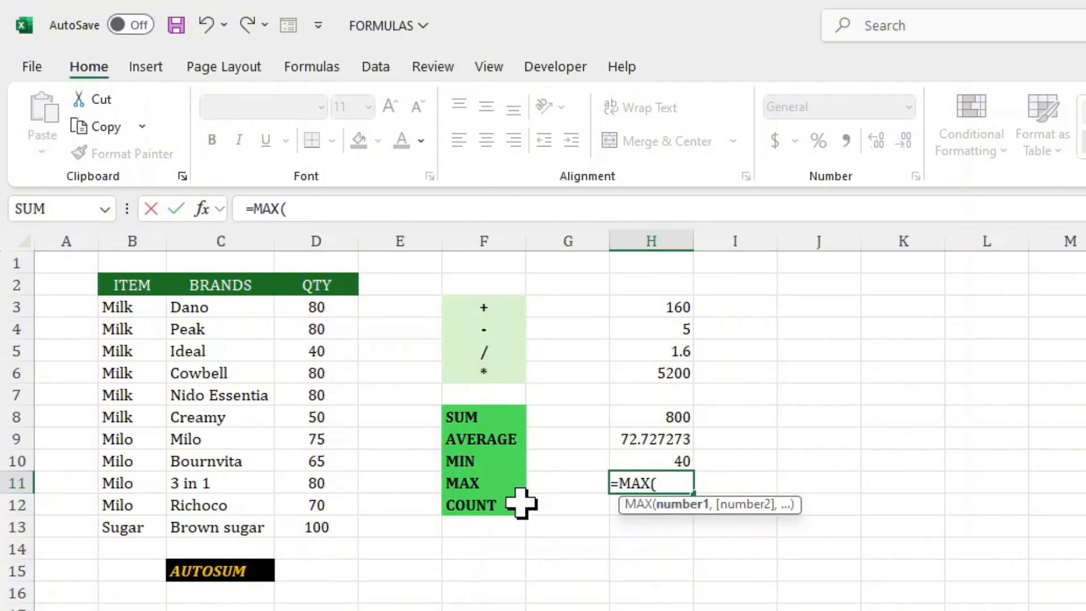
{"action": "left_click_drag", "start_coordinate": [306, 303], "coordinate": [323, 509]}
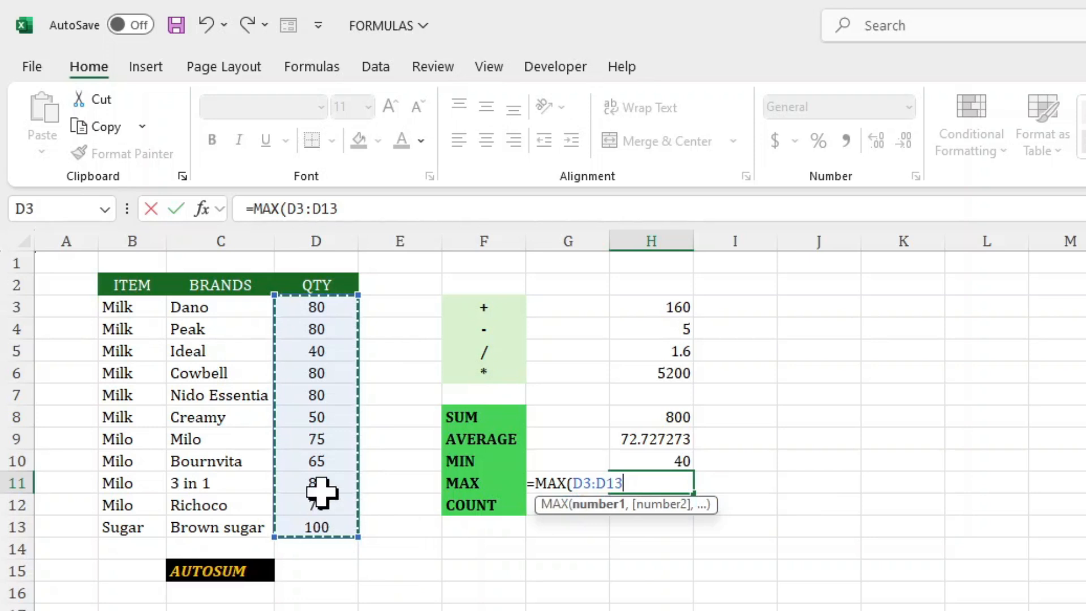
{"action": "key", "text": "Return"}
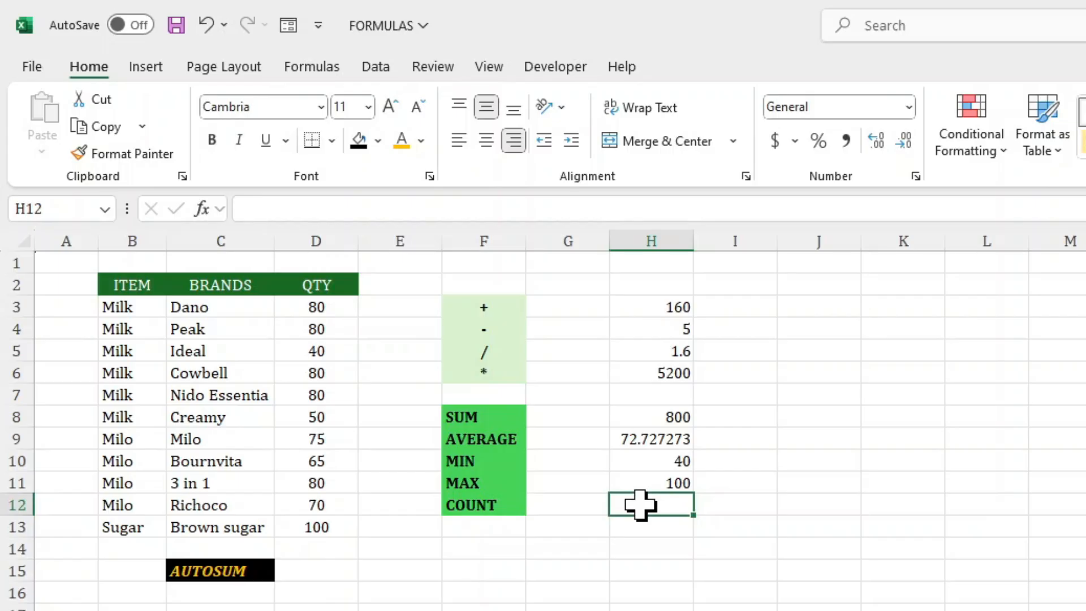
Count the quantity entries in H12 with the COUNT function over the range D3:D13.
{"action": "type", "text": "="}
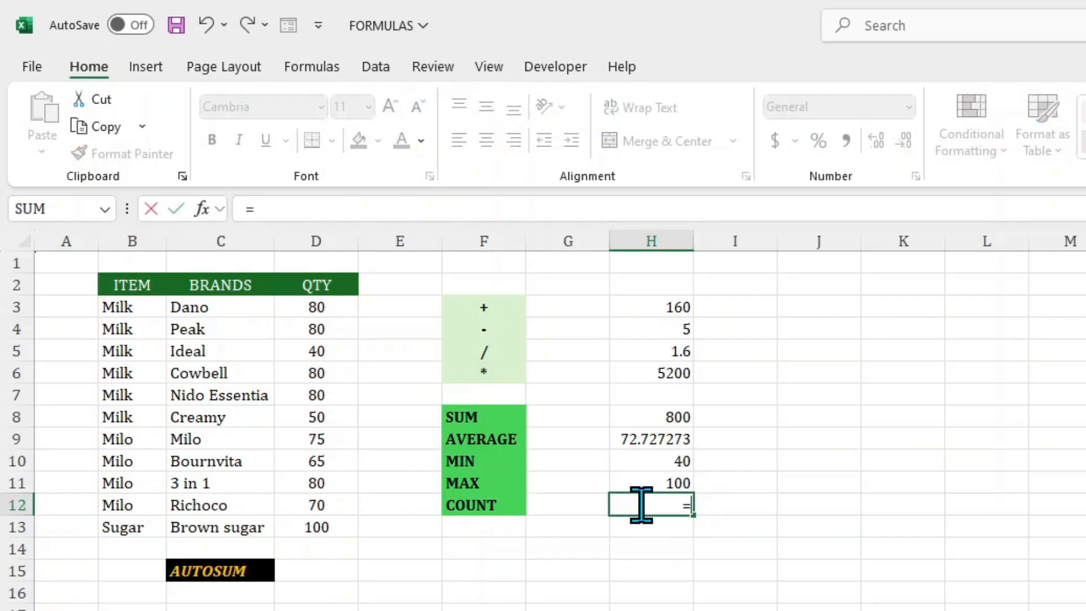
{"action": "type", "text": "COUNT"}
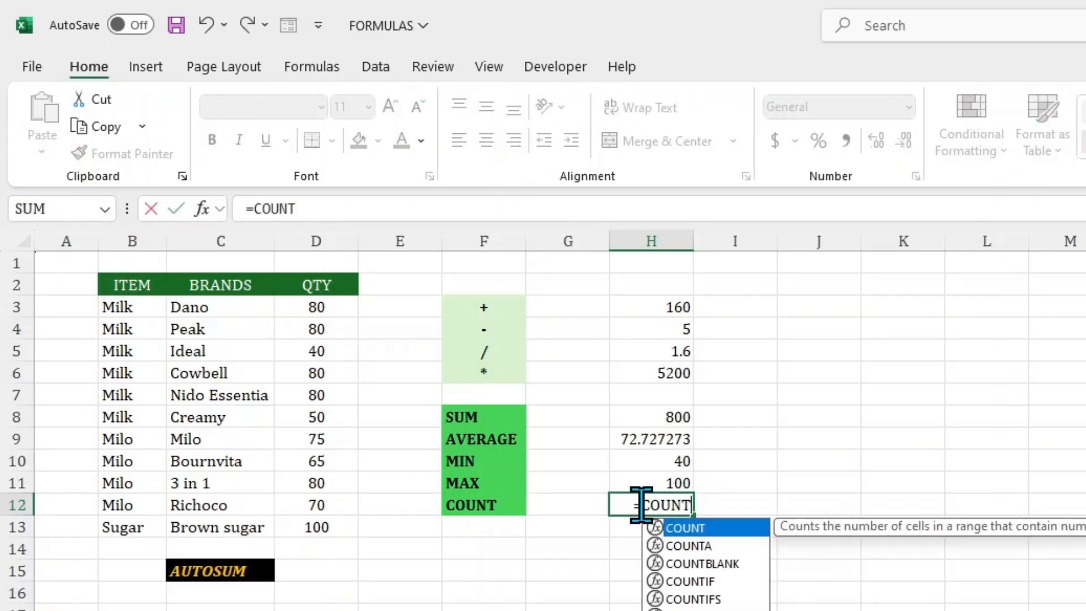
{"action": "type", "text": "("}
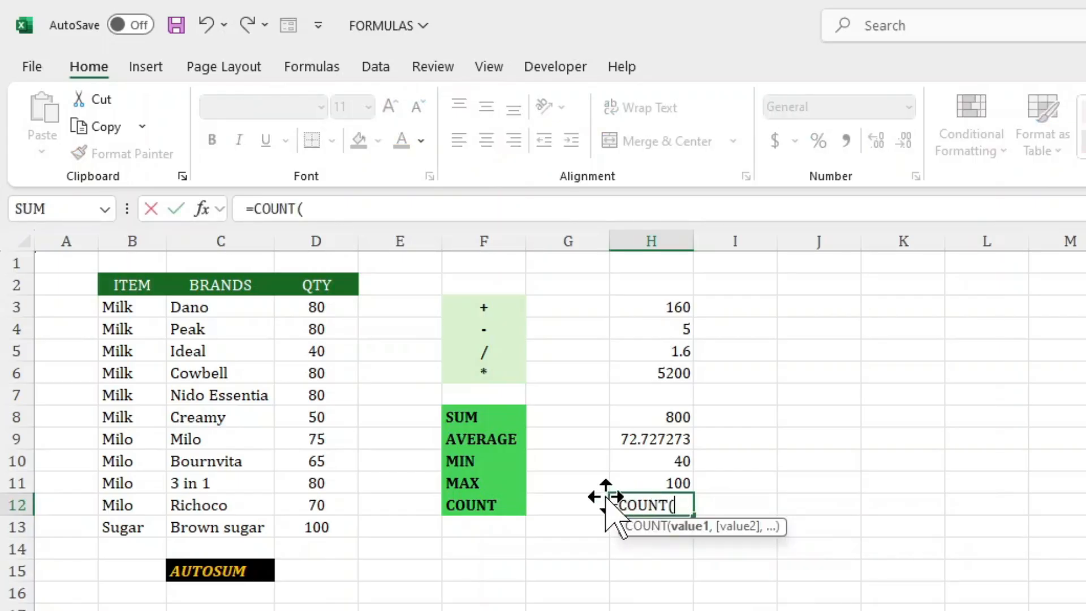
{"action": "left_click", "coordinate": [307, 318]}
{"action": "left_click_drag", "start_coordinate": [307, 318], "coordinate": [318, 507]}
{"action": "key", "text": "Return"}
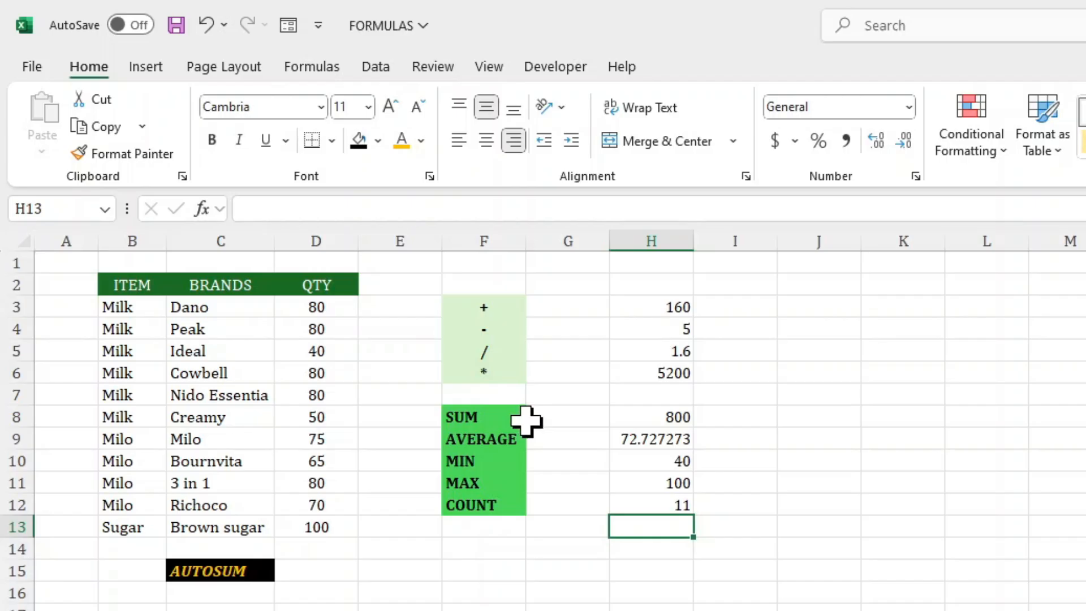
Insert an AutoSum formula =SUM(D3:D14) in cell D15 beside the AUTOSUM label.
{"action": "left_click", "coordinate": [321, 569]}
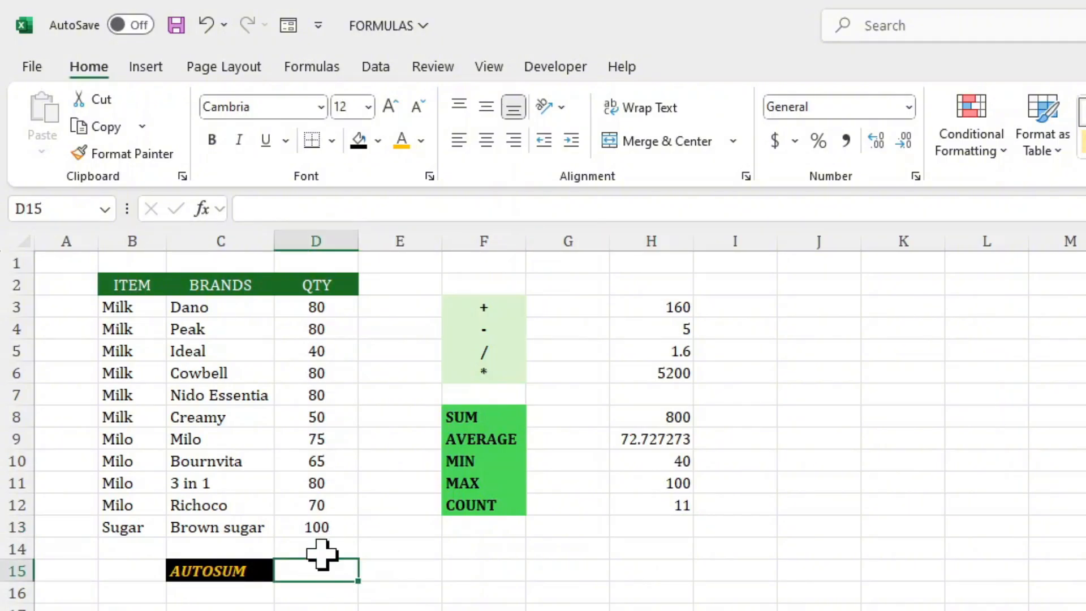
{"action": "key", "text": "alt+equal"}
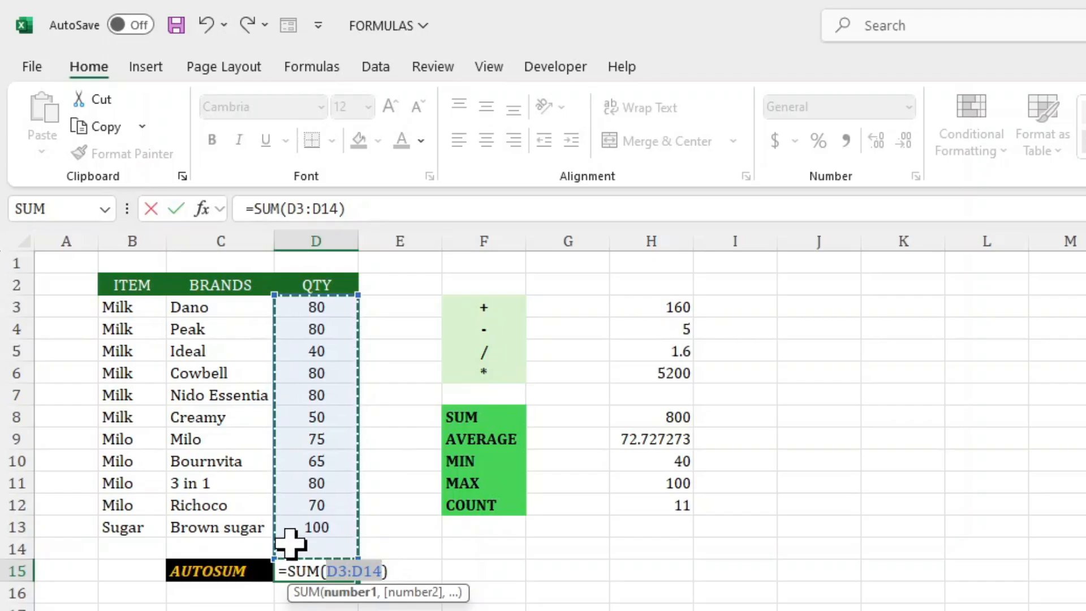
{"action": "key", "text": "Return"}
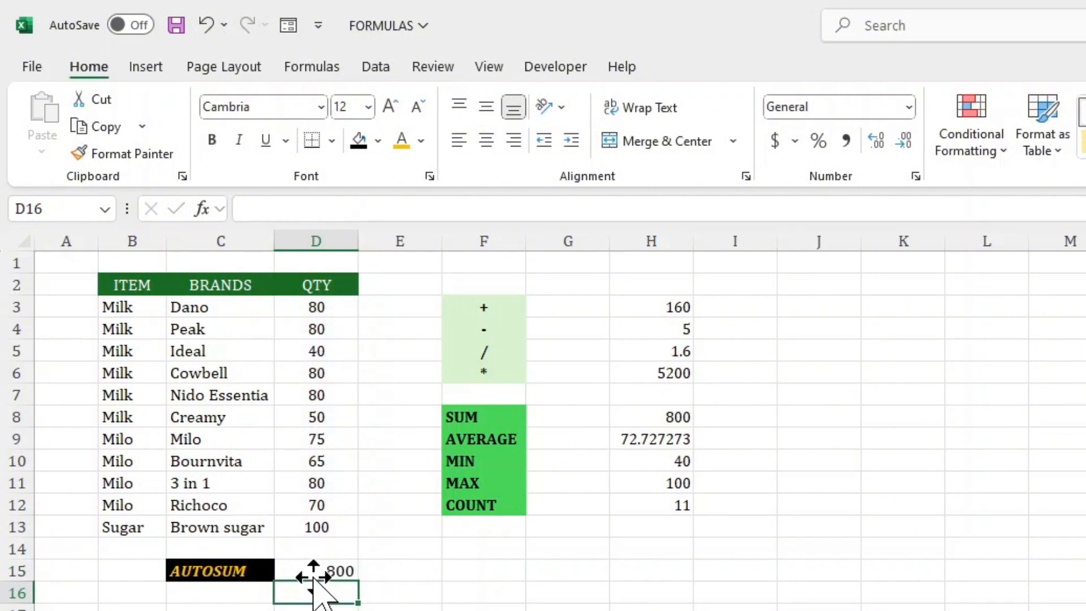
Set the quantity of the Ideal milk in cell D5 back to 80.
{"action": "left_click", "coordinate": [310, 351]}
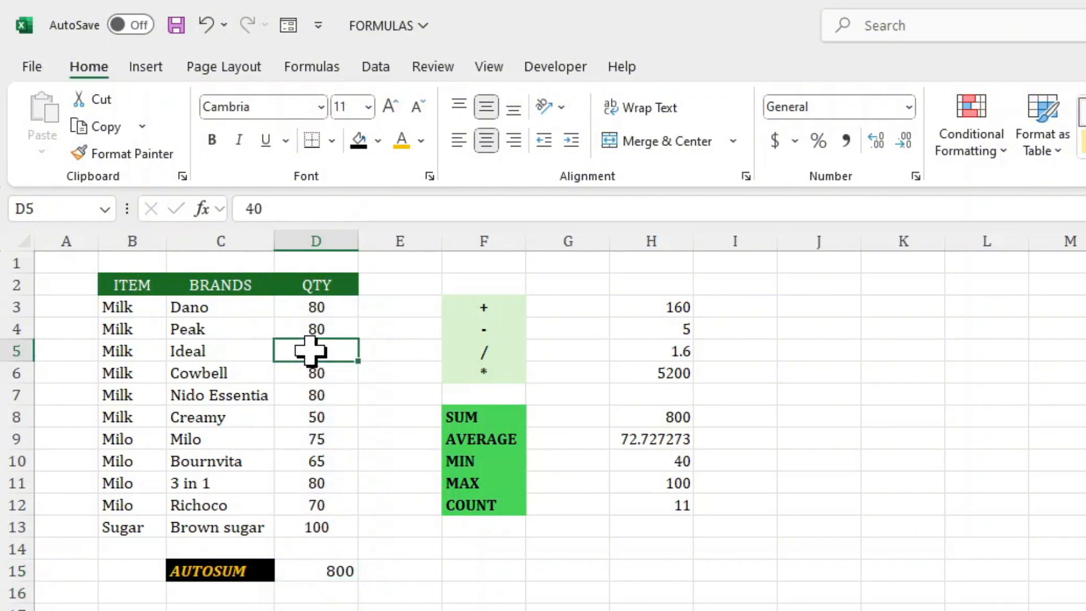
{"action": "type", "text": "80"}
{"action": "key", "text": "Return"}
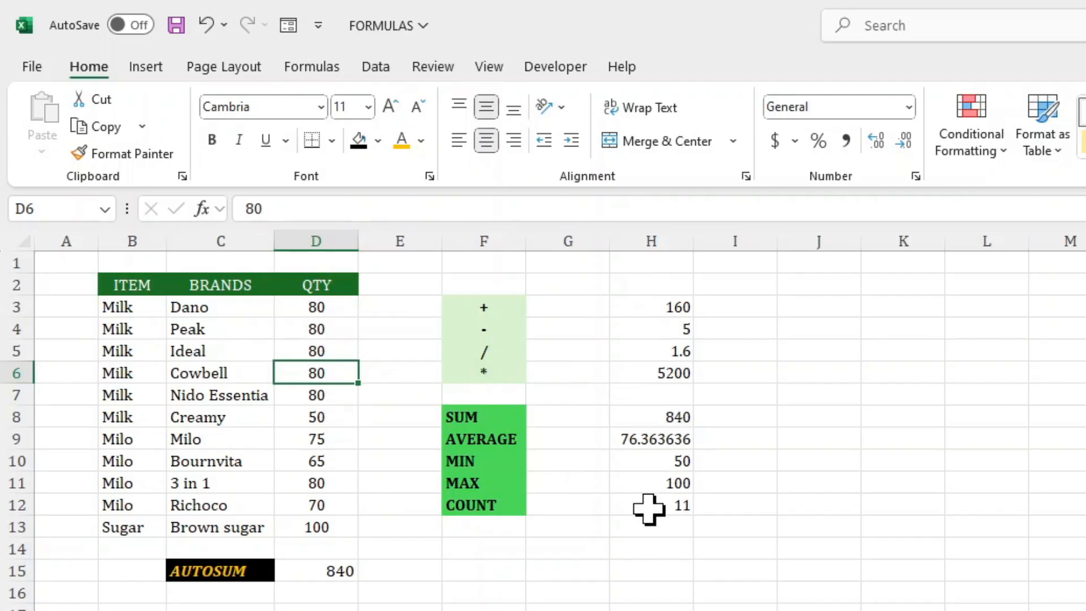
Select the quantities D3:D13 to view their status bar statistics, and switch the Average statistic off and on again.
{"action": "left_click", "coordinate": [404, 592]}
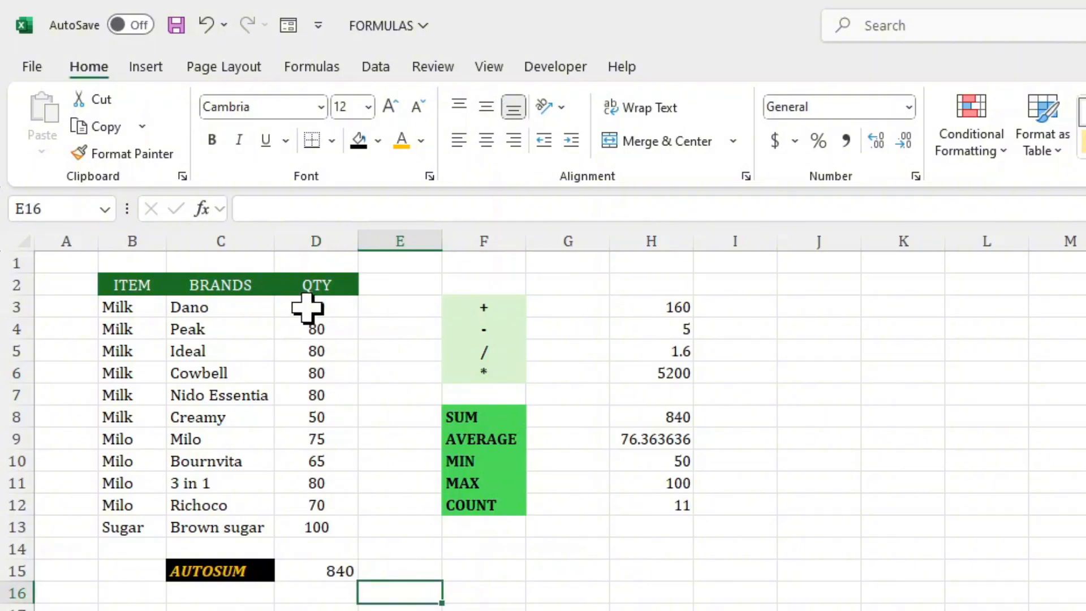
{"action": "left_click_drag", "start_coordinate": [311, 308], "coordinate": [315, 521]}
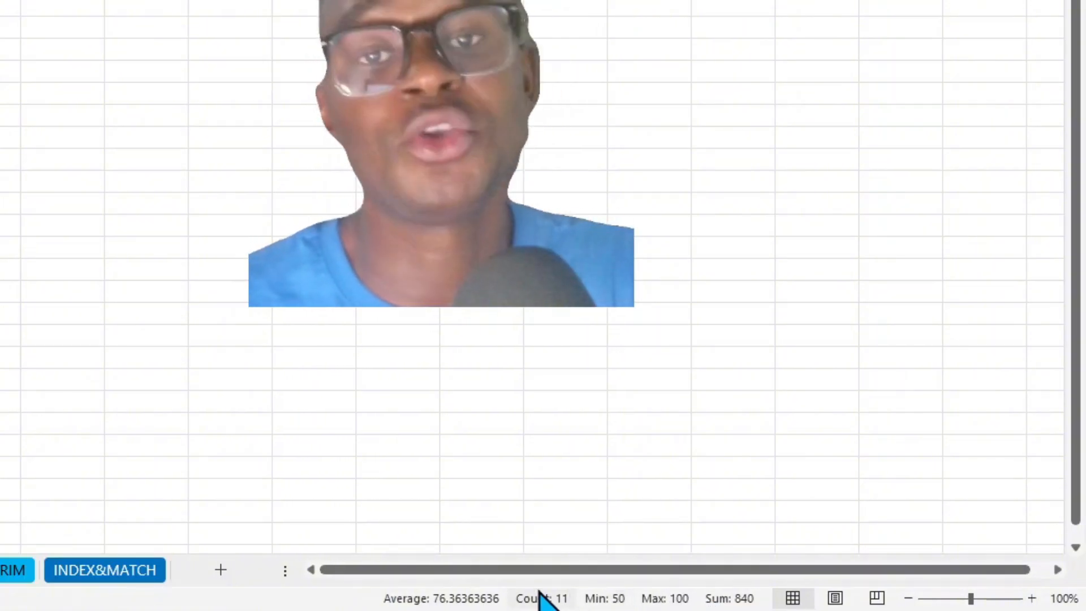
{"action": "right_click", "coordinate": [349, 604]}
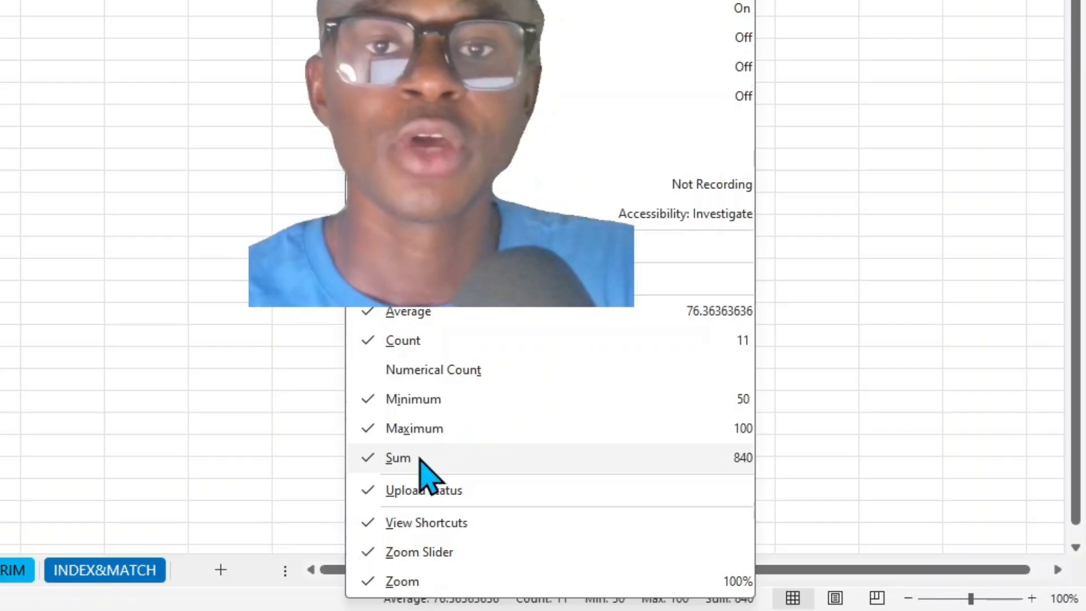
{"action": "left_click", "coordinate": [385, 317]}
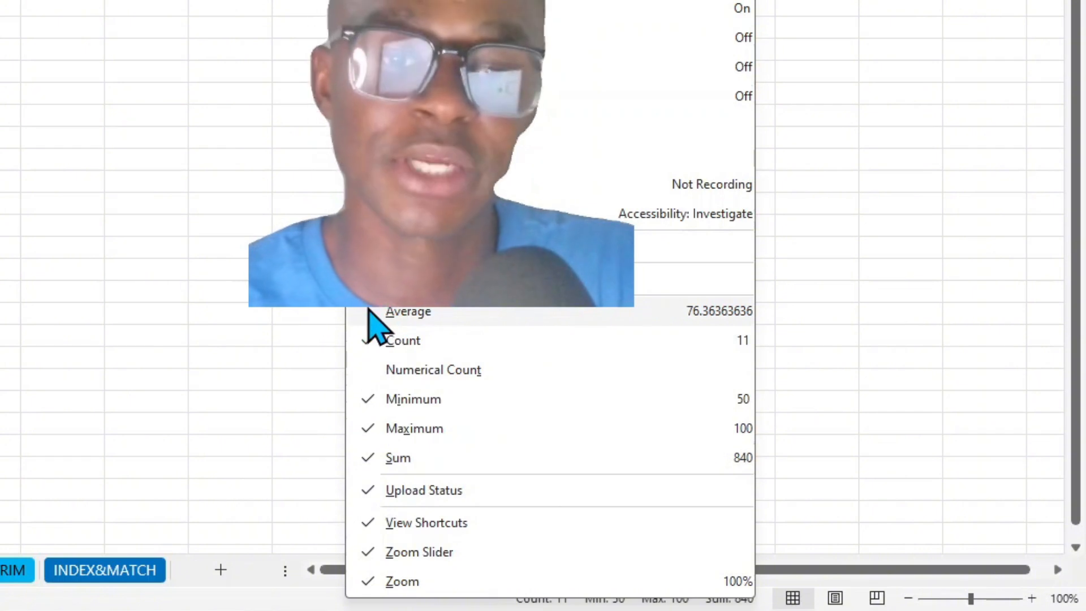
{"action": "left_click", "coordinate": [371, 313]}
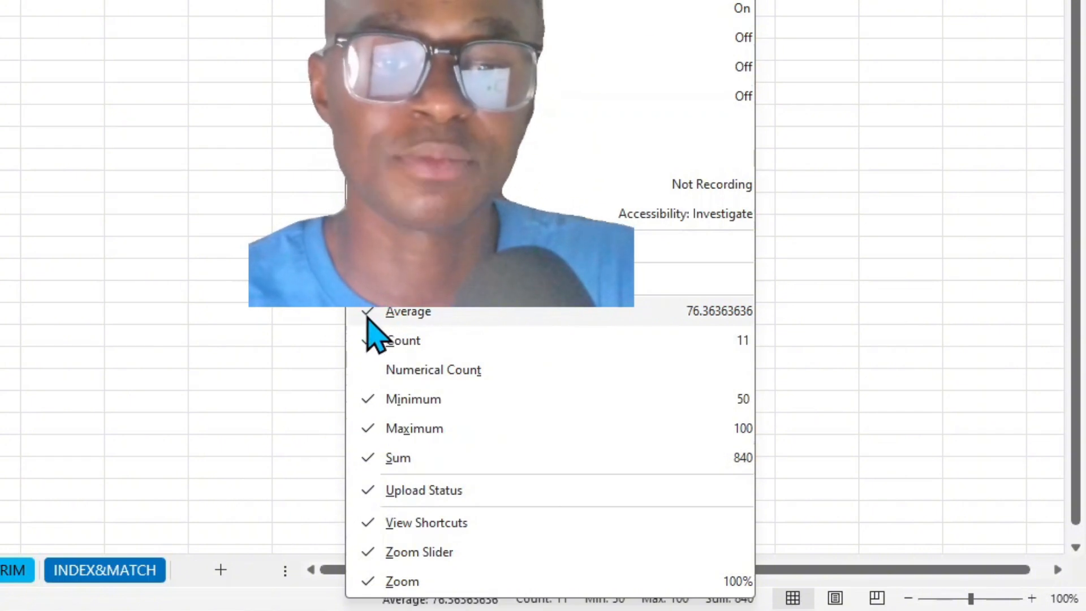
{"action": "left_click", "coordinate": [268, 594]}
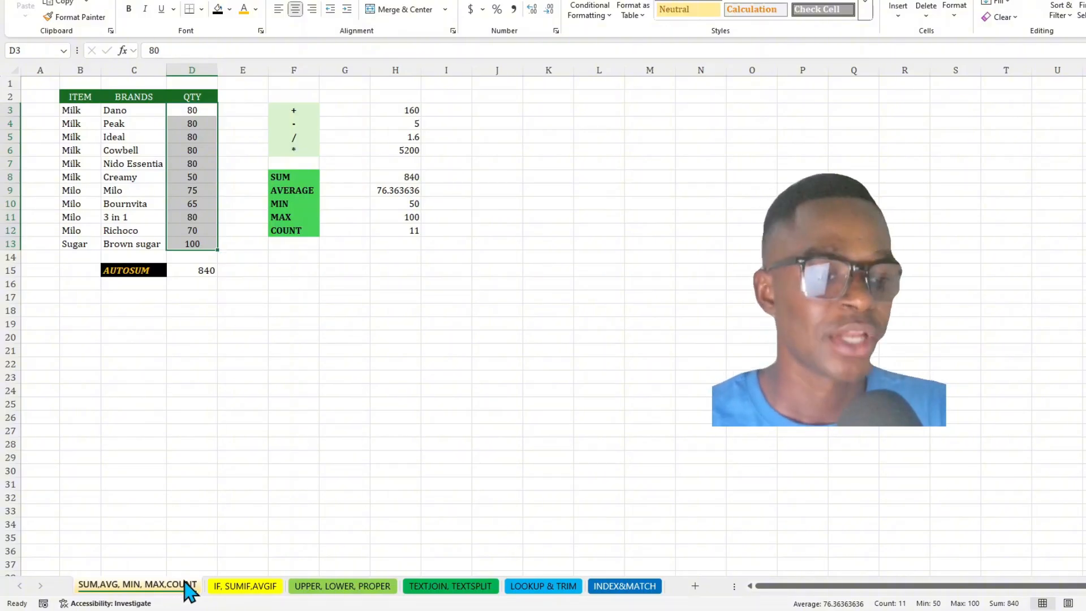
On the IF, SUMIF,AVGIF sheet, begin an IF function in cell H3 with the logical test D4>=50.
{"action": "left_click", "coordinate": [222, 592]}
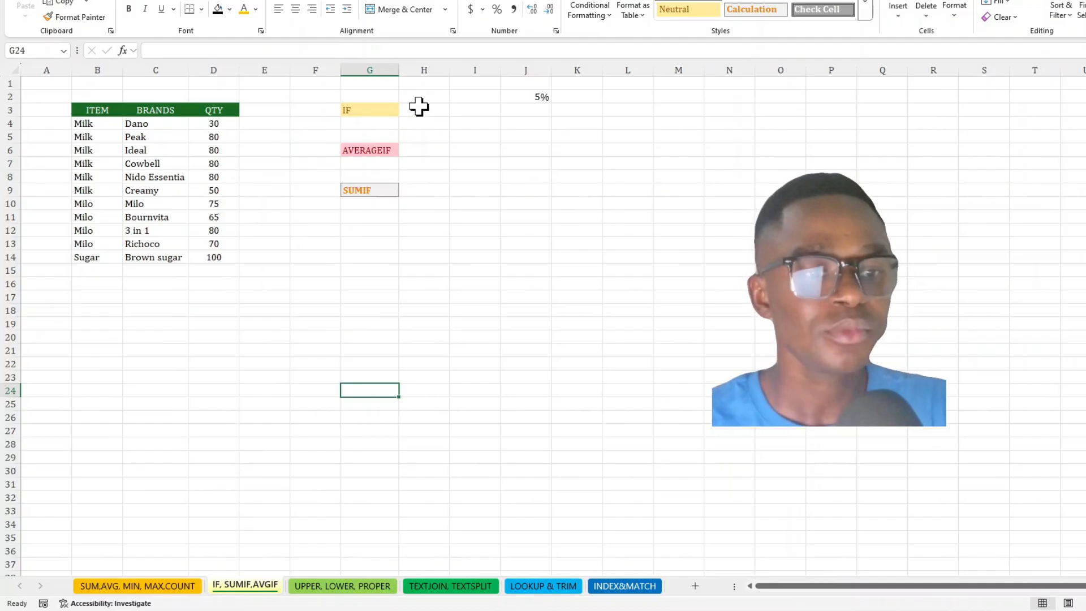
{"action": "left_click", "coordinate": [419, 106]}
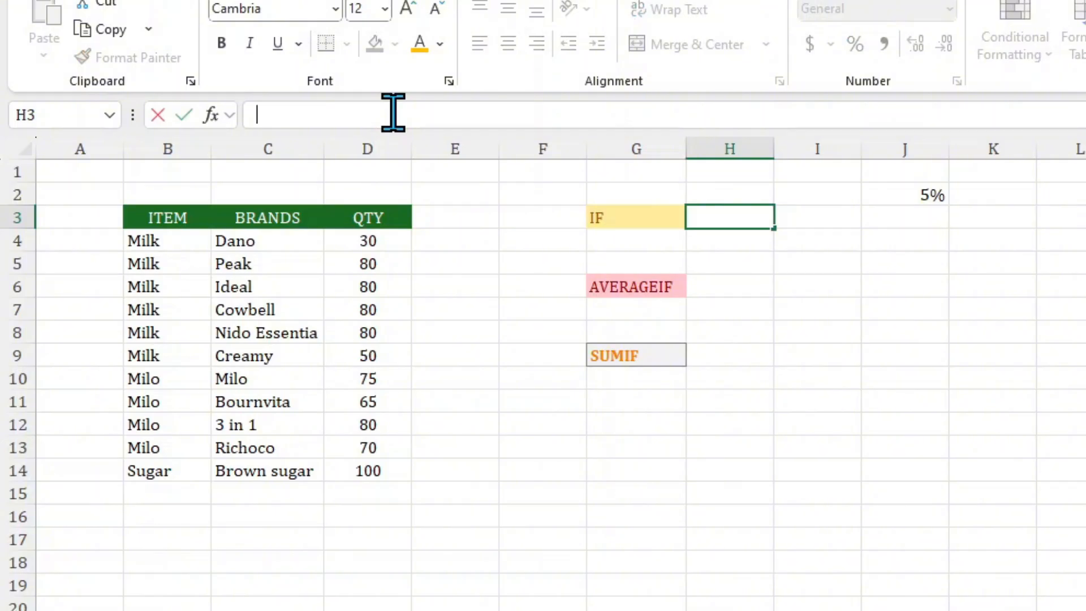
{"action": "type", "text": "="}
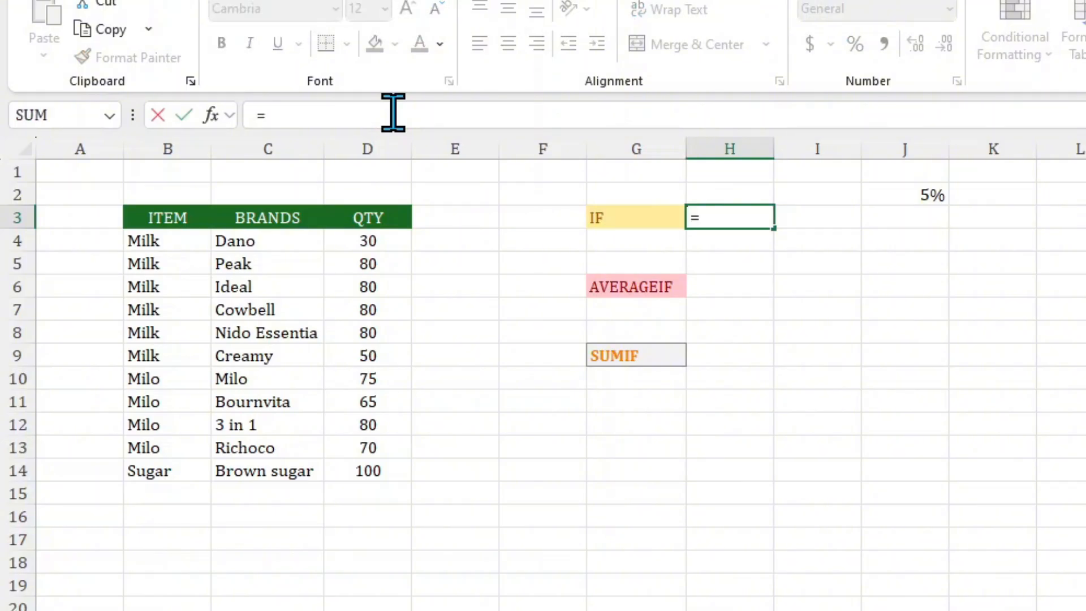
{"action": "type", "text": "IF"}
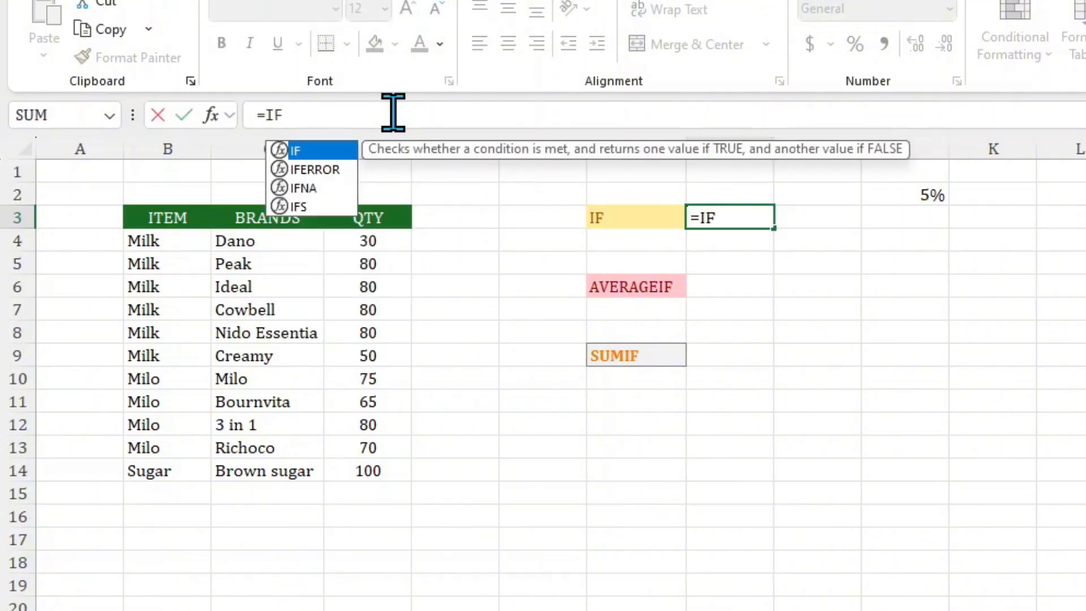
{"action": "type", "text": "("}
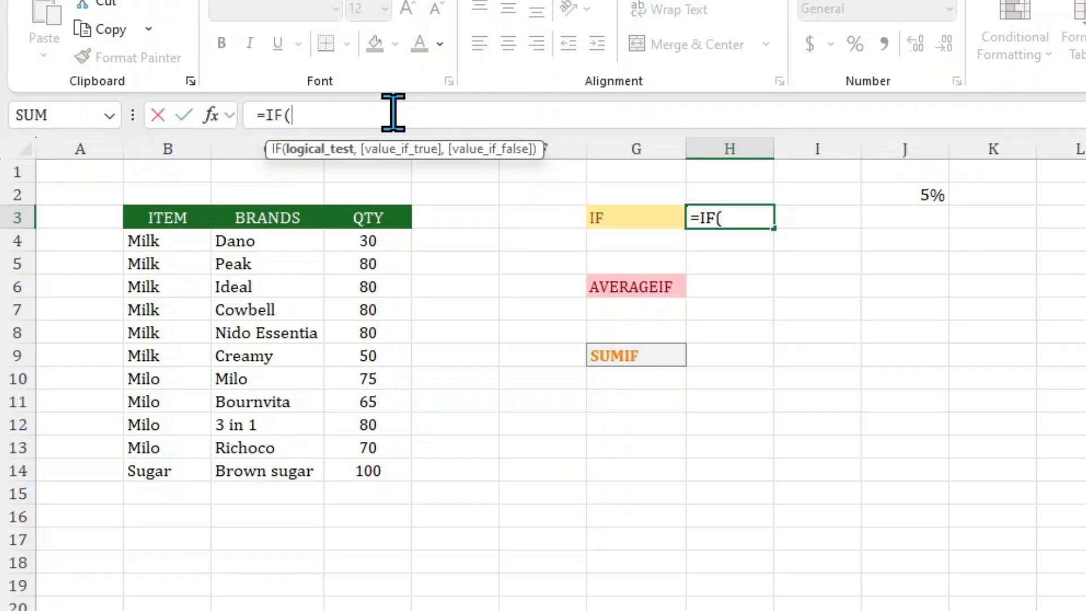
{"action": "left_click", "coordinate": [373, 117]}
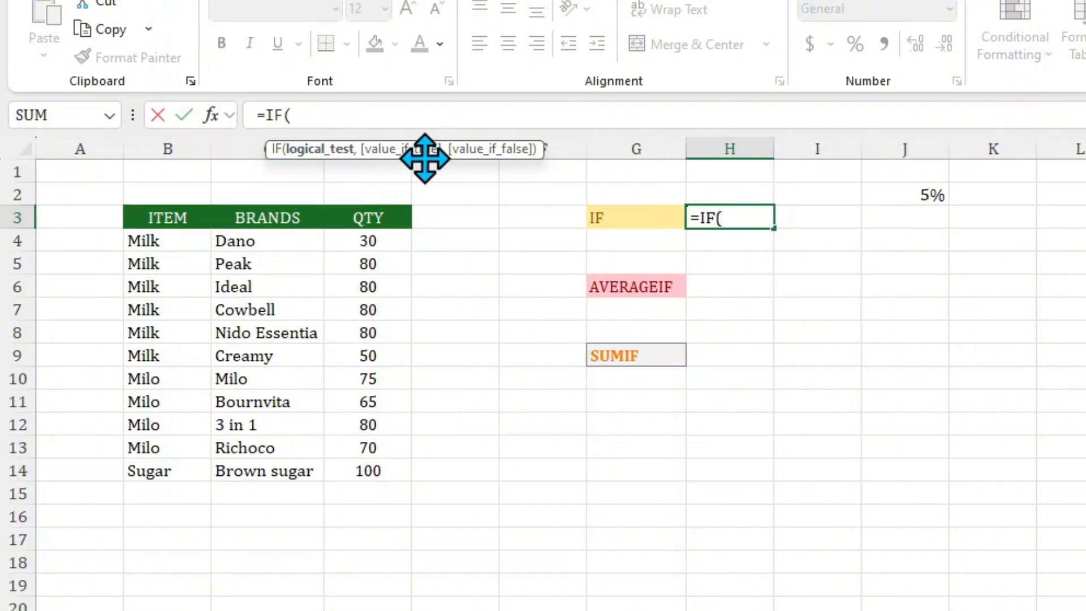
{"action": "left_click", "coordinate": [210, 118]}
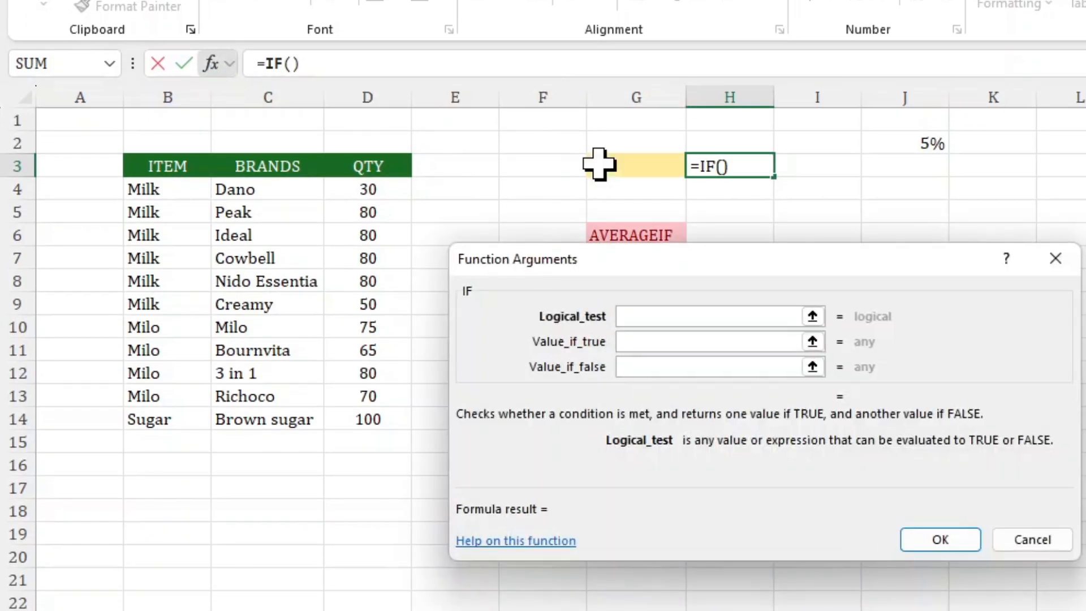
{"action": "left_click_drag", "start_coordinate": [710, 262], "coordinate": [529, 307]}
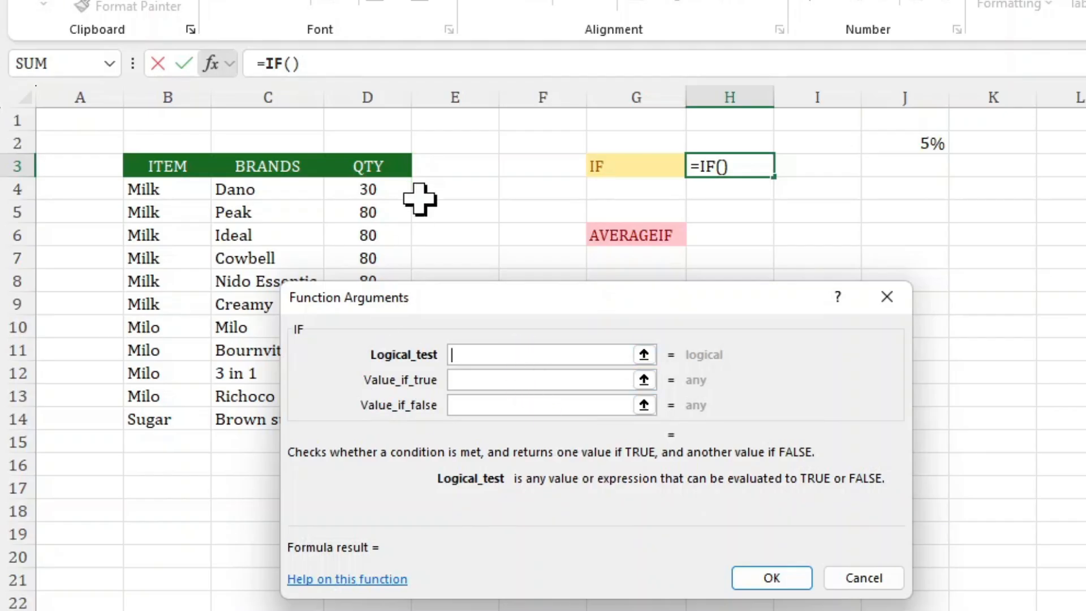
{"action": "left_click", "coordinate": [374, 192]}
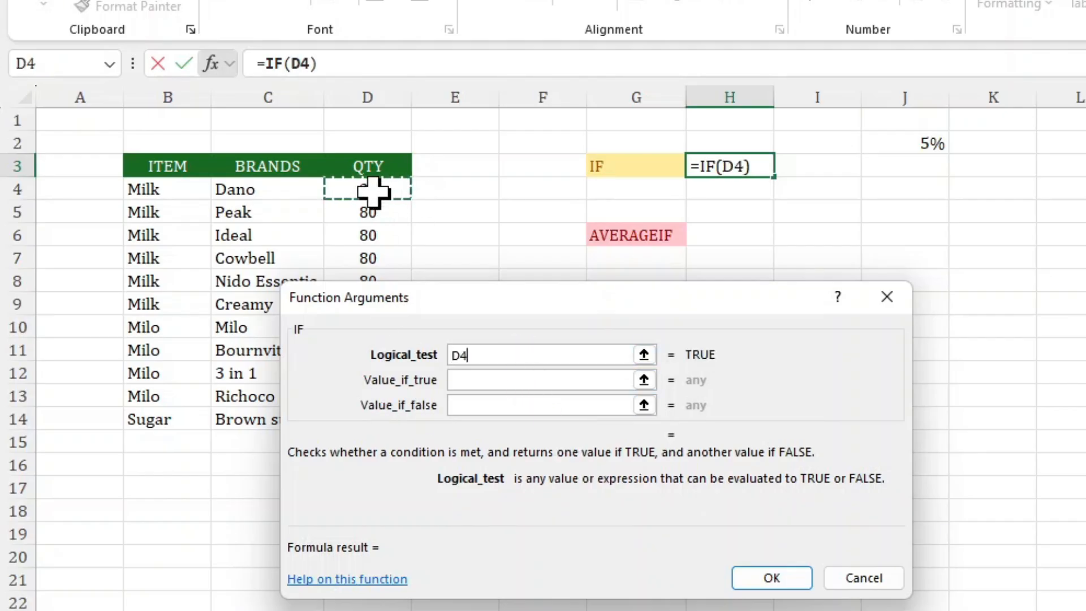
{"action": "type", "text": ">"}
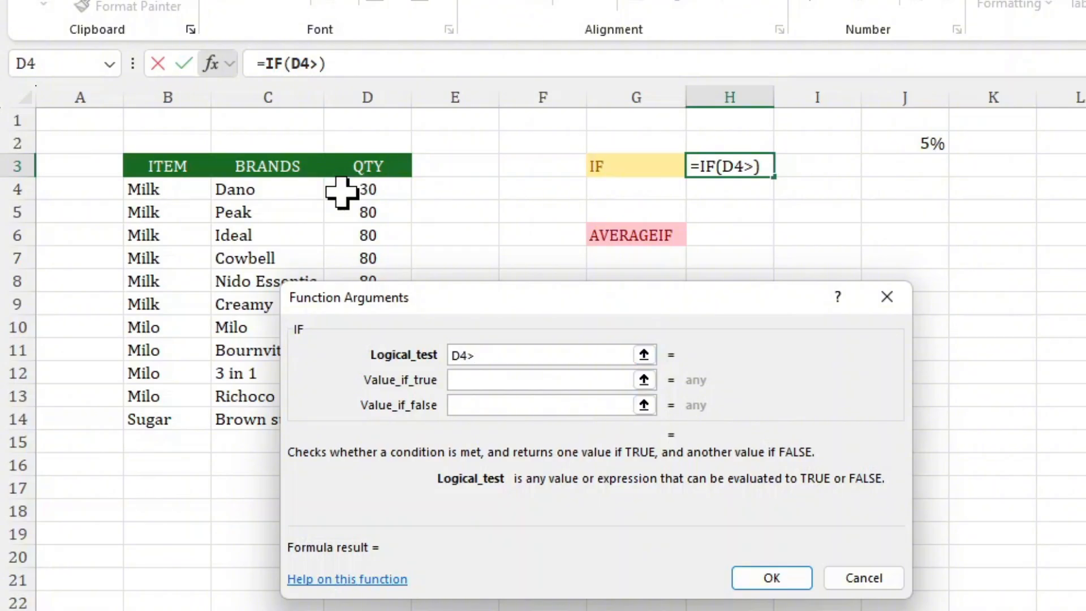
{"action": "type", "text": "="}
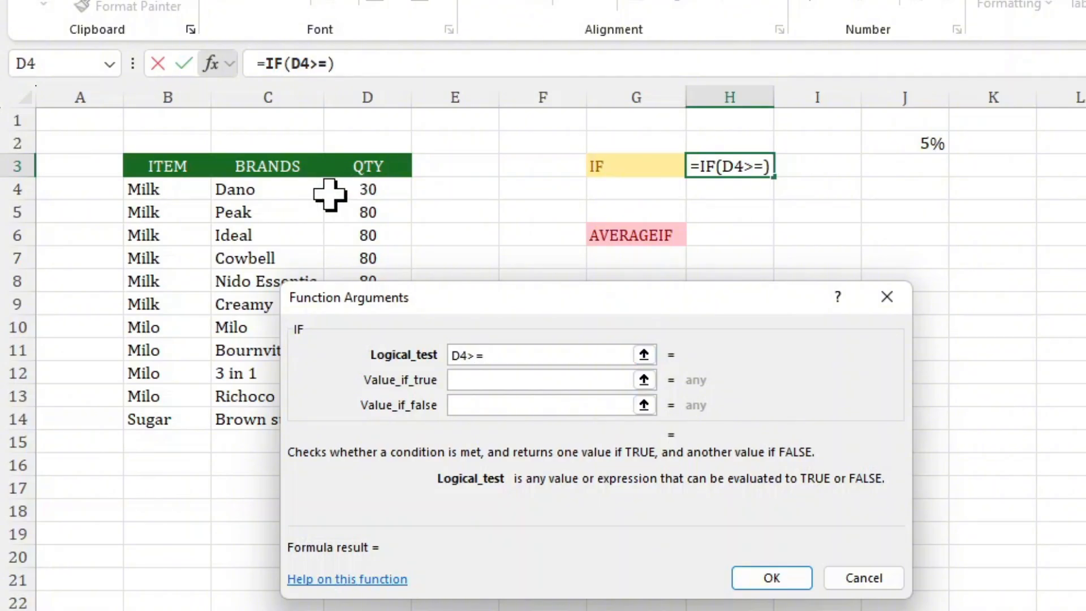
{"action": "type", "text": "50"}
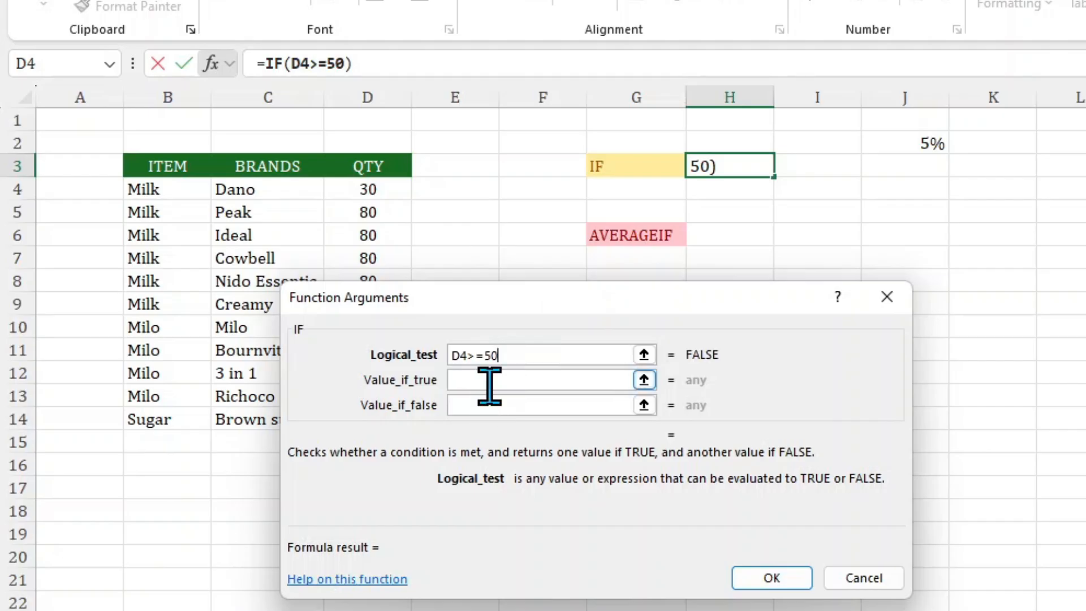
Complete the H3 formula to return "TRUE" when the test is met and "ADD MORE" otherwise, and autofit column H.
{"action": "left_click", "coordinate": [476, 384]}
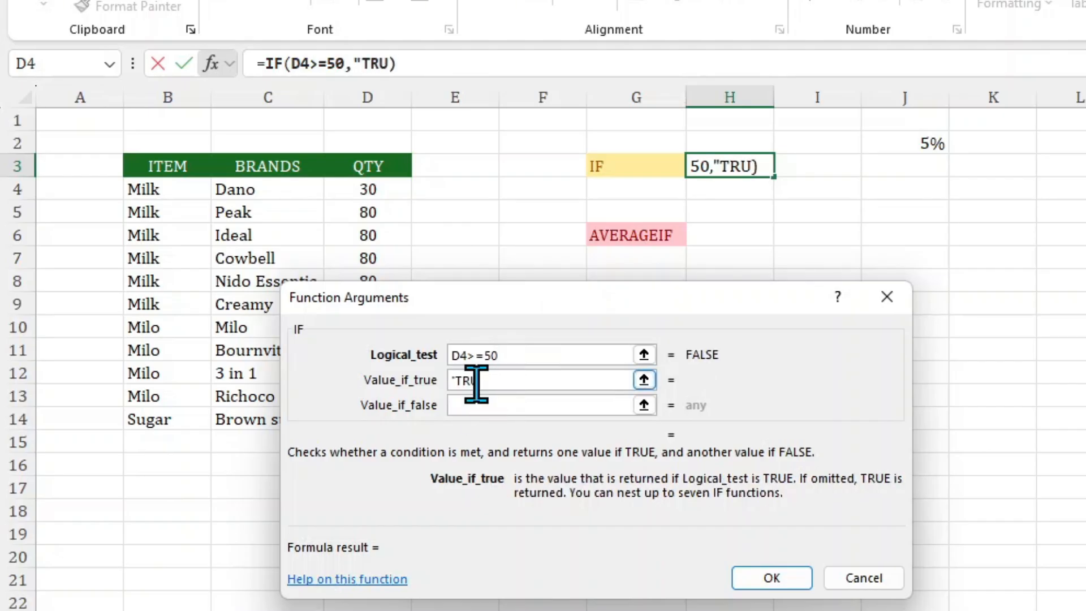
{"action": "type", "text": "\"TRUE\""}
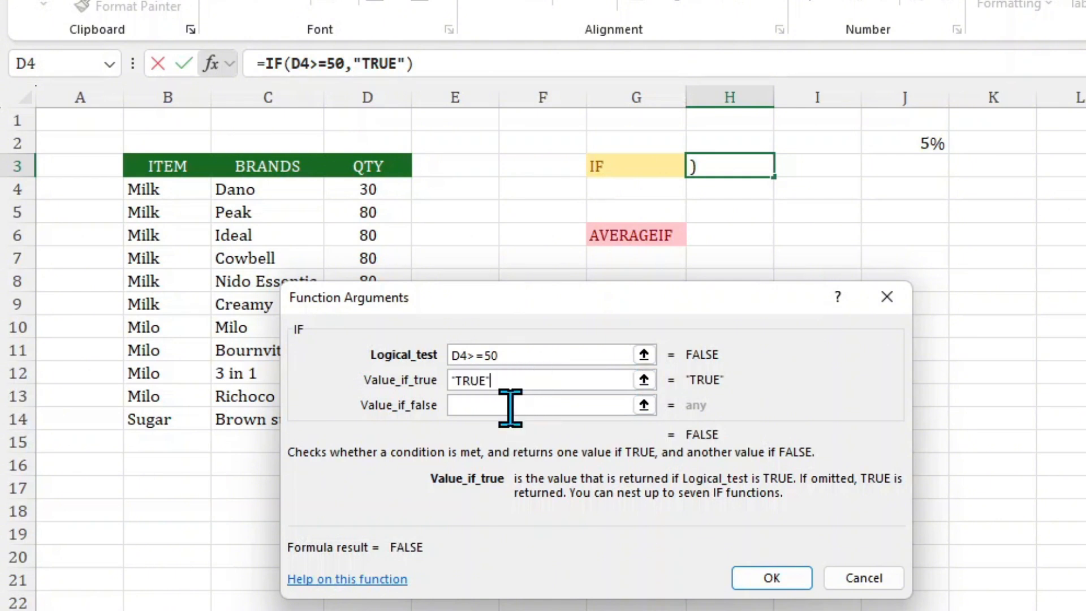
{"action": "left_click", "coordinate": [510, 405]}
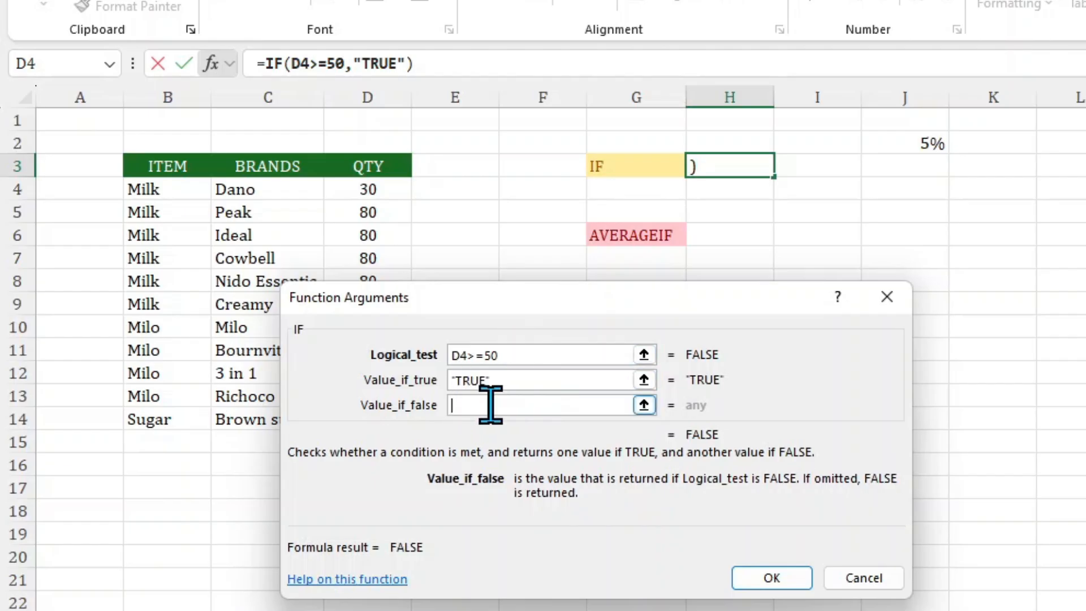
{"action": "type", "text": "\""}
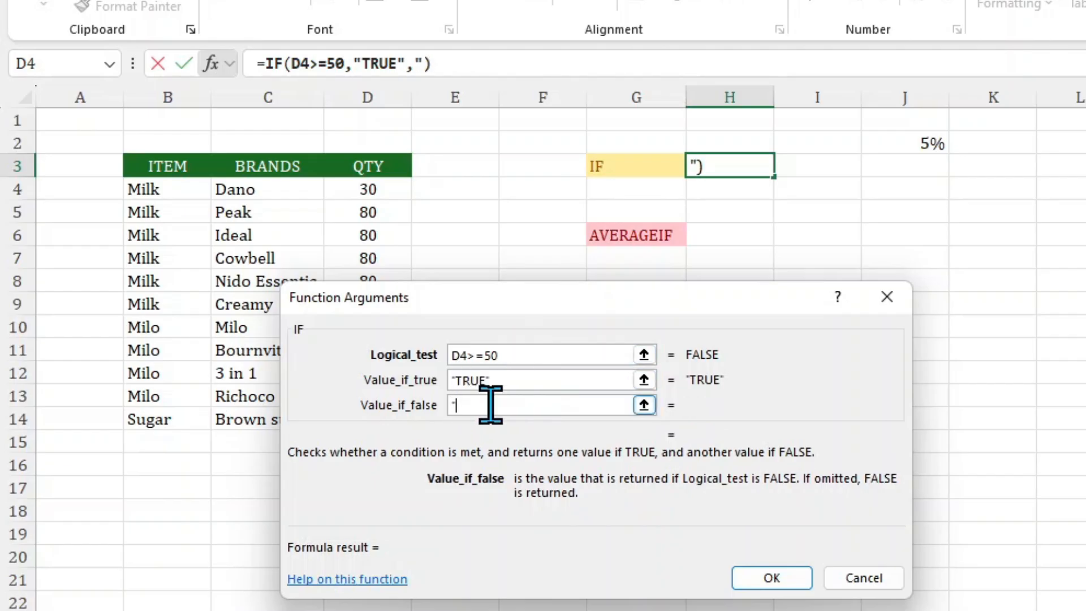
{"action": "type", "text": "ADD MORE"}
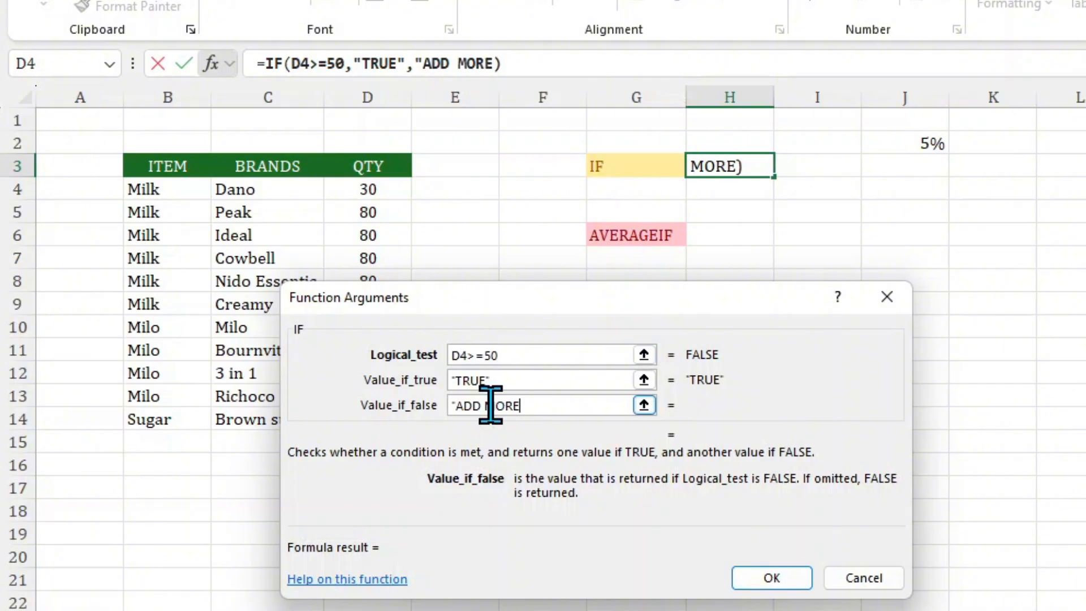
{"action": "type", "text": "\""}
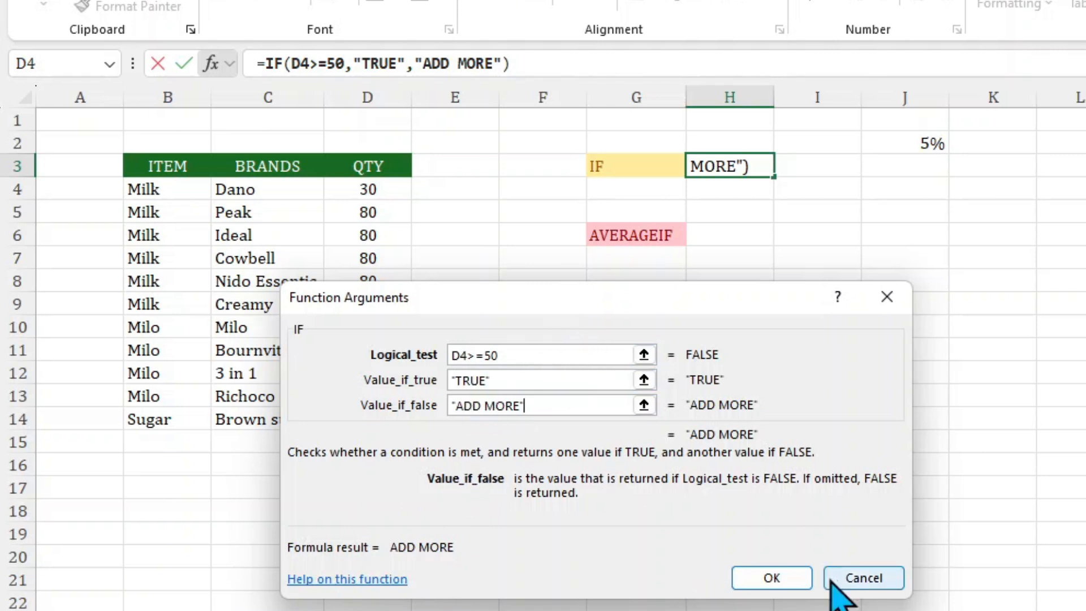
{"action": "left_click", "coordinate": [772, 577]}
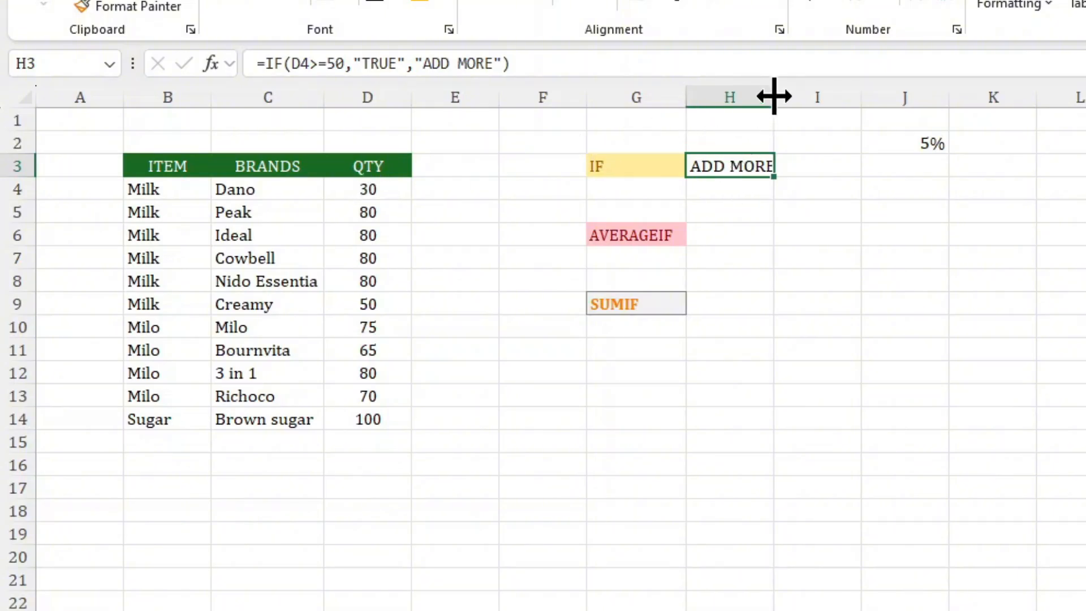
{"action": "double_click", "coordinate": [773, 97]}
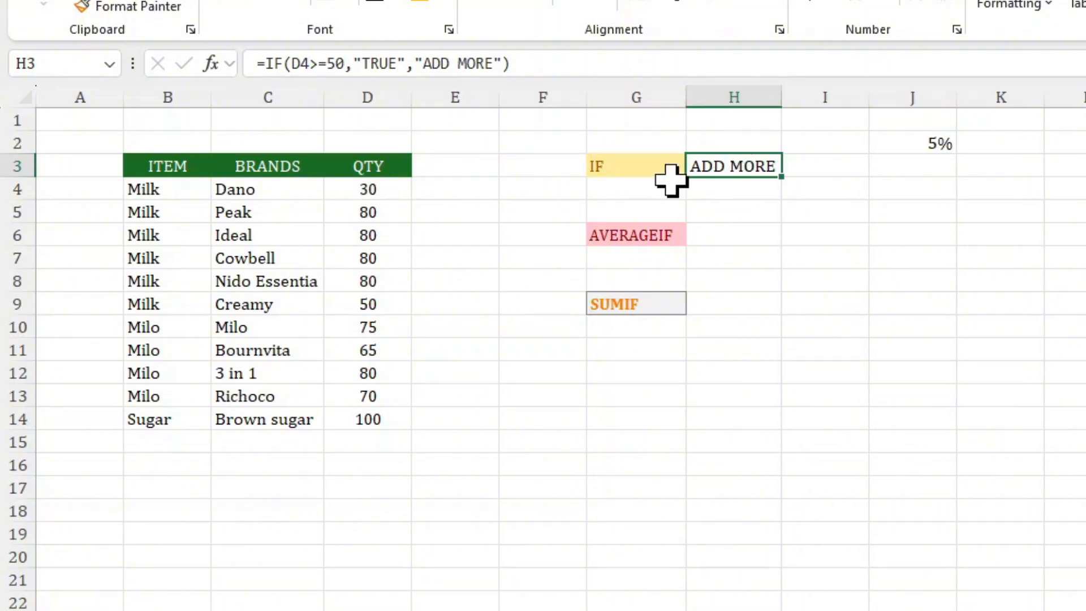
Set the quantity of the Dano milk in cell D4 to 51 and check the IF formula in H3.
{"action": "left_click", "coordinate": [387, 187]}
{"action": "type", "text": "5"}
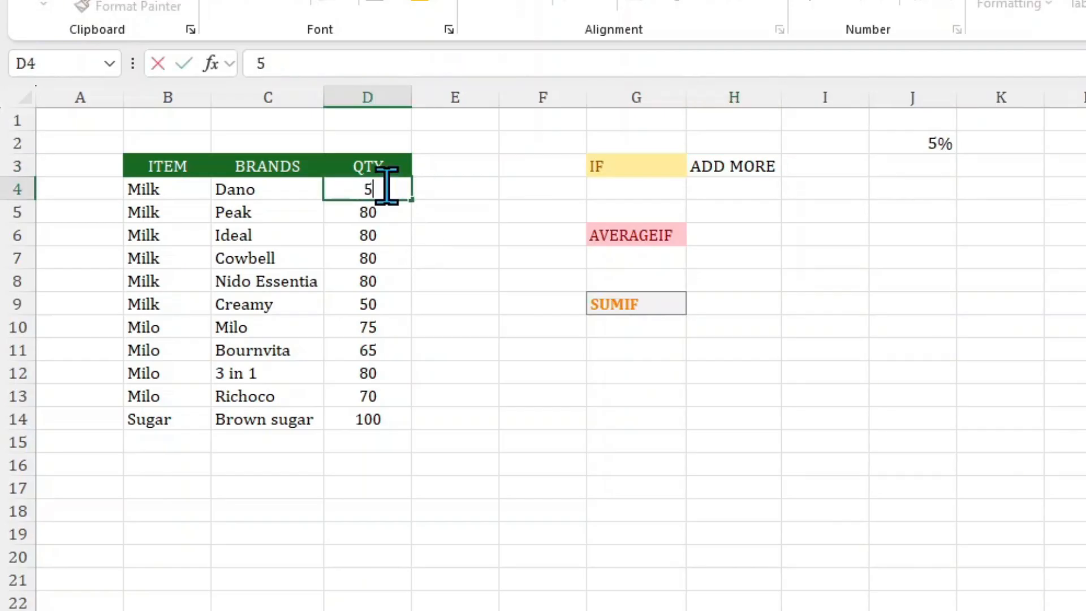
{"action": "type", "text": "1"}
{"action": "key", "text": "Return"}
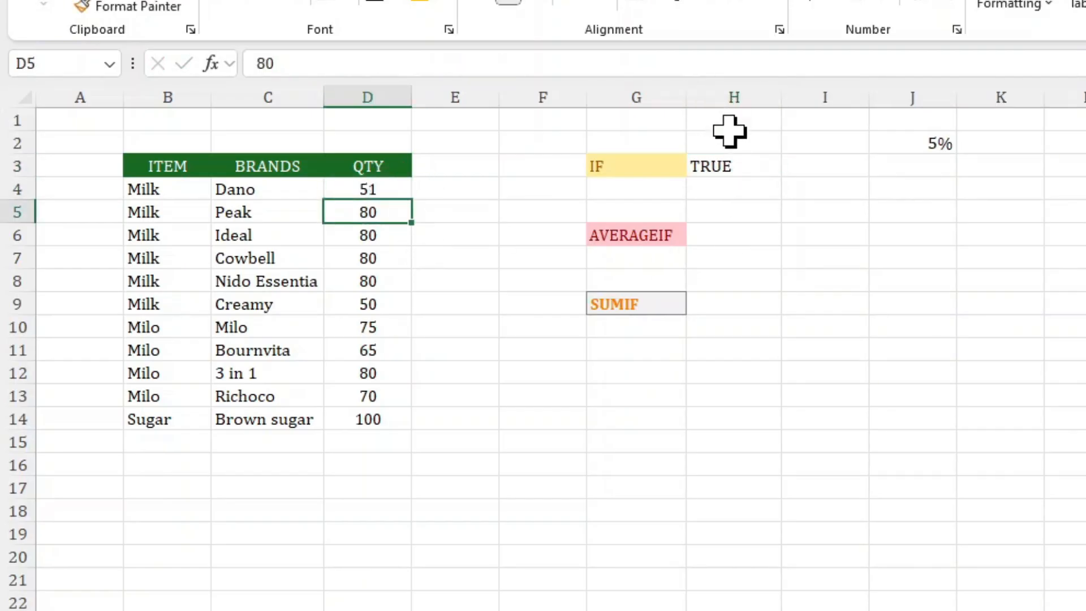
{"action": "left_click", "coordinate": [743, 167]}
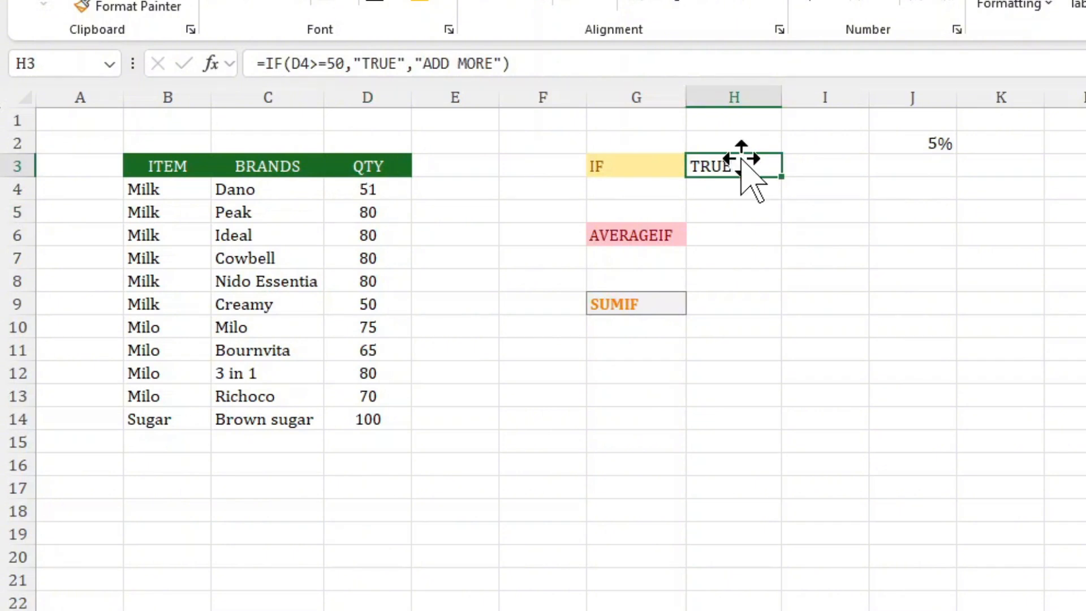
Begin a second IF function in cell J3 with the logical test D4>=40.
{"action": "left_click", "coordinate": [898, 159]}
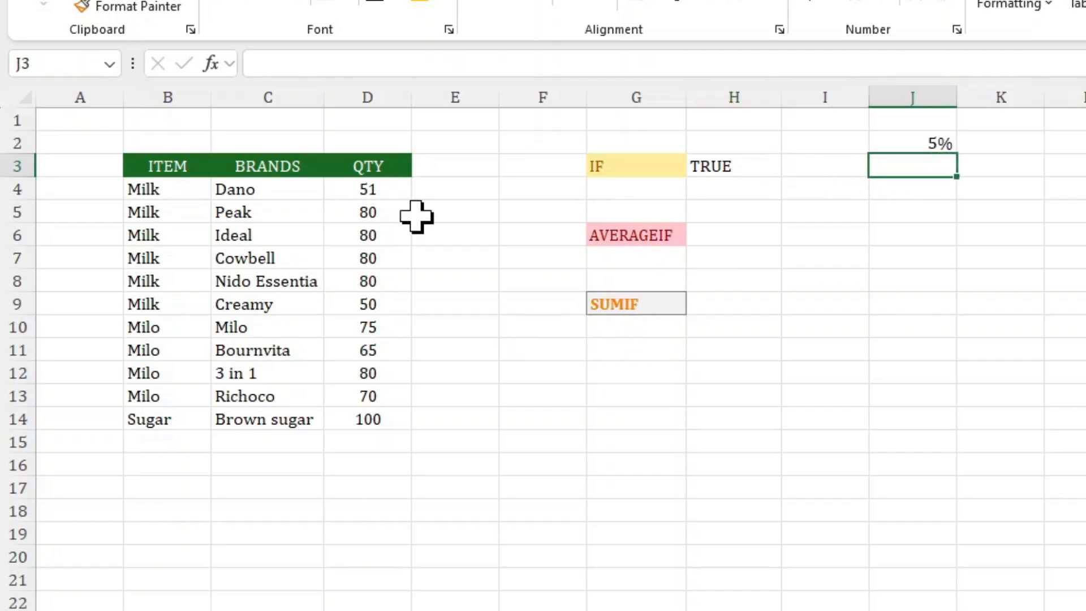
{"action": "left_click", "coordinate": [283, 62]}
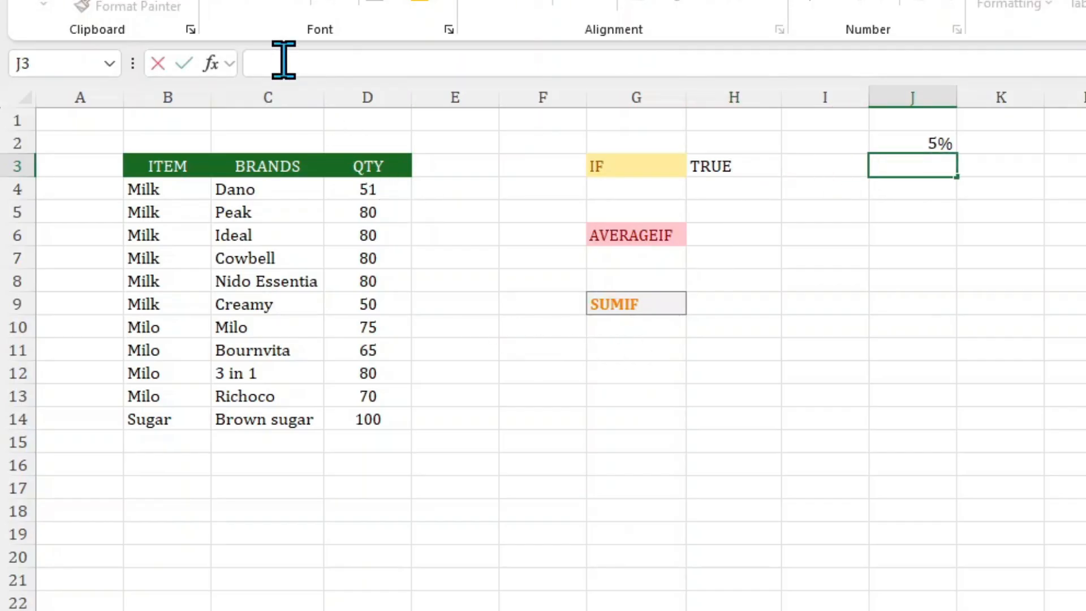
{"action": "type", "text": "=IF("}
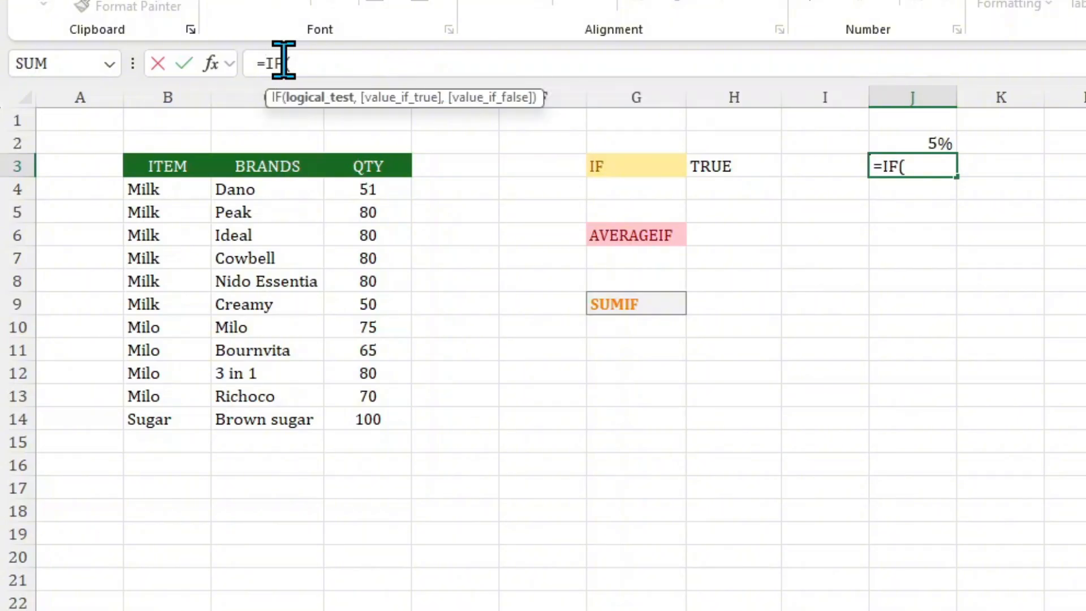
{"action": "left_click", "coordinate": [211, 64]}
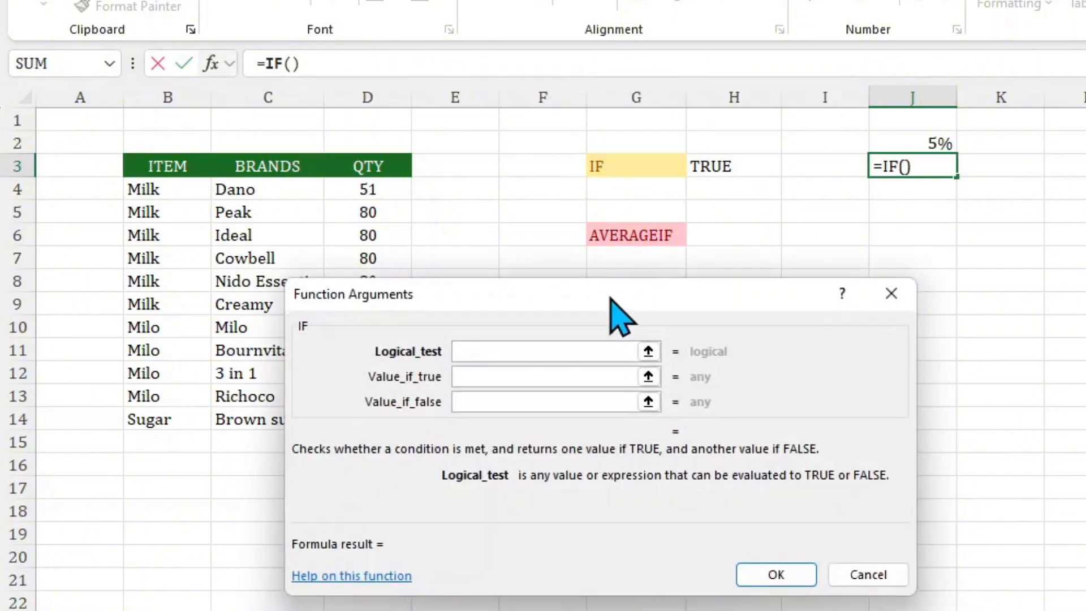
{"action": "left_click_drag", "start_coordinate": [613, 310], "coordinate": [701, 267]}
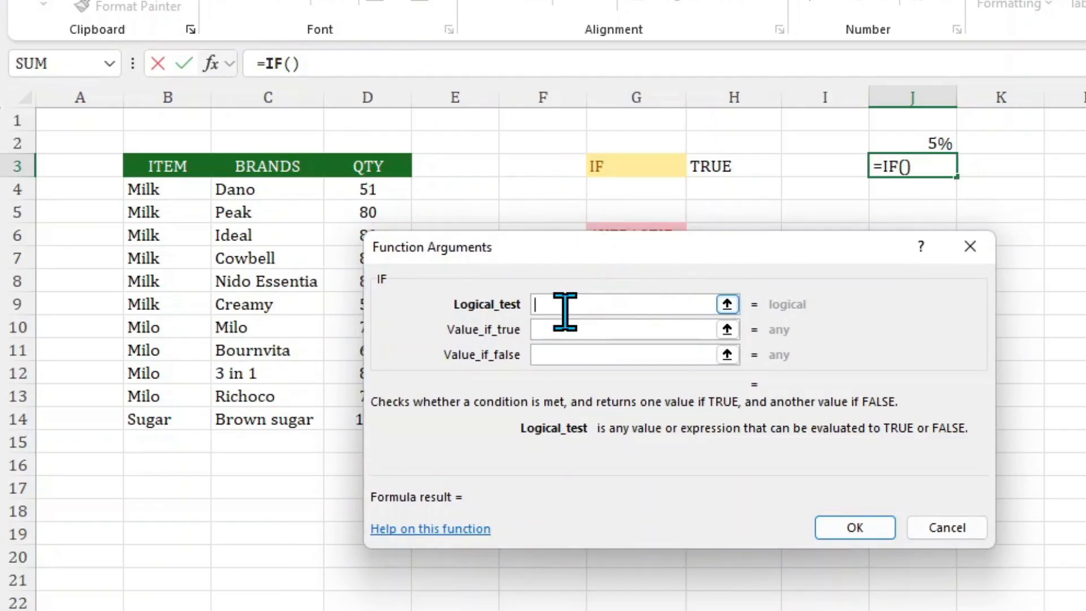
{"action": "left_click", "coordinate": [361, 190]}
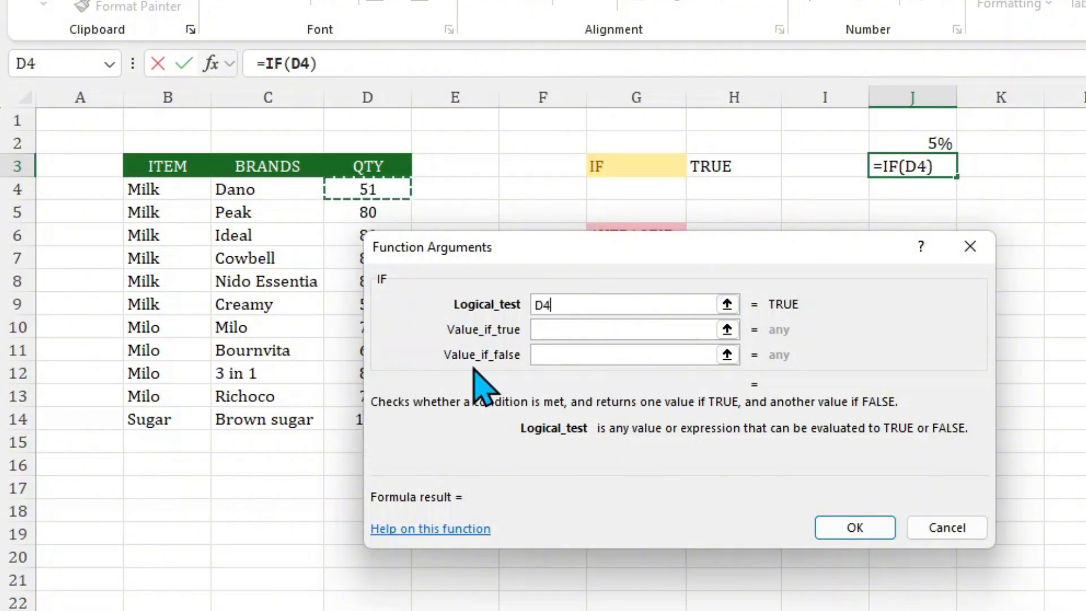
{"action": "type", "text": ">="}
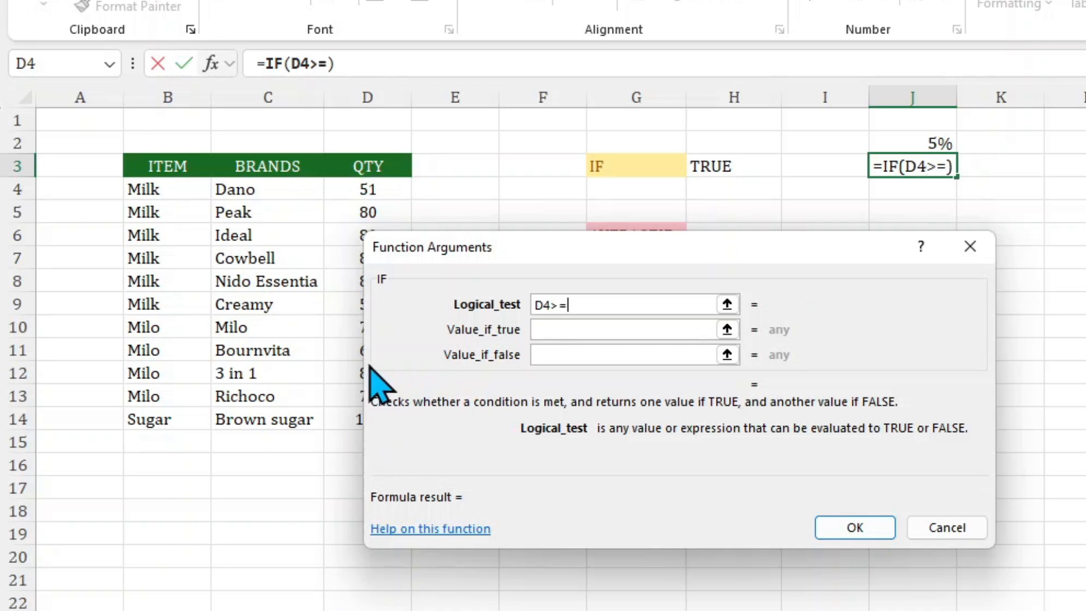
{"action": "type", "text": "40"}
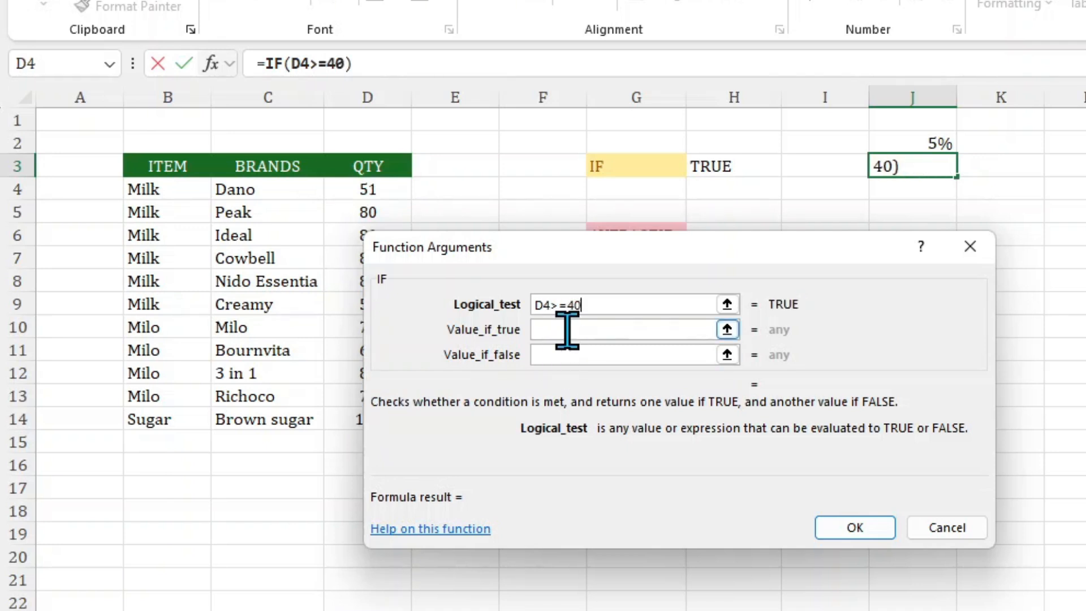
Set the value if true of the J3 IF function to D4*J2.
{"action": "left_click", "coordinate": [567, 330]}
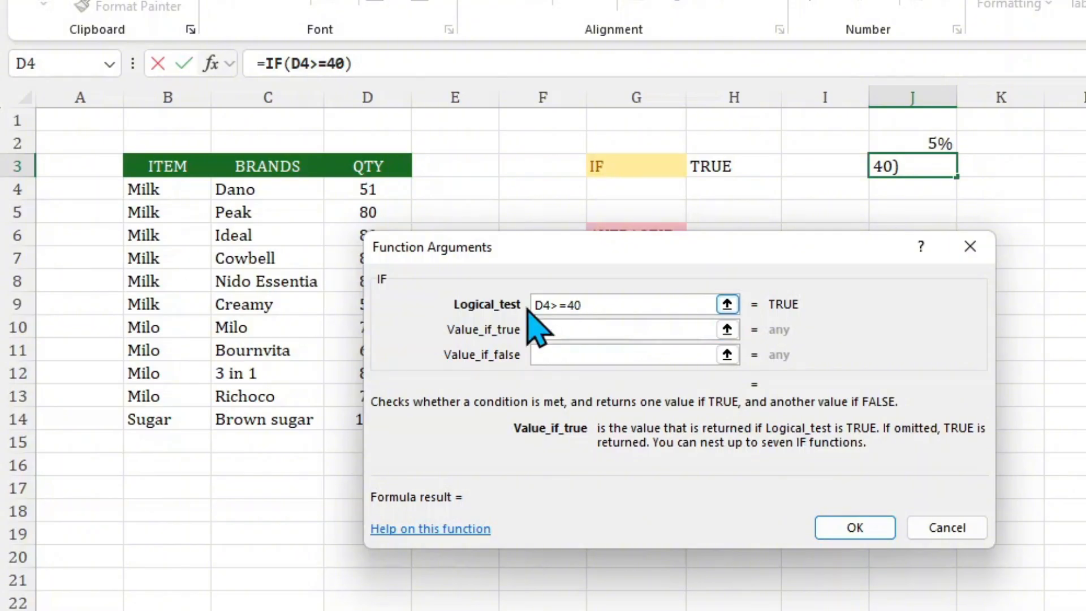
{"action": "left_click", "coordinate": [343, 193]}
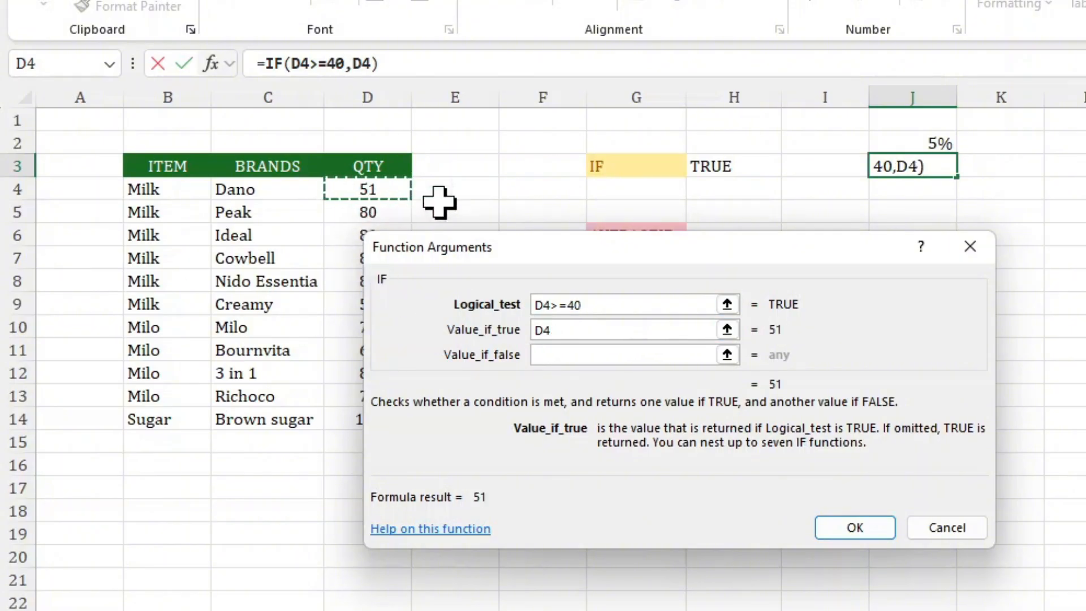
{"action": "type", "text": "*"}
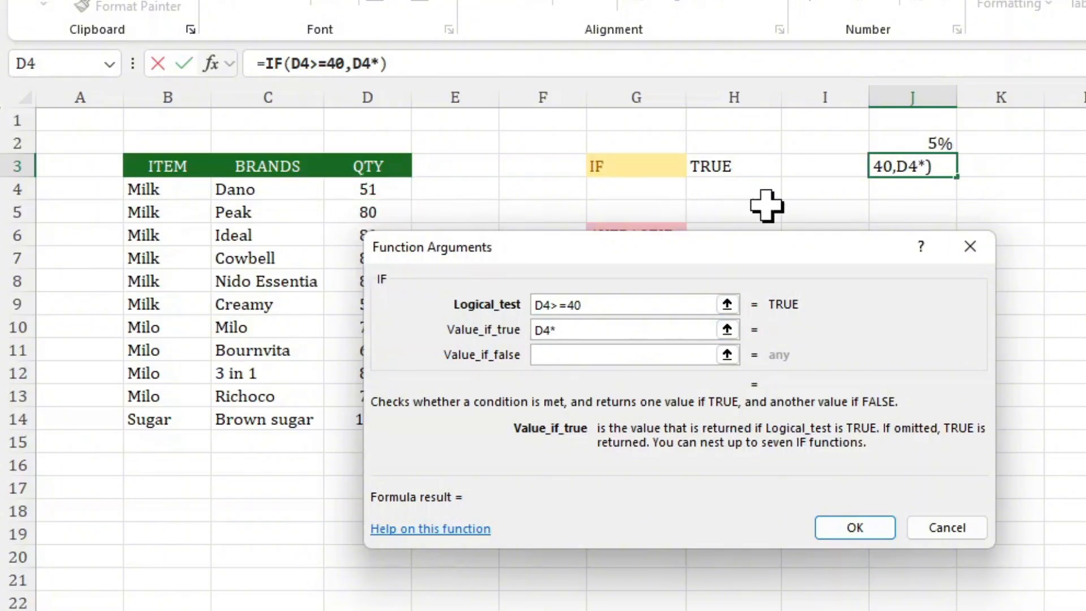
{"action": "left_click", "coordinate": [936, 144]}
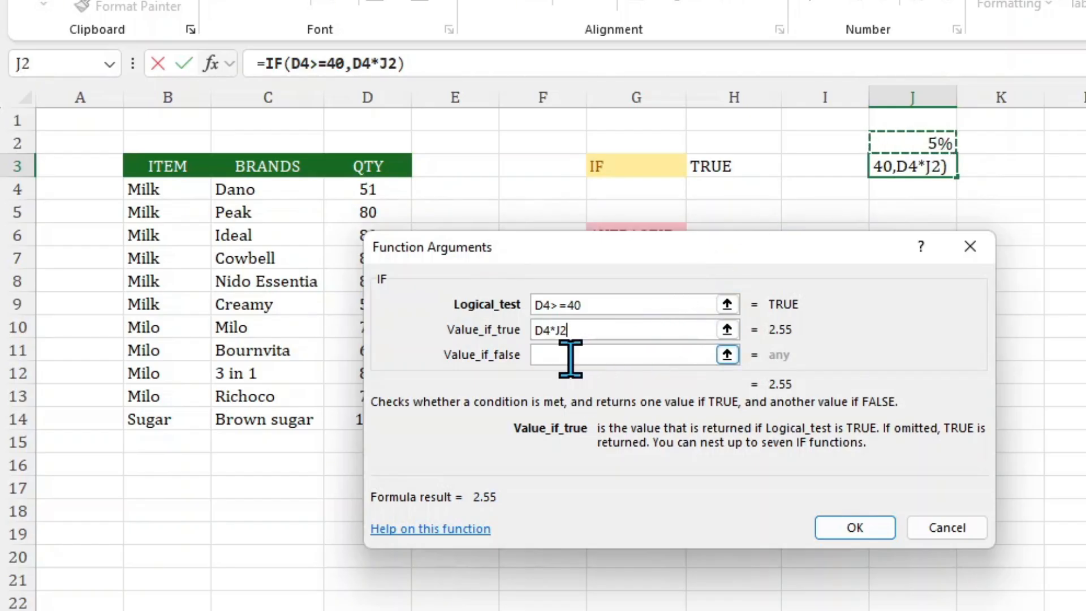
Set the value if false of the J3 IF function to empty text ("") and complete the formula.
{"action": "left_click", "coordinate": [571, 357]}
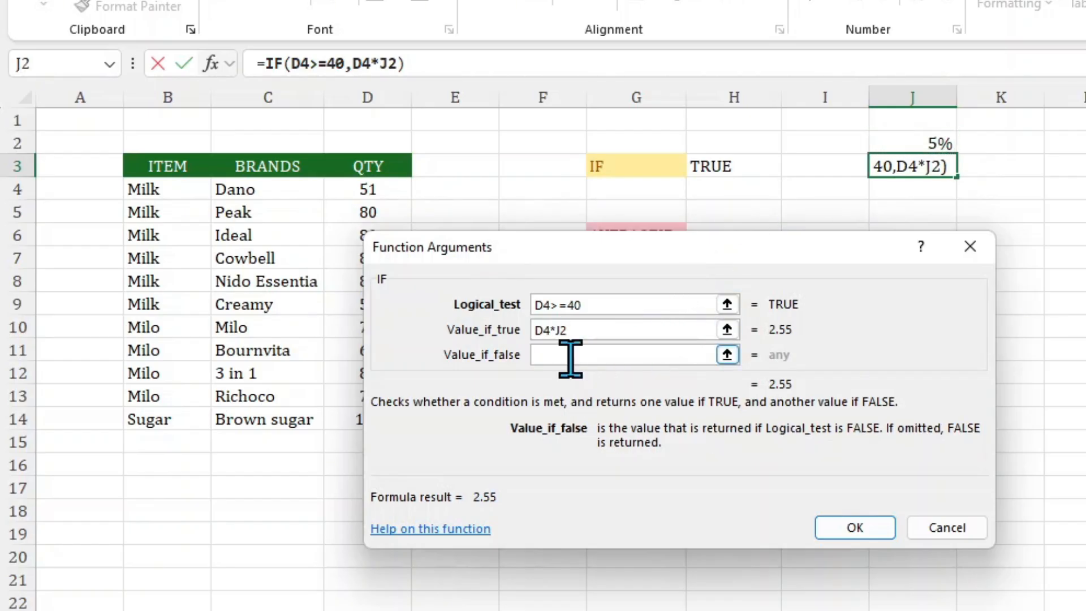
{"action": "type", "text": "\""}
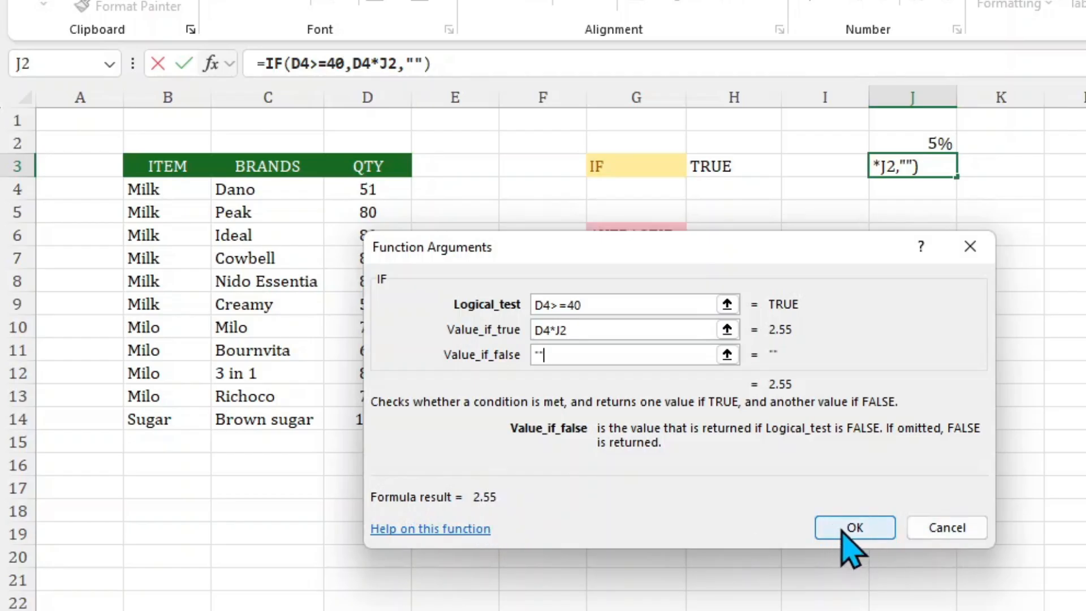
{"action": "left_click", "coordinate": [843, 530]}
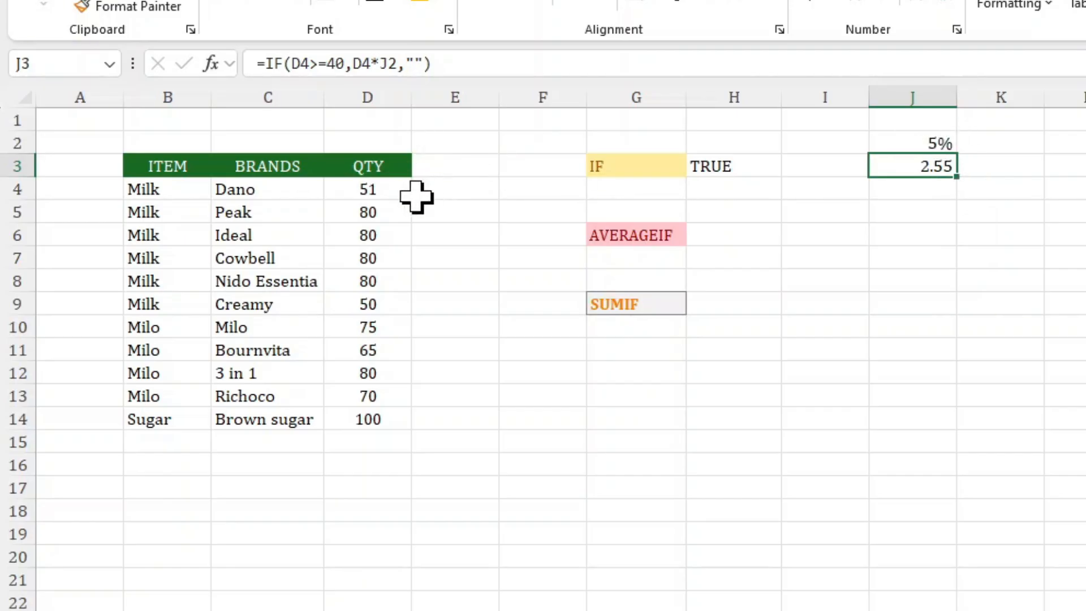
Set the quantity of the Dano milk in cell D4 to 35 and check the IF formula in J3.
{"action": "left_click", "coordinate": [375, 191]}
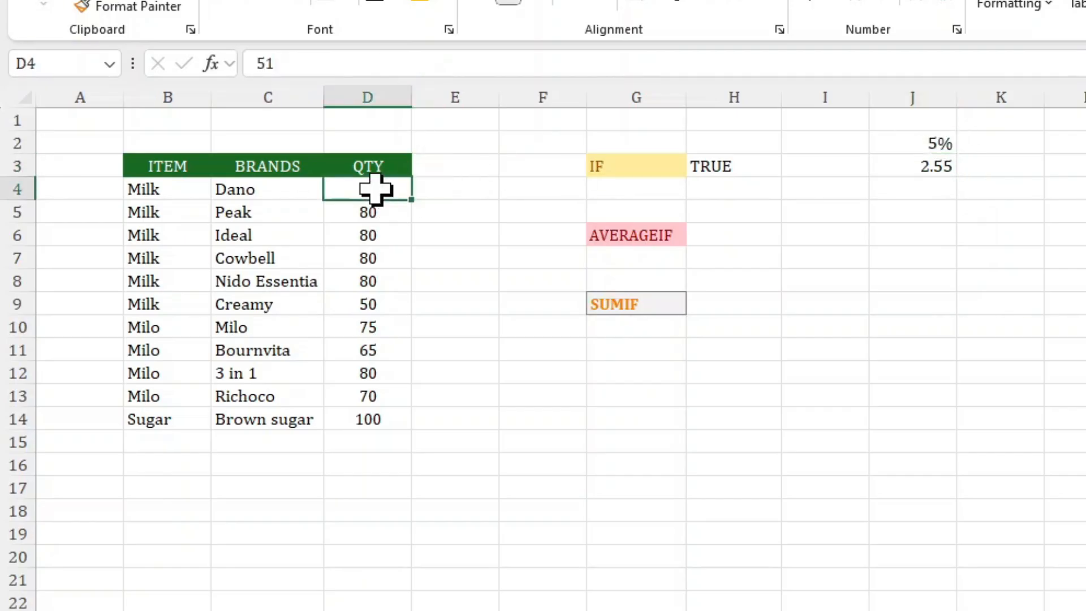
{"action": "type", "text": "3"}
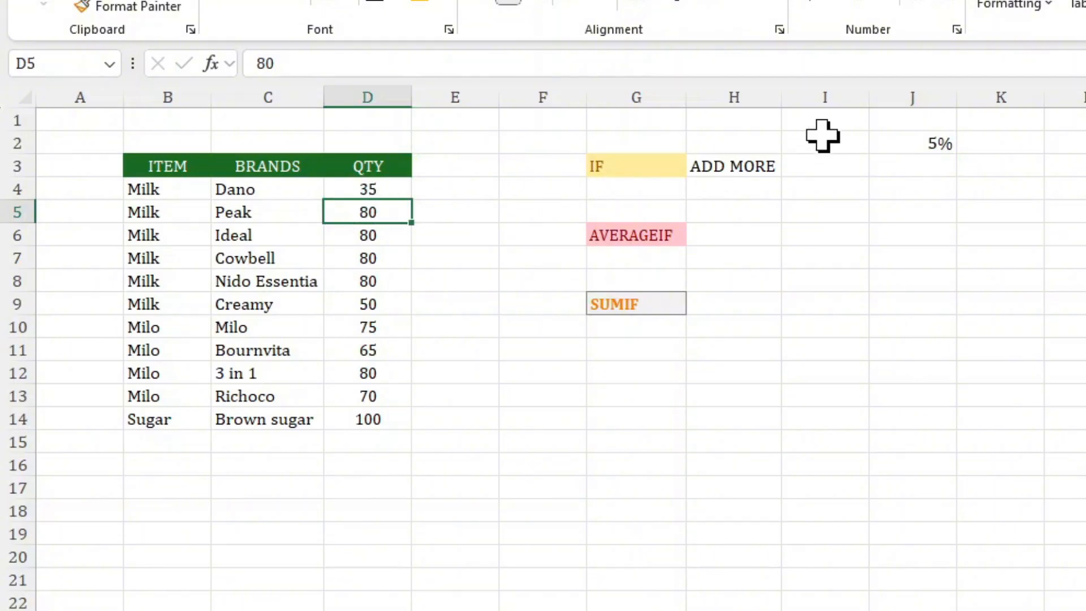
{"action": "left_click", "coordinate": [922, 168]}
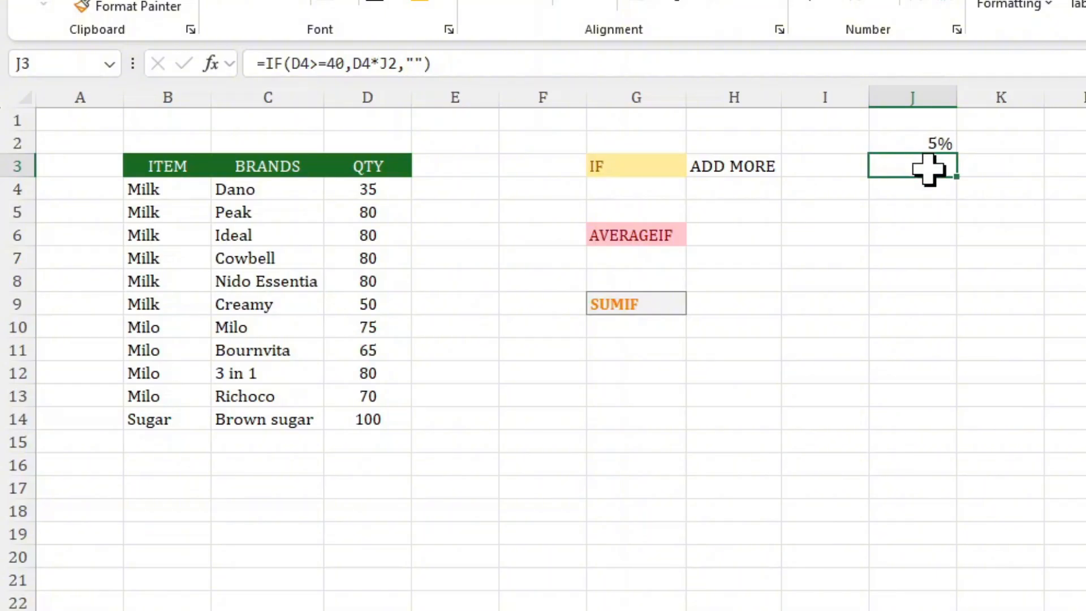
Begin an AVERAGEIF function in cell H6 with the item cells B4:B14 as the range.
{"action": "left_click", "coordinate": [739, 228]}
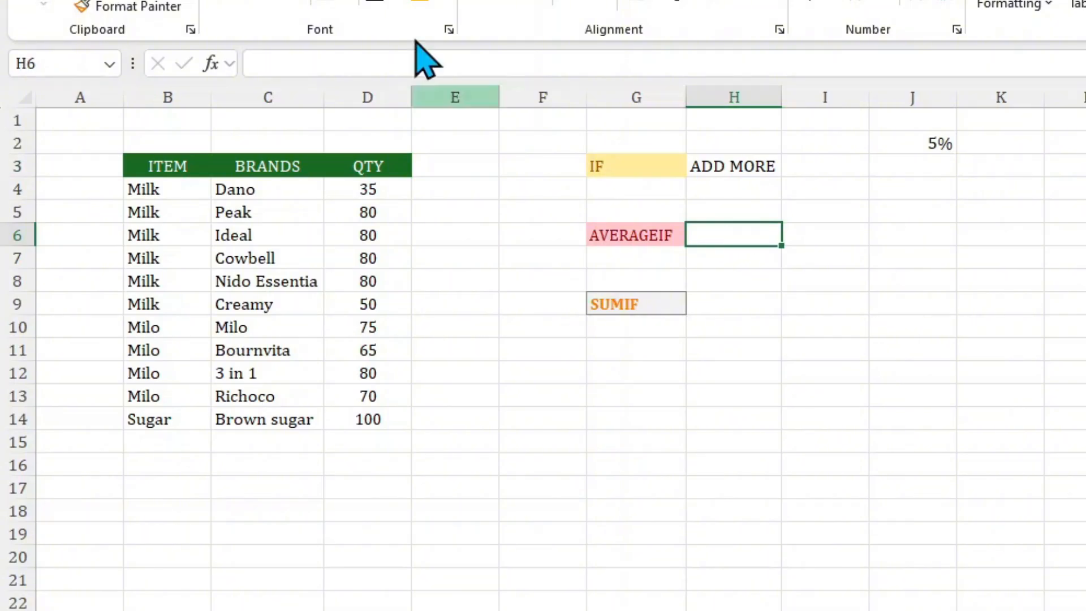
{"action": "left_click", "coordinate": [358, 67]}
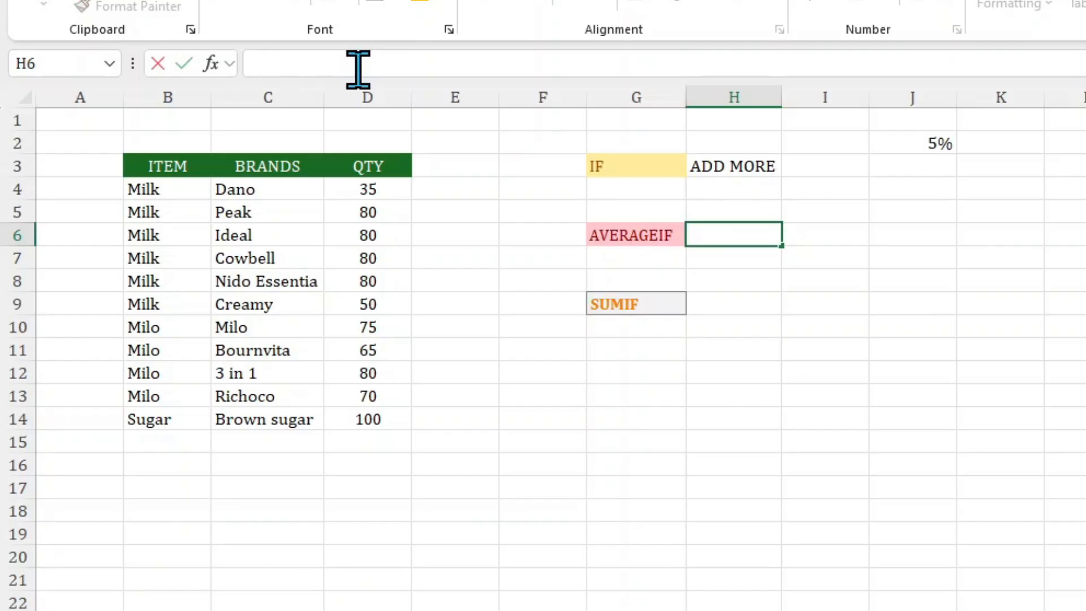
{"action": "type", "text": "=AVER"}
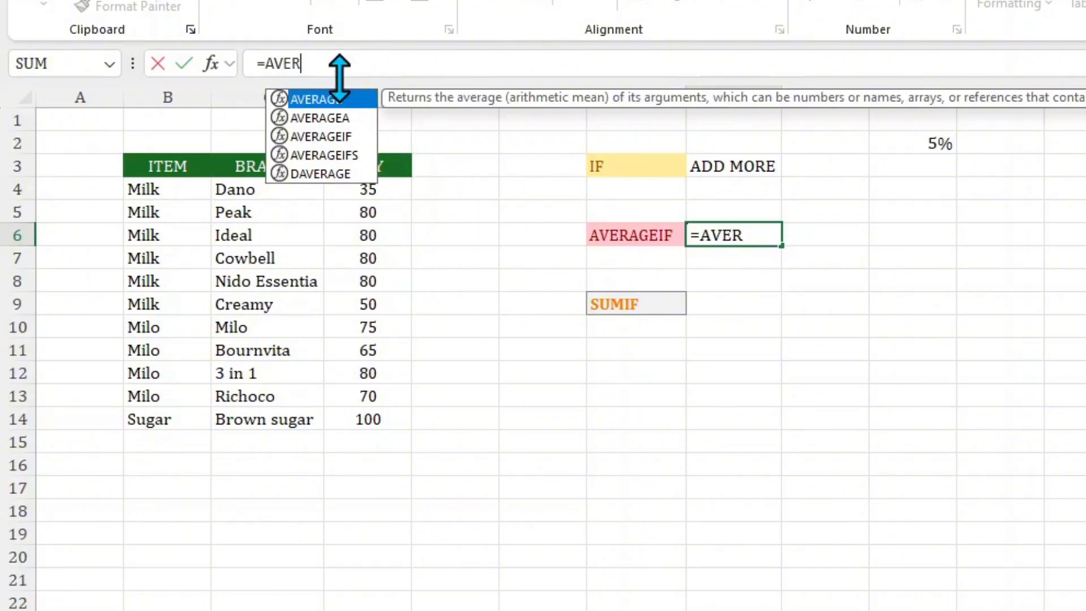
{"action": "double_click", "coordinate": [330, 138]}
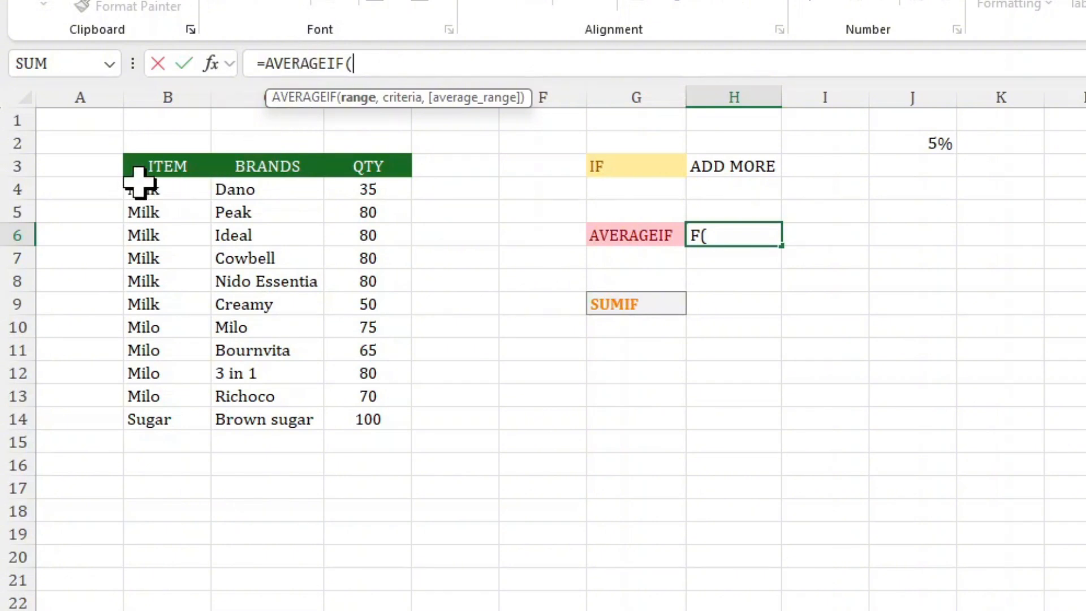
{"action": "left_click_drag", "start_coordinate": [139, 182], "coordinate": [170, 416]}
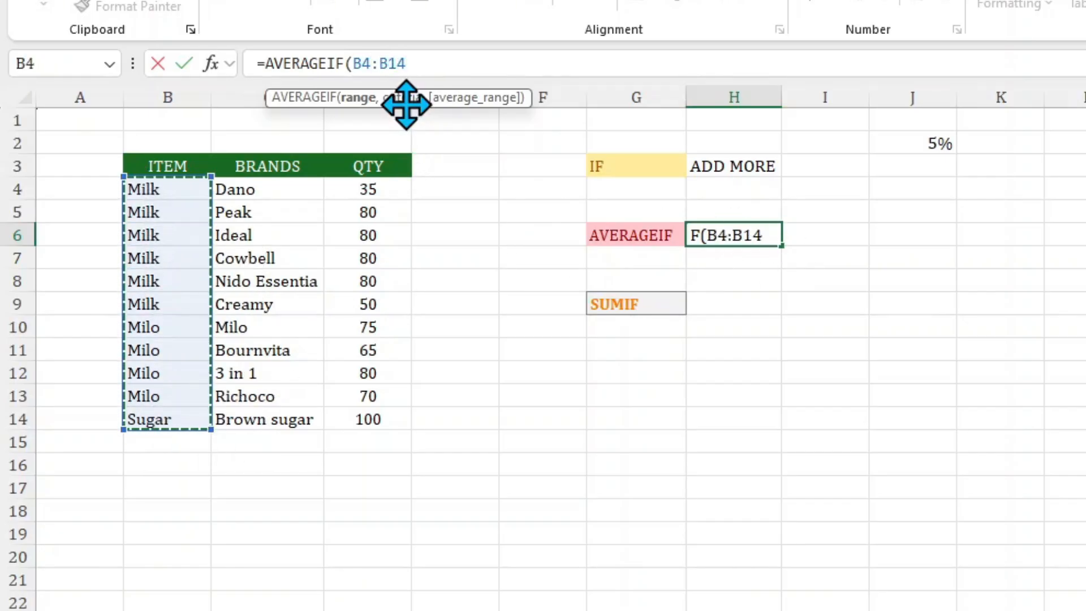
Complete the H6 AVERAGEIF formula with the criterion "MILK" and the quantities D4:D14 as the average range.
{"action": "type", "text": ","}
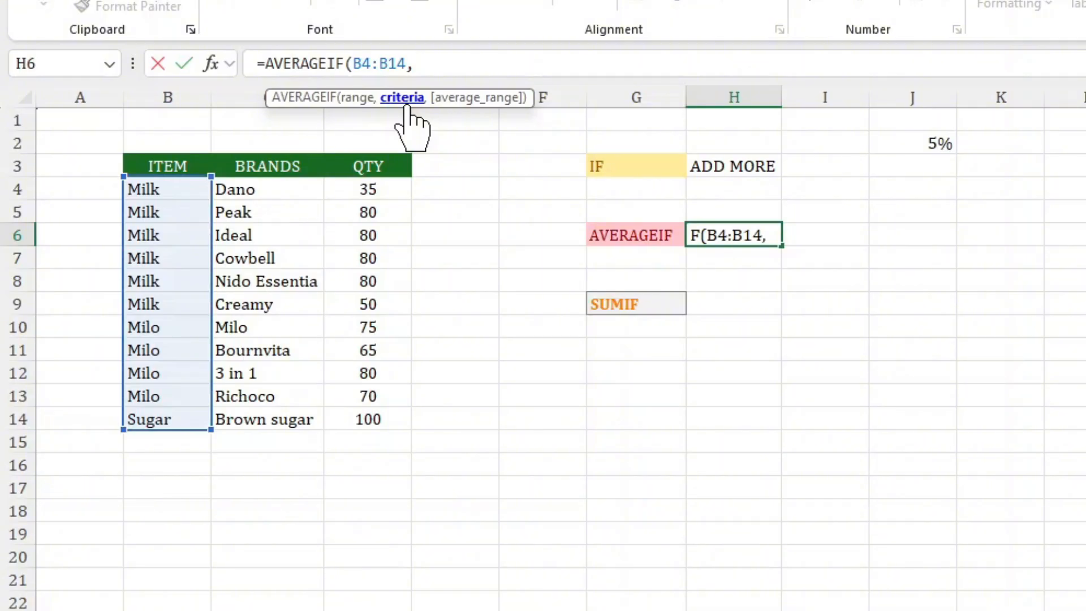
{"action": "type", "text": "\"MILK"}
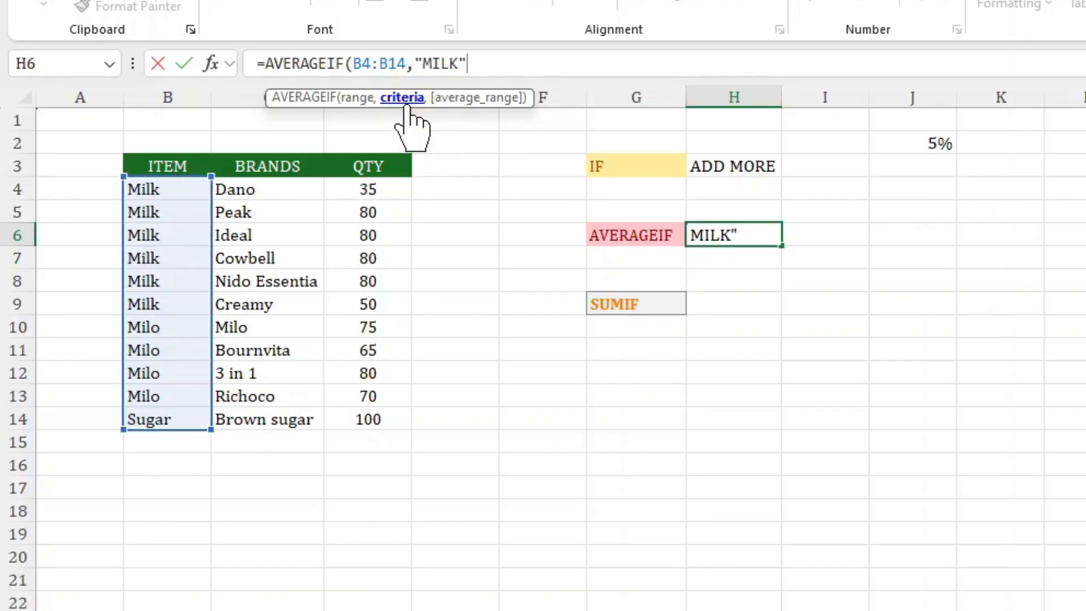
{"action": "type", "text": ","}
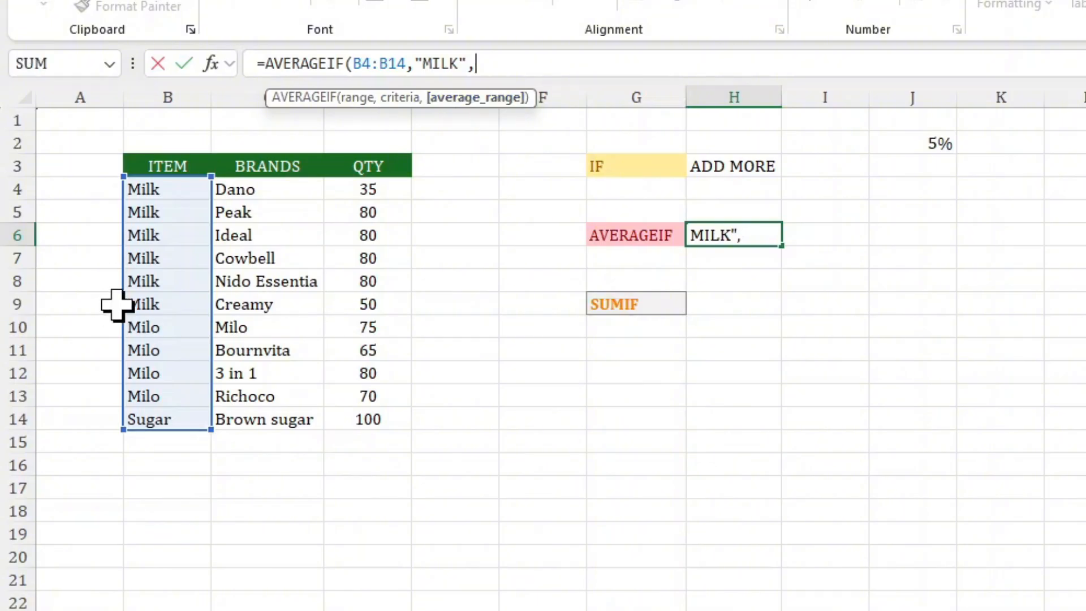
{"action": "left_click_drag", "start_coordinate": [368, 186], "coordinate": [377, 412]}
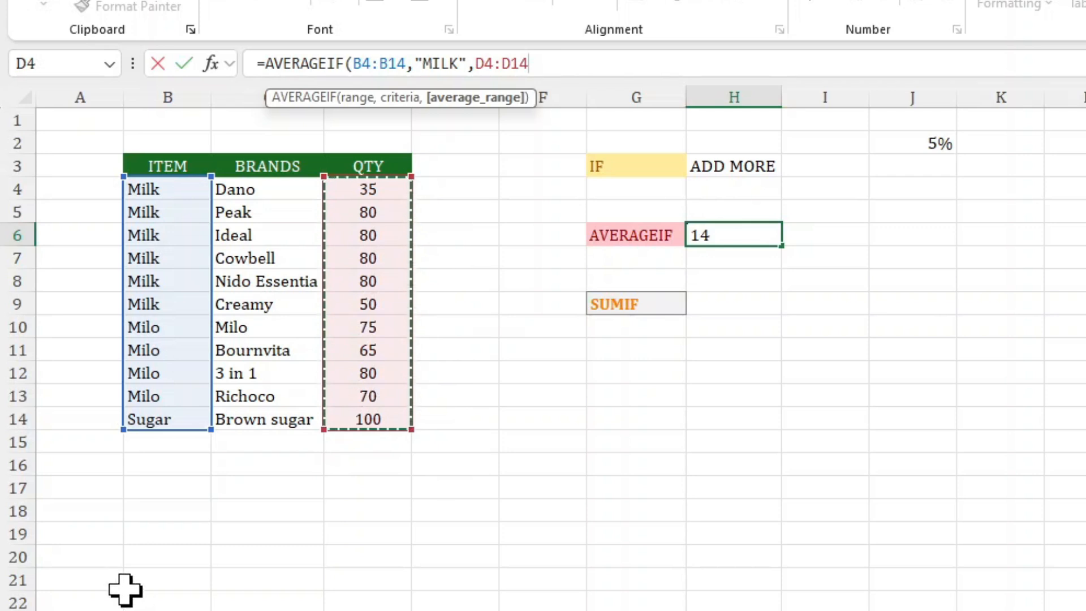
{"action": "type", "text": ")"}
{"action": "key", "text": "Return"}
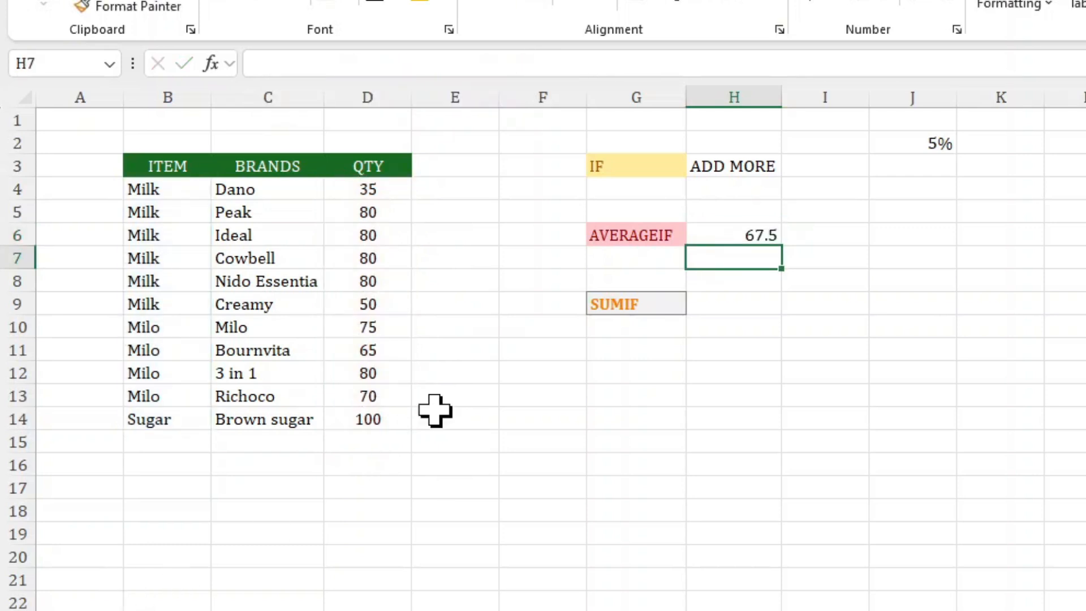
Change the criterion of the AVERAGEIF formula in H6 to "MILO".
{"action": "left_click", "coordinate": [728, 238]}
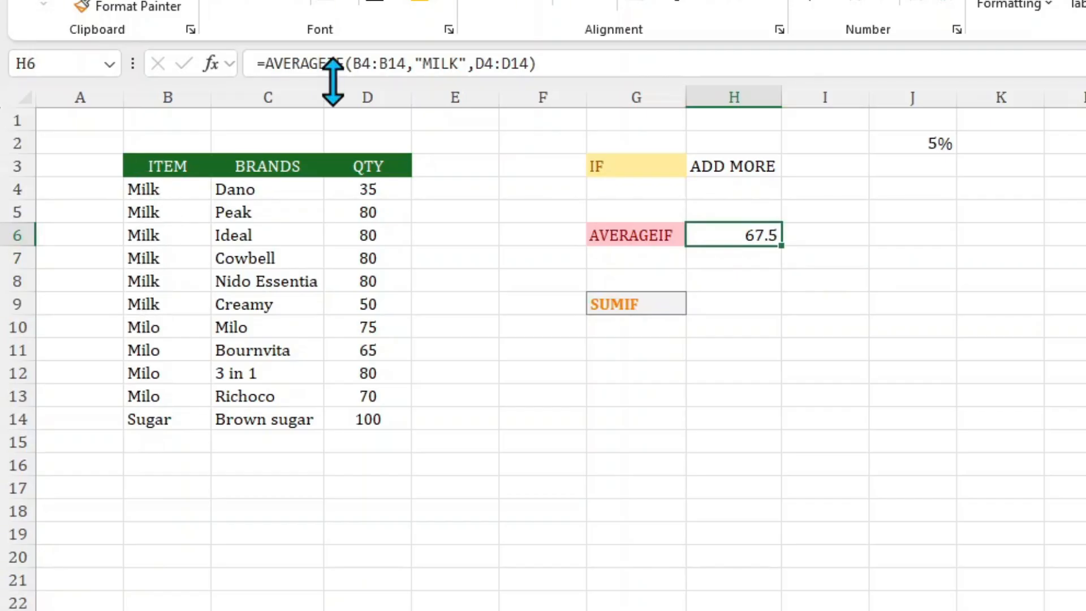
{"action": "left_click", "coordinate": [461, 63]}
{"action": "key", "text": "BackSpace"}
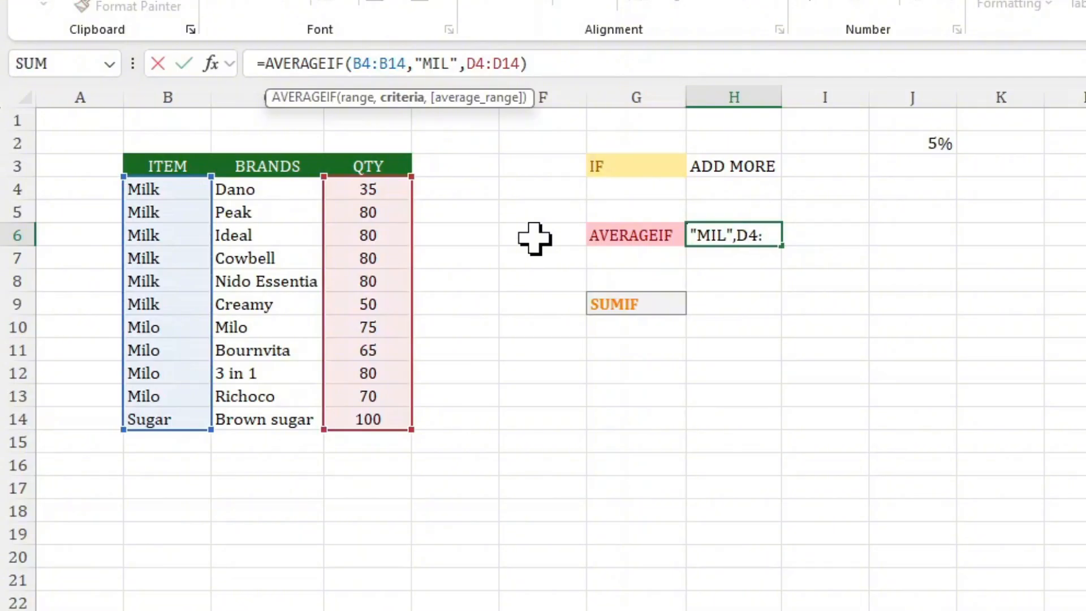
{"action": "type", "text": "O"}
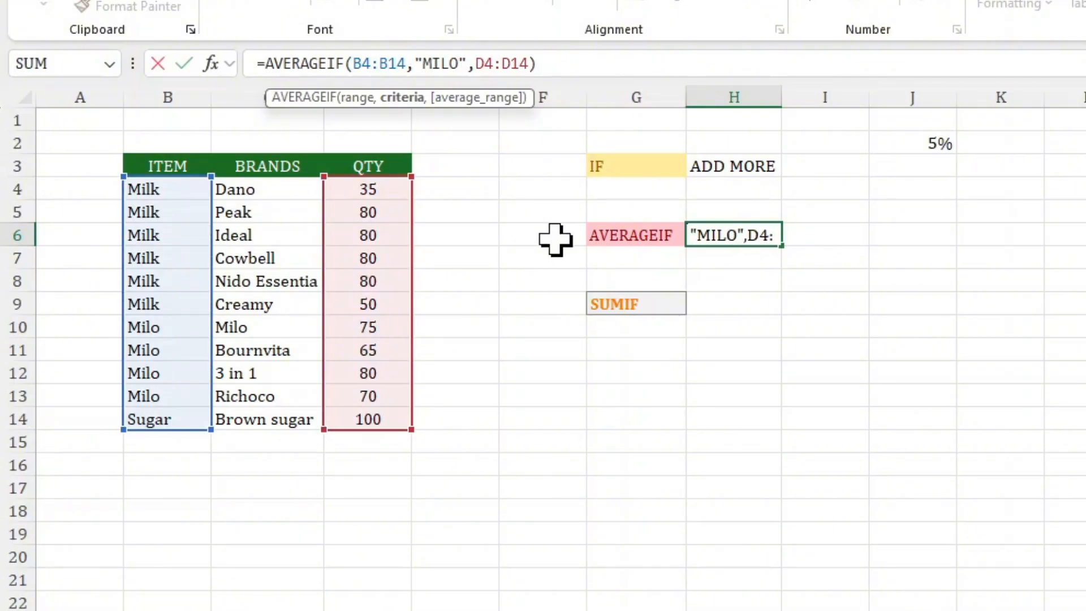
{"action": "key", "text": "Return"}
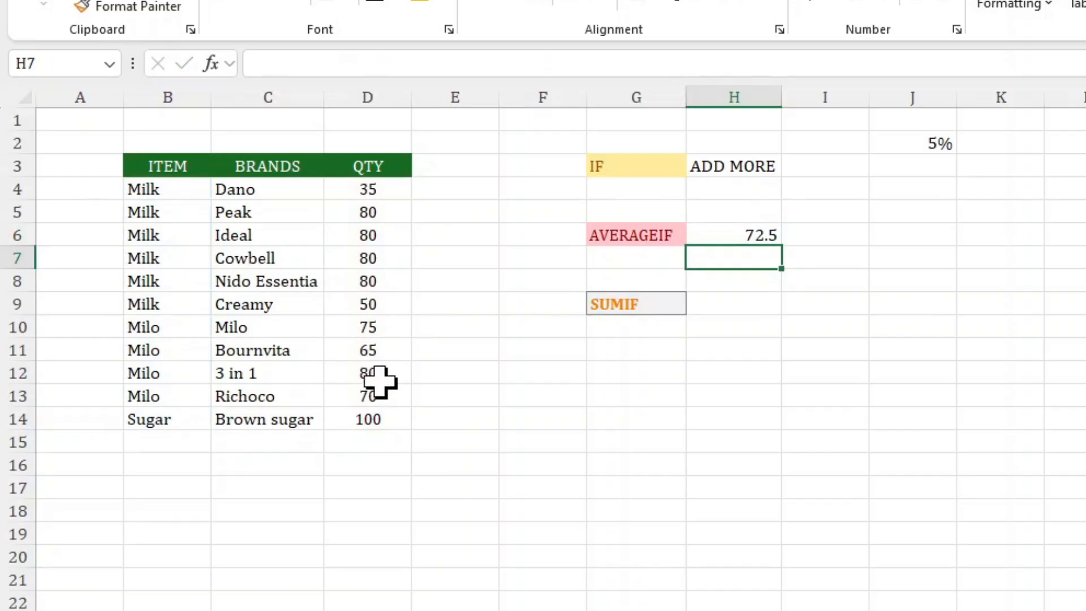
Change the criterion of the AVERAGEIF formula in H6 to "SUGAR" and check the formula.
{"action": "left_click", "coordinate": [735, 234]}
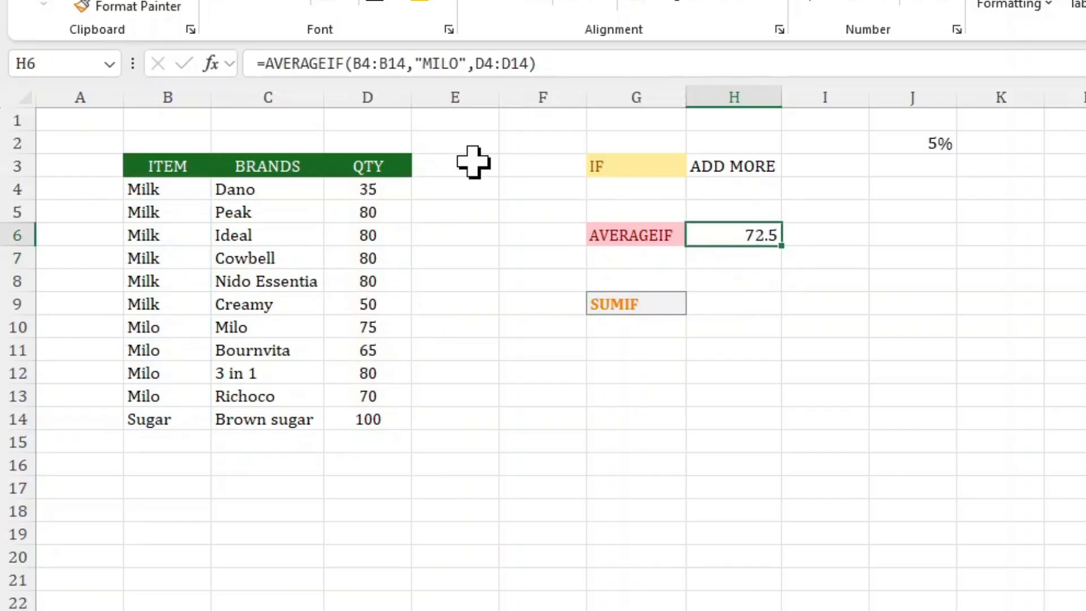
{"action": "left_click", "coordinate": [457, 63]}
{"action": "key", "text": "BackSpace"}
{"action": "key", "text": "BackSpace"}
{"action": "key", "text": "BackSpace"}
{"action": "key", "text": "BackSpace"}
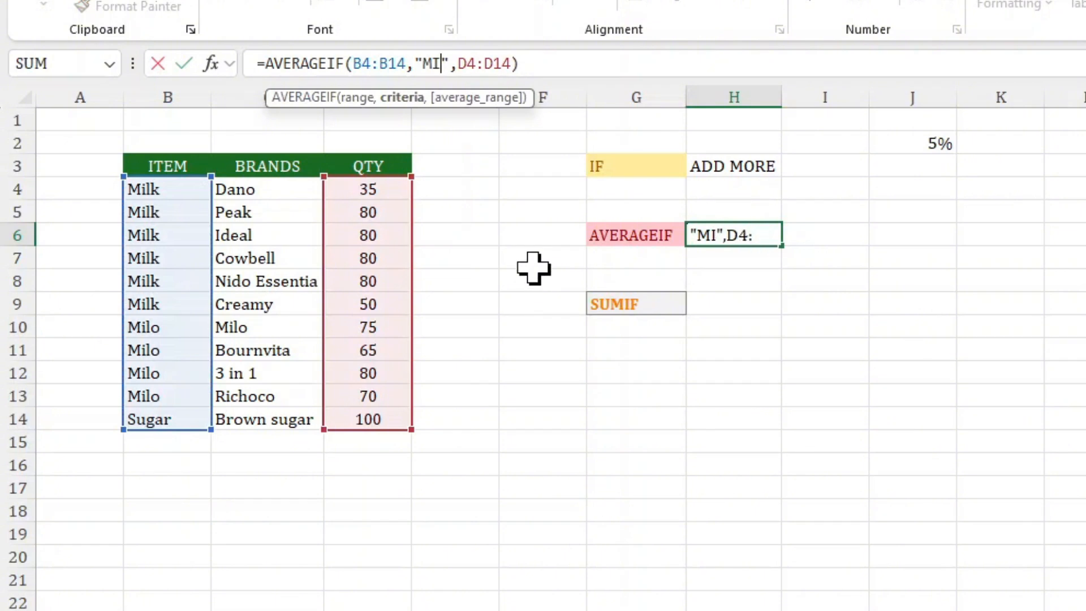
{"action": "type", "text": "SUGAR"}
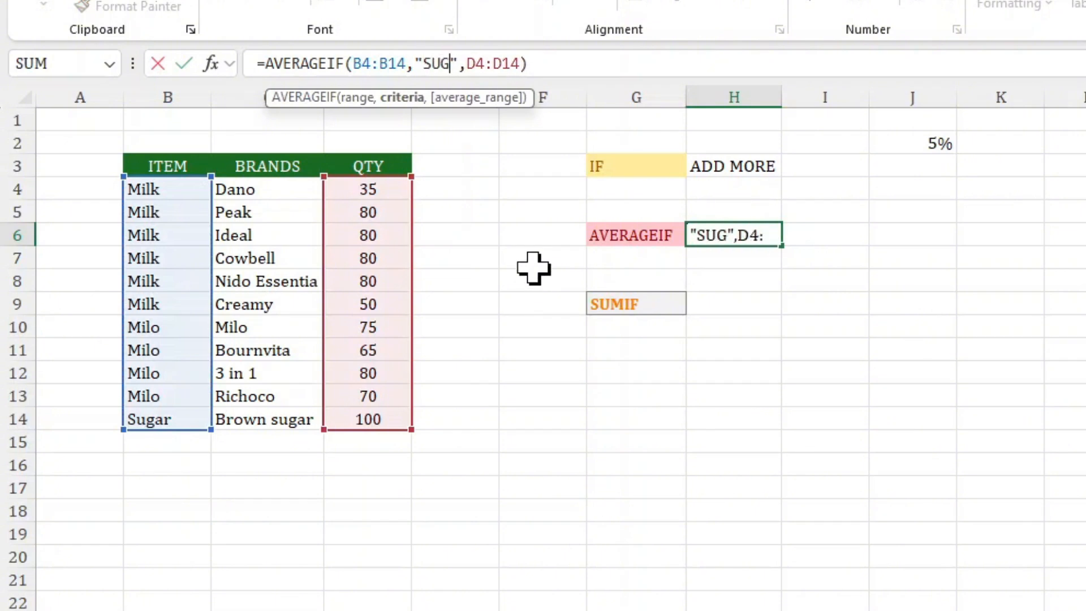
{"action": "key", "text": "Return"}
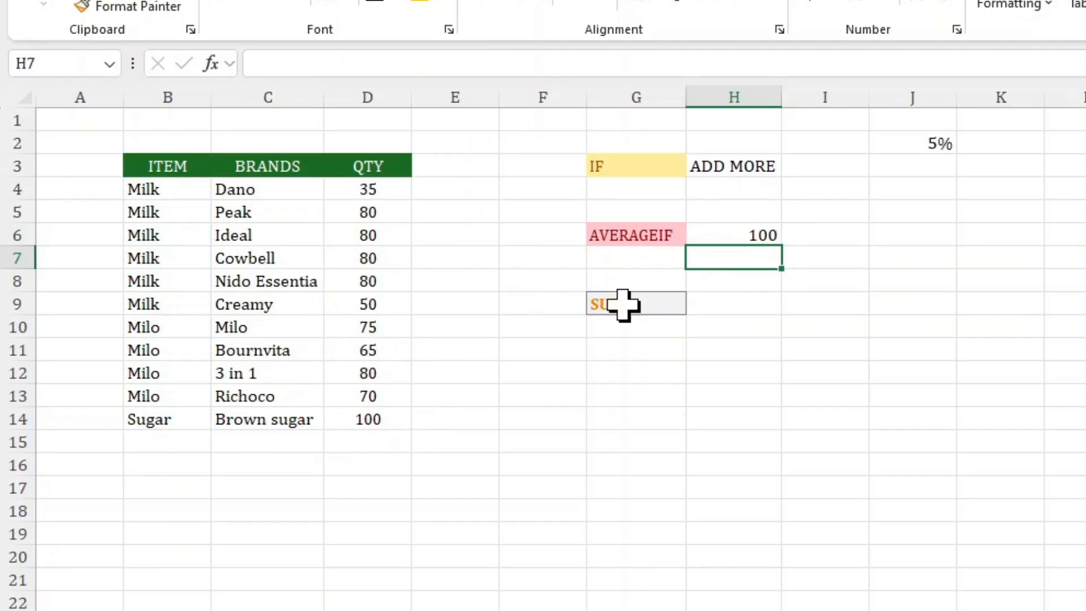
{"action": "left_click", "coordinate": [702, 233]}
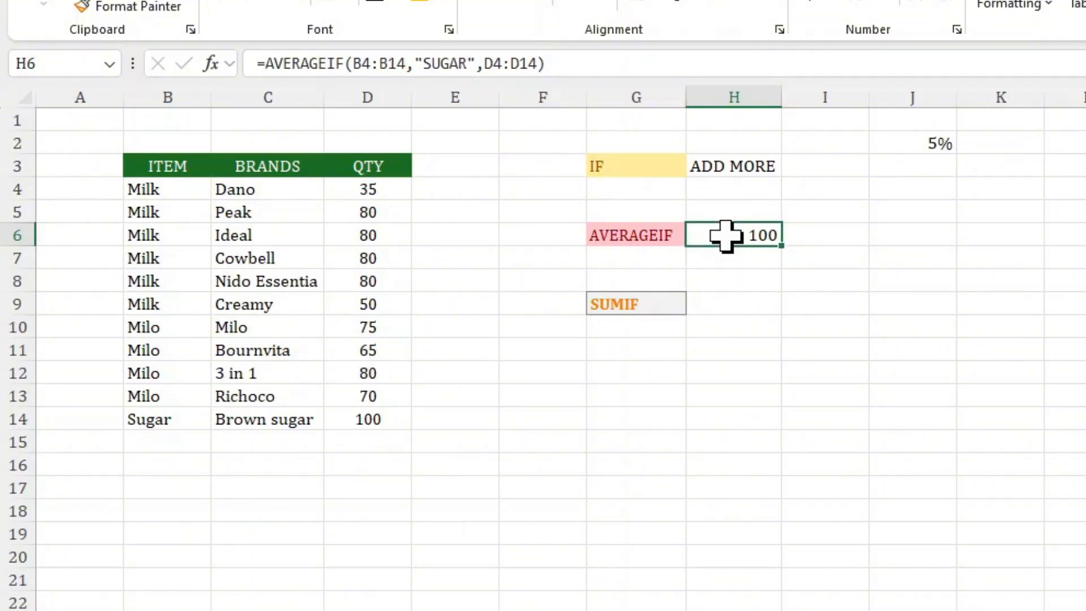
Begin a SUMIF function in cell H9 with the item cells B4:B14 as the range.
{"action": "left_click", "coordinate": [746, 305]}
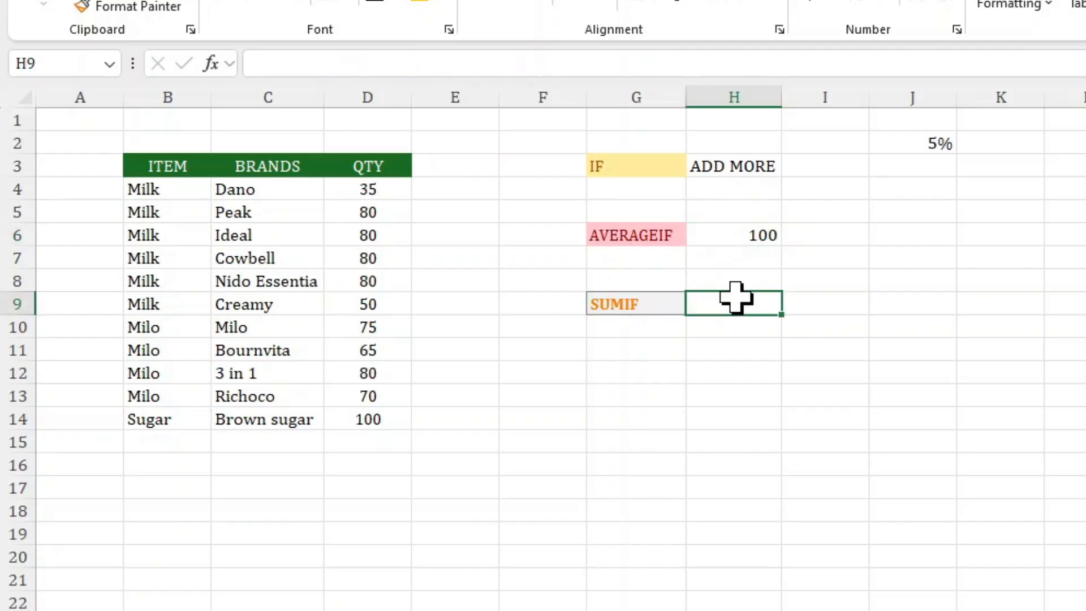
{"action": "left_click", "coordinate": [372, 53]}
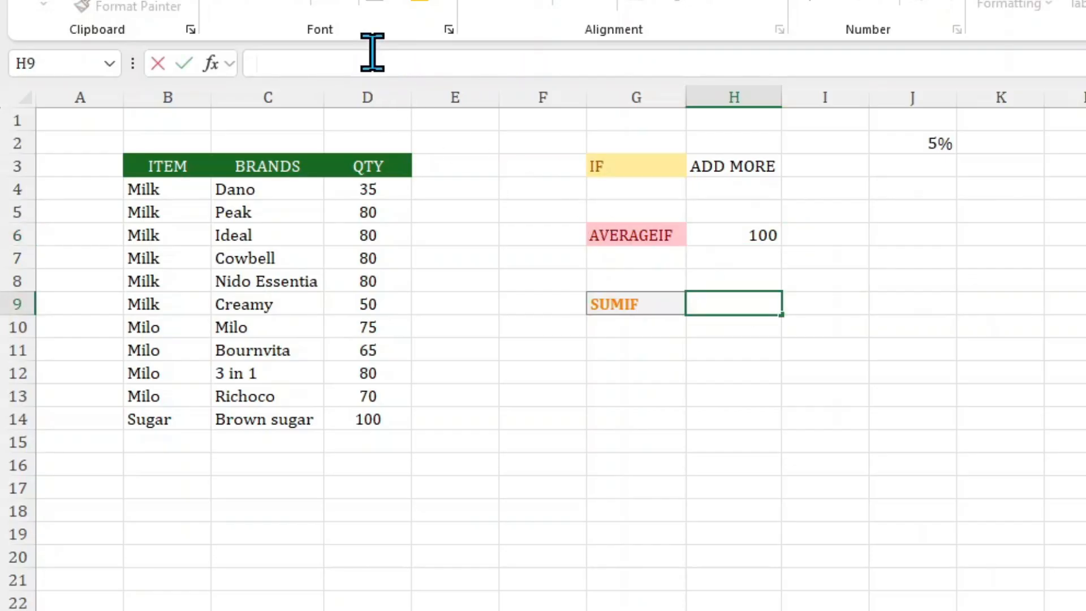
{"action": "type", "text": "=SUMIF"}
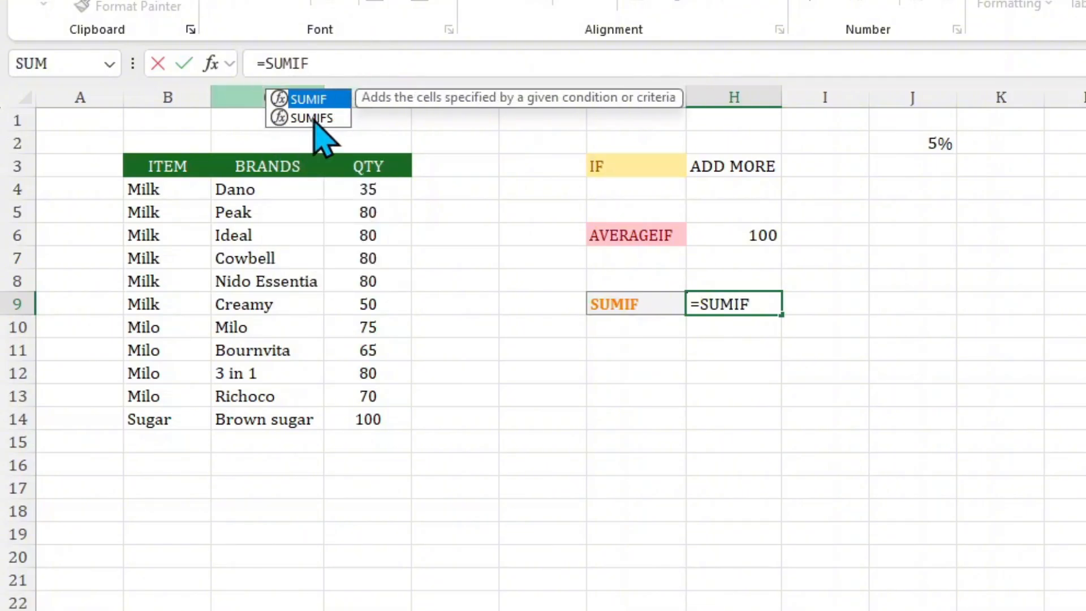
{"action": "double_click", "coordinate": [308, 101]}
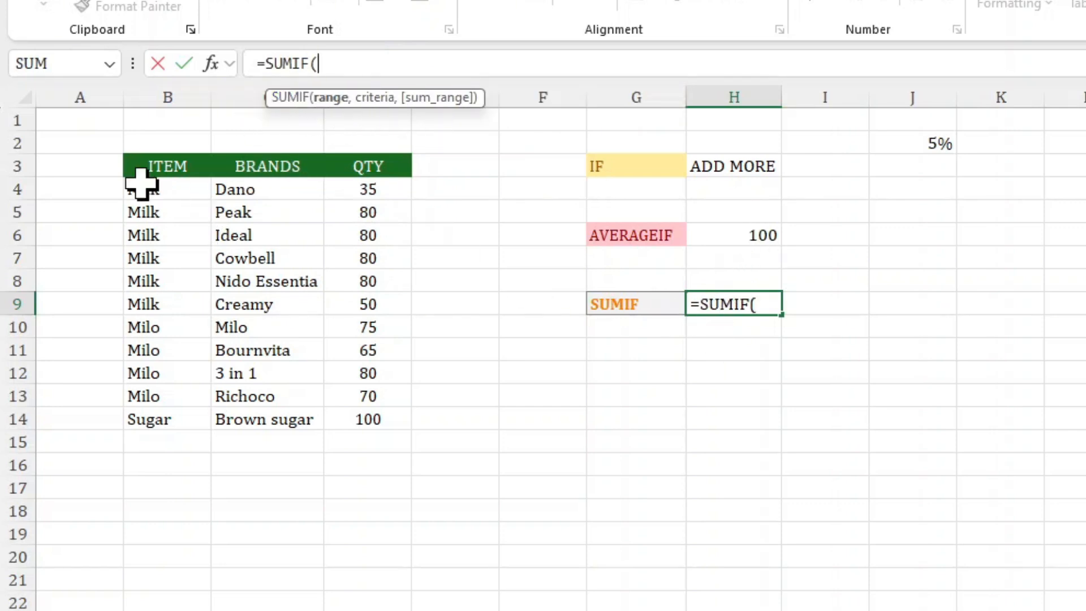
{"action": "left_click_drag", "start_coordinate": [141, 182], "coordinate": [170, 400]}
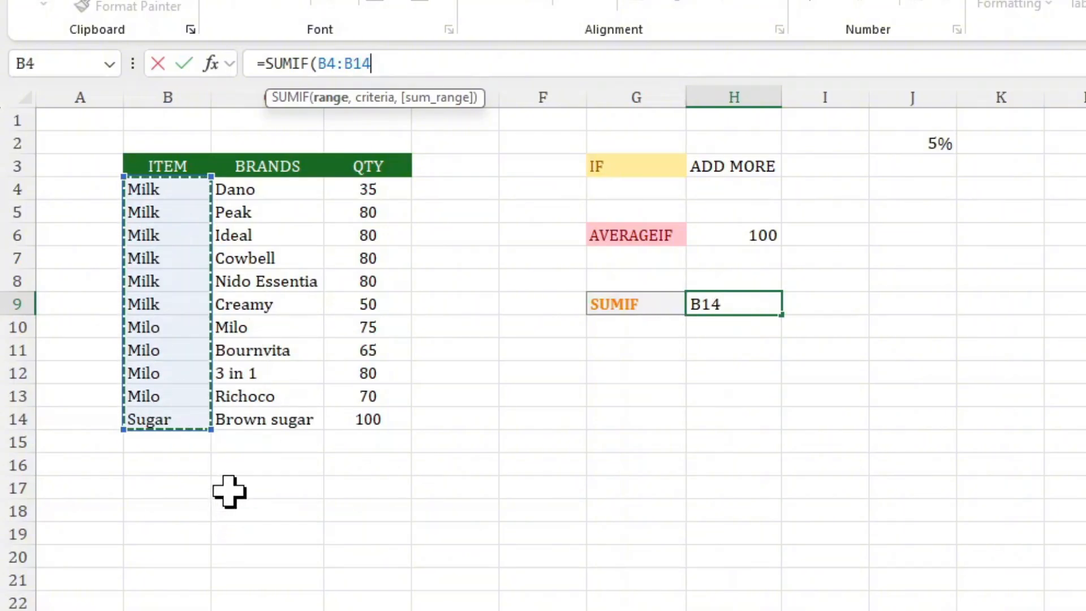
Complete the H9 SUMIF formula with the criterion "MILK" and the quantities D4:D14 as the sum range.
{"action": "type", "text": ",\"MI"}
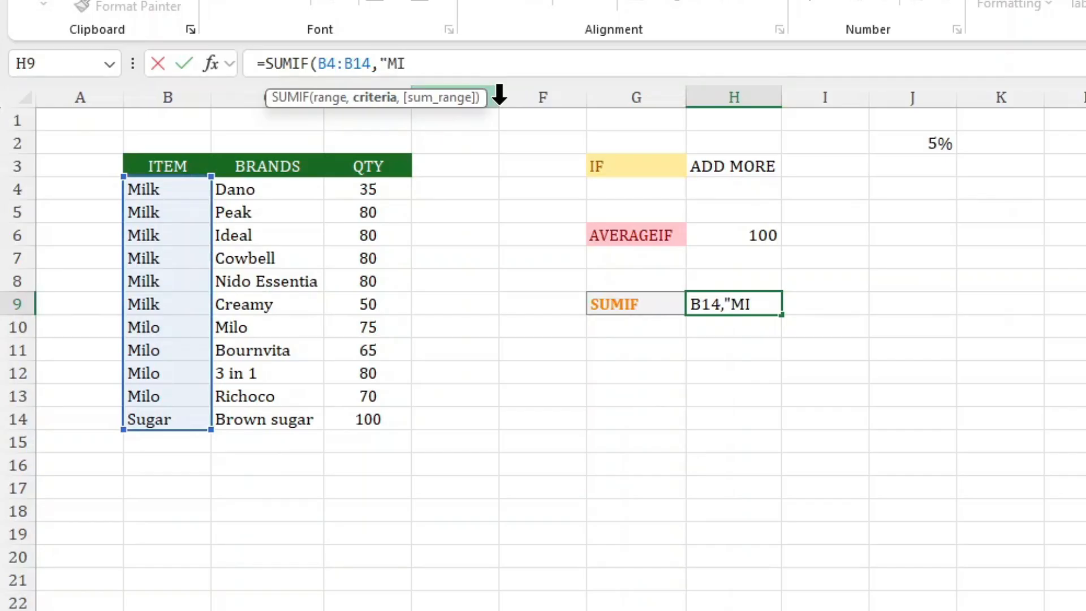
{"action": "type", "text": "LK\","}
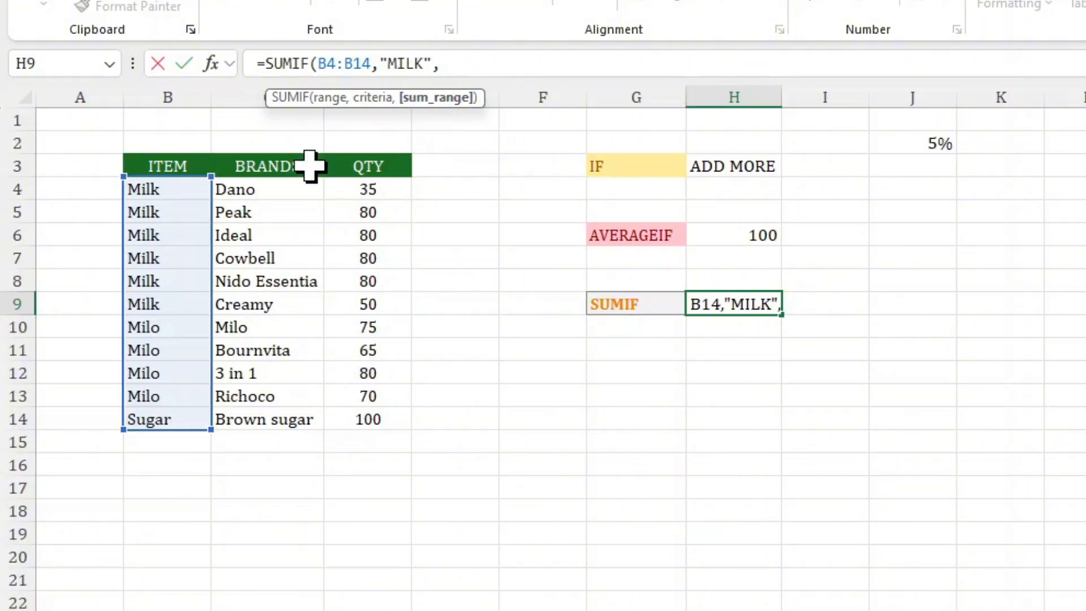
{"action": "left_click", "coordinate": [363, 191]}
{"action": "left_click_drag", "start_coordinate": [364, 191], "coordinate": [371, 418]}
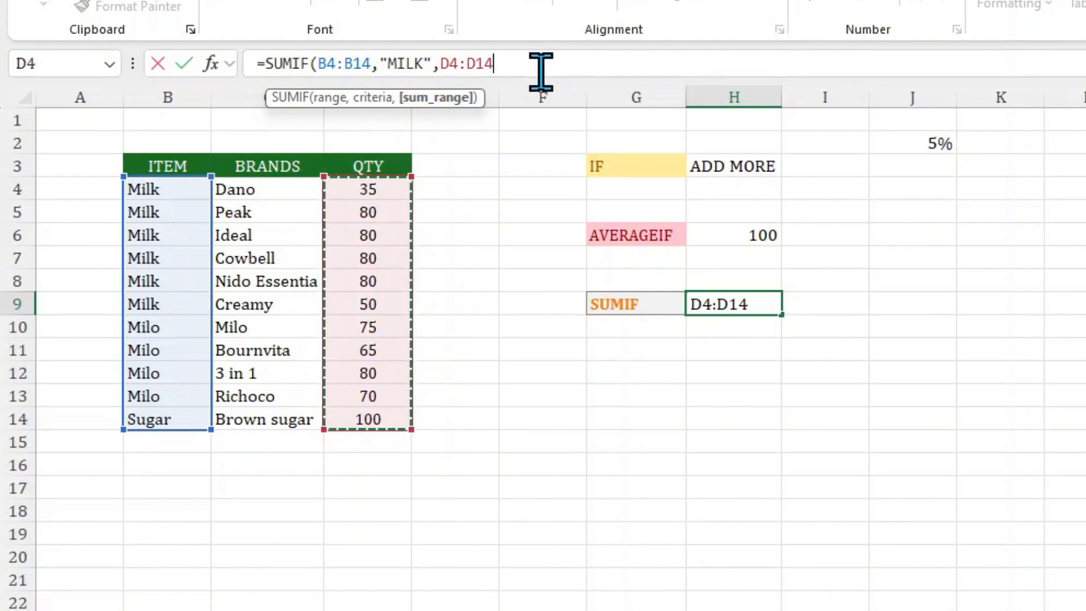
{"action": "type", "text": ")"}
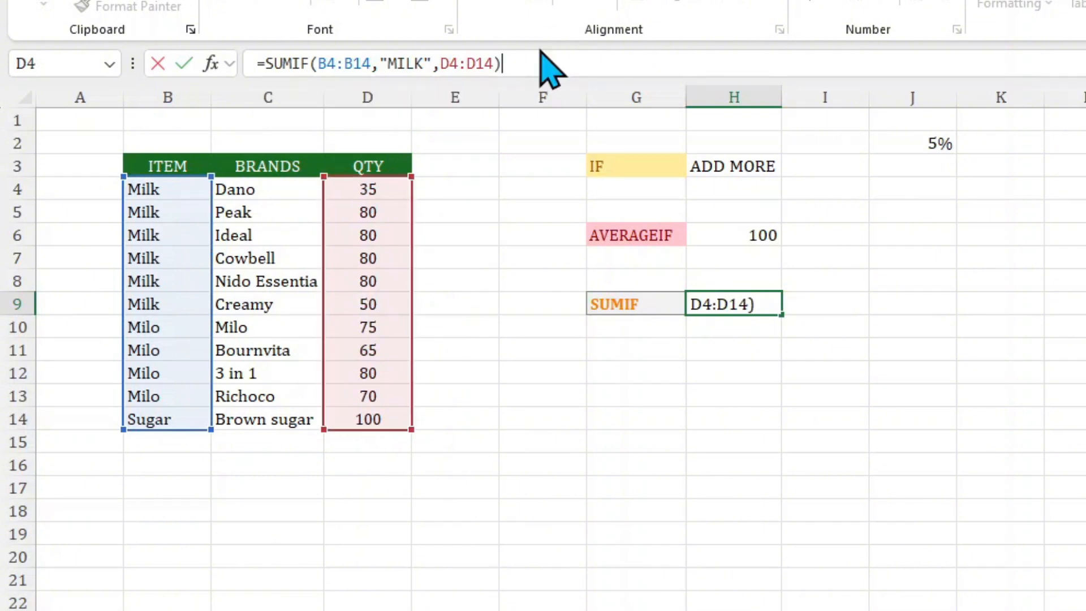
{"action": "key", "text": "Return"}
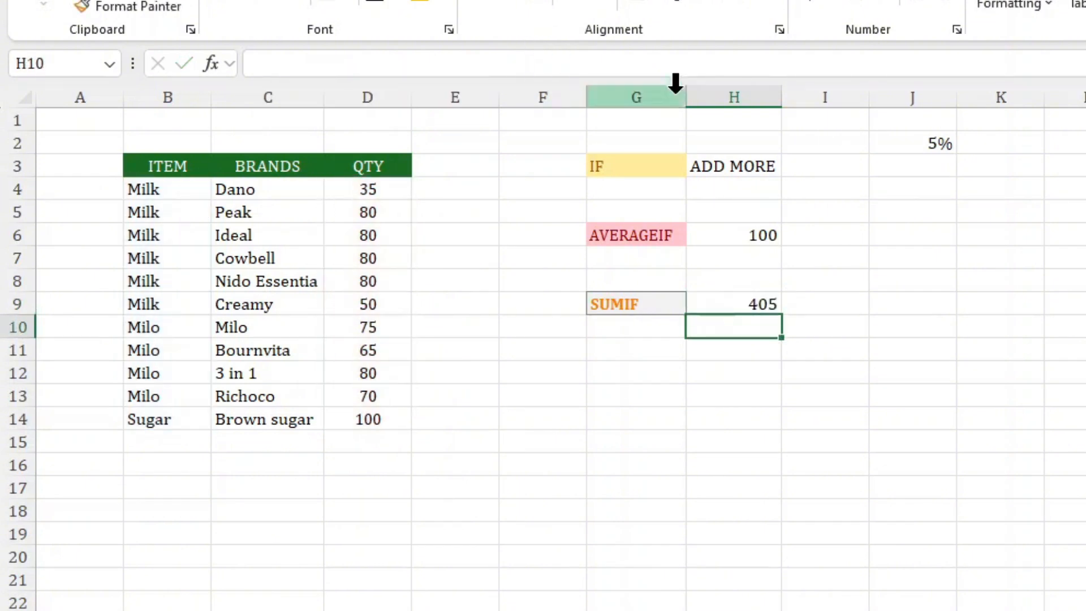
Check the SUMIF formula in H9 against the quantities in D4:D14.
{"action": "left_click", "coordinate": [735, 304]}
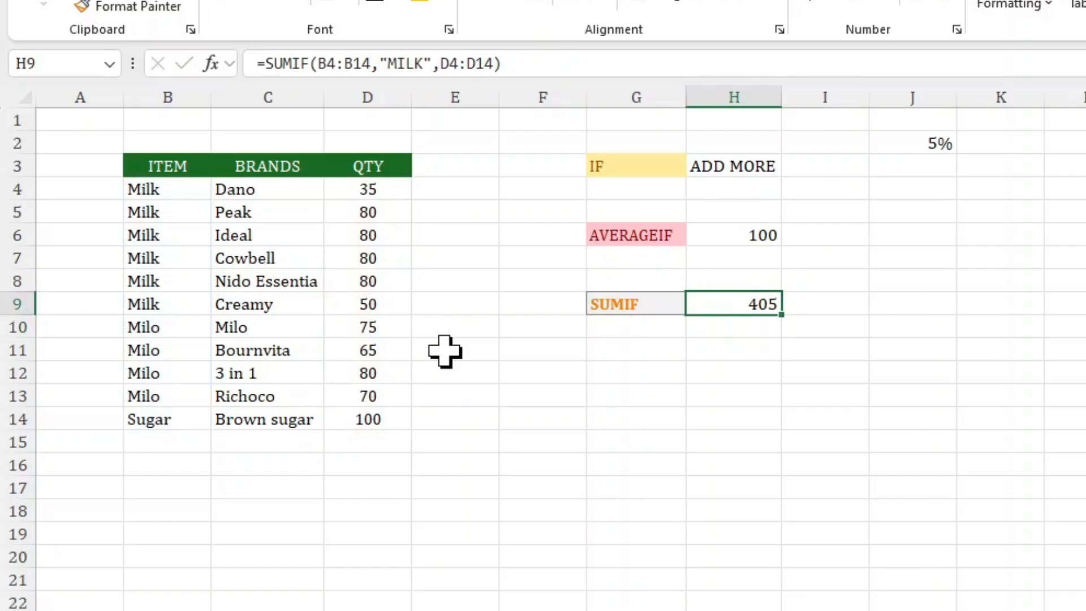
{"action": "left_click_drag", "start_coordinate": [358, 212], "coordinate": [350, 258]}
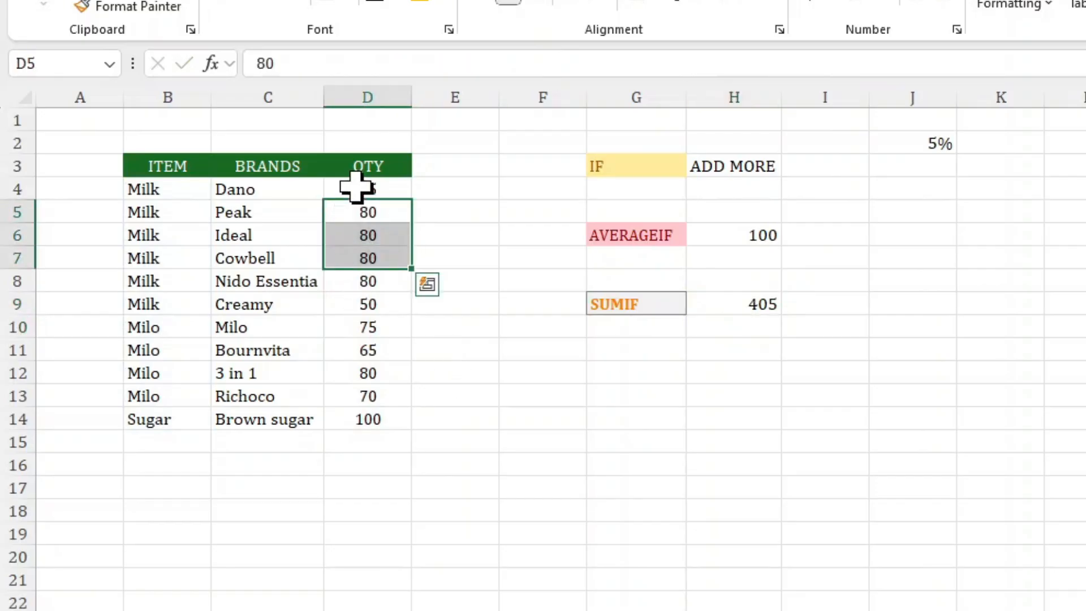
{"action": "left_click_drag", "start_coordinate": [359, 188], "coordinate": [368, 418]}
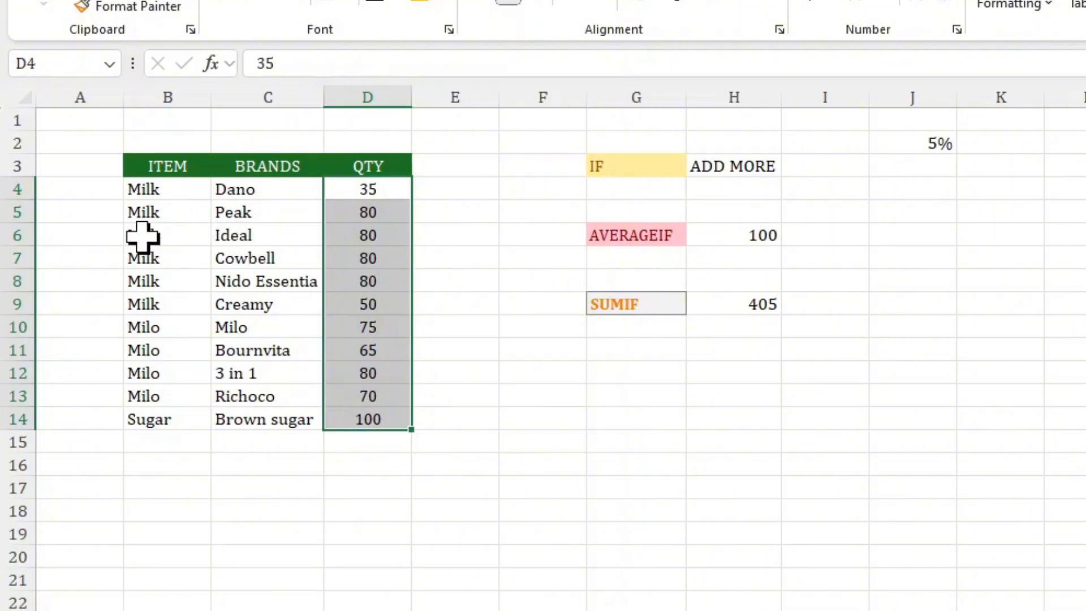
{"action": "left_click", "coordinate": [721, 306]}
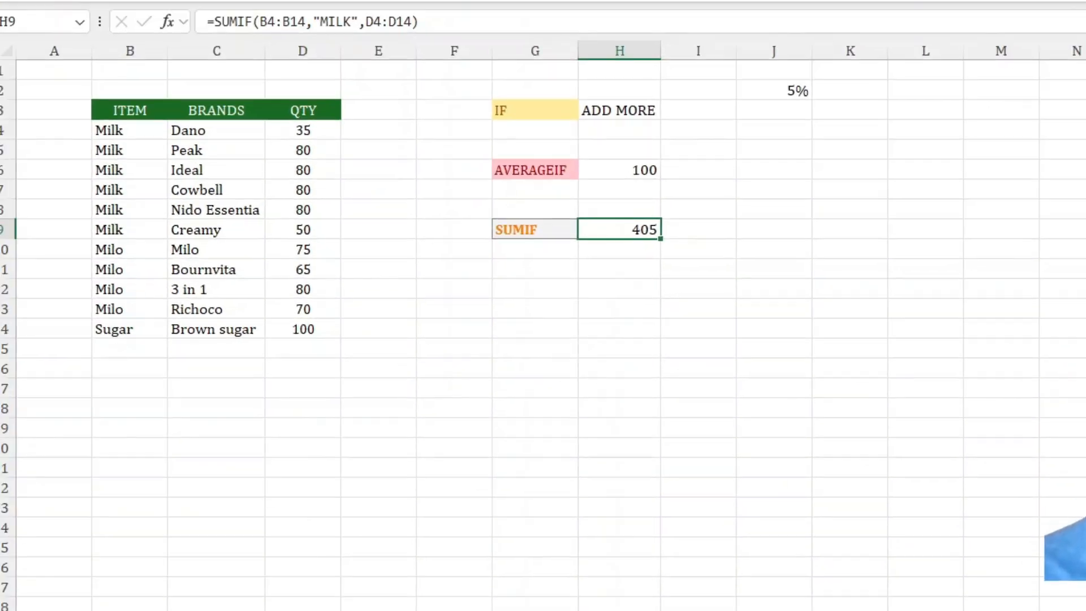
Open the worksheet with the UPPER, PROPER and LOWER labels and select cell C4.
{"action": "left_click", "coordinate": [332, 602]}
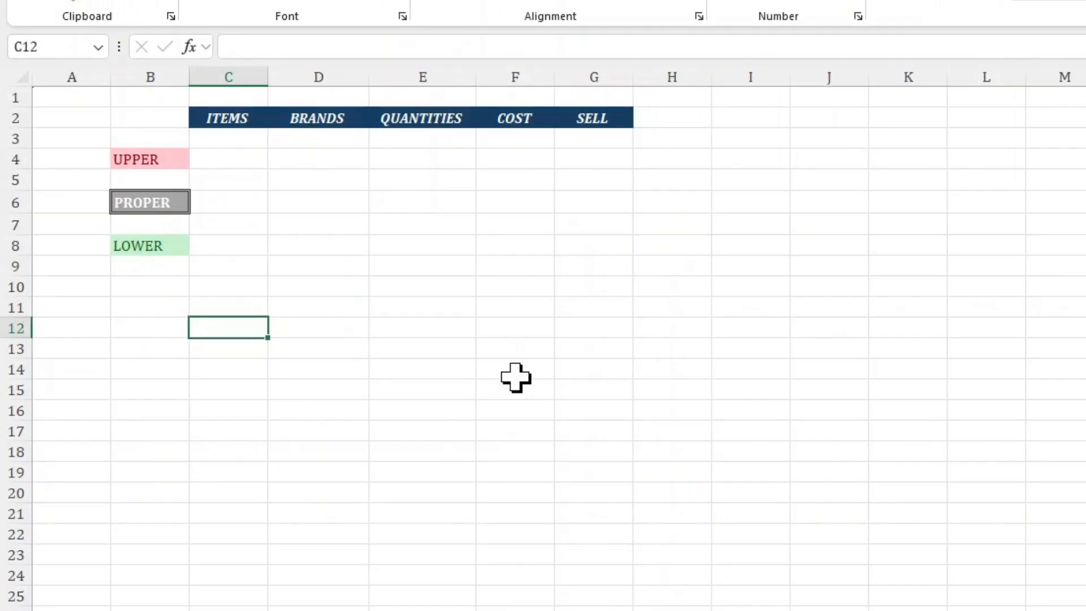
{"action": "left_click", "coordinate": [214, 164]}
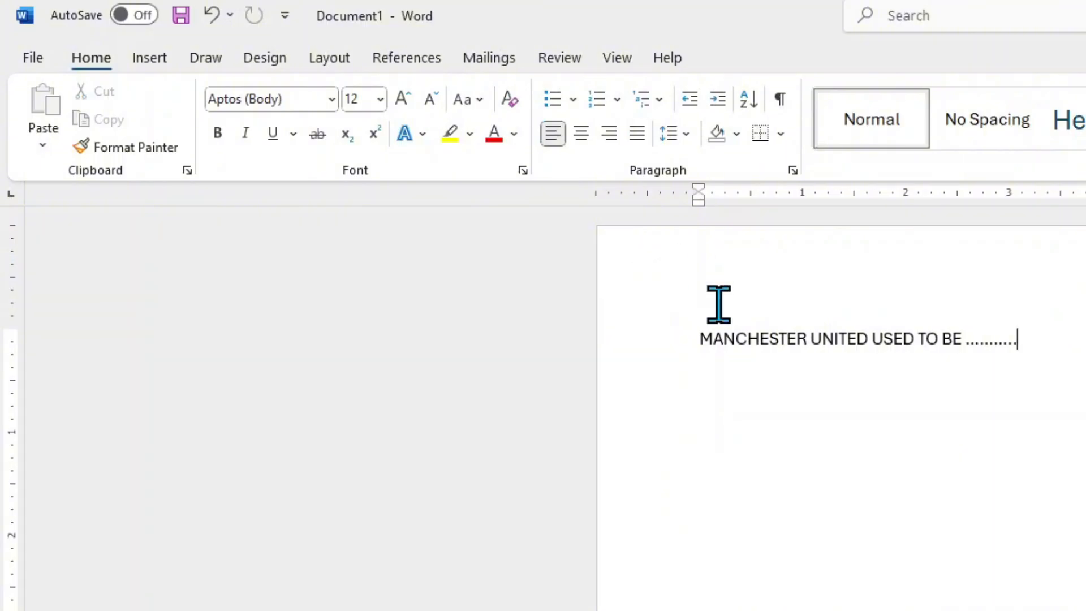
Switch to the Word document and convert the Manchester United sentence to lowercase.
{"action": "left_click_drag", "start_coordinate": [691, 342], "coordinate": [1067, 350]}
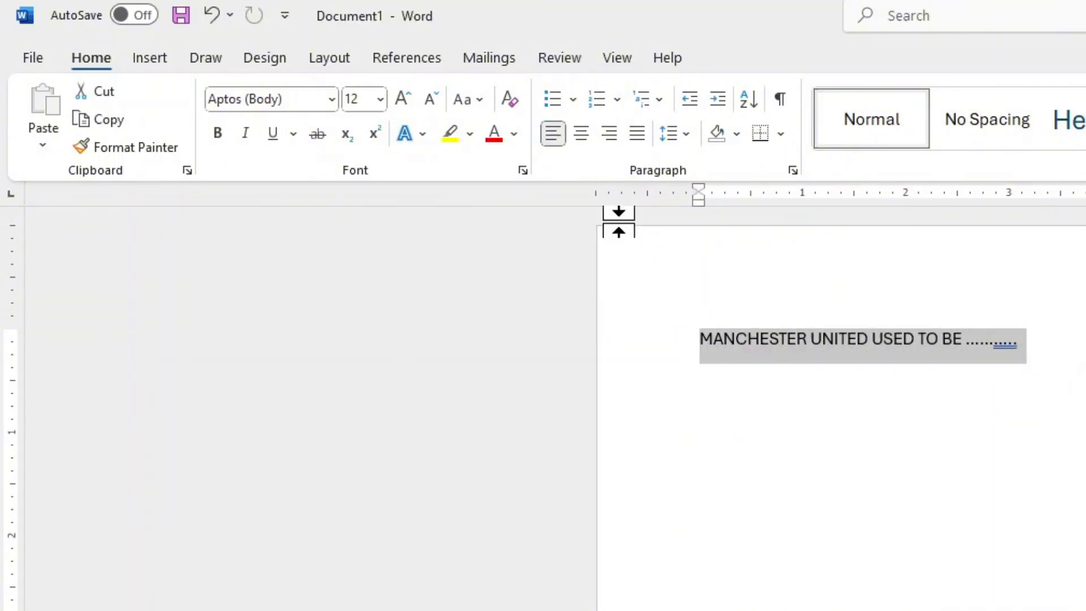
{"action": "left_click", "coordinate": [481, 101]}
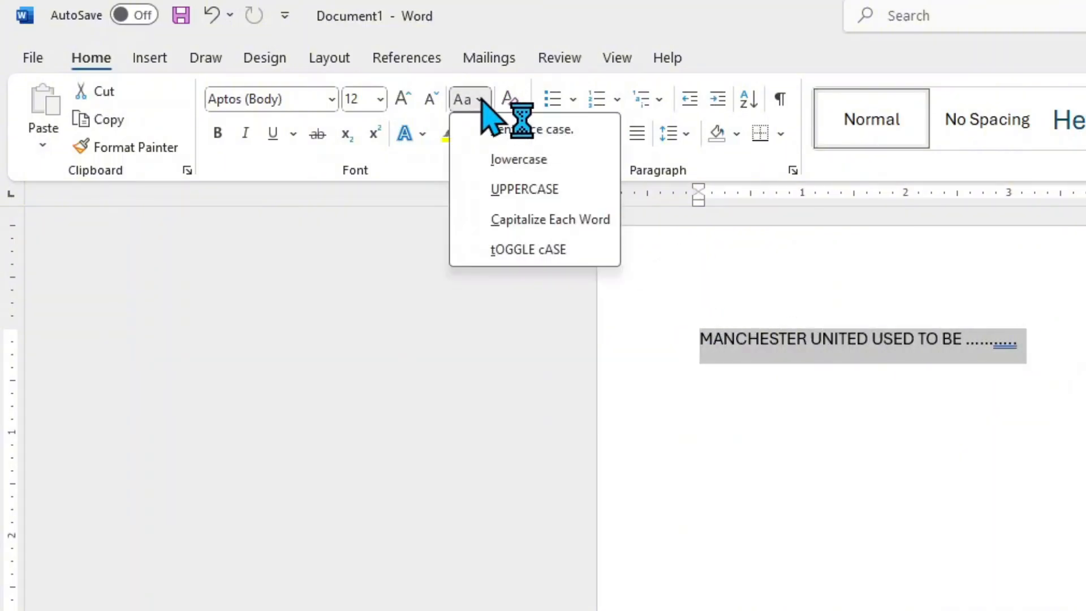
{"action": "left_click", "coordinate": [500, 164]}
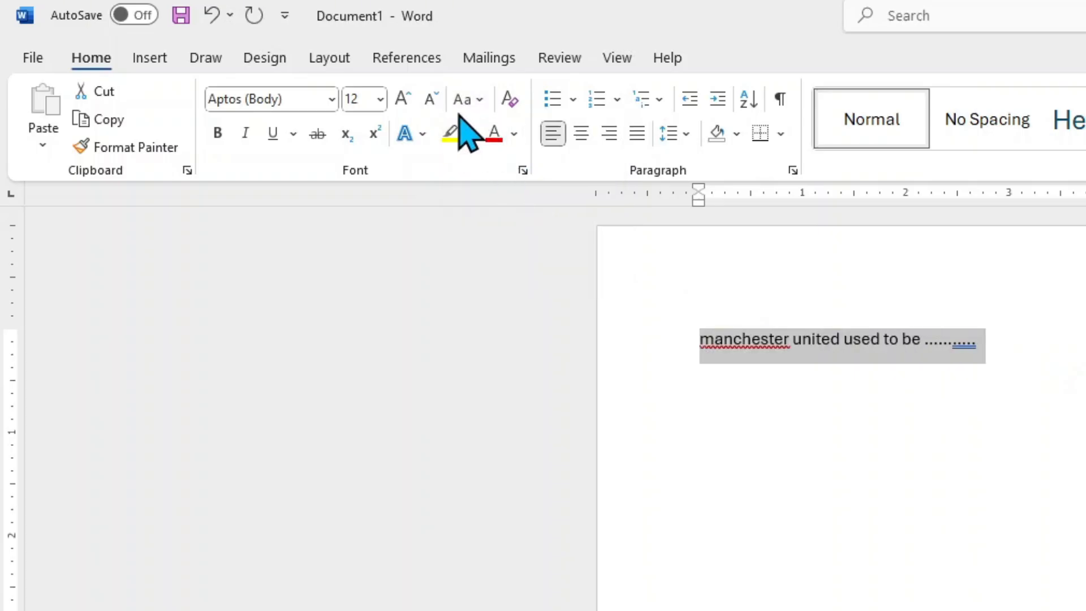
Change the case of the selected Word sentence to UPPERCASE, followed by Capitalize Each Word.
{"action": "left_click", "coordinate": [475, 99]}
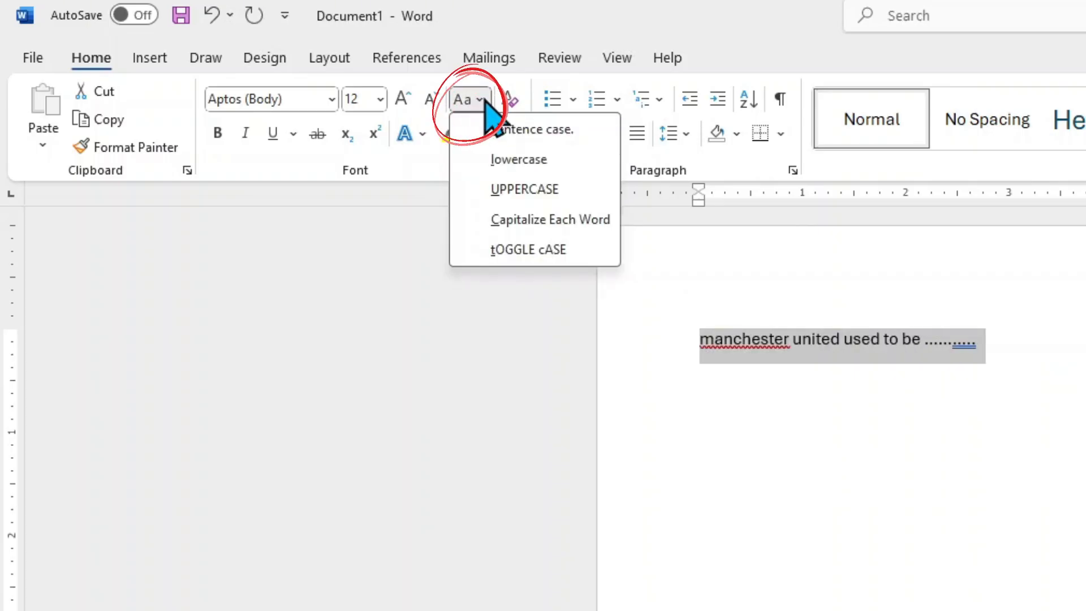
{"action": "left_click", "coordinate": [505, 199]}
{"action": "left_click", "coordinate": [475, 103]}
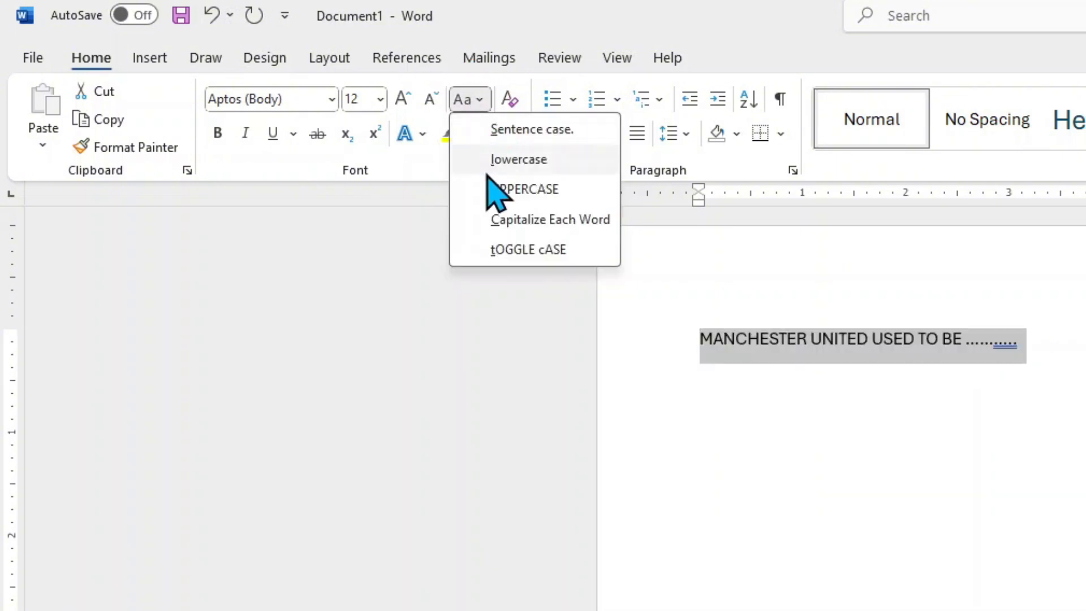
{"action": "left_click", "coordinate": [494, 221]}
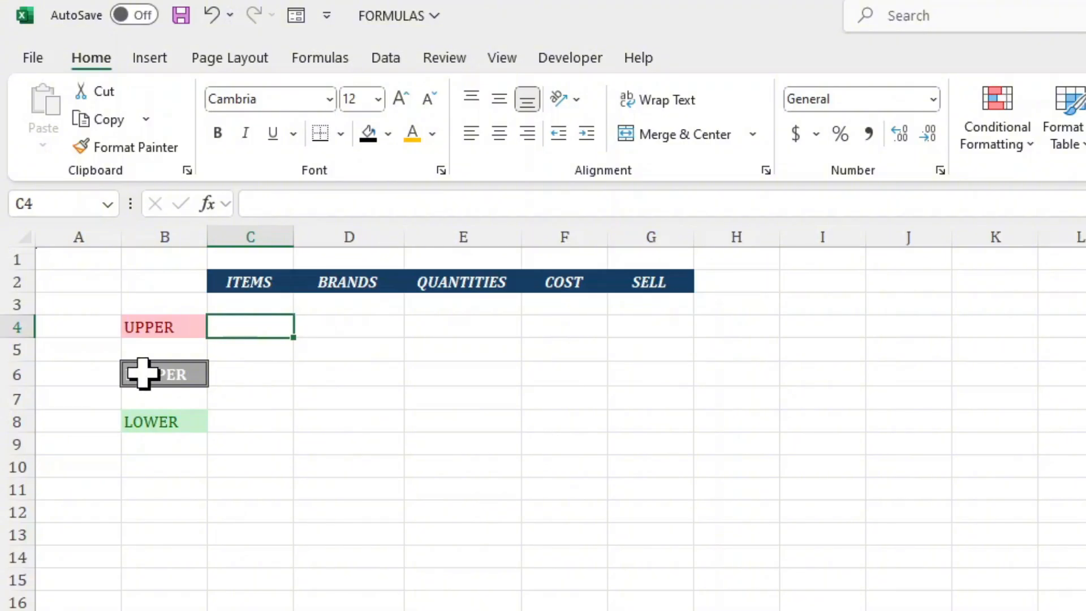
Back in the Excel worksheet, enter =PROPER(C2) in cell C6 and fill the formula across to G6.
{"action": "left_click", "coordinate": [256, 376]}
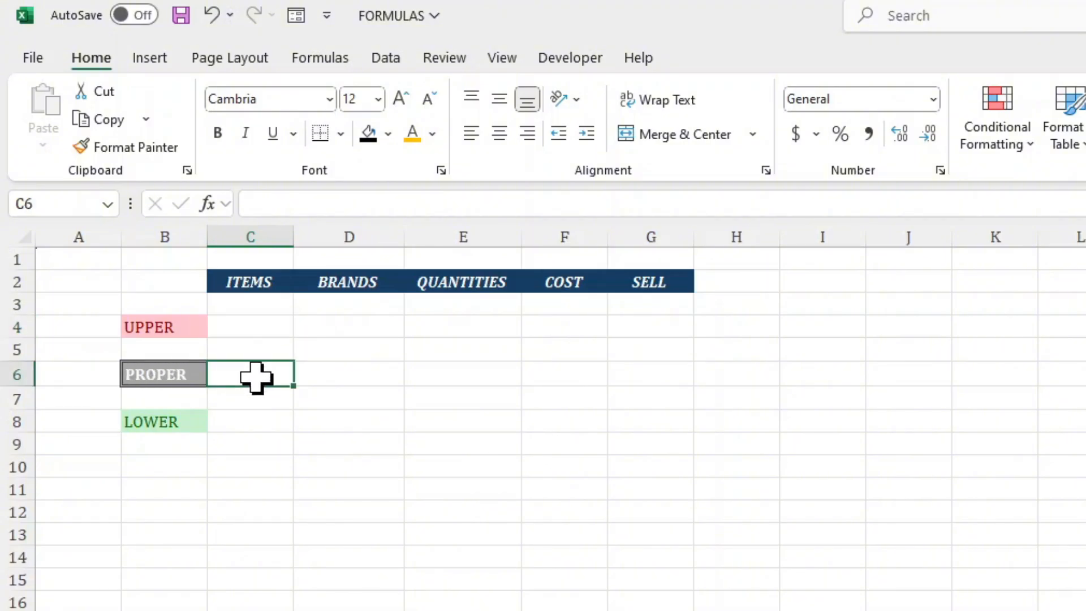
{"action": "type", "text": "="}
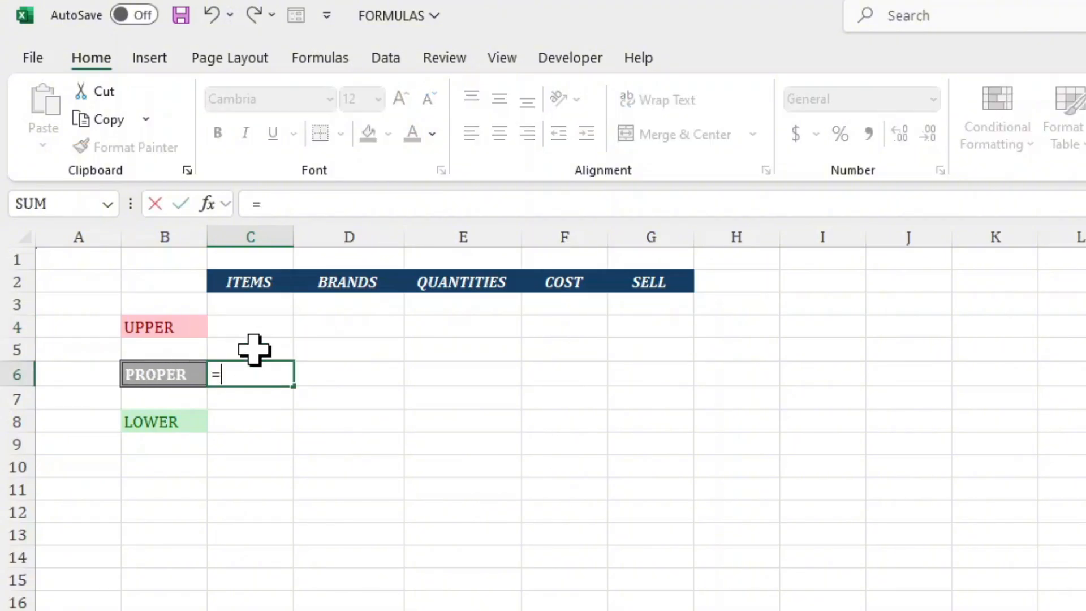
{"action": "type", "text": "PROP"}
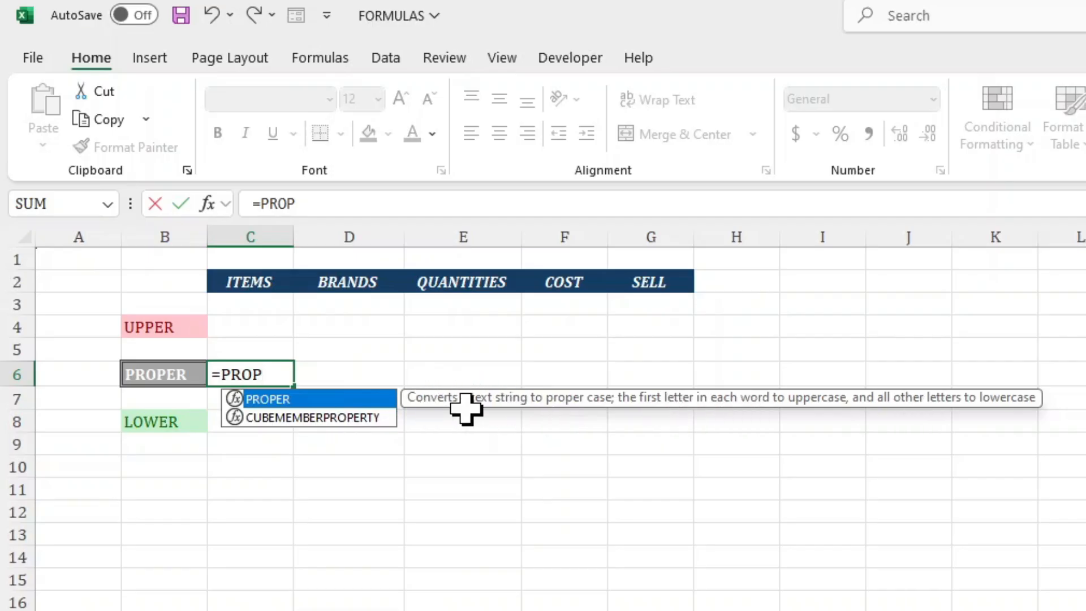
{"action": "key", "text": "Tab"}
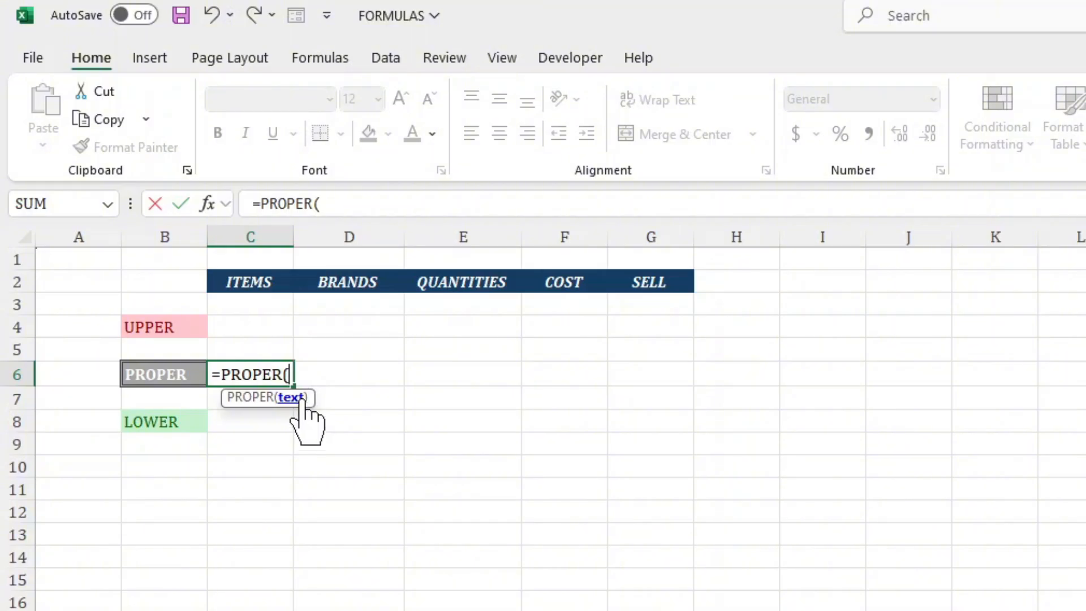
{"action": "left_click", "coordinate": [253, 282]}
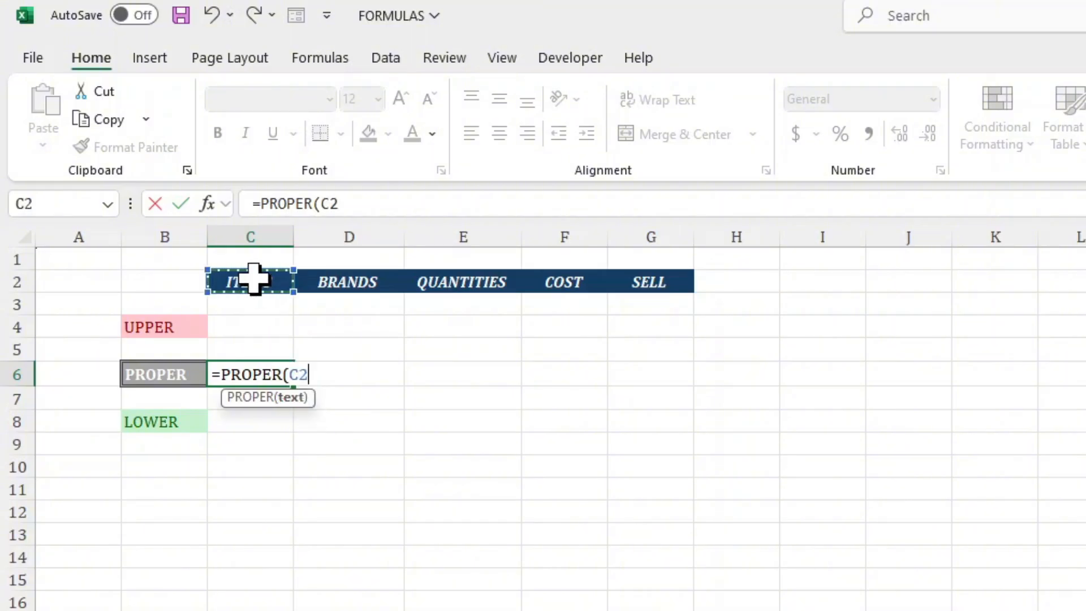
{"action": "key", "text": "Return"}
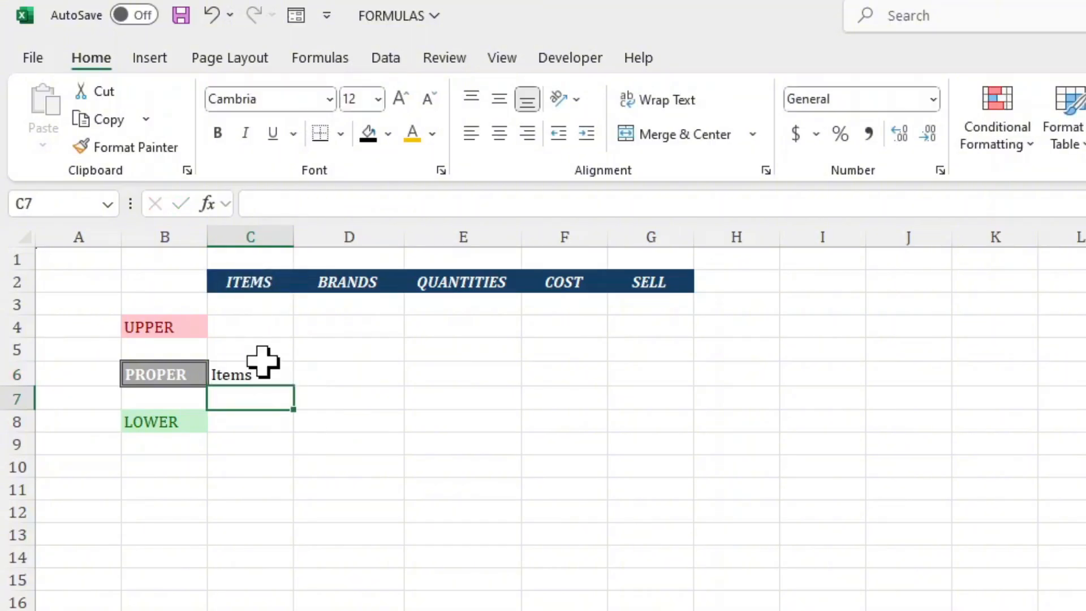
{"action": "left_click", "coordinate": [238, 374]}
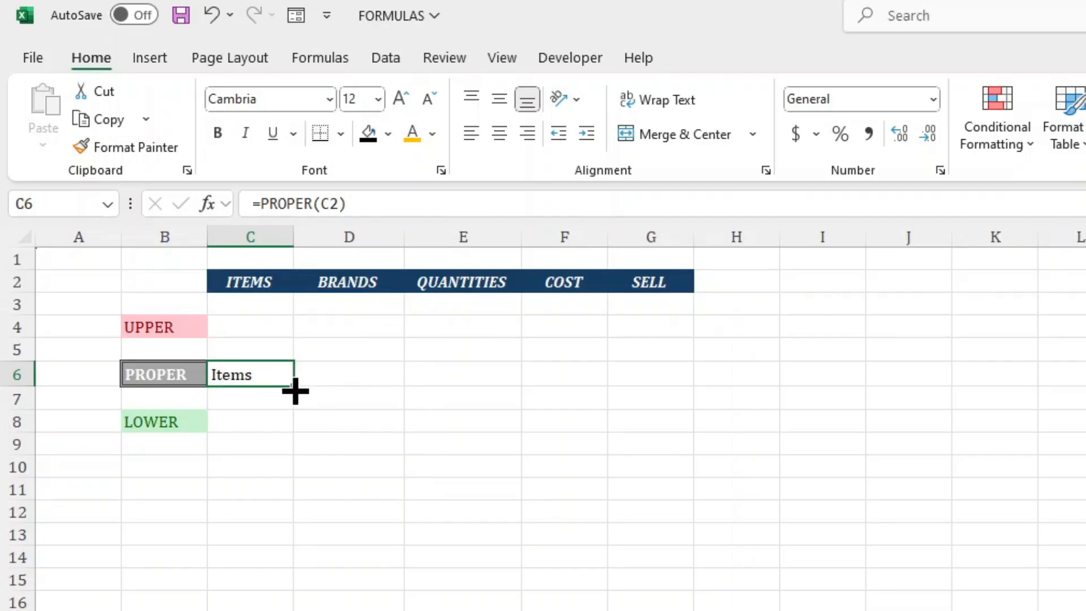
{"action": "left_click_drag", "start_coordinate": [294, 390], "coordinate": [668, 396]}
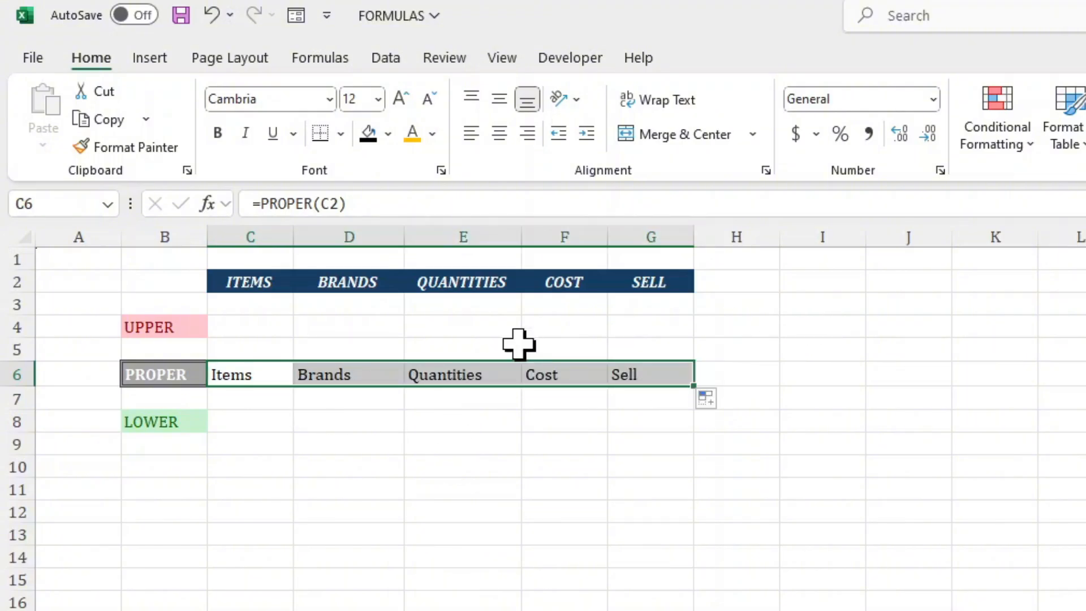
Enter =LOWER(C2) in cell C8 and fill the formula across to G8.
{"action": "left_click", "coordinate": [241, 421]}
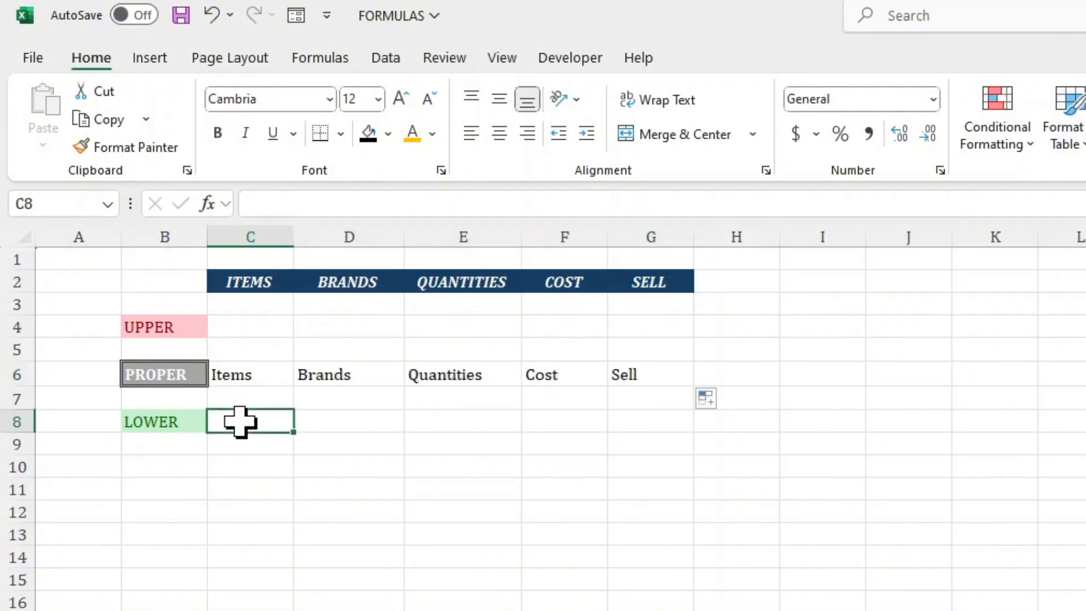
{"action": "type", "text": "="}
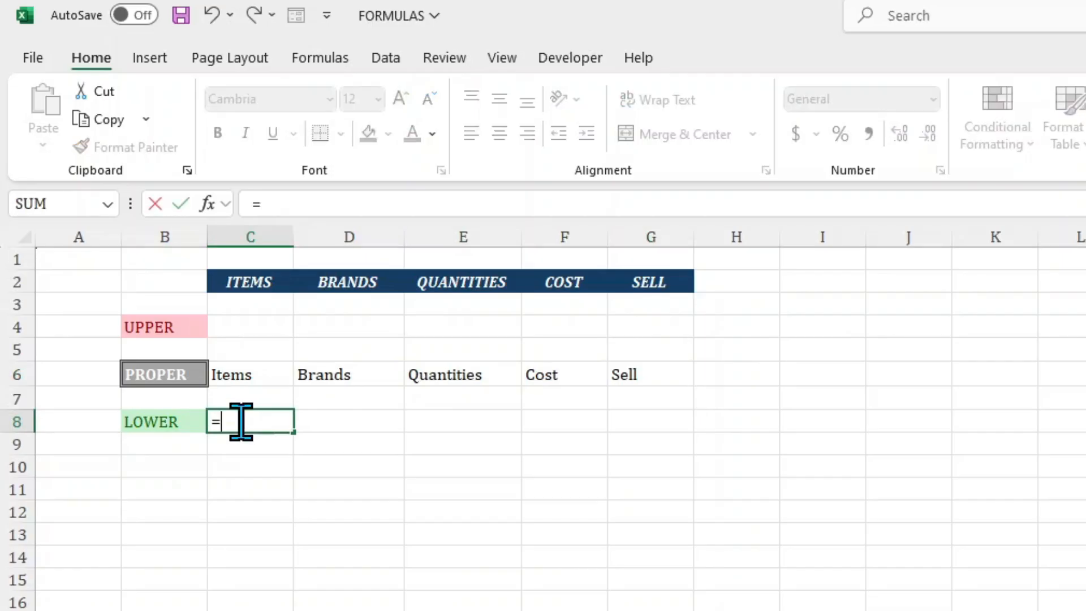
{"action": "type", "text": "LOWER"}
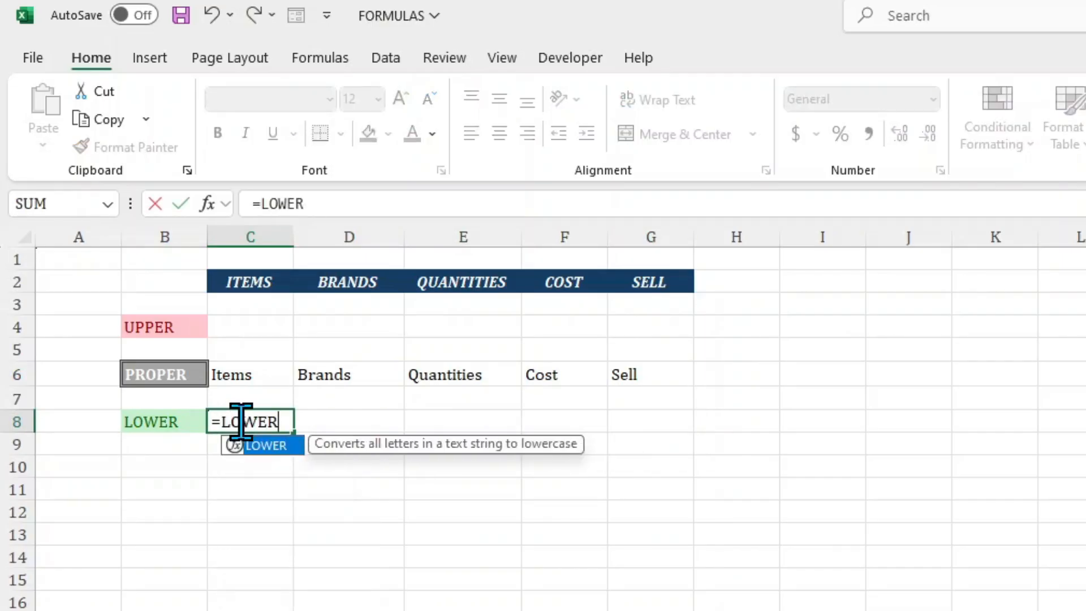
{"action": "type", "text": "("}
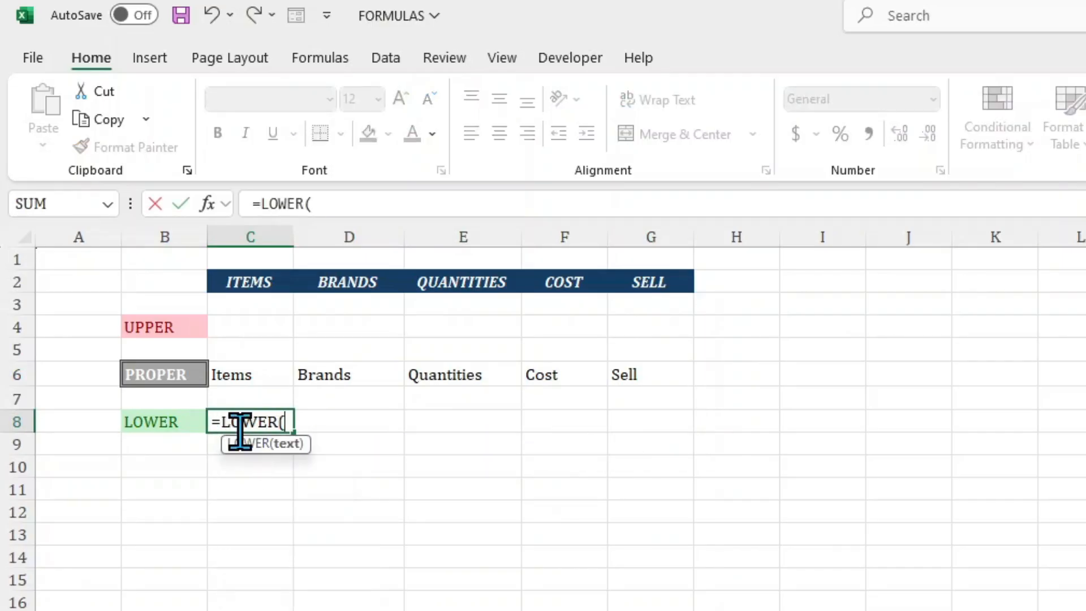
{"action": "left_click", "coordinate": [241, 283]}
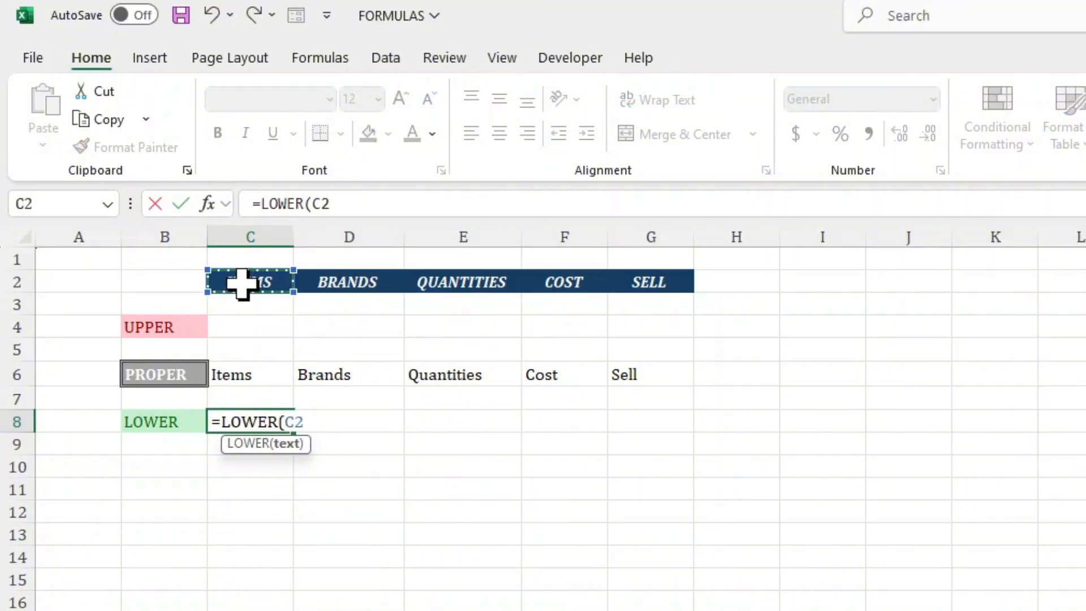
{"action": "key", "text": "Return"}
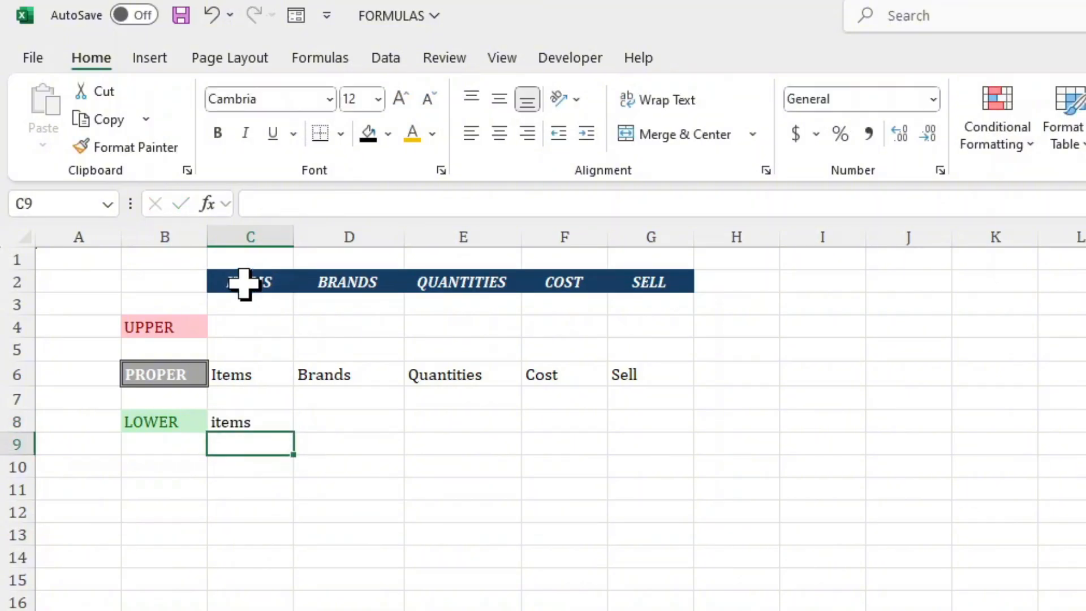
{"action": "left_click", "coordinate": [249, 421]}
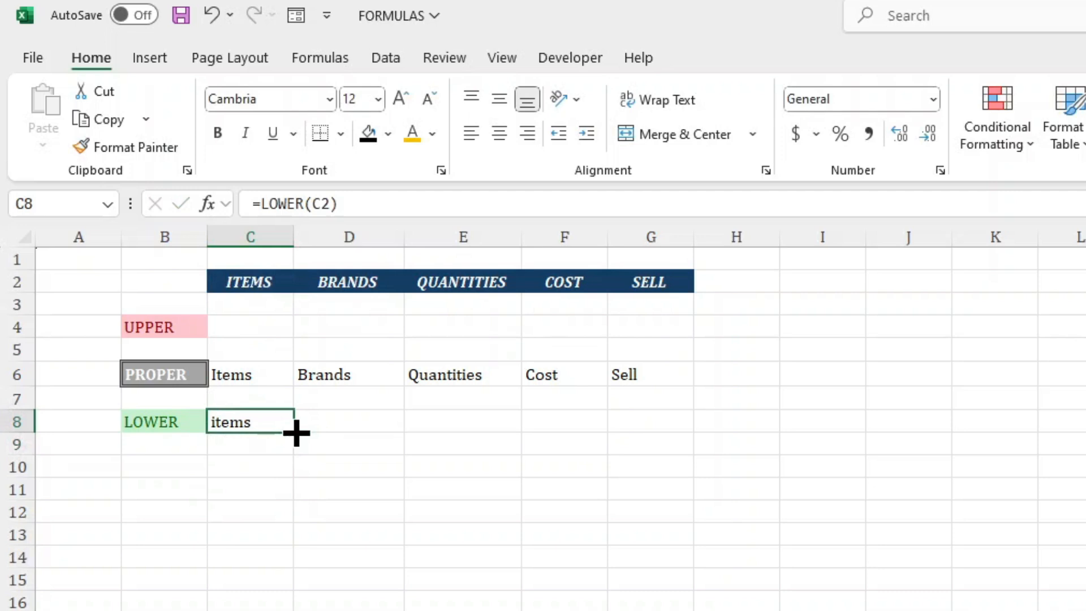
{"action": "left_click_drag", "start_coordinate": [296, 433], "coordinate": [661, 439]}
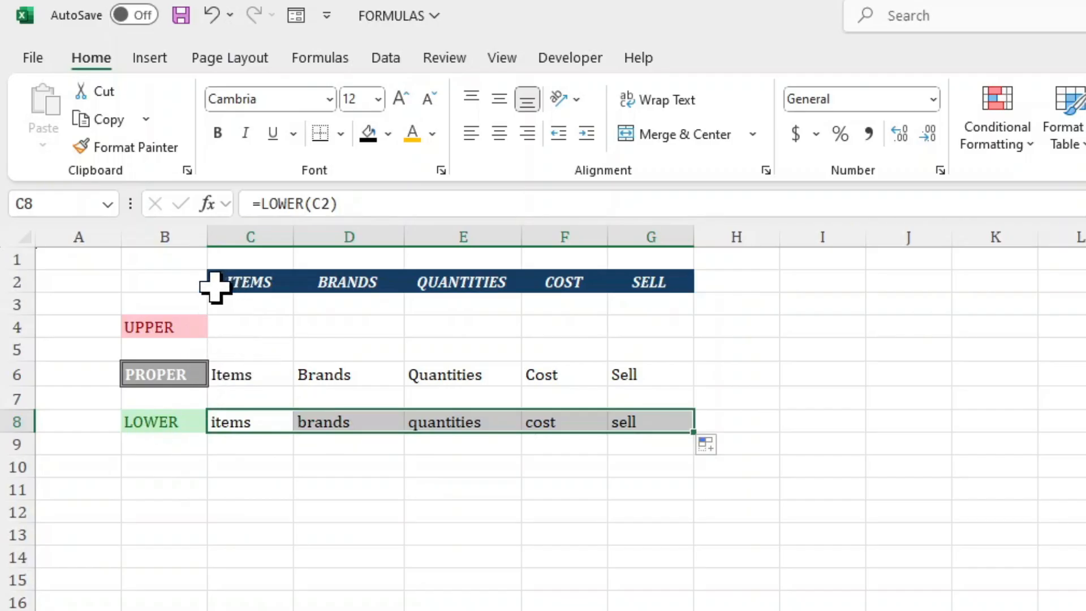
Delete the header cells C2:G2 that the PROPER and LOWER formulas refer to, and undo the deletion.
{"action": "left_click_drag", "start_coordinate": [218, 282], "coordinate": [638, 291]}
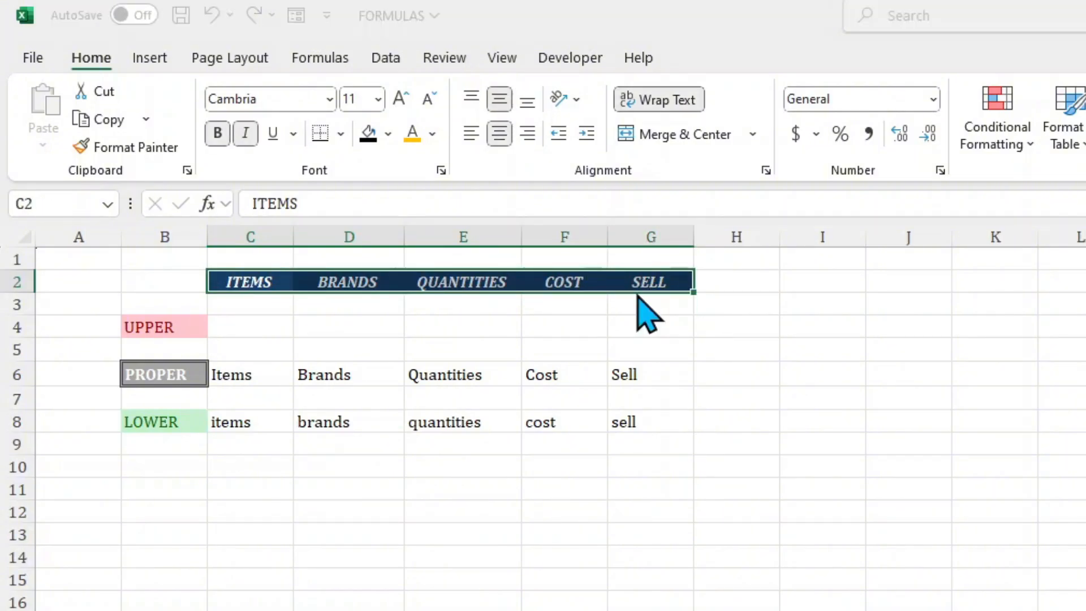
{"action": "key", "text": "ctrl+minus"}
{"action": "key", "text": "Return"}
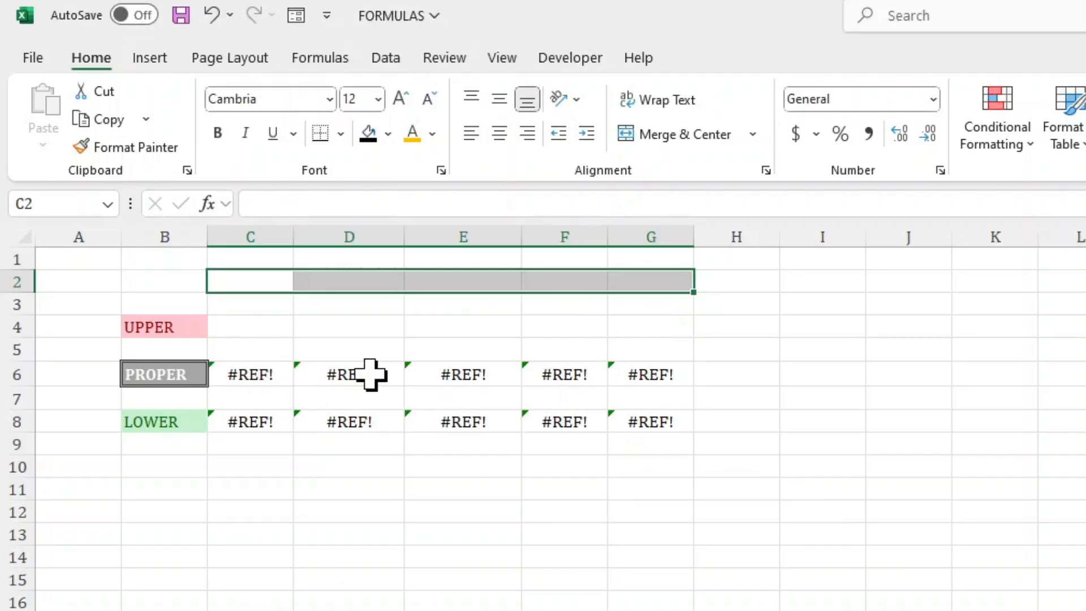
{"action": "key", "text": "ctrl+z"}
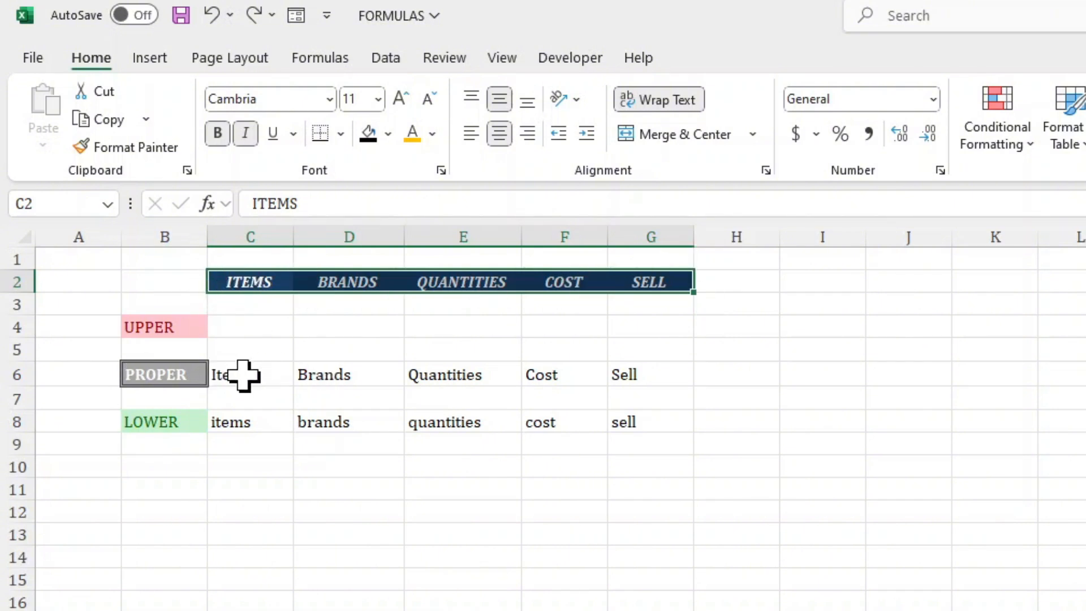
Copy the PROPER results in C6:G6 and paste them over the same cells as values only.
{"action": "left_click_drag", "start_coordinate": [242, 375], "coordinate": [624, 372]}
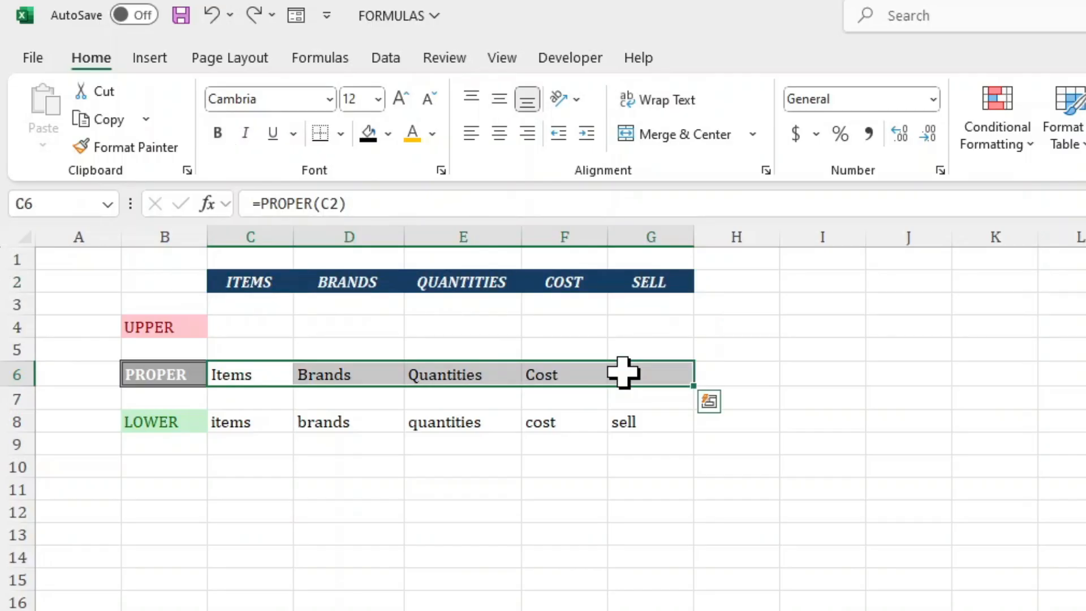
{"action": "right_click", "coordinate": [625, 374]}
{"action": "left_click", "coordinate": [667, 454]}
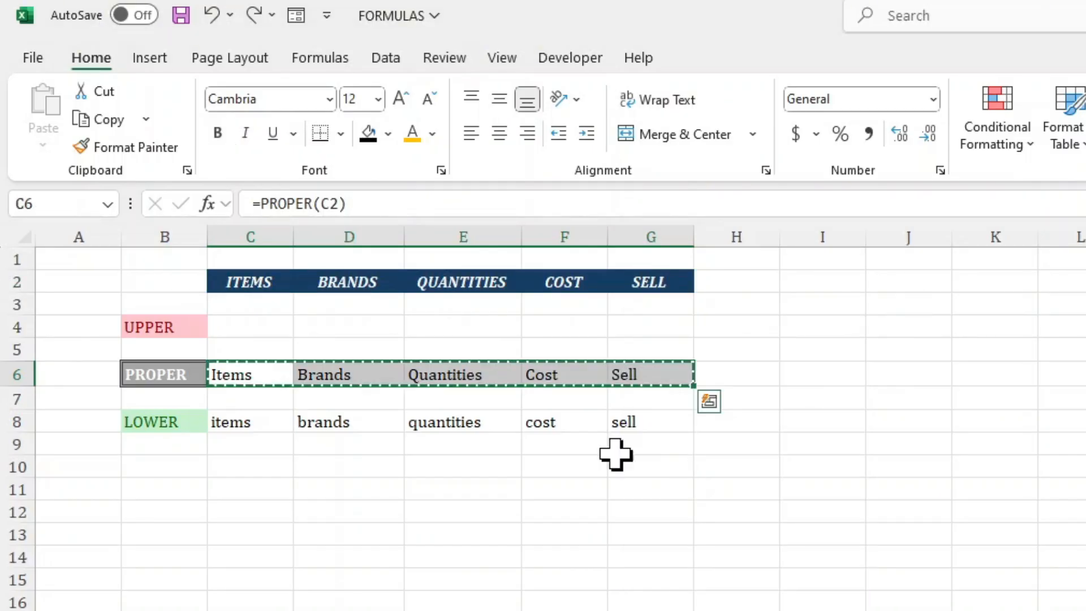
{"action": "right_click", "coordinate": [250, 381]}
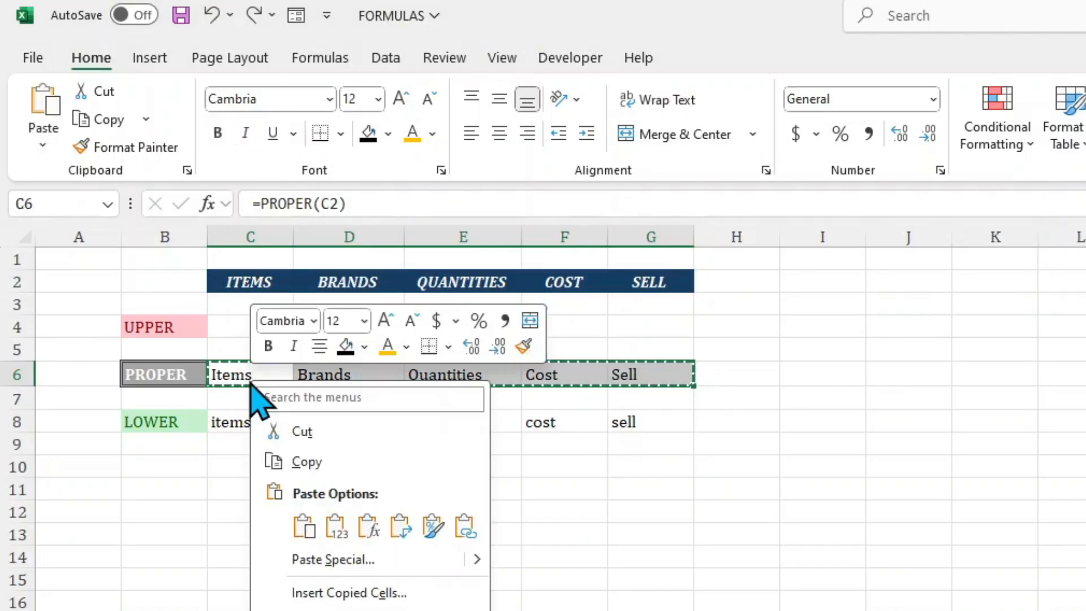
{"action": "left_click", "coordinate": [336, 531]}
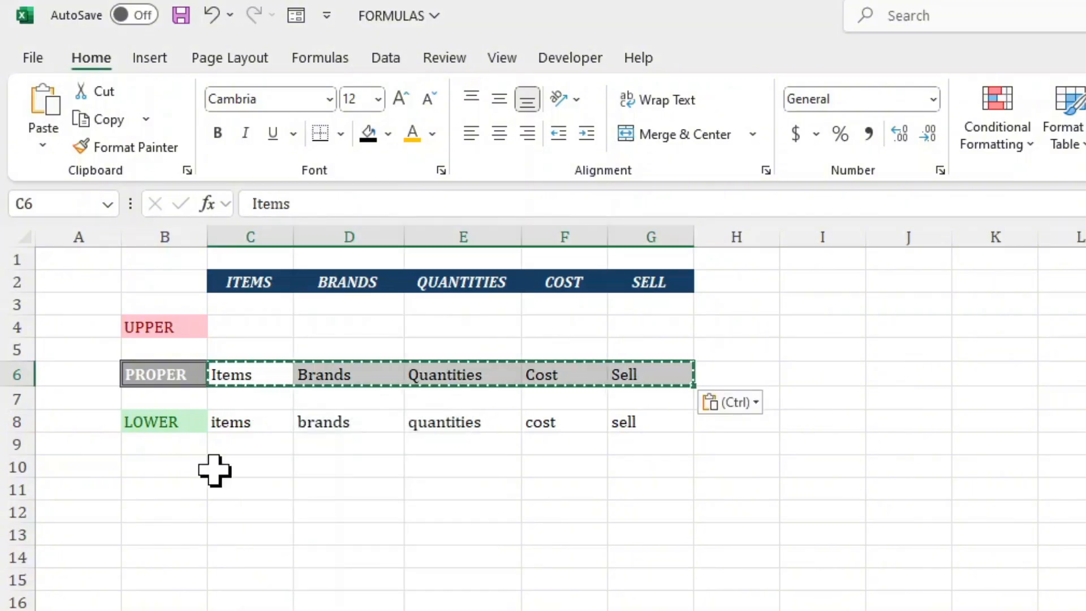
Delete the header cells C2:G2 again with cells shifted left, and undo the deletion.
{"action": "left_click_drag", "start_coordinate": [226, 290], "coordinate": [624, 292]}
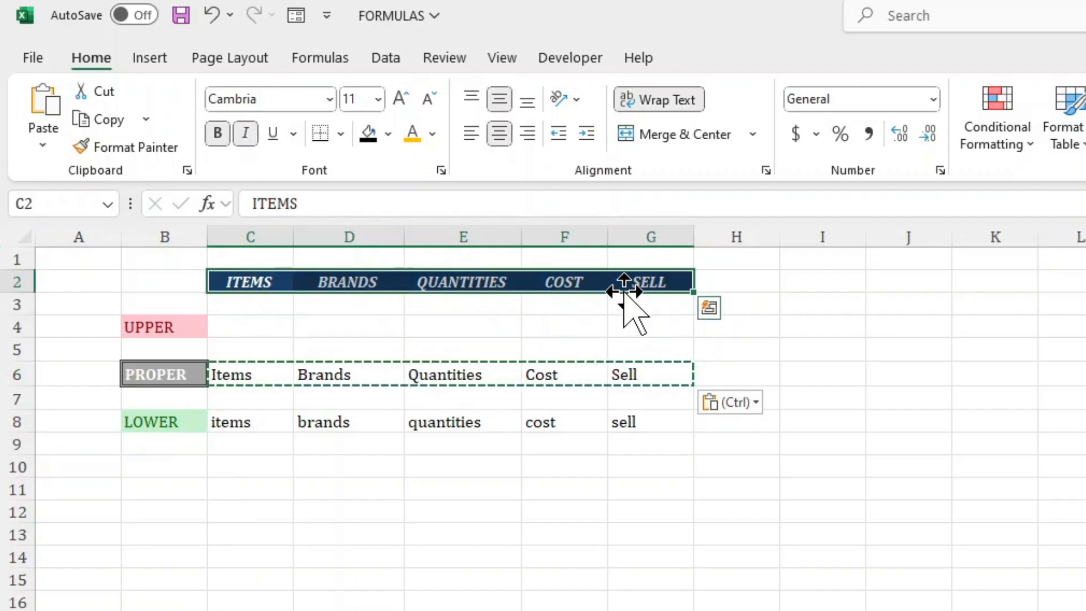
{"action": "key", "text": "ctrl+minus"}
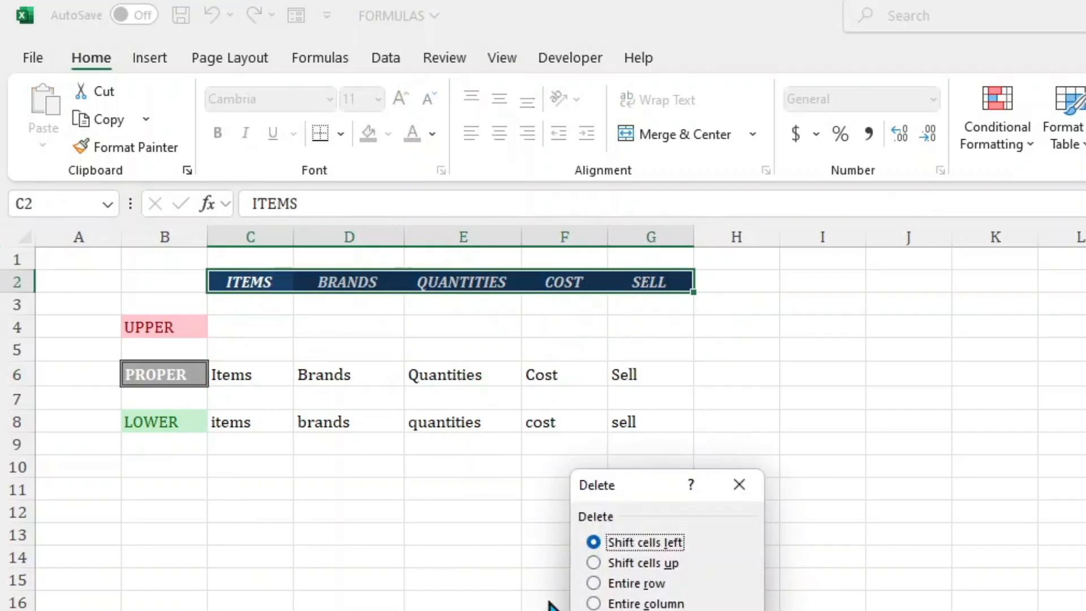
{"action": "key", "text": "Return"}
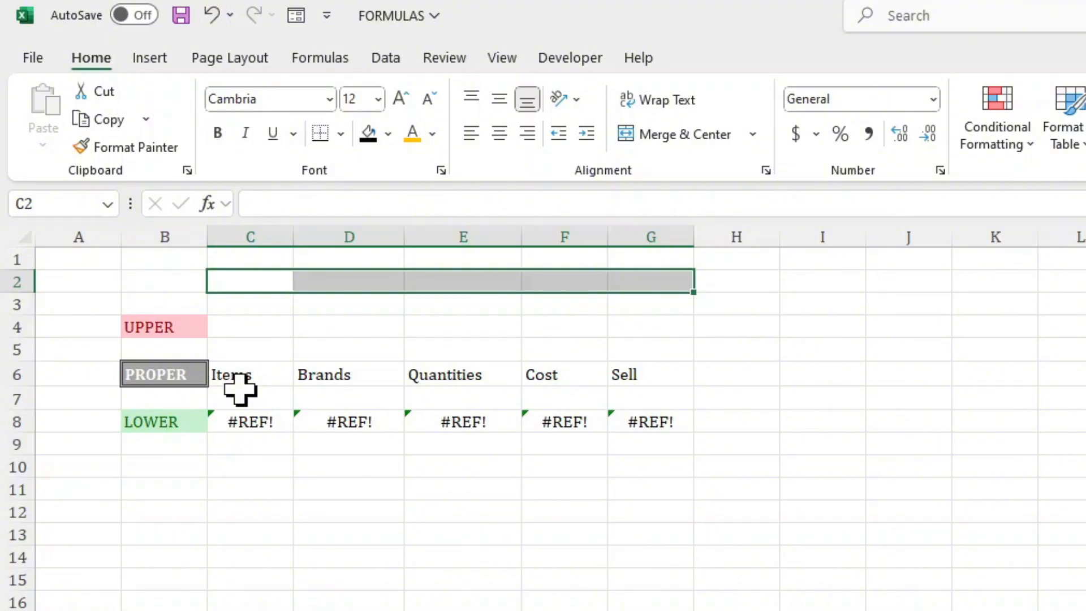
{"action": "key", "text": "ctrl+z"}
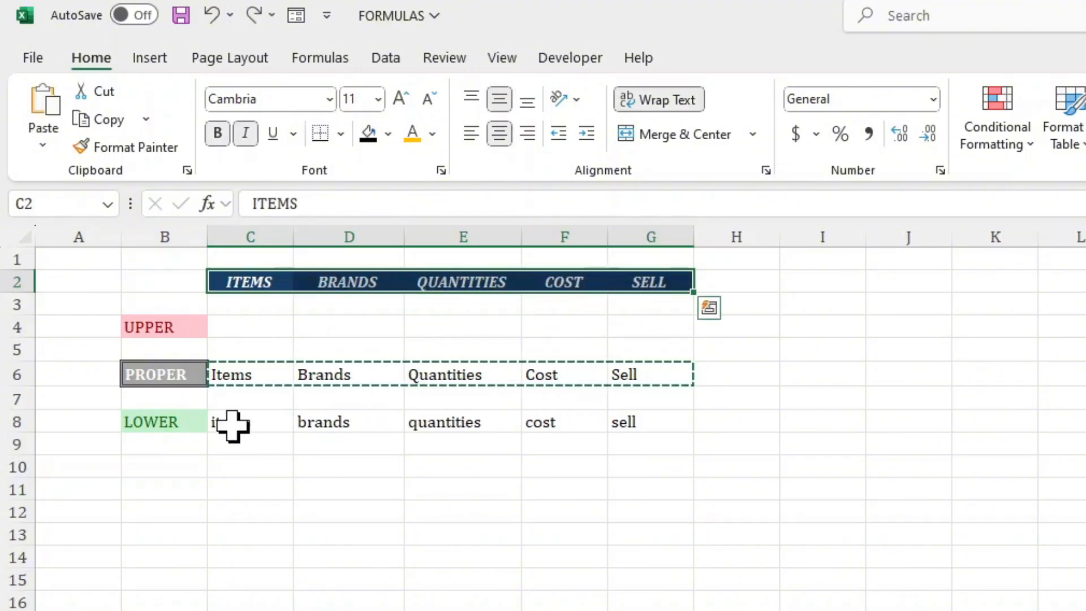
Enter =UPPER(C8:G8) in cell C4 to convert the whole lowercase row at once.
{"action": "left_click", "coordinate": [246, 329]}
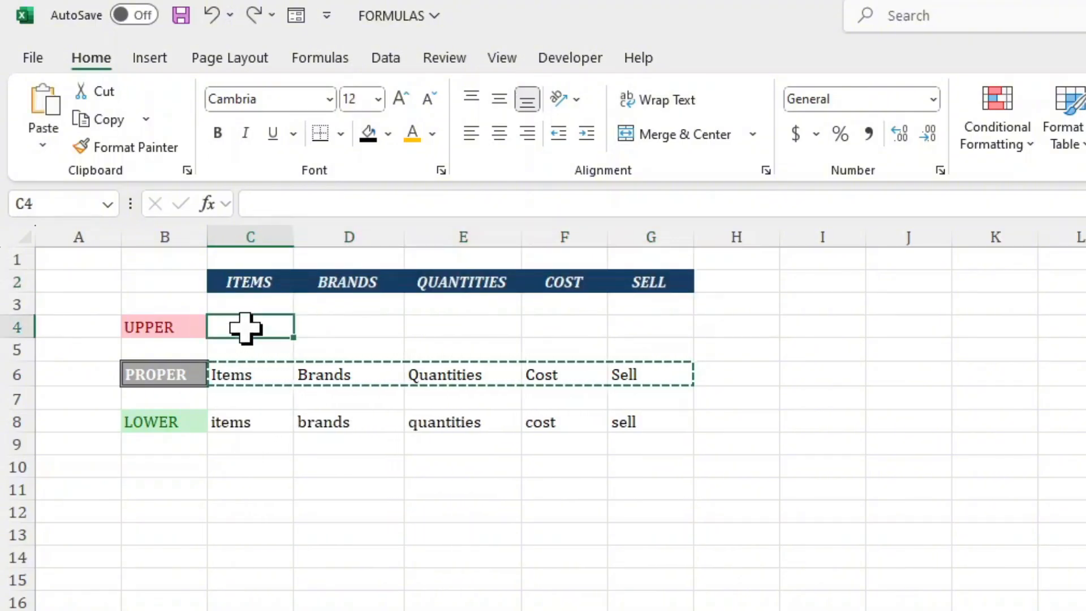
{"action": "type", "text": "=UPPER"}
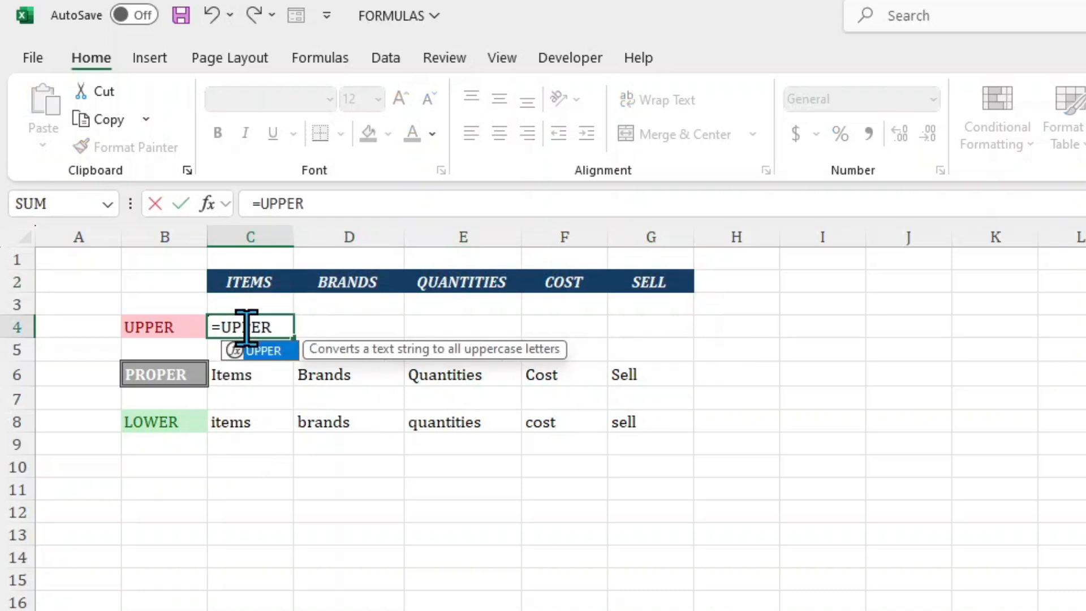
{"action": "type", "text": "("}
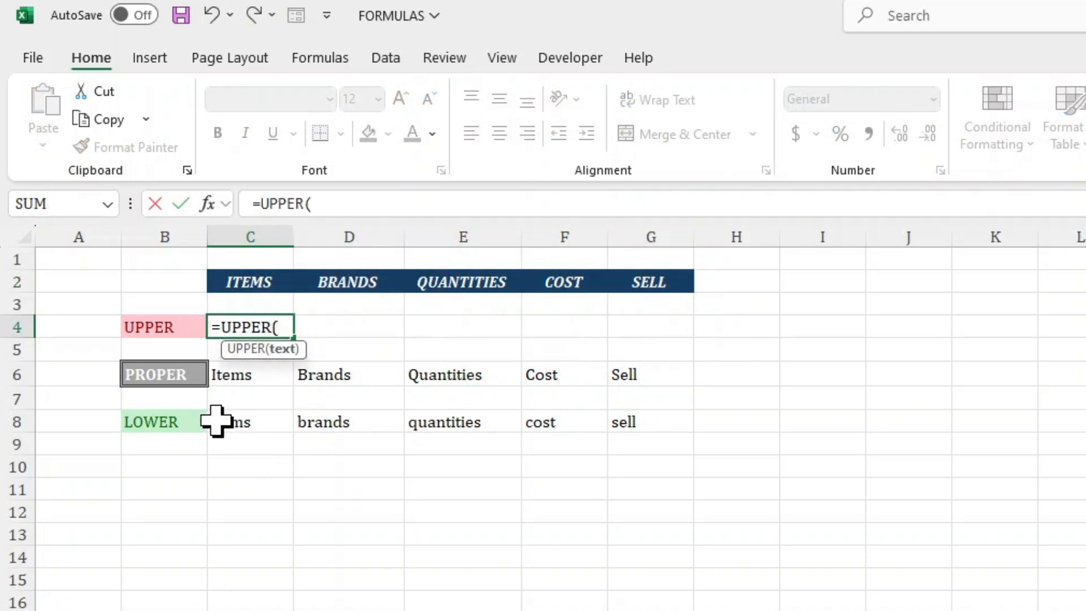
{"action": "left_click_drag", "start_coordinate": [219, 422], "coordinate": [645, 419]}
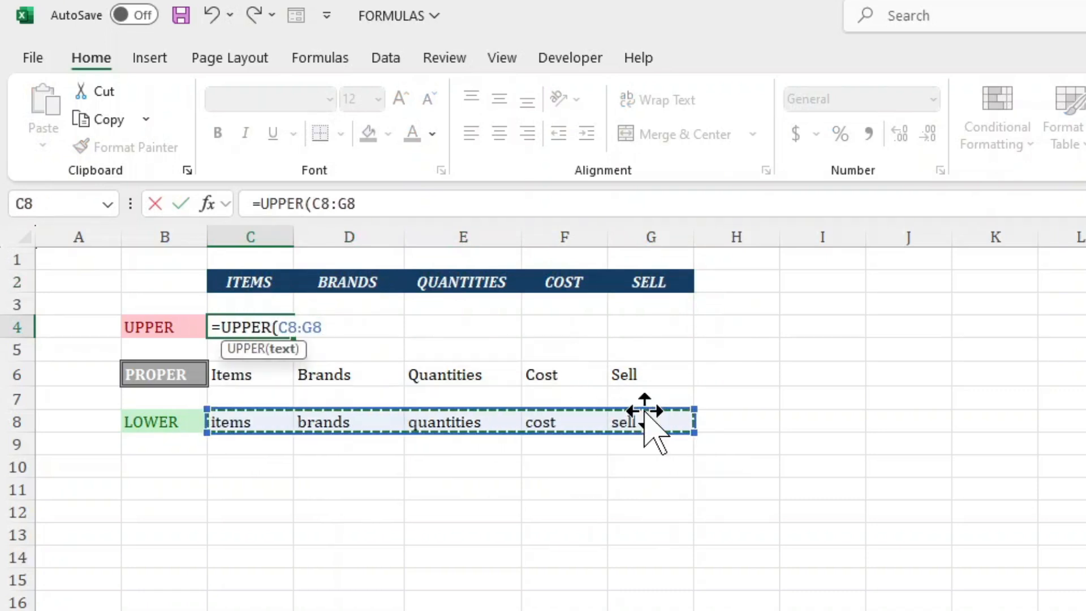
{"action": "key", "text": "Return"}
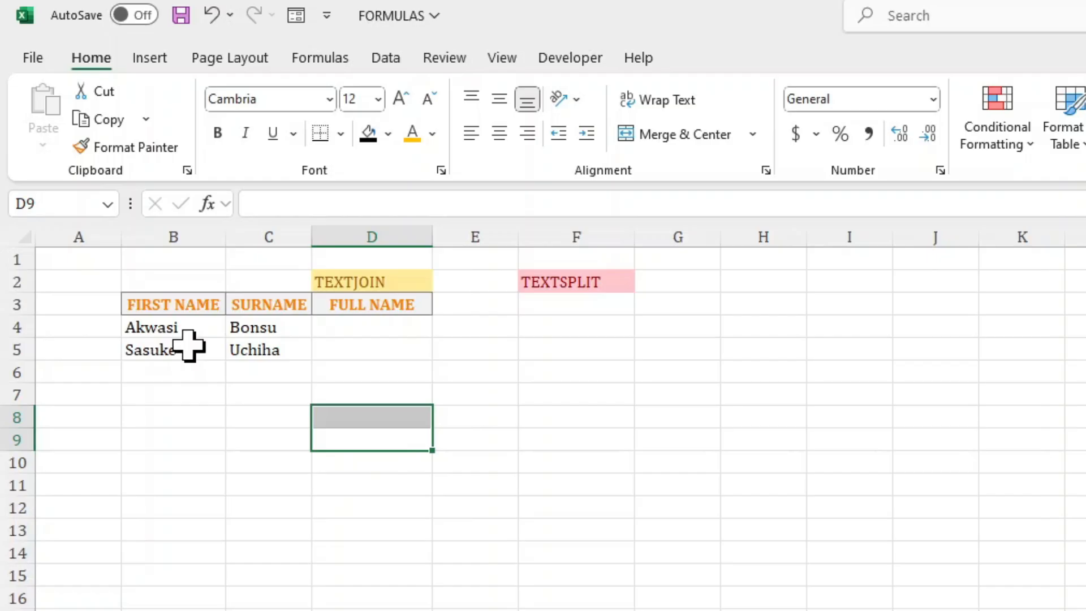
On the TEXTJOIN worksheet, start a TEXTJOIN formula in cell D4 under FULL NAME and open its function arguments.
{"action": "left_click", "coordinate": [324, 327]}
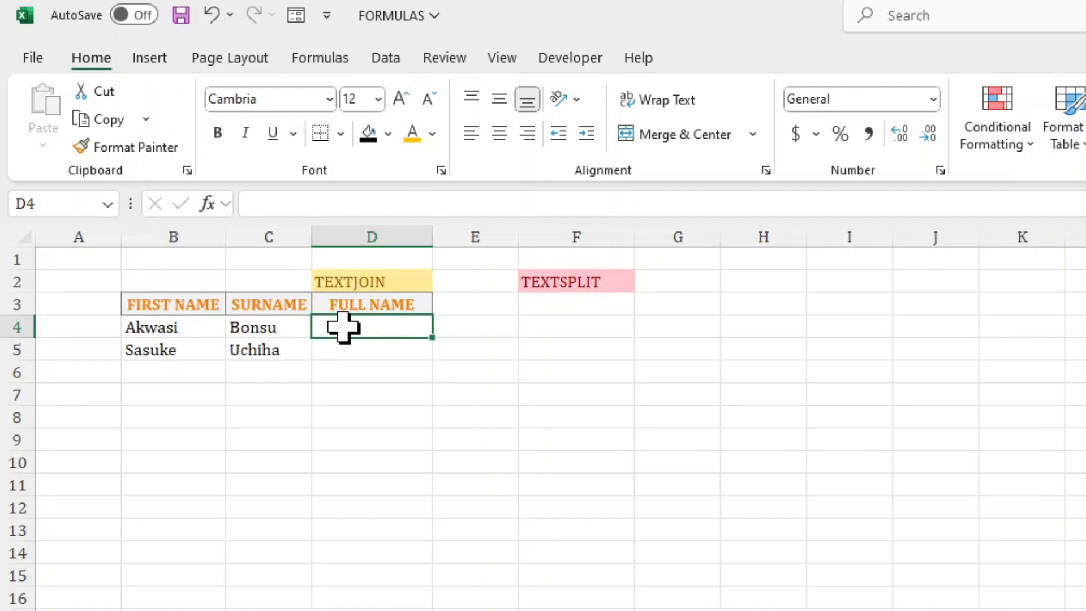
{"action": "left_click", "coordinate": [284, 210]}
{"action": "type", "text": "="}
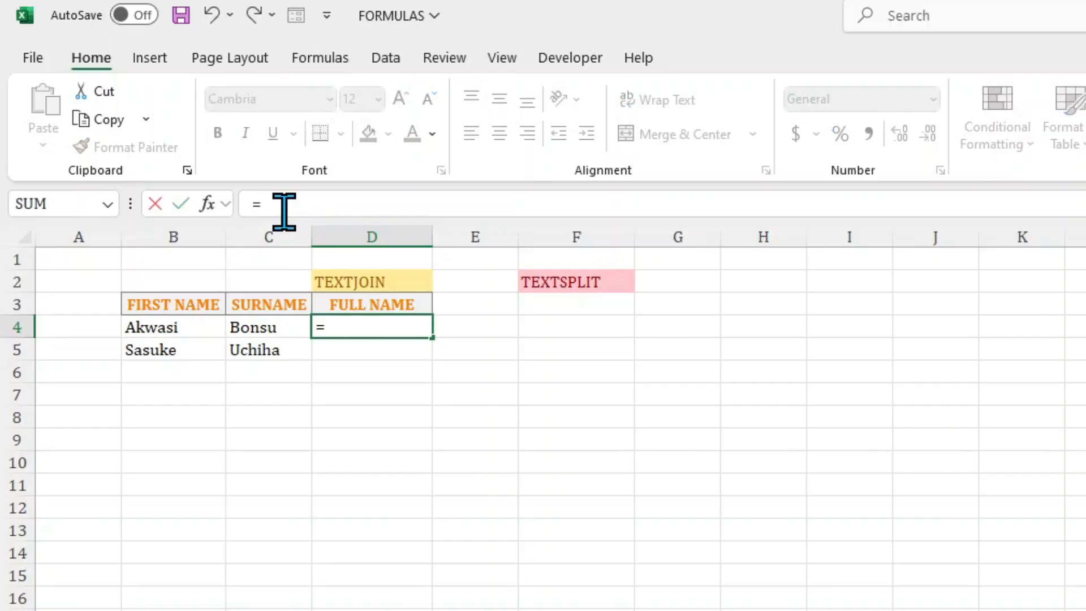
{"action": "type", "text": "TEX"}
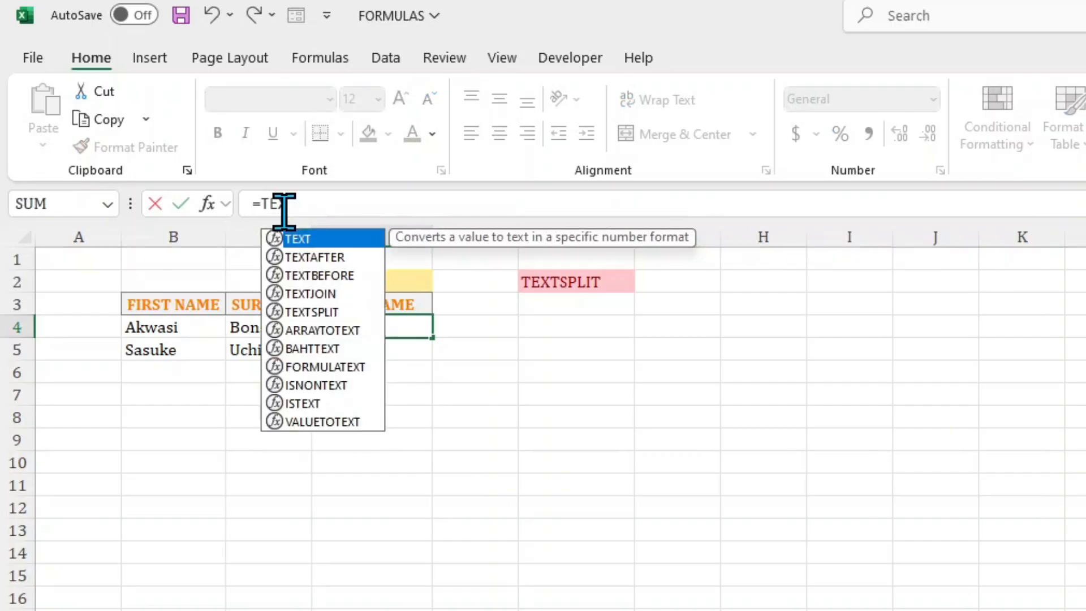
{"action": "type", "text": "T"}
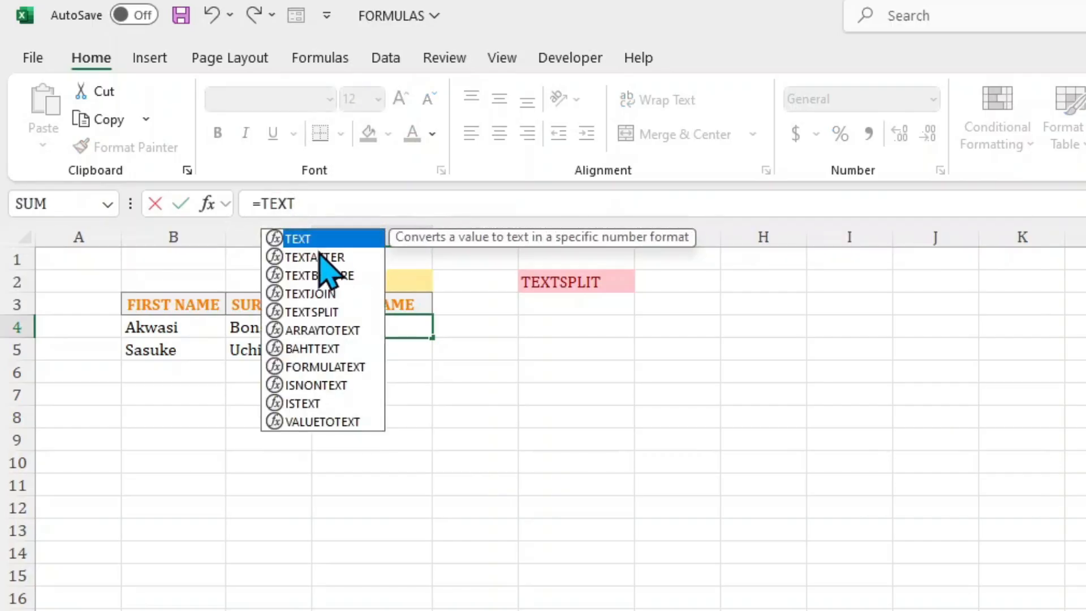
{"action": "left_click", "coordinate": [326, 295]}
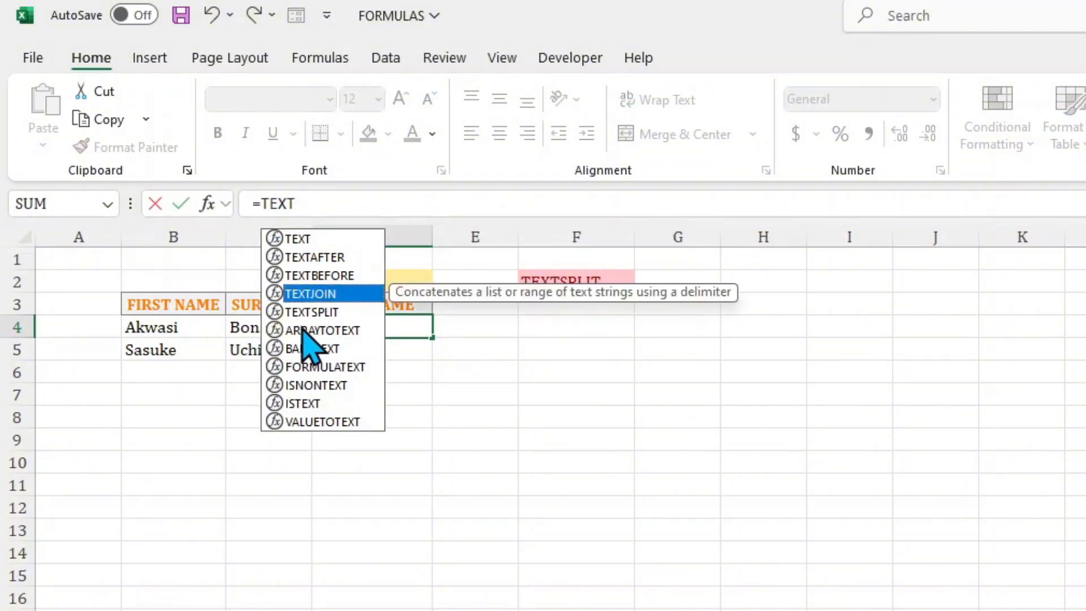
{"action": "double_click", "coordinate": [298, 295]}
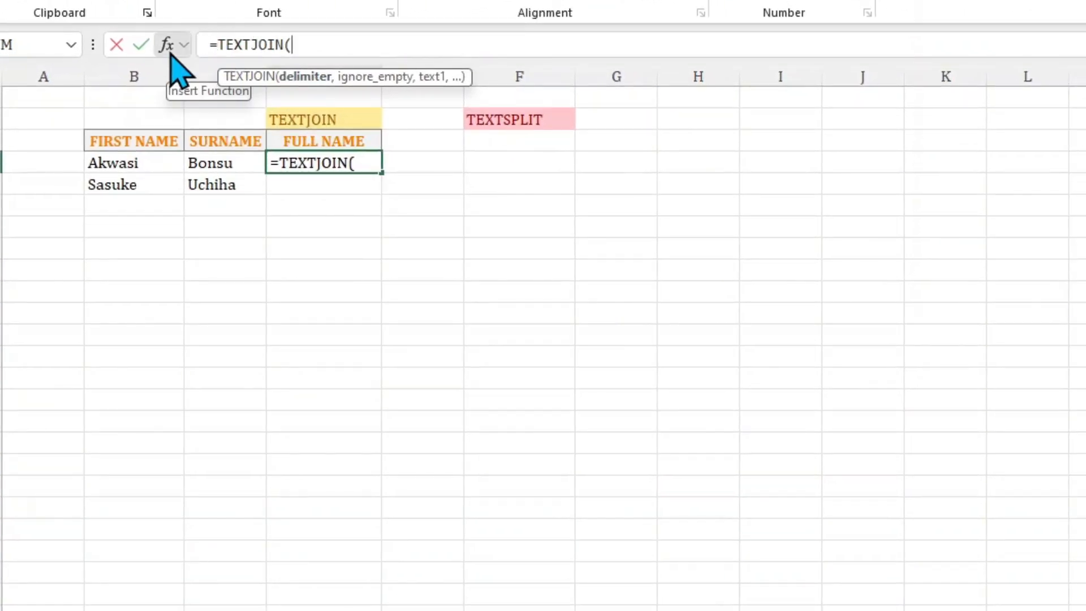
{"action": "left_click", "coordinate": [171, 52]}
{"action": "left_click_drag", "start_coordinate": [608, 254], "coordinate": [411, 234]}
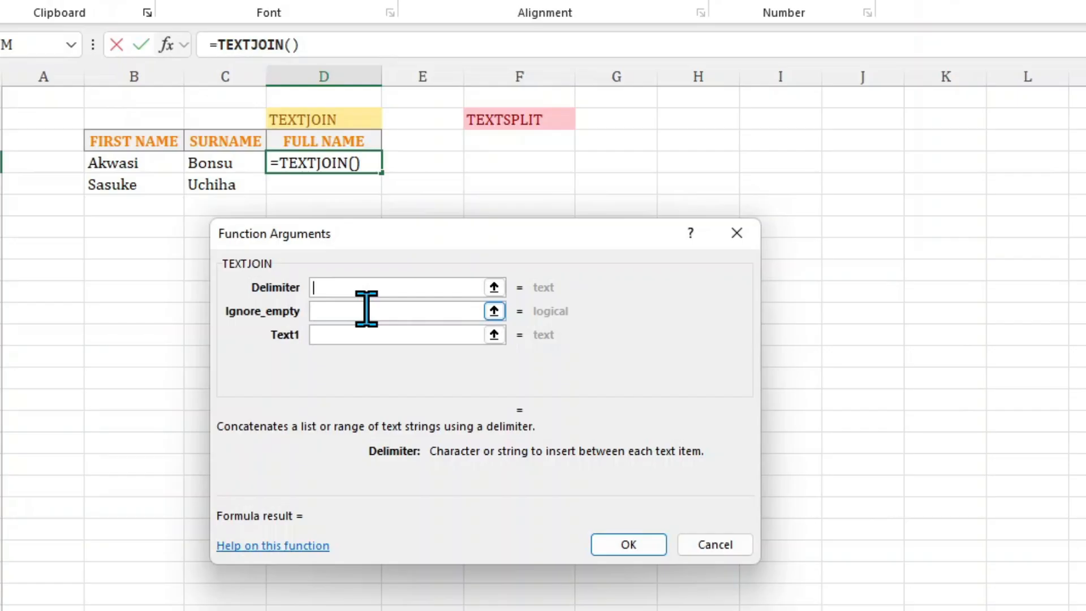
Set the TEXTJOIN delimiter to "", leave Ignore_empty blank, use B4 as Text1 and C4 as Text2, and accept the formula.
{"action": "type", "text": "\"\""}
{"action": "left_click", "coordinate": [327, 312]}
{"action": "left_click", "coordinate": [349, 334]}
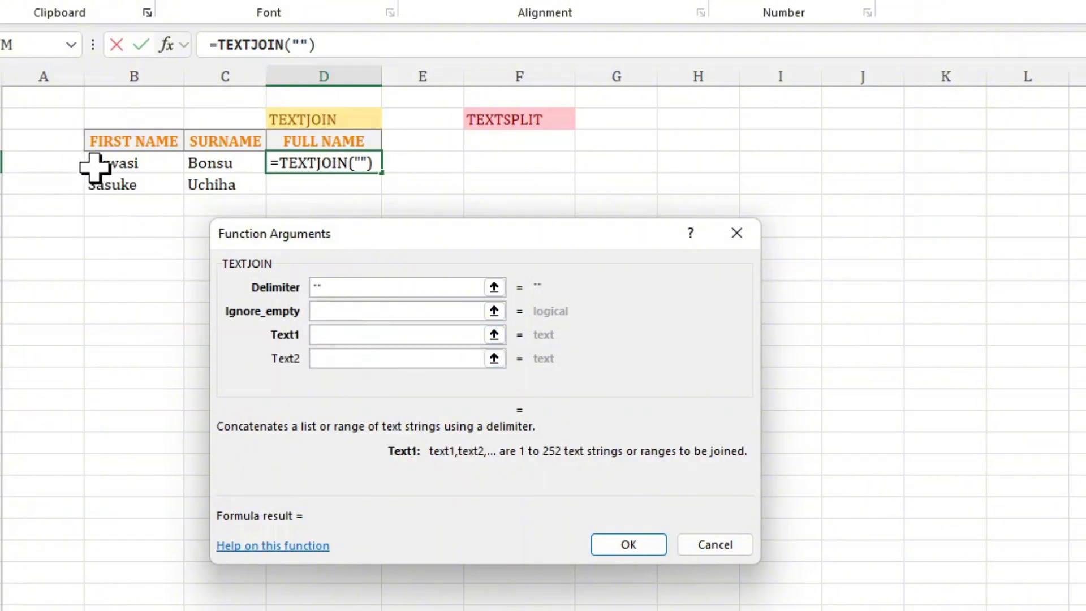
{"action": "left_click", "coordinate": [104, 163]}
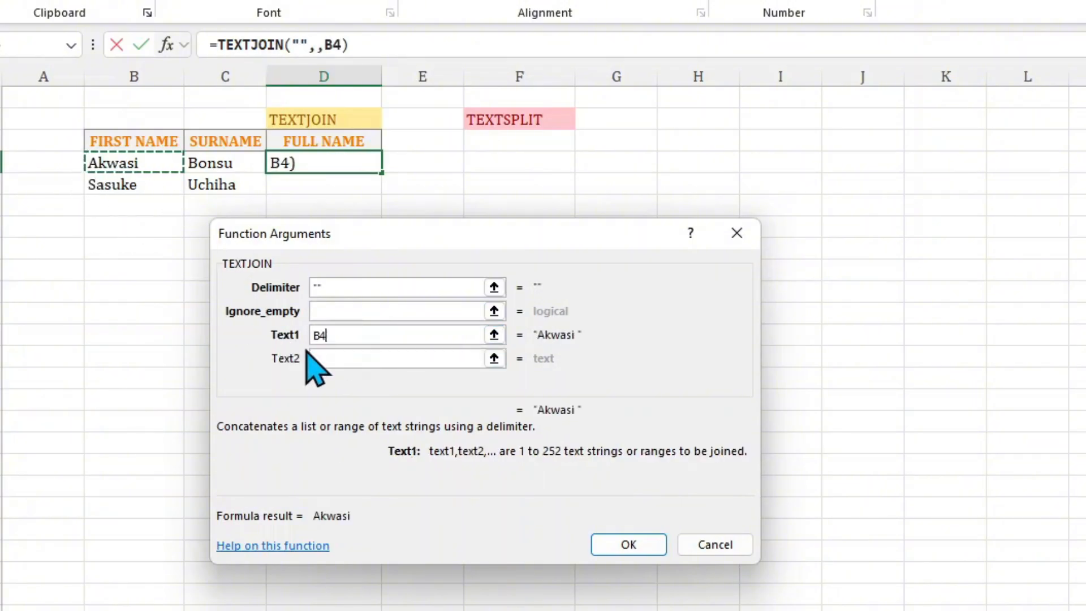
{"action": "left_click", "coordinate": [331, 357]}
{"action": "left_click", "coordinate": [224, 165]}
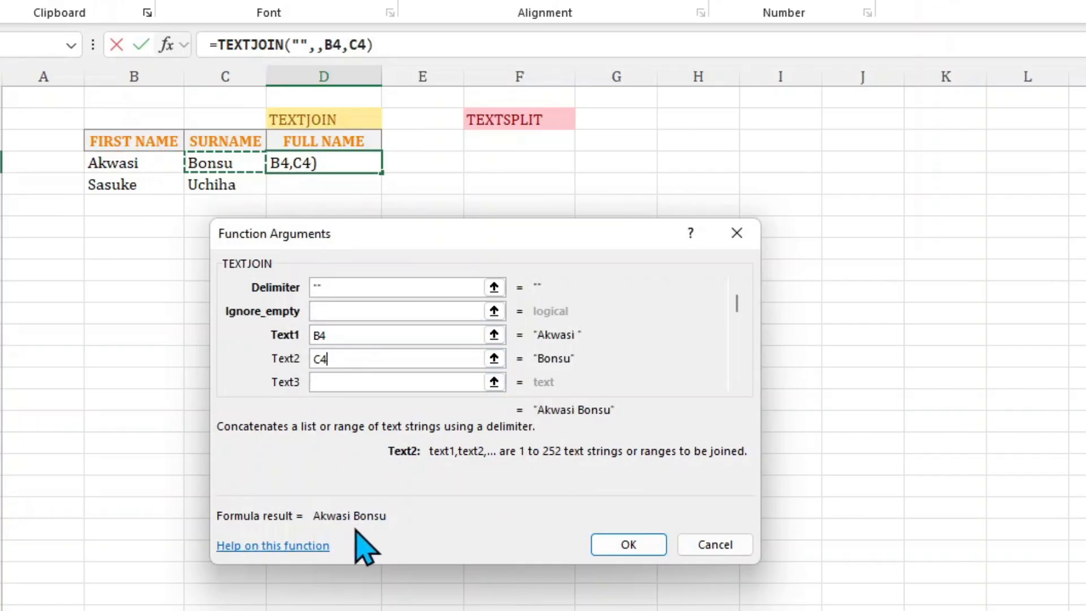
{"action": "left_click", "coordinate": [630, 546]}
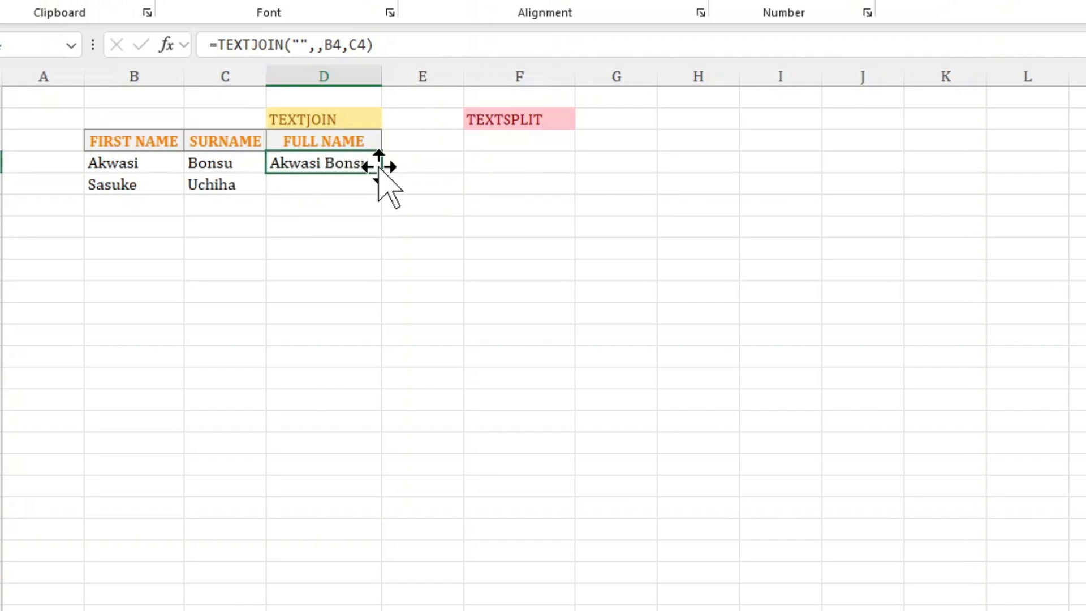
Fill the TEXTJOIN formula from D4 down to D5 and check the formulas in both cells.
{"action": "left_click_drag", "start_coordinate": [381, 173], "coordinate": [386, 196]}
{"action": "left_click", "coordinate": [306, 164]}
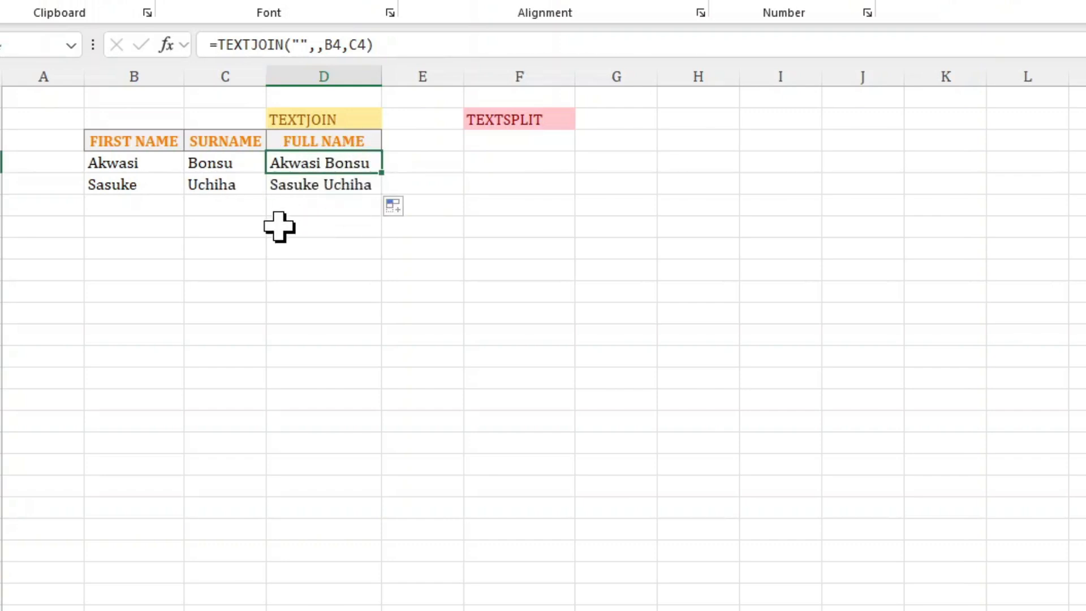
{"action": "left_click", "coordinate": [323, 185]}
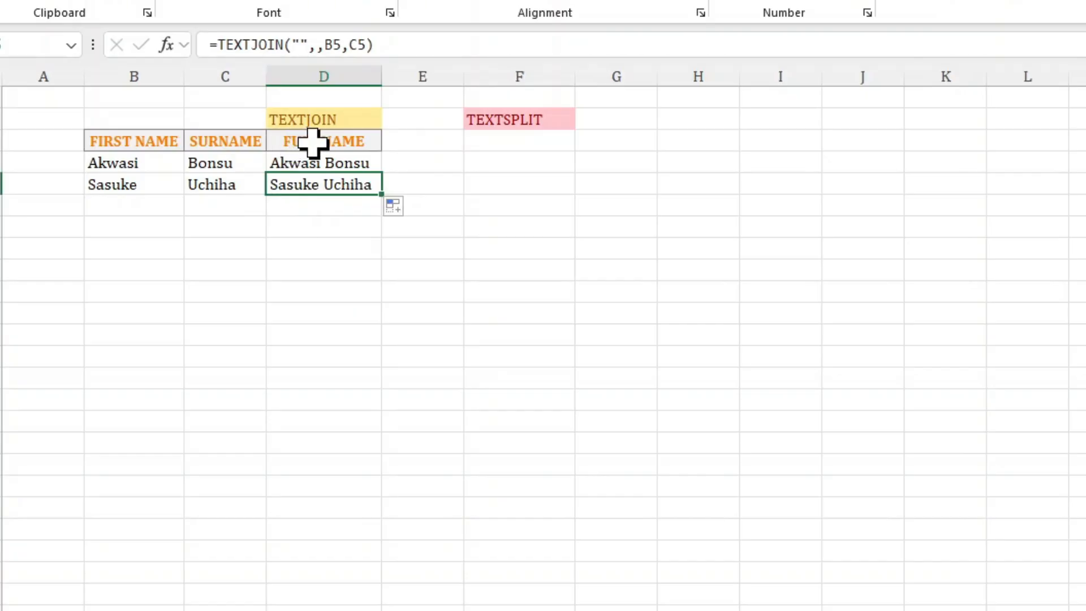
{"action": "left_click", "coordinate": [481, 163]}
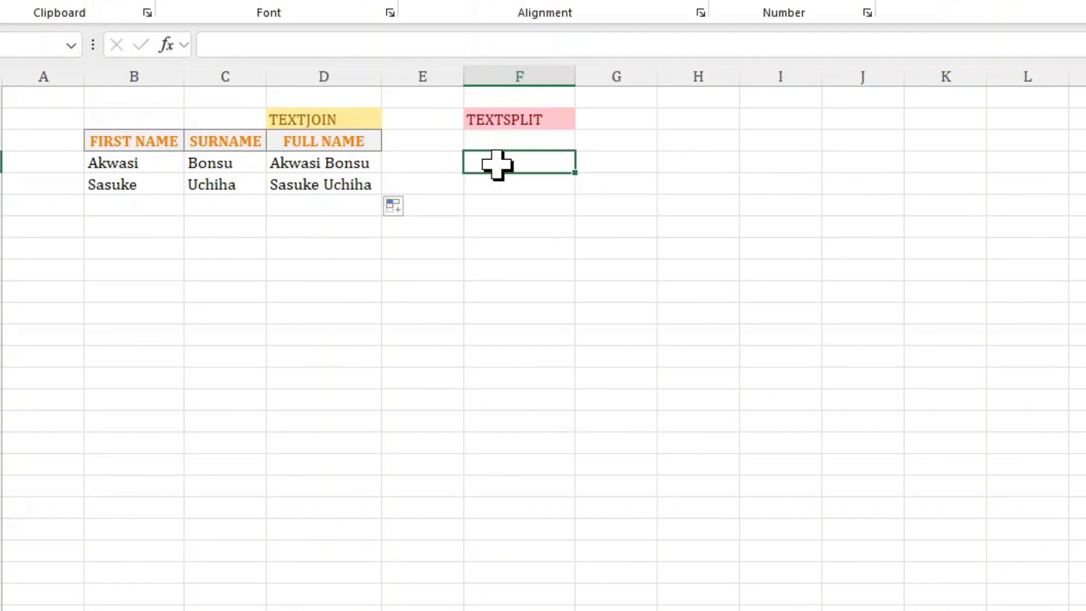
{"action": "type", "text": "=TEXT"}
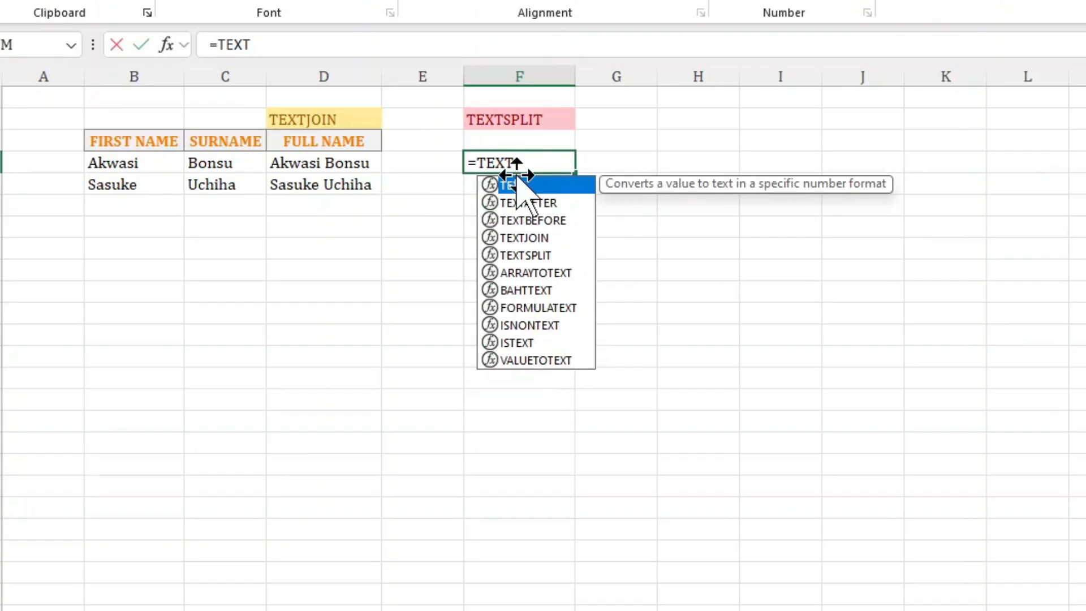
{"action": "double_click", "coordinate": [534, 255]}
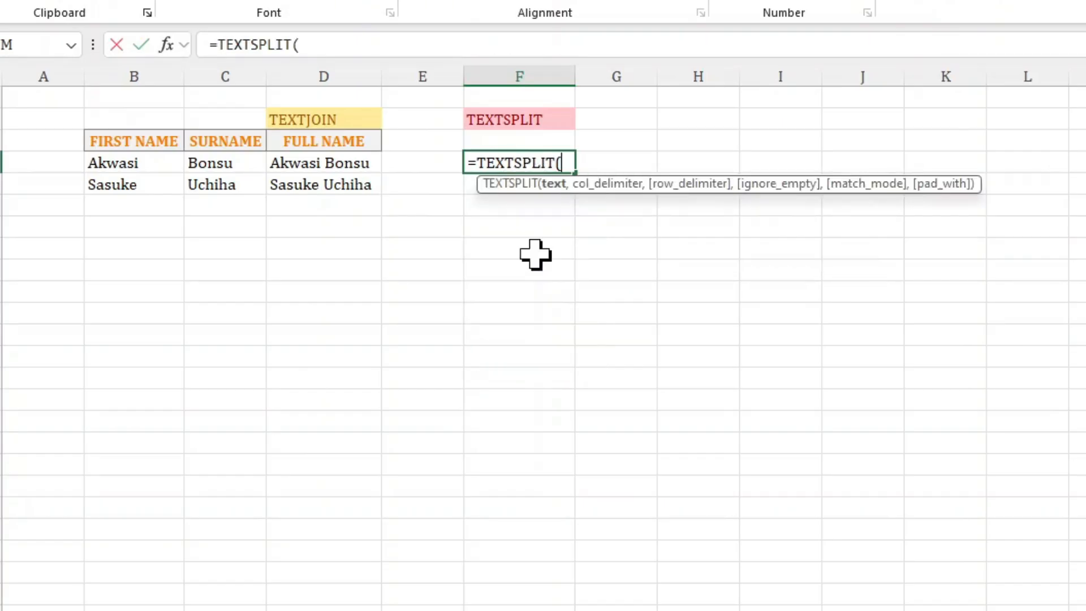
{"action": "left_click", "coordinate": [161, 50]}
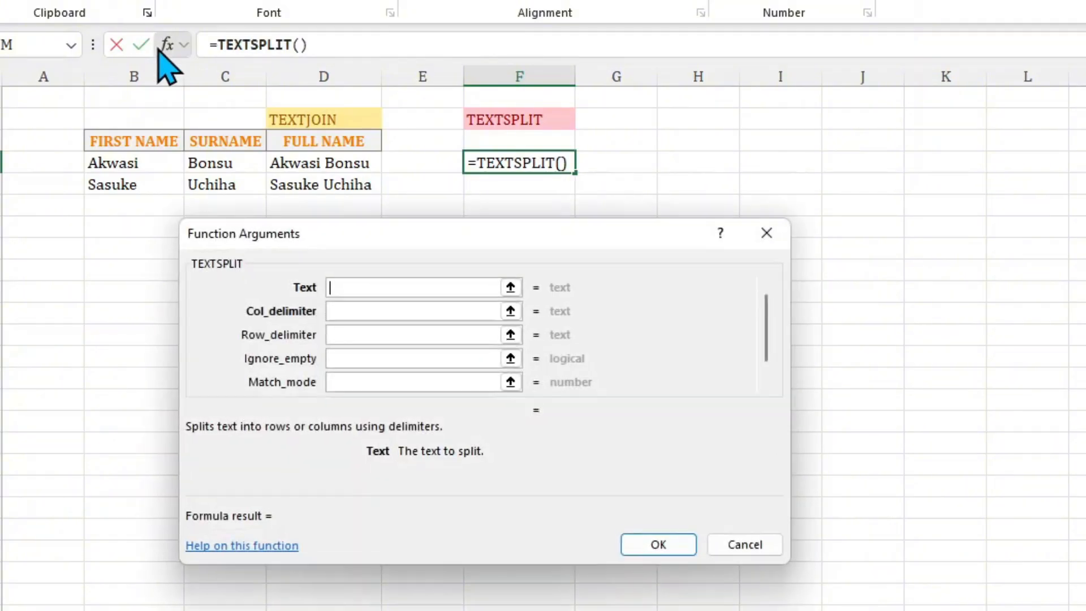
{"action": "left_click_drag", "start_coordinate": [345, 229], "coordinate": [521, 219]}
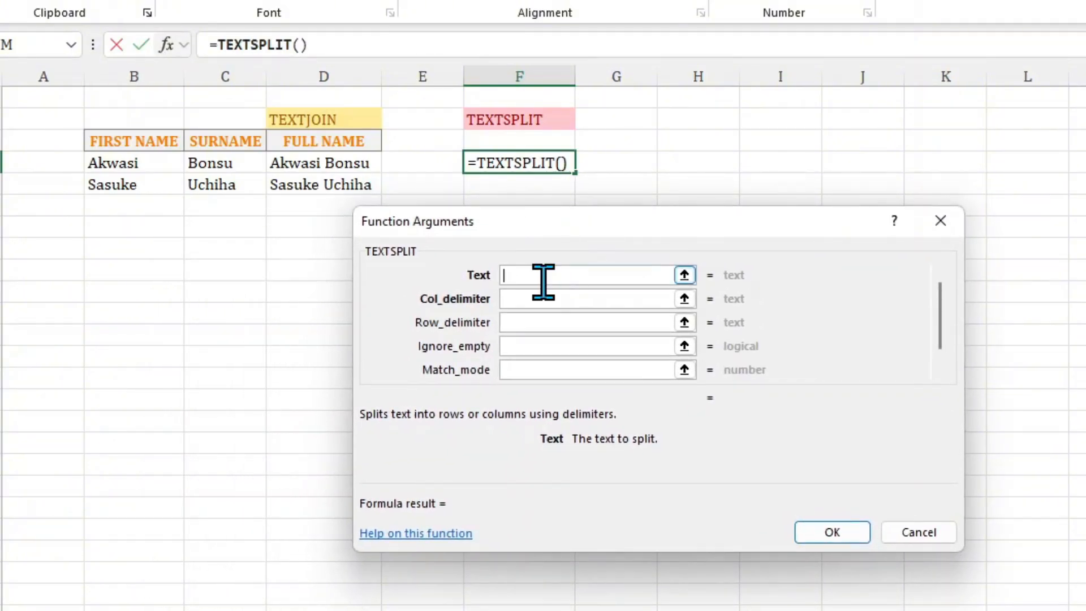
{"action": "left_click", "coordinate": [937, 223]}
Copy the joined full names in D4:D5 and paste them as values only into F4:F5 under TEXTSPLIT.
{"action": "left_click_drag", "start_coordinate": [332, 164], "coordinate": [332, 184]}
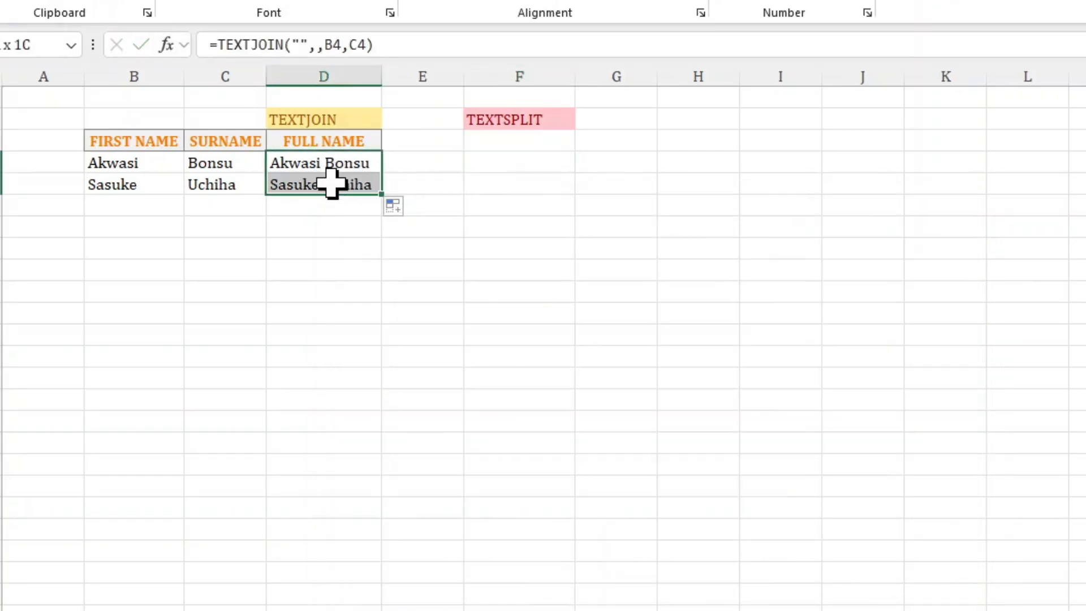
{"action": "right_click", "coordinate": [333, 186]}
{"action": "left_click", "coordinate": [398, 262]}
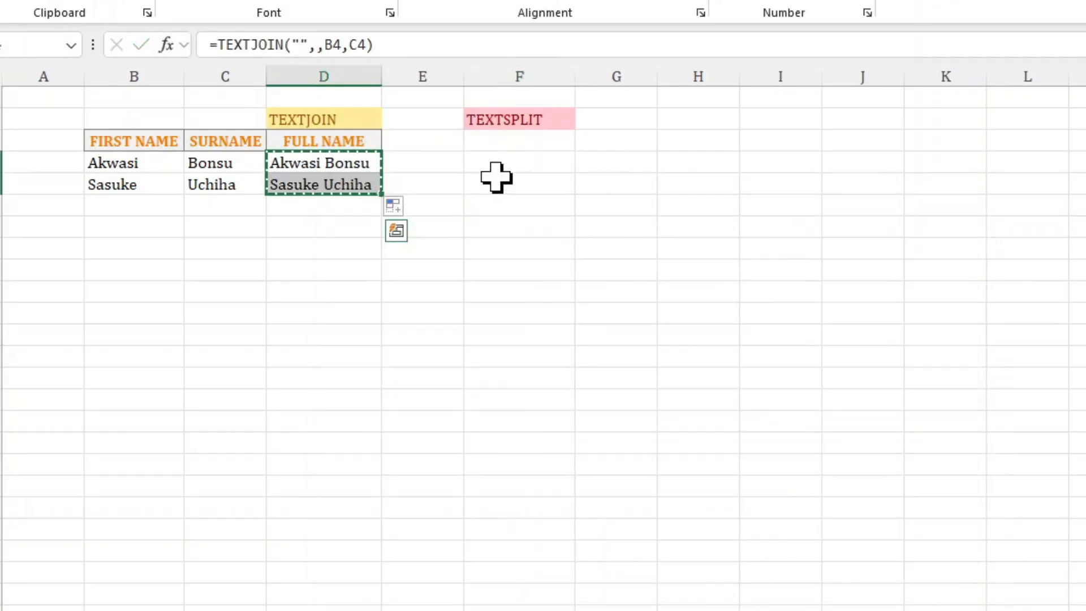
{"action": "left_click", "coordinate": [500, 164]}
{"action": "right_click", "coordinate": [501, 165]}
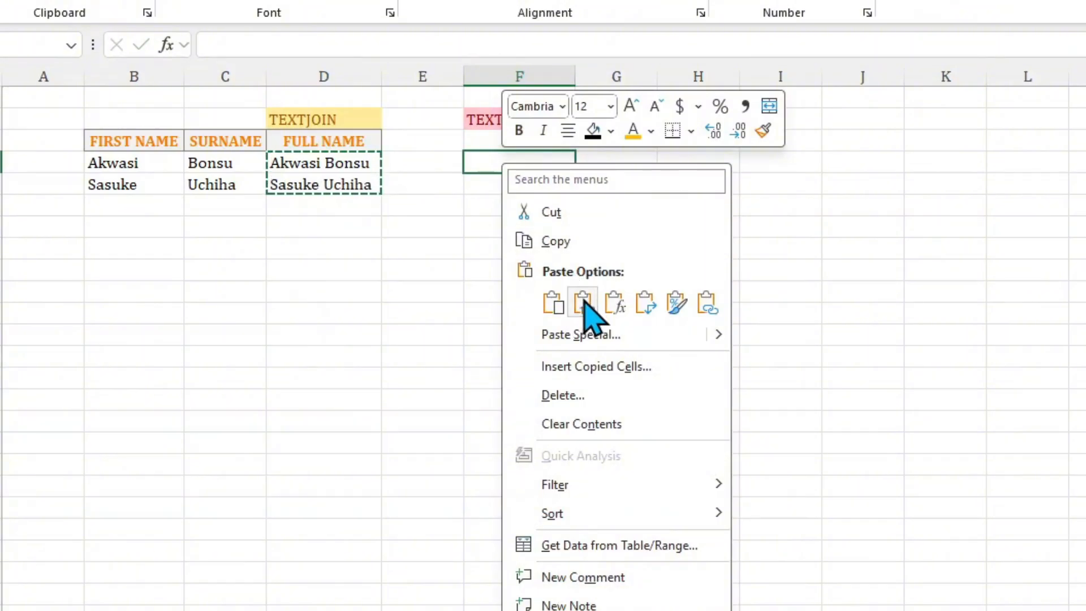
{"action": "left_click", "coordinate": [586, 304]}
Start a TEXTSPLIT formula in cell G4 beside the pasted full names and open its function arguments.
{"action": "left_click", "coordinate": [614, 164]}
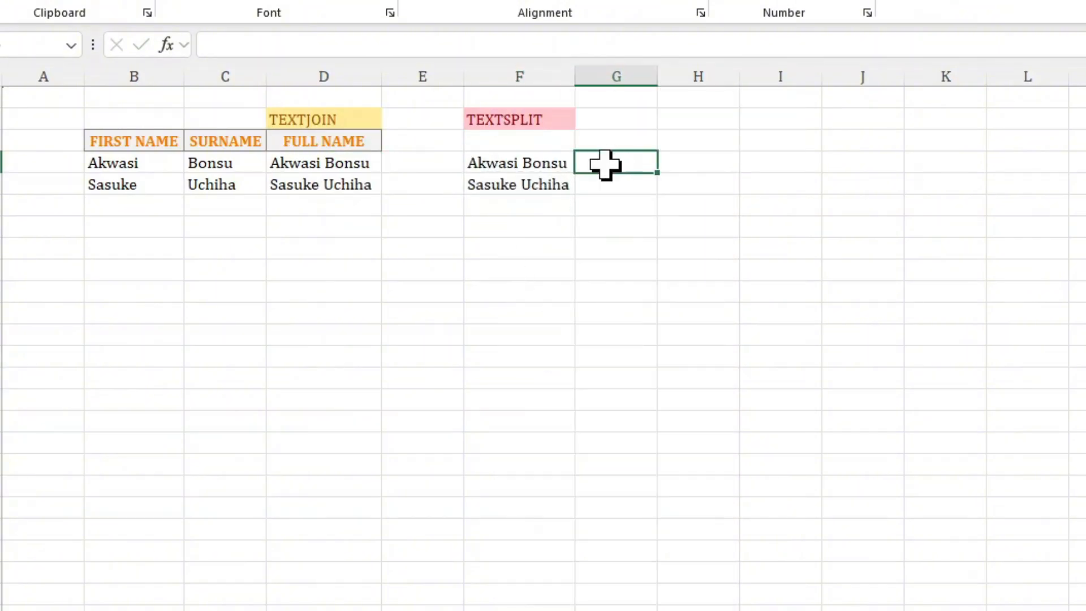
{"action": "left_click", "coordinate": [233, 47]}
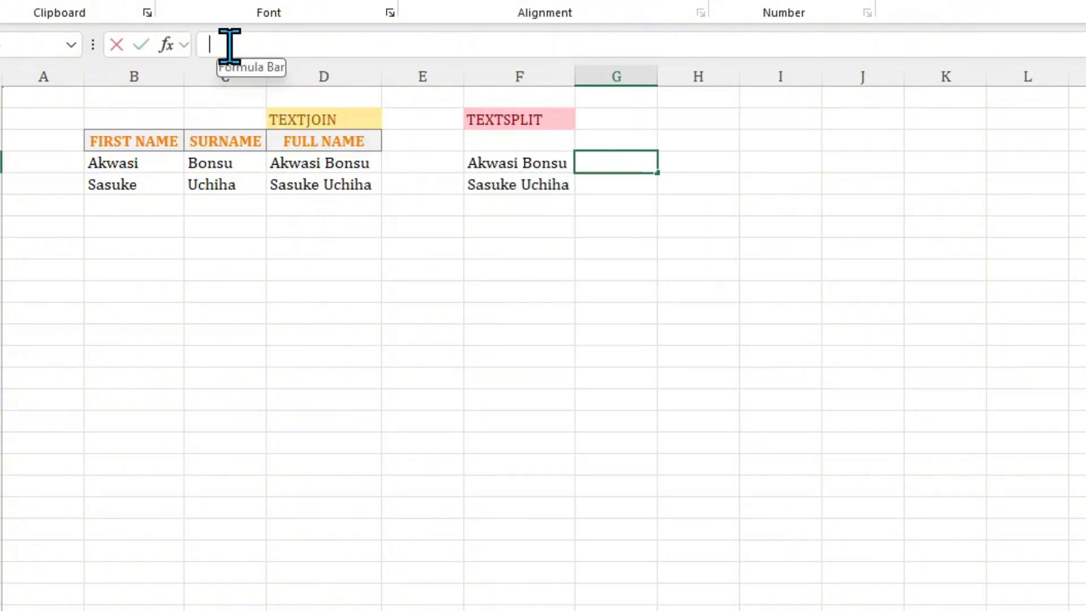
{"action": "type", "text": "=TEXT"}
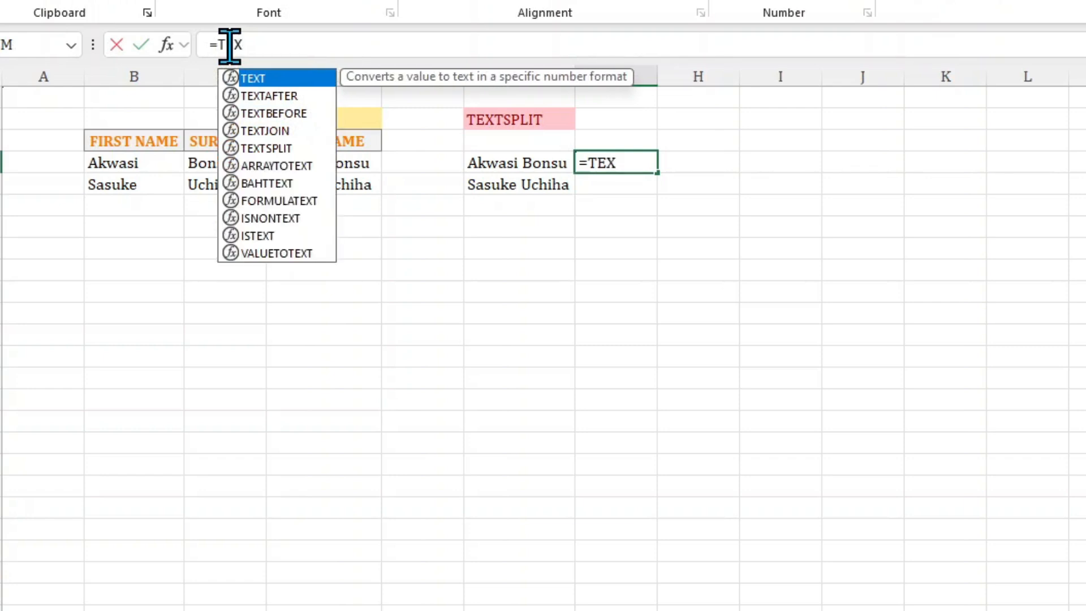
{"action": "double_click", "coordinate": [276, 149]}
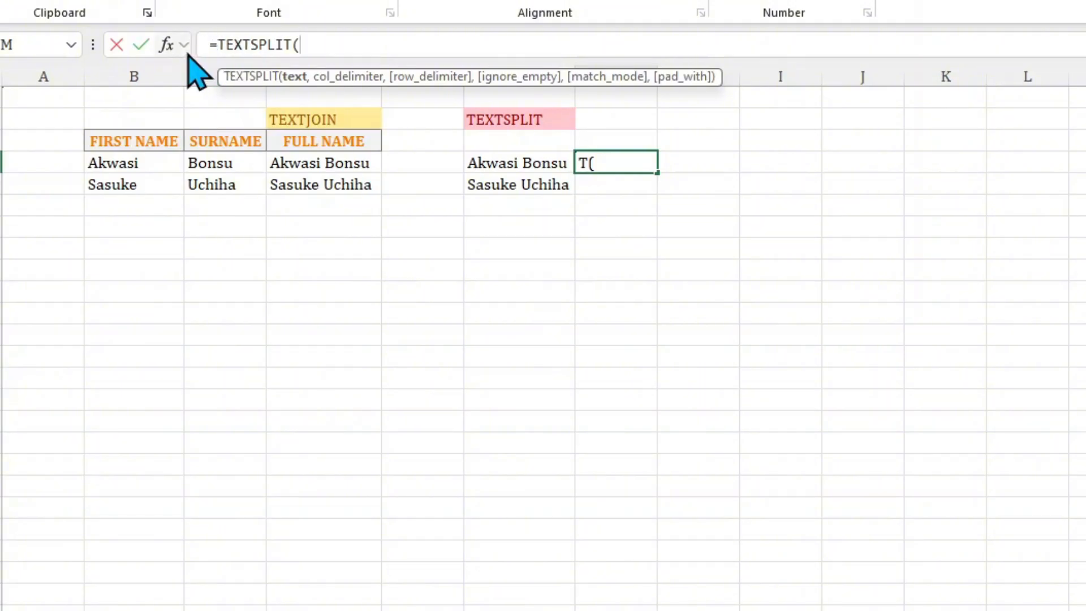
{"action": "left_click", "coordinate": [166, 44]}
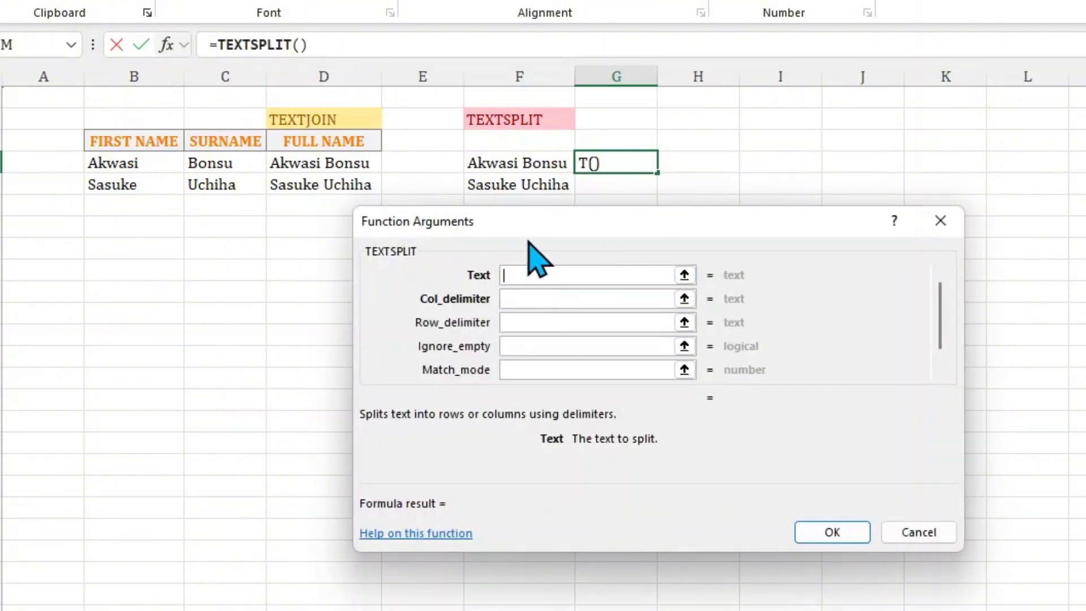
Set the TEXTSPLIT Text to F4 and Col_delimiter to " ", leave Row_delimiter blank, accept the formula, and fill it down to G5.
{"action": "left_click", "coordinate": [503, 163]}
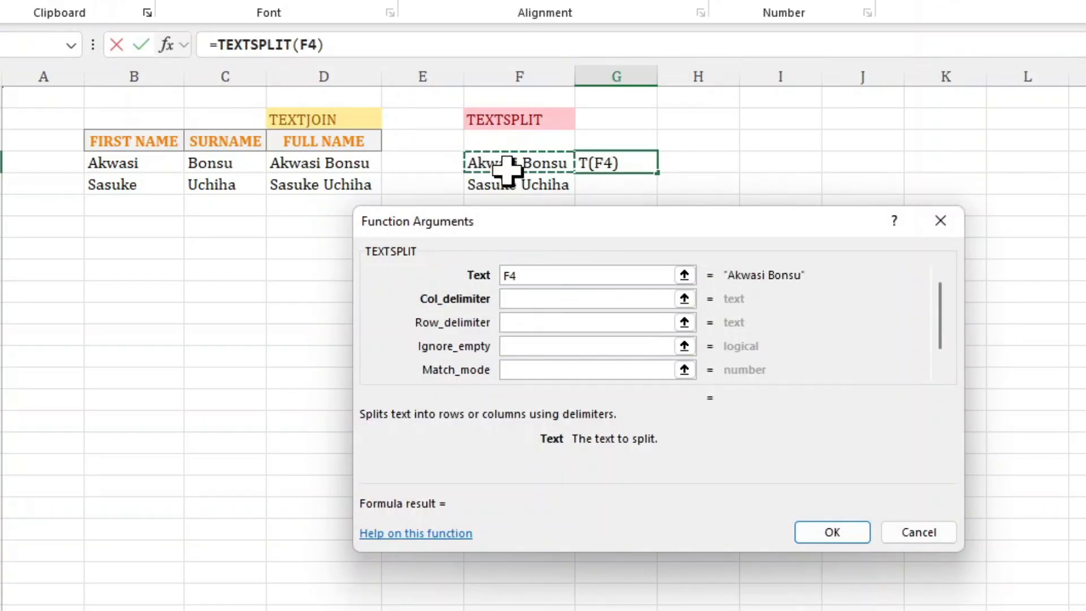
{"action": "left_click", "coordinate": [529, 300]}
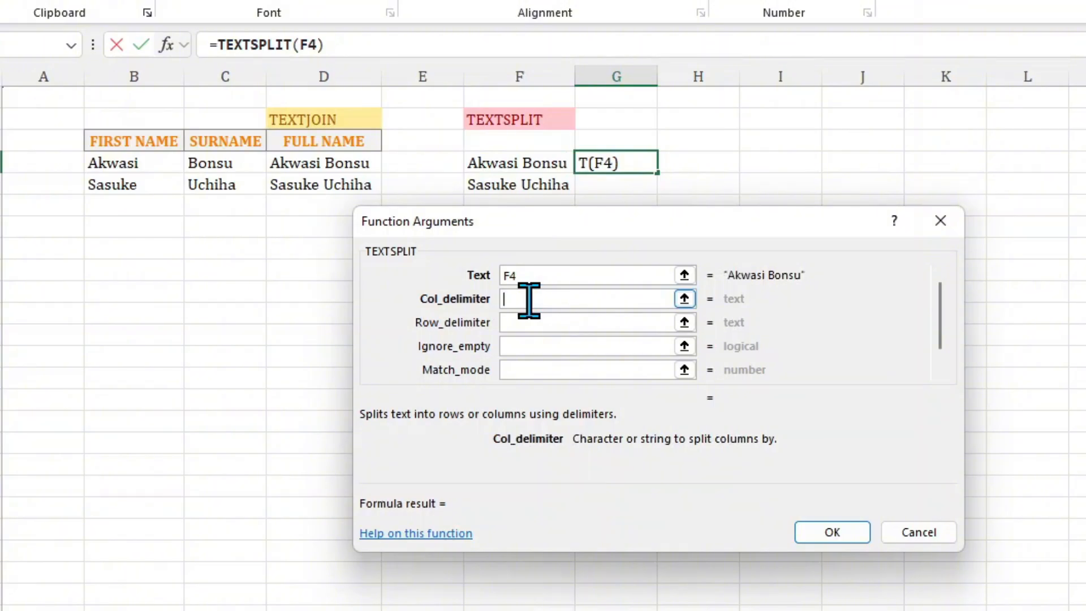
{"action": "type", "text": "\" \""}
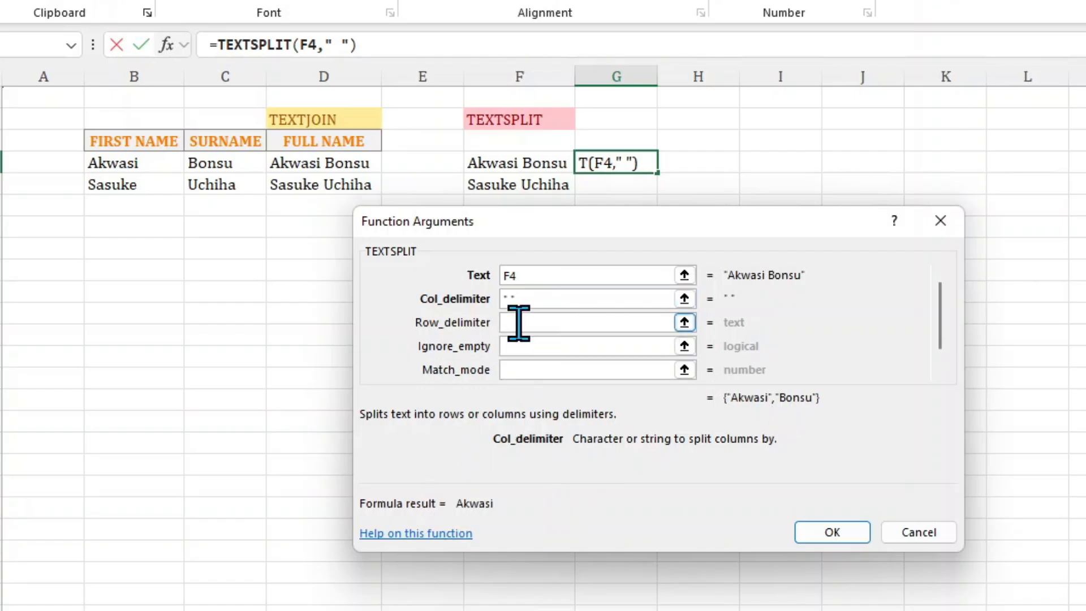
{"action": "left_click", "coordinate": [520, 322]}
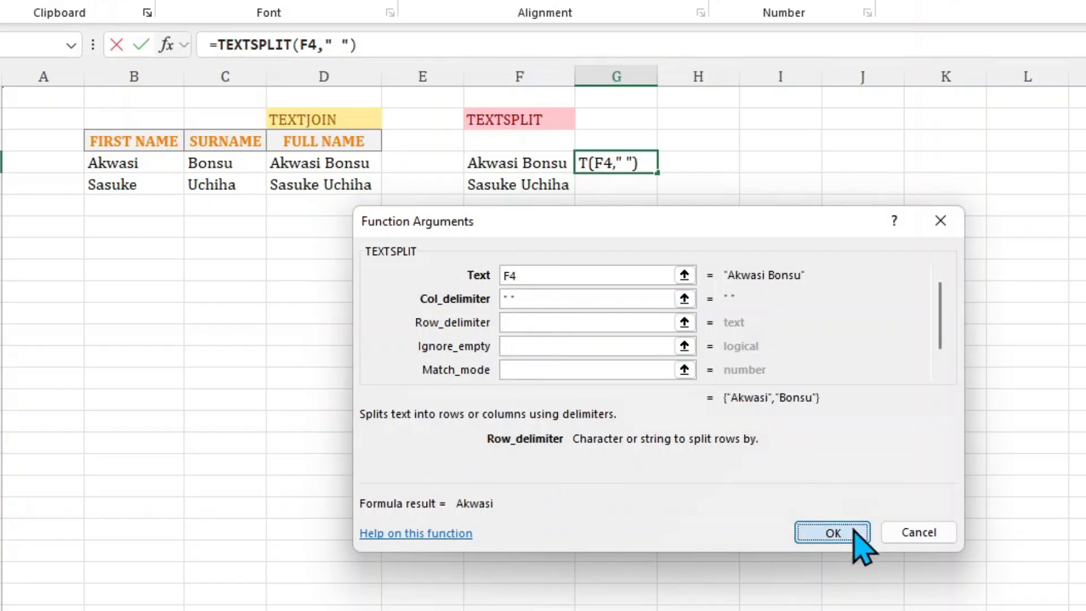
{"action": "left_click", "coordinate": [832, 532]}
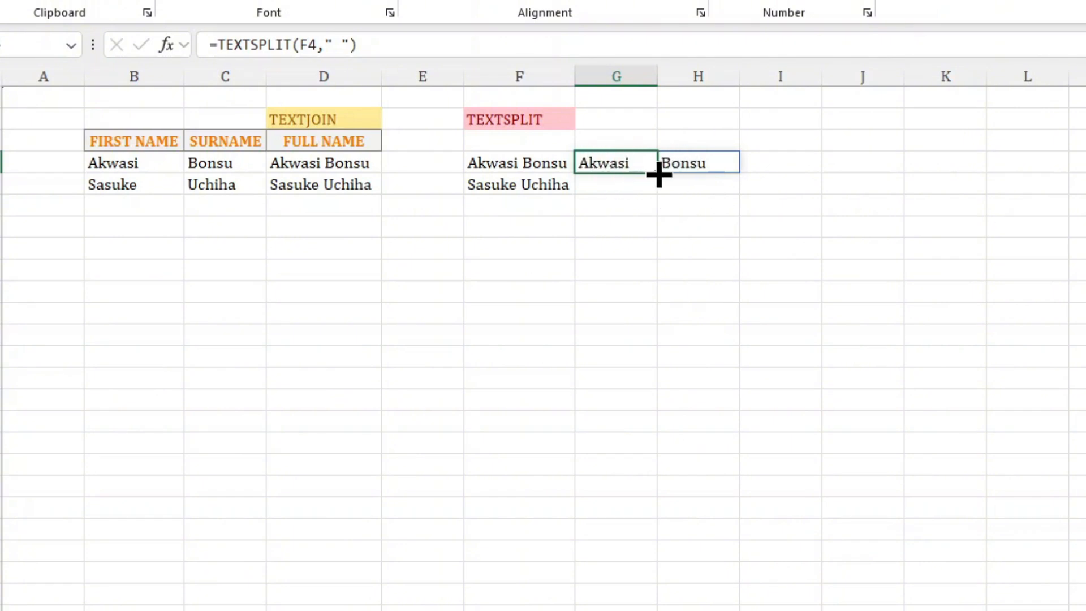
{"action": "left_click_drag", "start_coordinate": [659, 174], "coordinate": [664, 187]}
{"action": "left_click", "coordinate": [625, 187]}
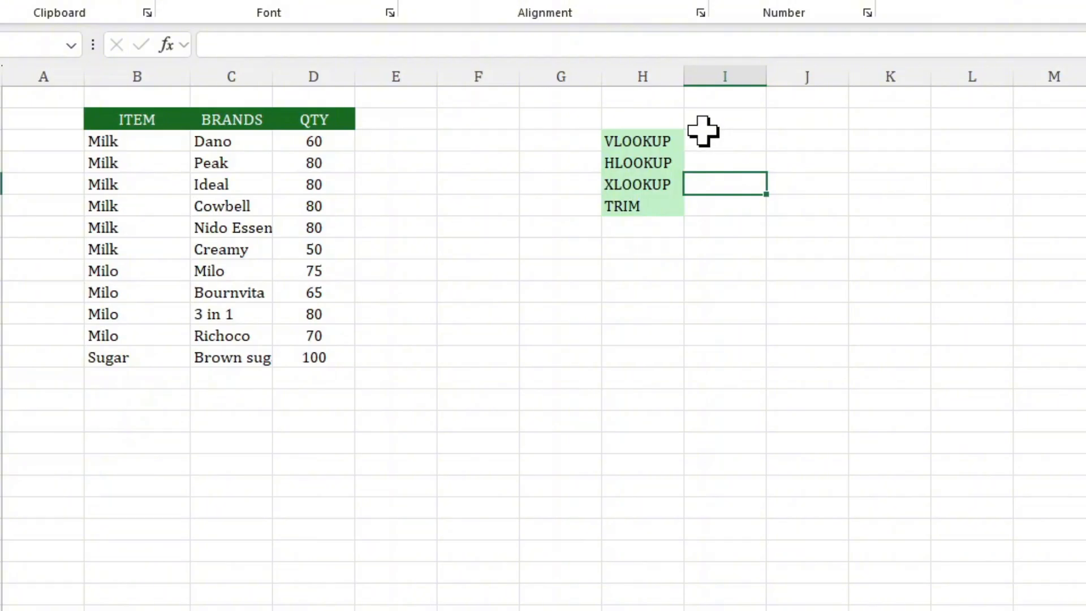
{"action": "left_click", "coordinate": [635, 162]}
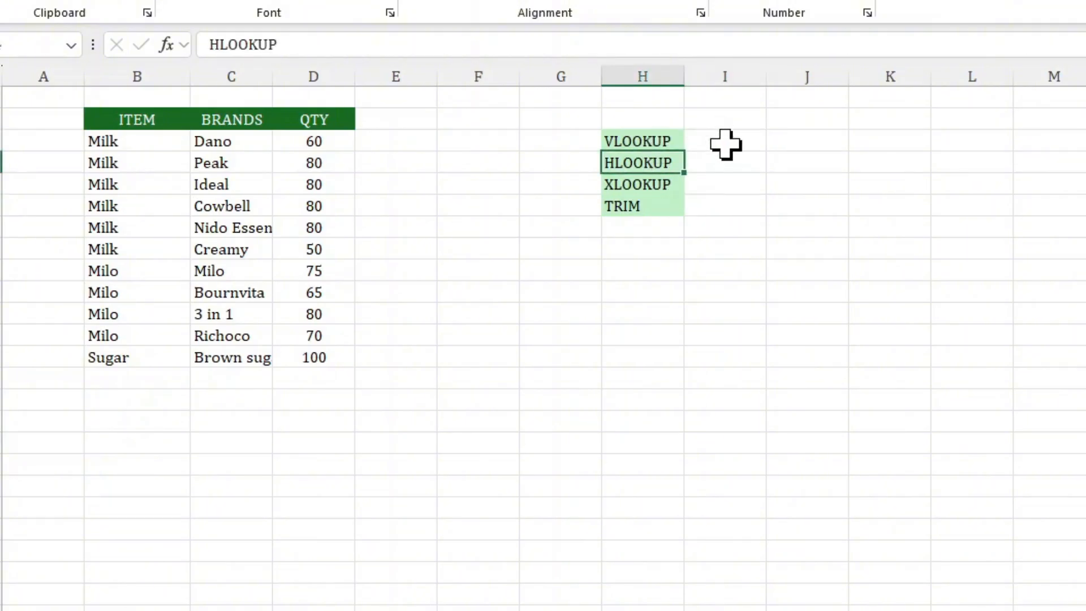
{"action": "left_click", "coordinate": [724, 145]}
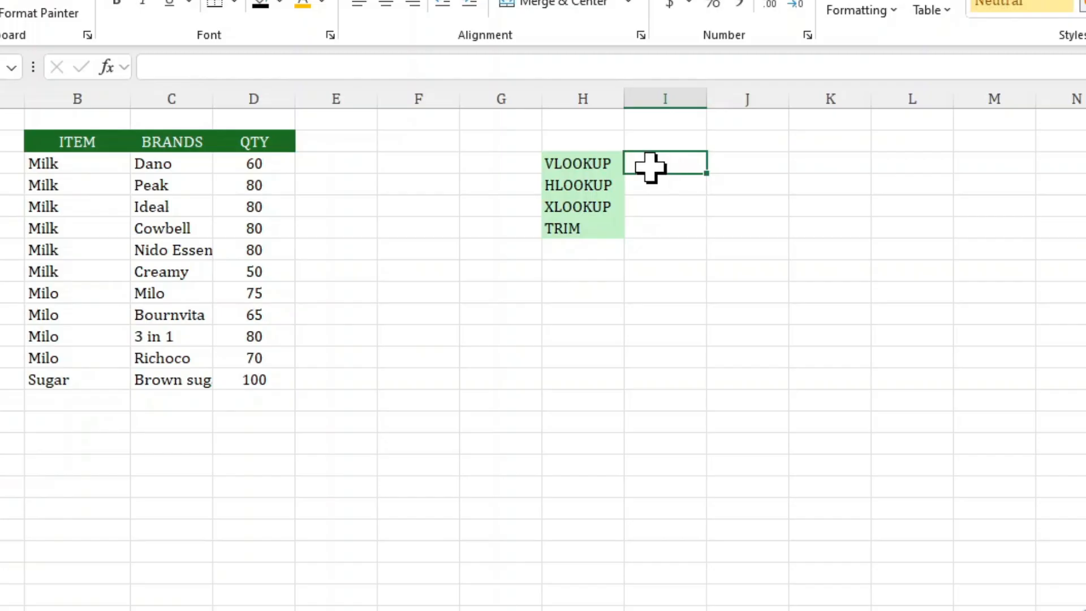
{"action": "left_click", "coordinate": [166, 67]}
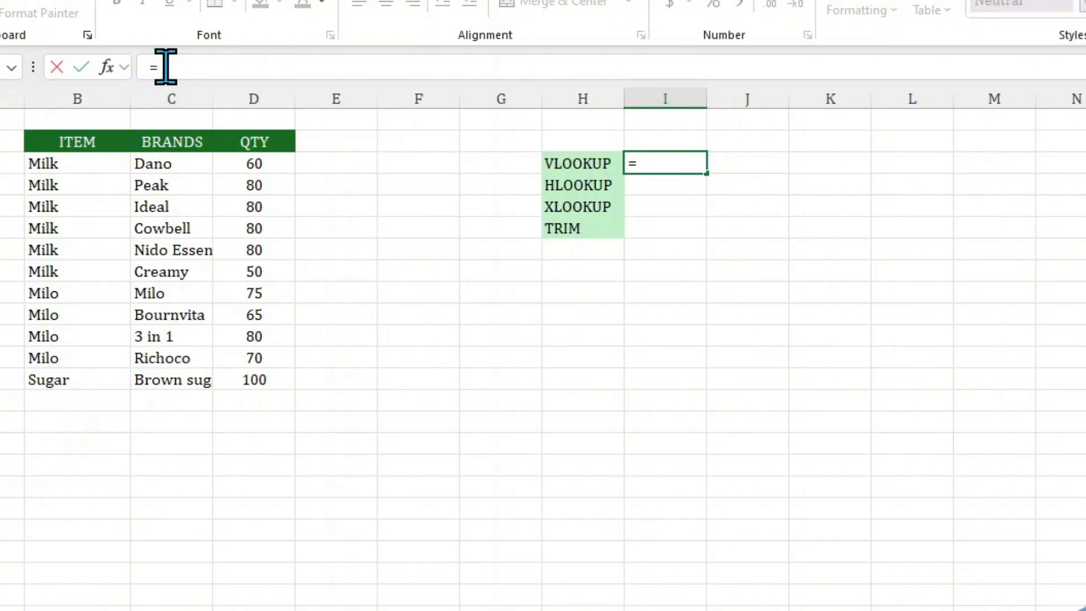
{"action": "type", "text": "=vloo"}
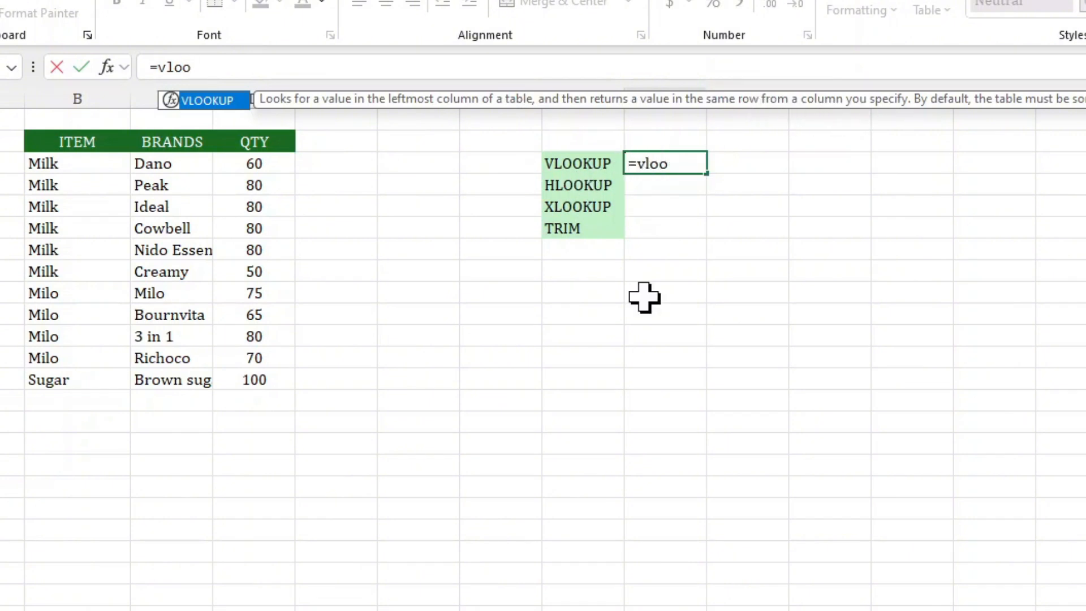
{"action": "key", "text": "Escape"}
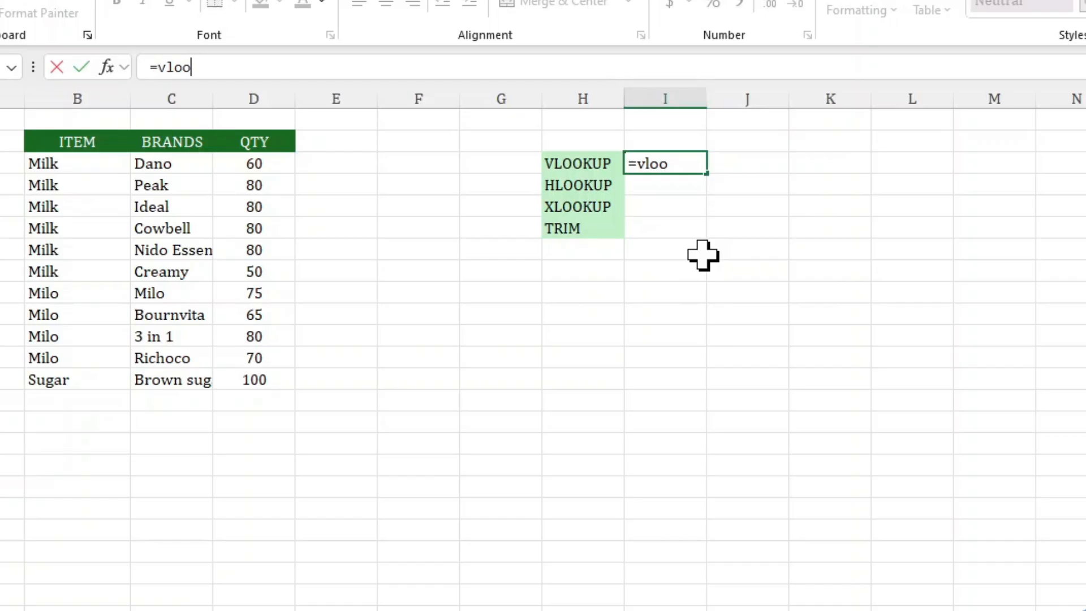
{"action": "left_click", "coordinate": [662, 209]}
{"action": "left_click", "coordinate": [663, 161]}
{"action": "key", "text": "Delete"}
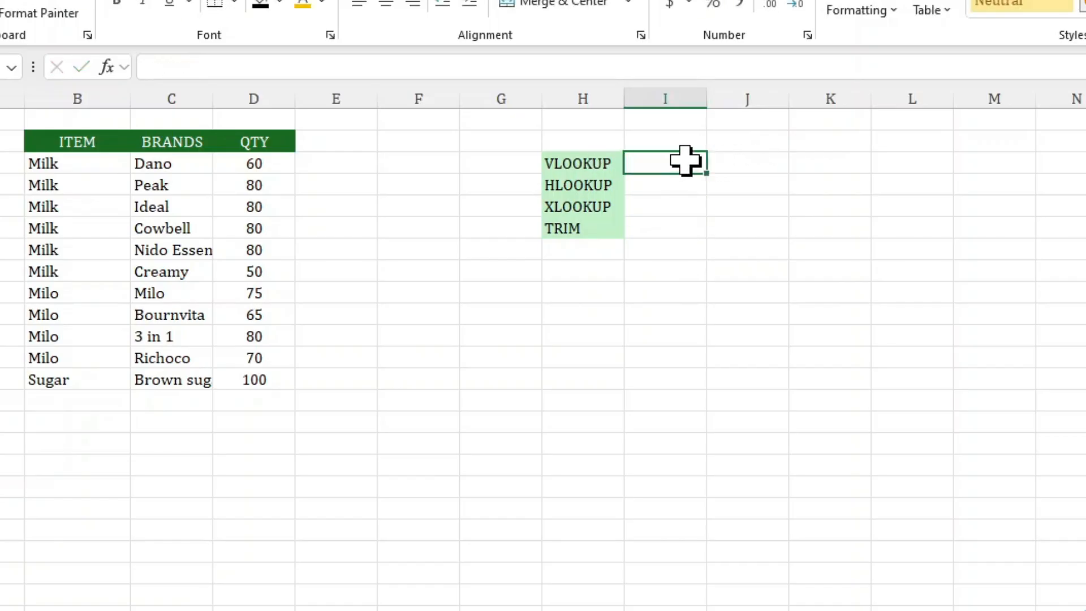
Enter Dano as the lookup brand in I3 and start a VLOOKUP in J3 with its function arguments open.
{"action": "type", "text": "Dano"}
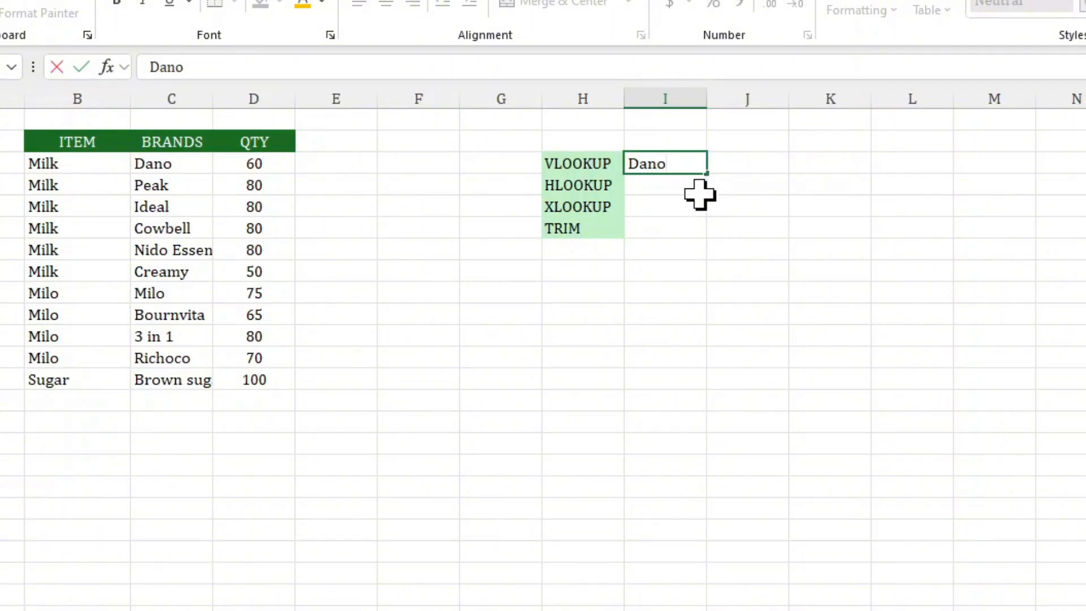
{"action": "left_click", "coordinate": [743, 164]}
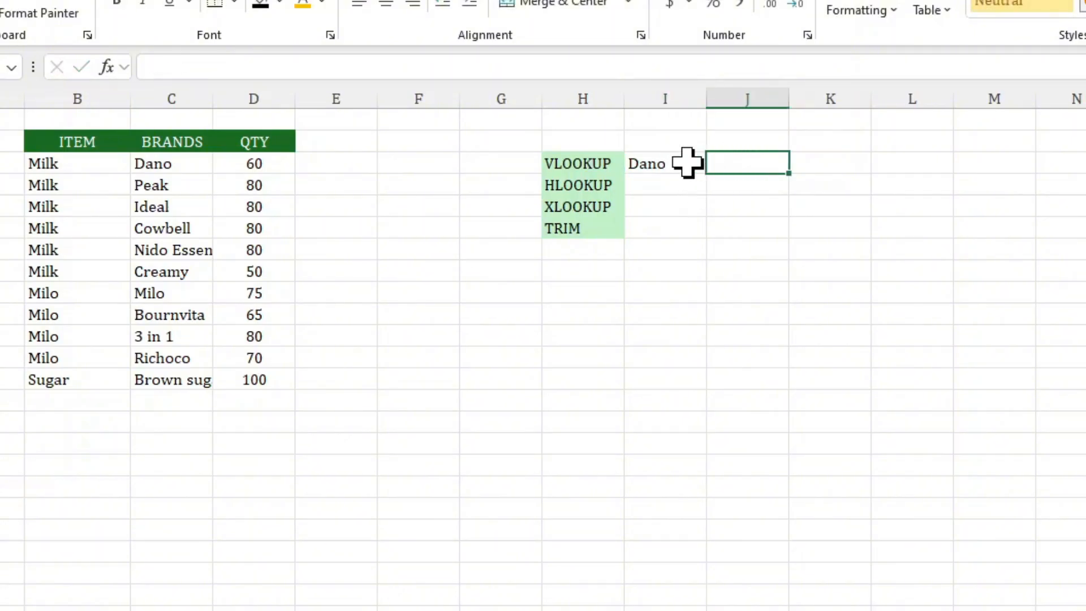
{"action": "left_click", "coordinate": [246, 59]}
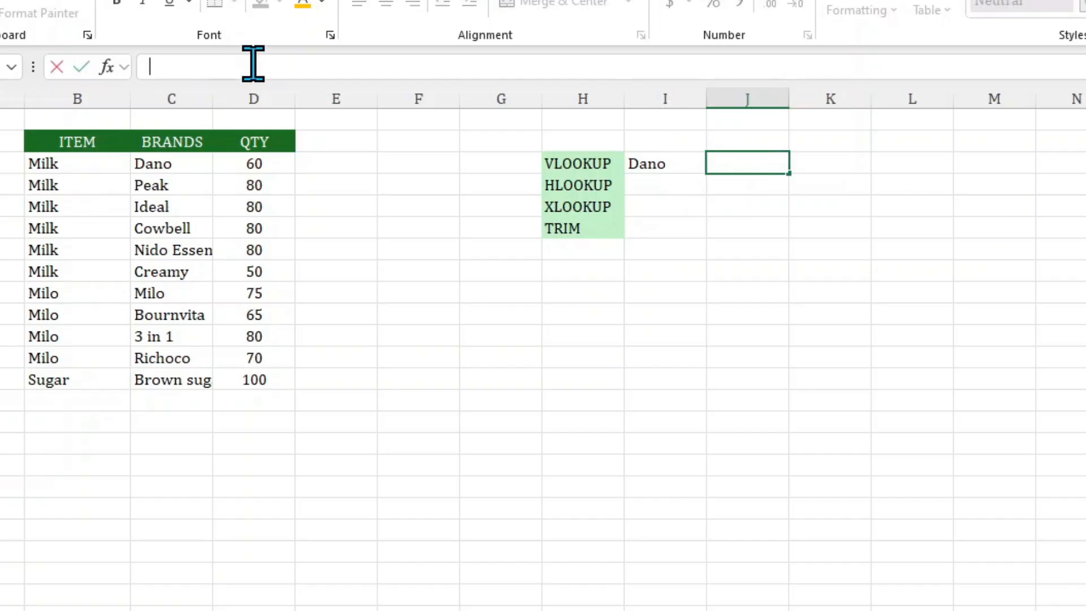
{"action": "type", "text": "=vlook"}
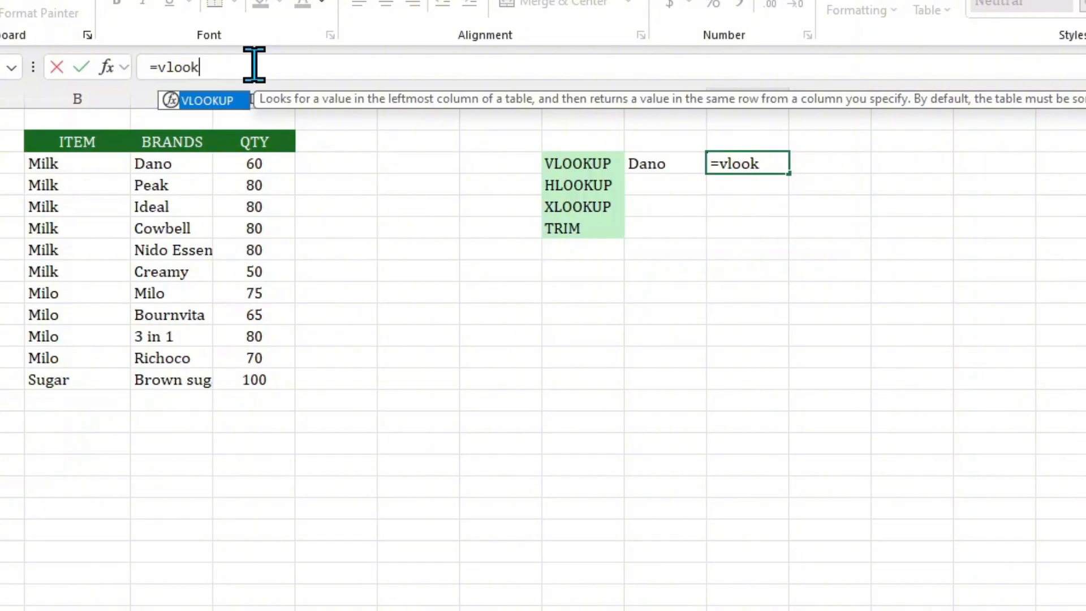
{"action": "key", "text": "Tab"}
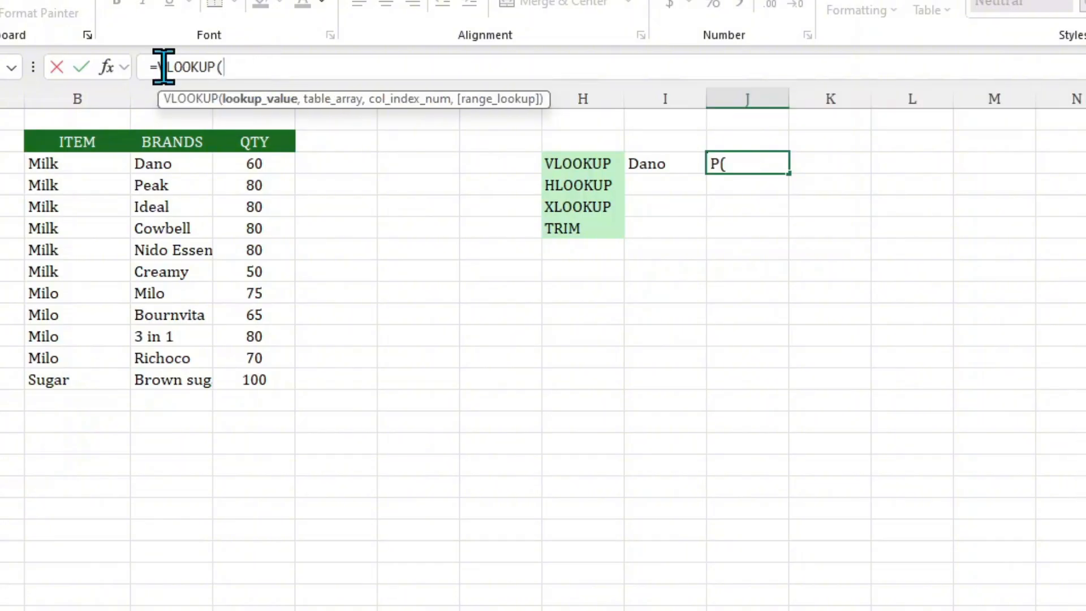
{"action": "left_click", "coordinate": [107, 68]}
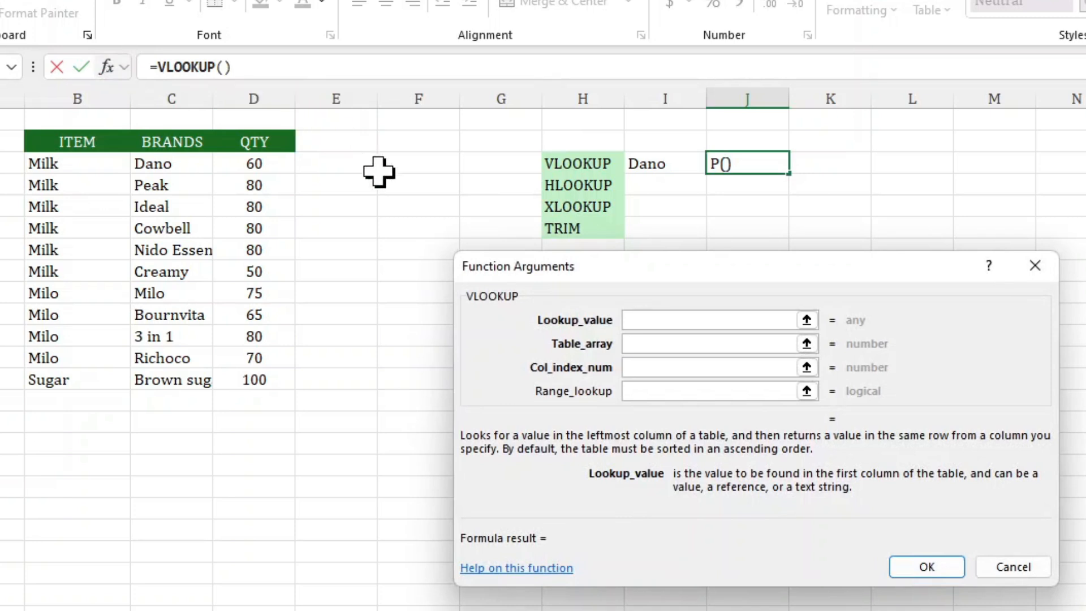
{"action": "left_click_drag", "start_coordinate": [649, 273], "coordinate": [671, 267]}
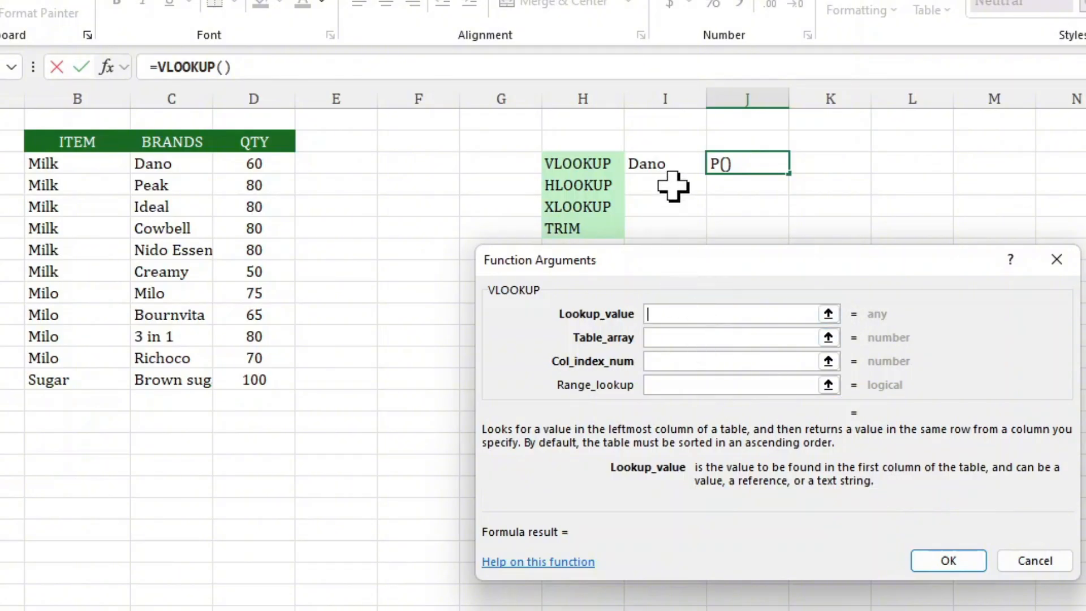
{"action": "left_click", "coordinate": [651, 168]}
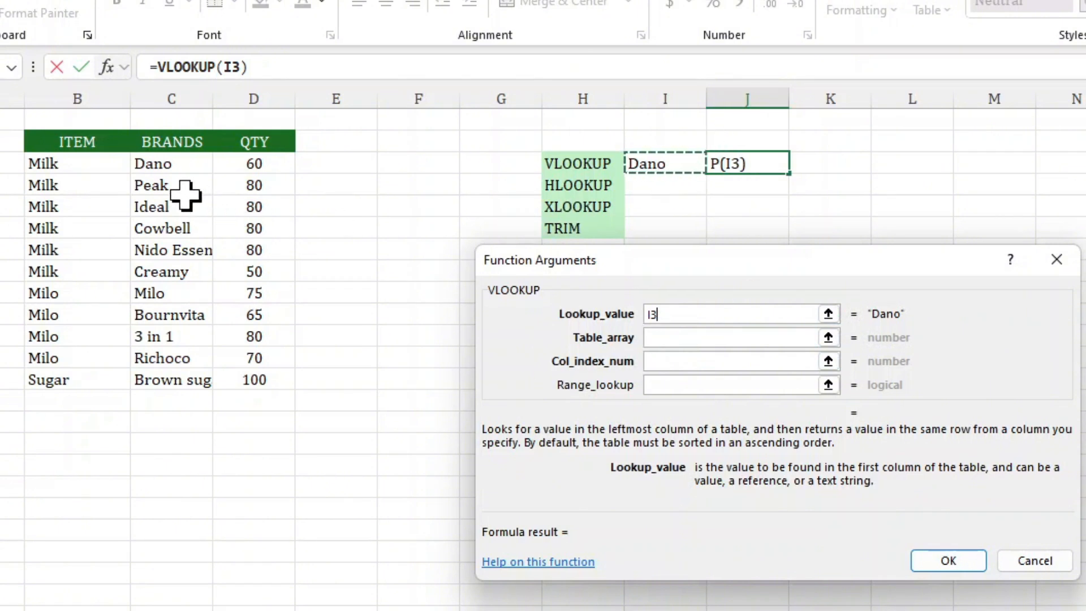
{"action": "left_click_drag", "start_coordinate": [154, 162], "coordinate": [259, 379]}
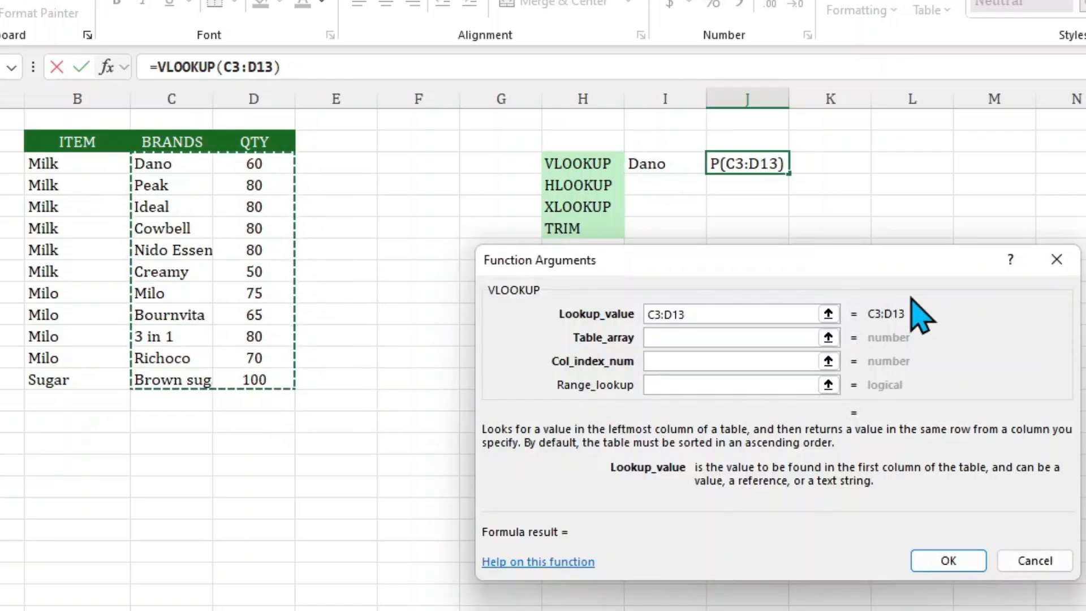
{"action": "key", "text": "BackSpace"}
{"action": "key", "text": "BackSpace"}
{"action": "key", "text": "BackSpace"}
{"action": "key", "text": "BackSpace"}
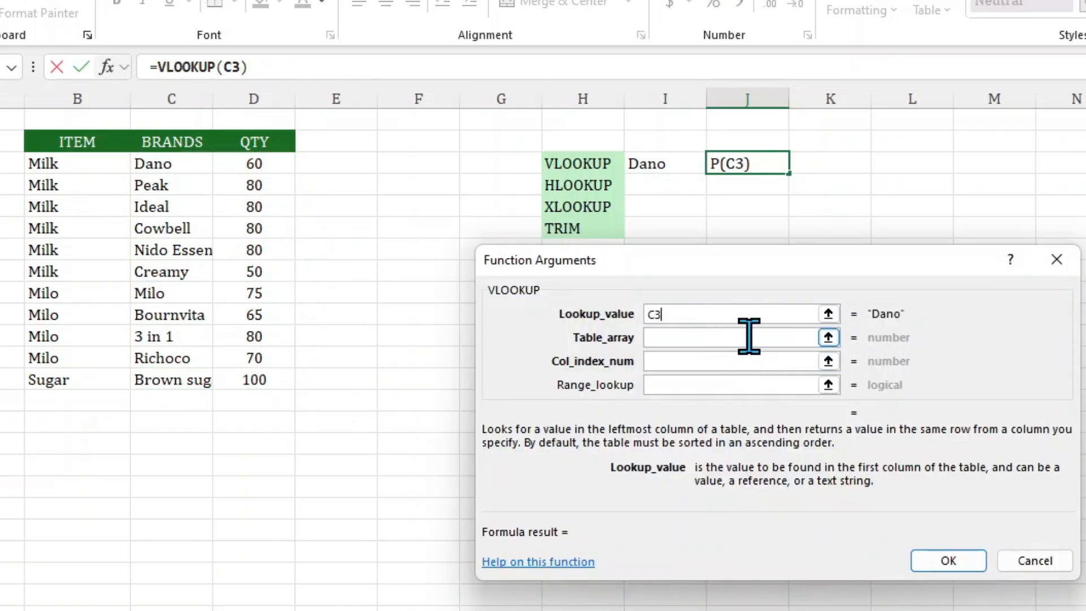
Set the VLOOKUP's lookup value to I3 and its table array to C3:D13.
{"action": "left_click", "coordinate": [654, 164]}
{"action": "left_click", "coordinate": [678, 338]}
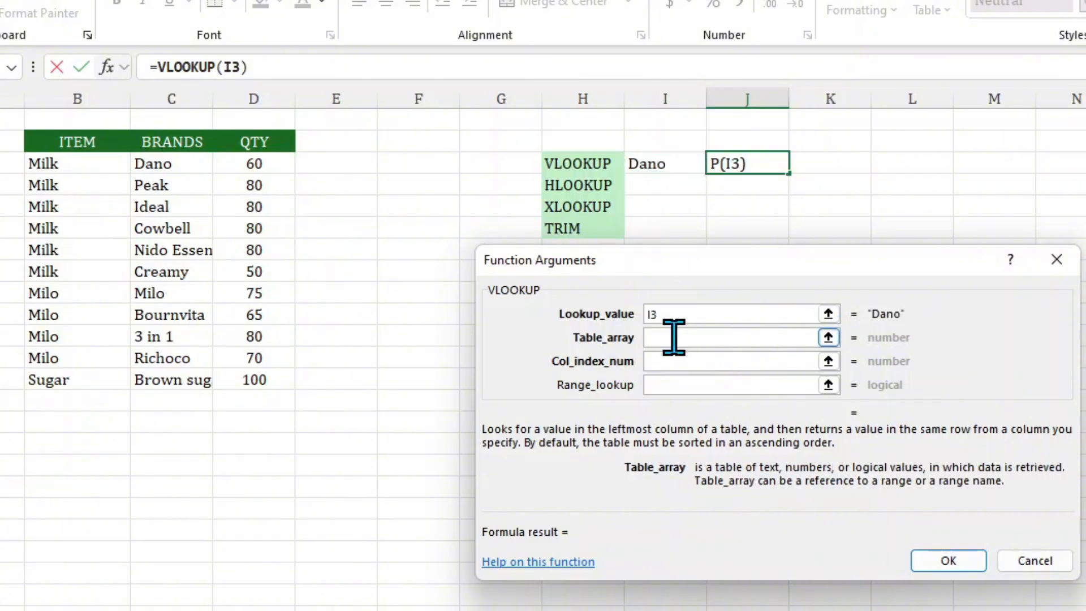
{"action": "left_click_drag", "start_coordinate": [145, 169], "coordinate": [291, 381]}
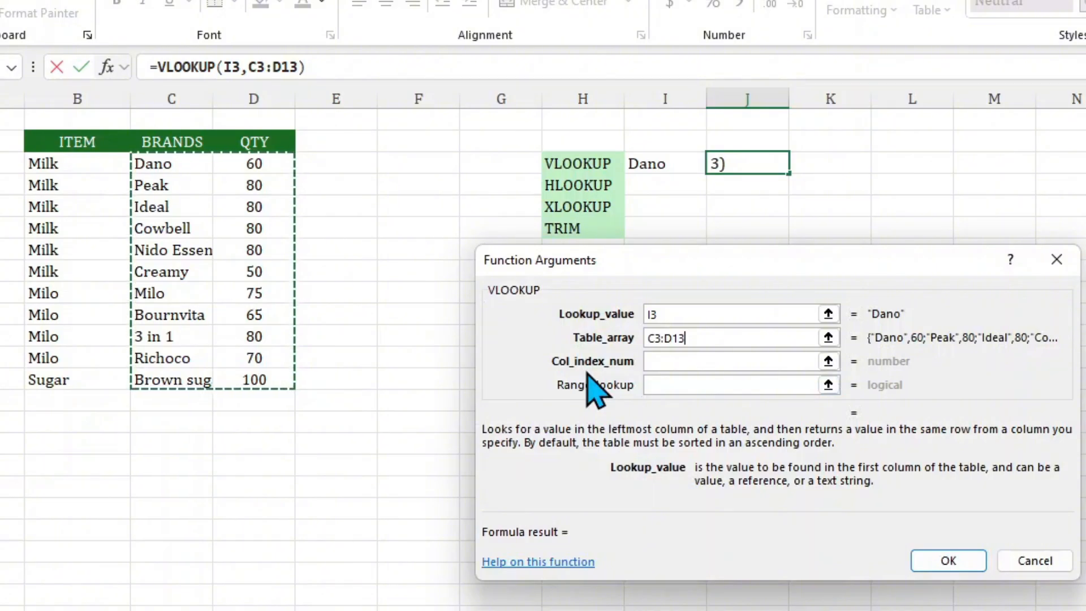
Set the VLOOKUP's column index to 2 and range lookup to 0, and complete the formula in J3.
{"action": "left_click", "coordinate": [653, 365]}
{"action": "left_click", "coordinate": [660, 363]}
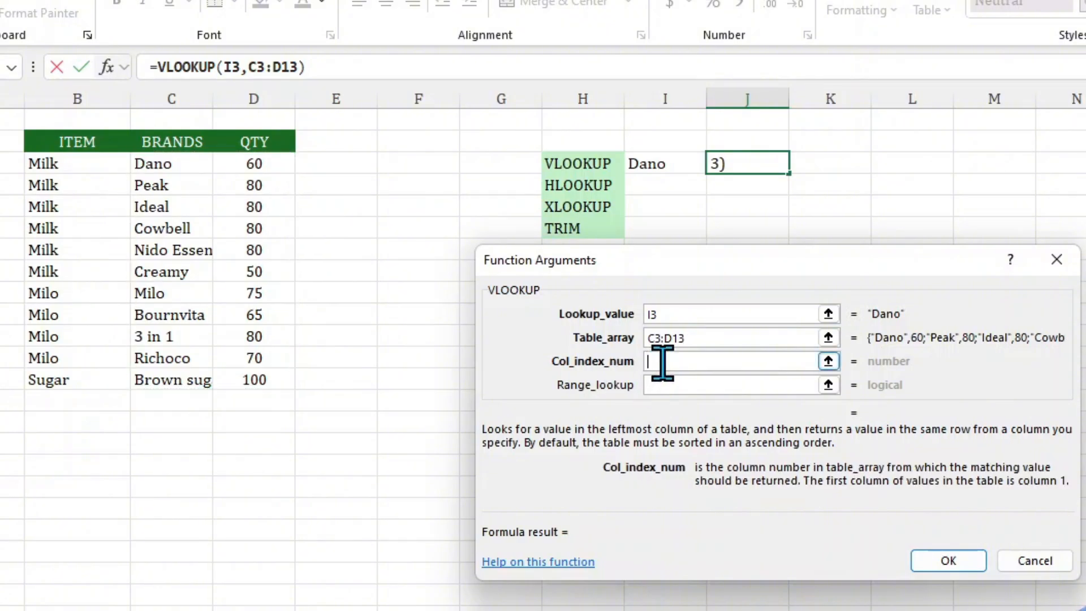
{"action": "type", "text": "2"}
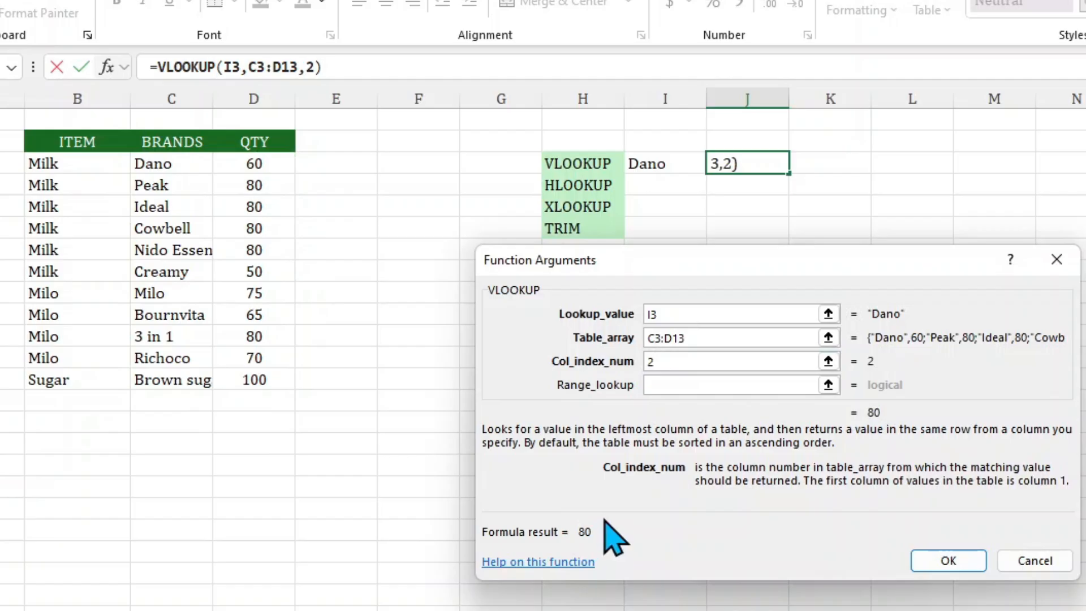
{"action": "left_click", "coordinate": [666, 385]}
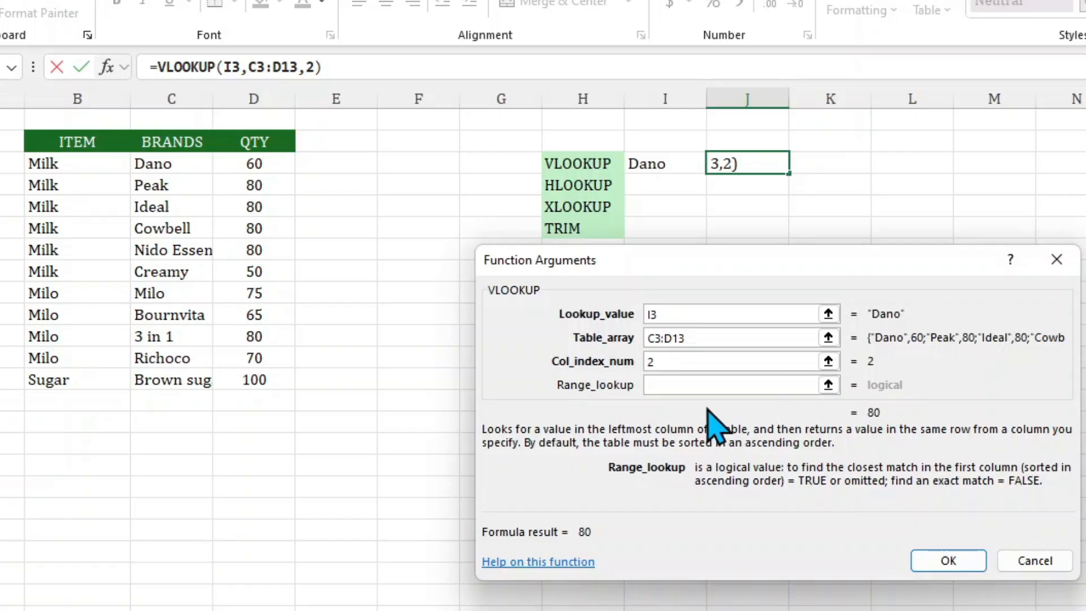
{"action": "type", "text": "0"}
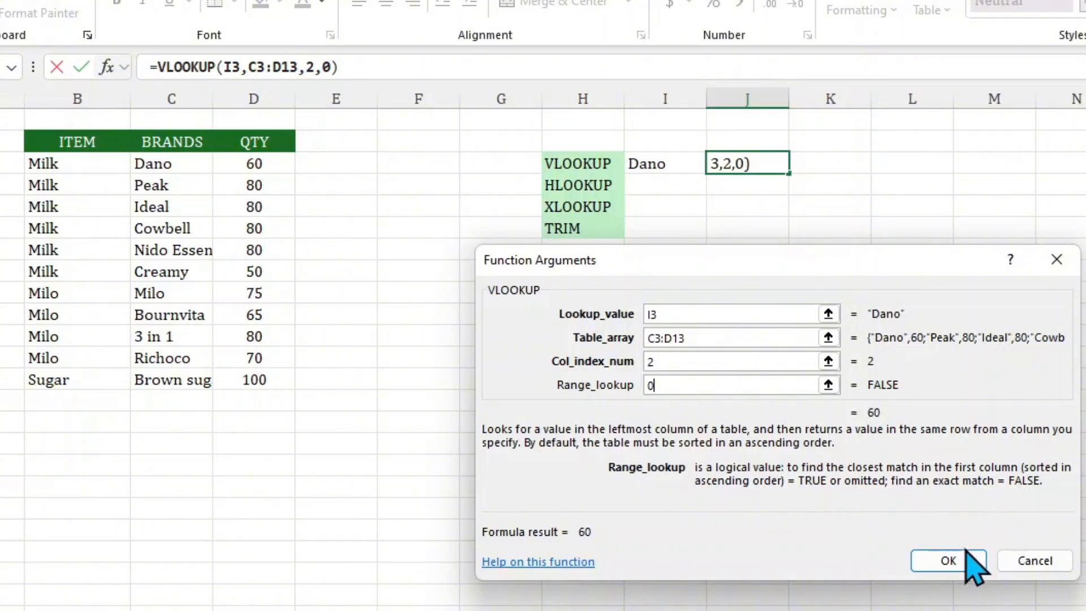
{"action": "left_click", "coordinate": [949, 568]}
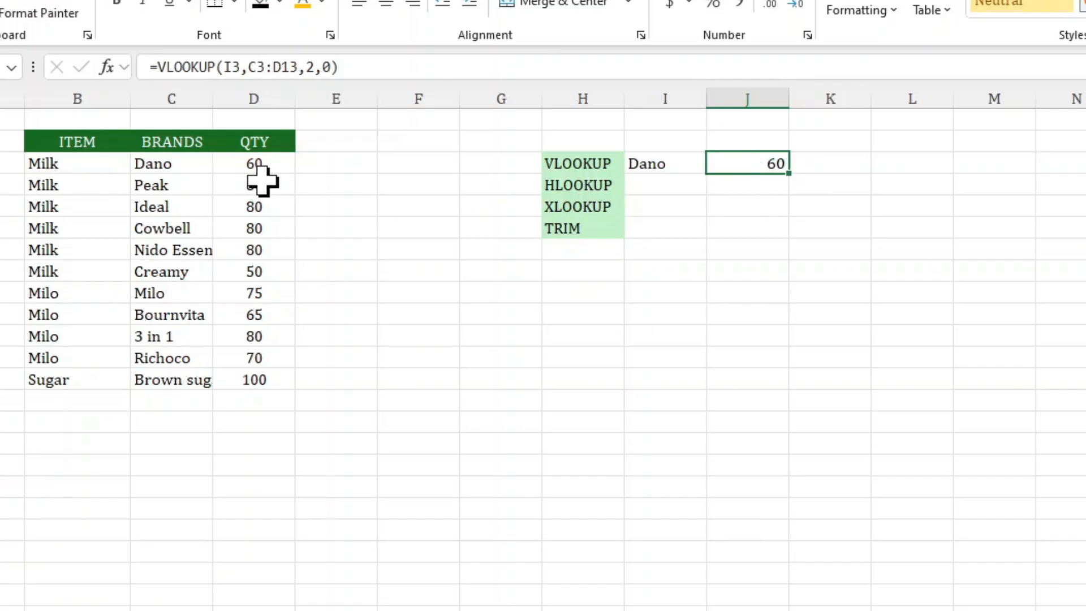
Change Dano's quantity in D3 to 80.
{"action": "left_click", "coordinate": [262, 163]}
{"action": "type", "text": "80"}
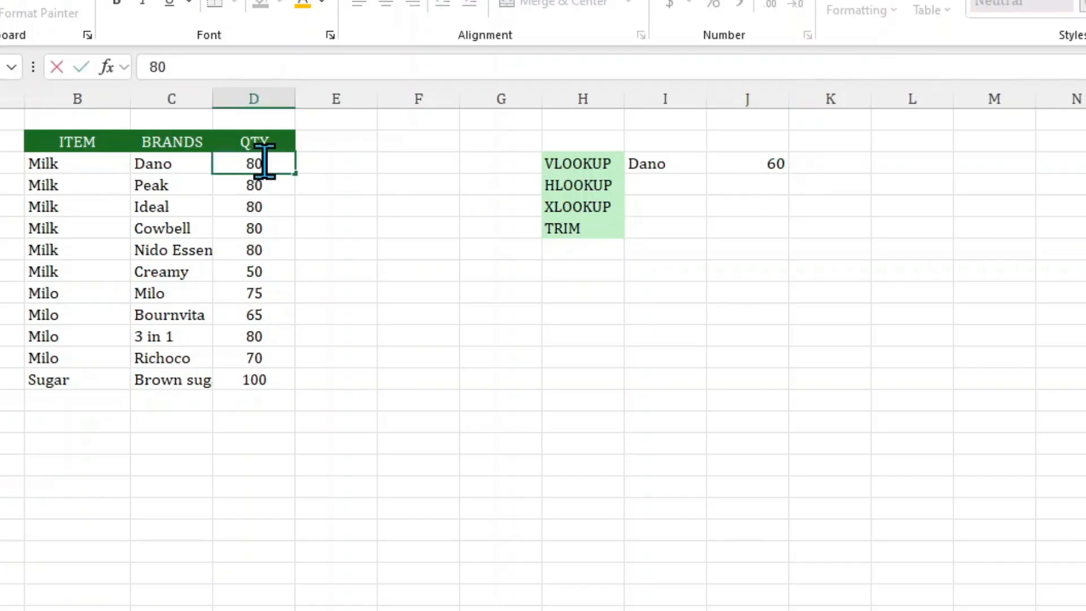
{"action": "key", "text": "Return"}
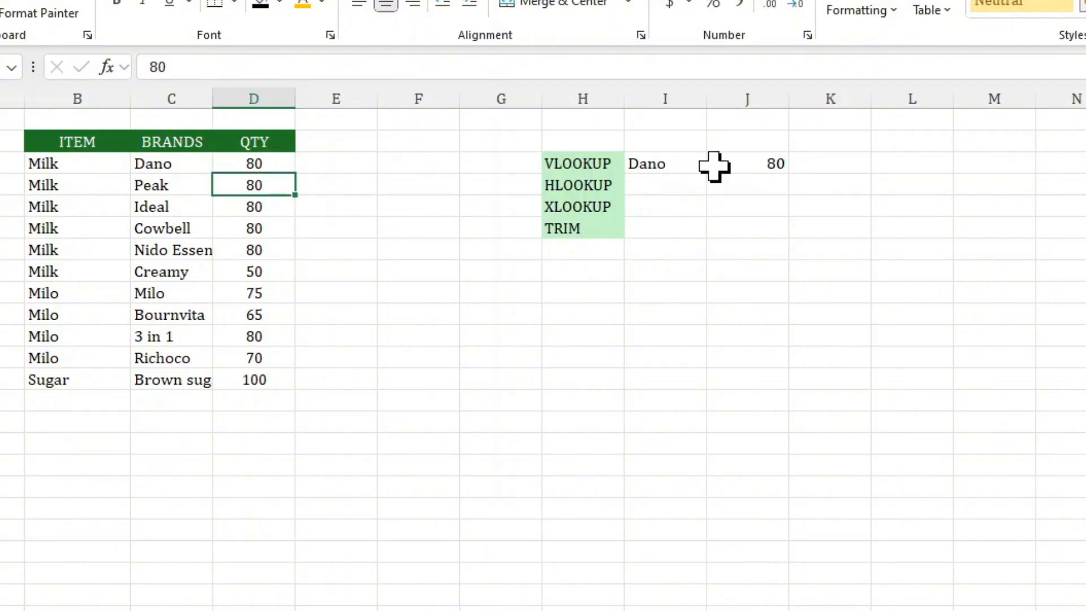
Test the VLOOKUP with Peak and finally Milo as the lookup brand in I3.
{"action": "left_click", "coordinate": [658, 165]}
{"action": "type", "text": "Peak"}
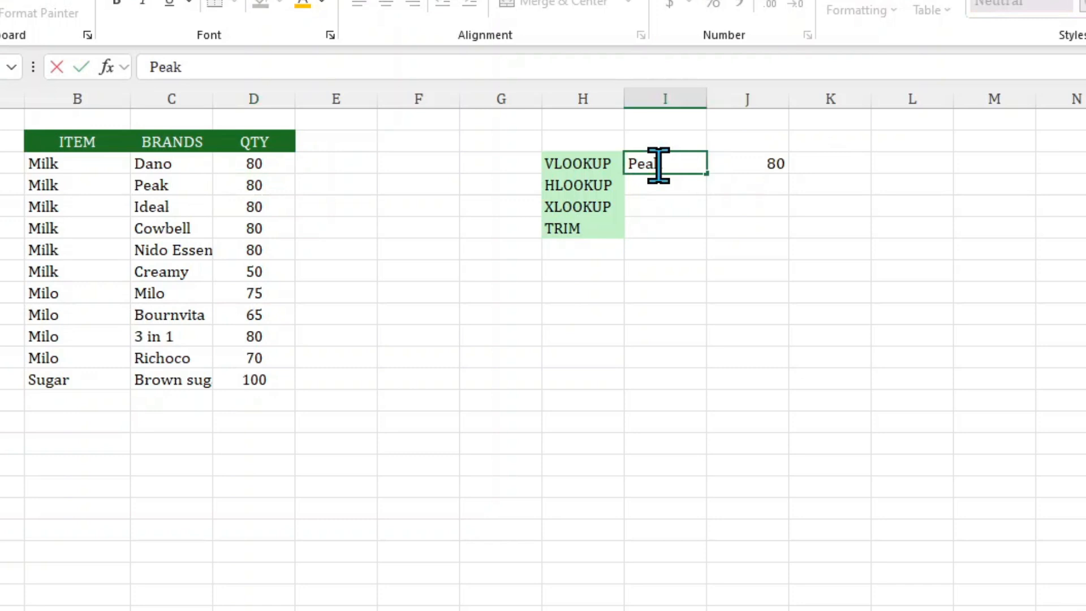
{"action": "key", "text": "Return"}
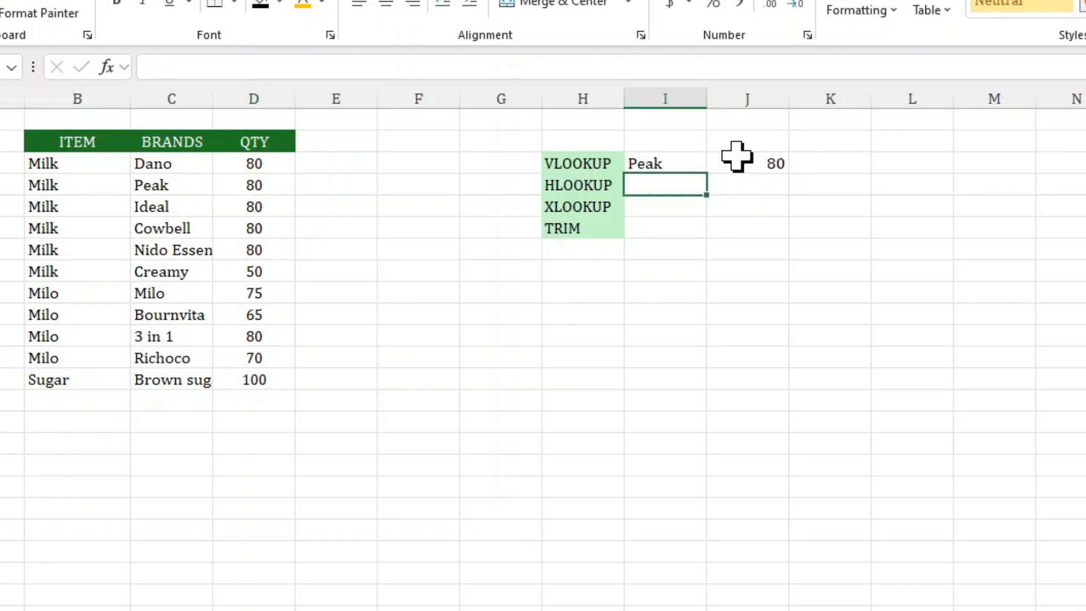
{"action": "left_click", "coordinate": [638, 164]}
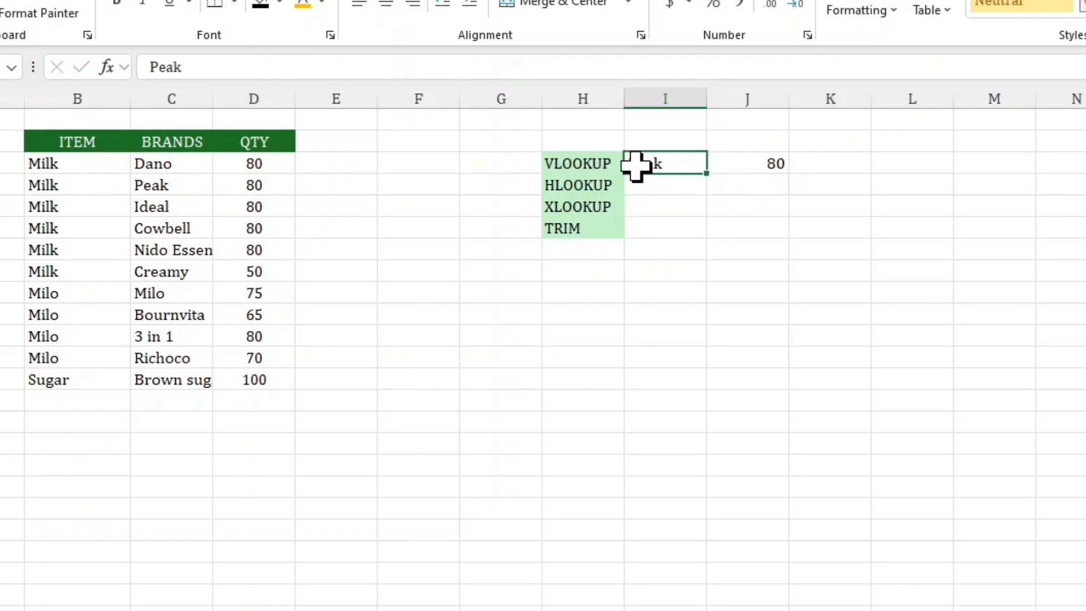
{"action": "type", "text": "Milo"}
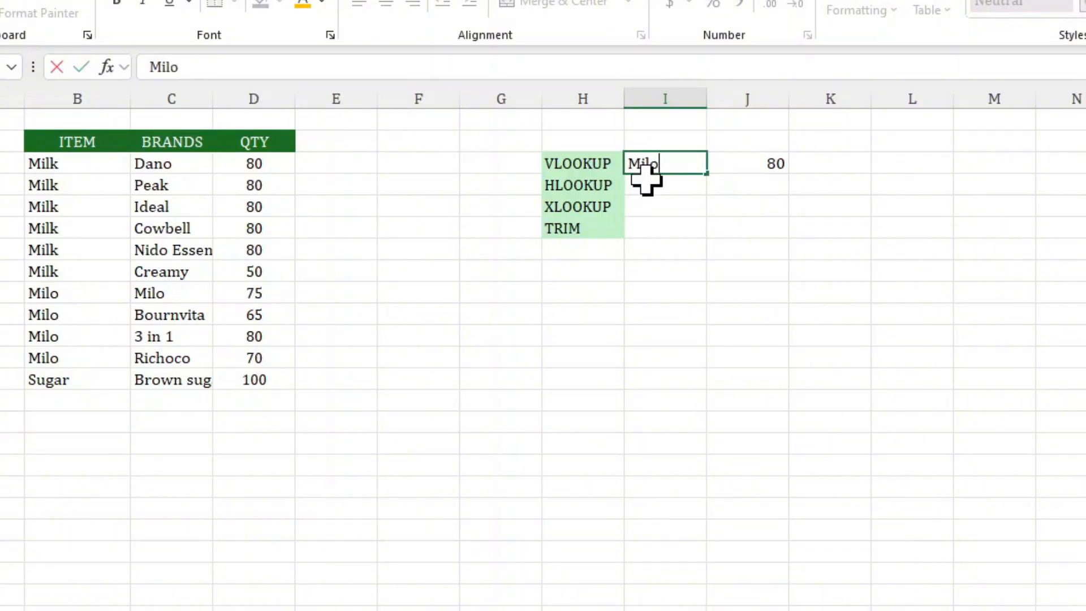
{"action": "key", "text": "Return"}
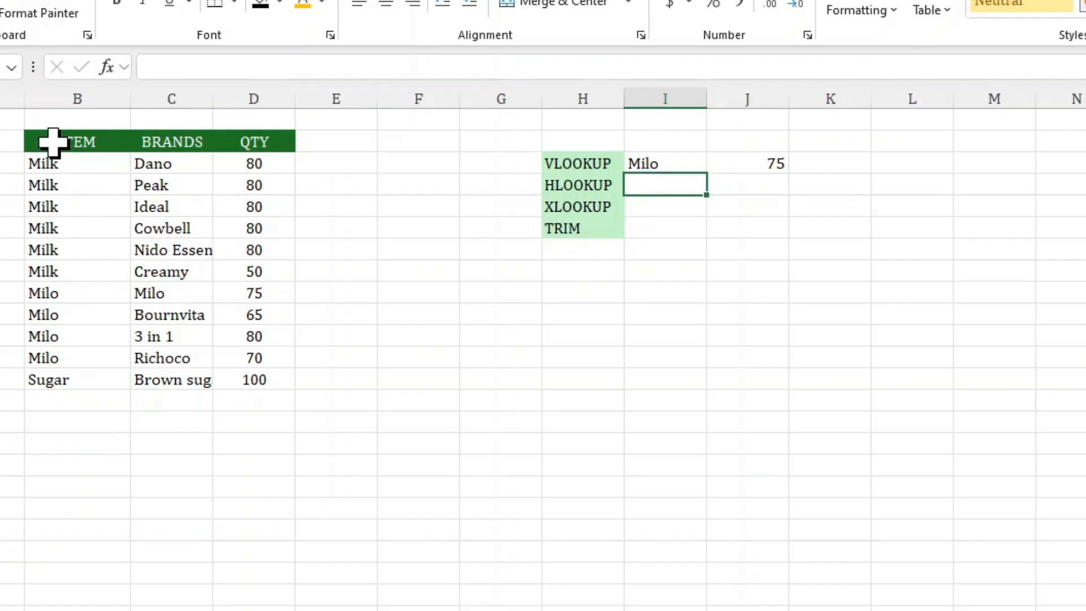
Transpose the item table into horizontal ITEMS, BRANDS and QTY rows starting at B16.
{"action": "left_click", "coordinate": [53, 142]}
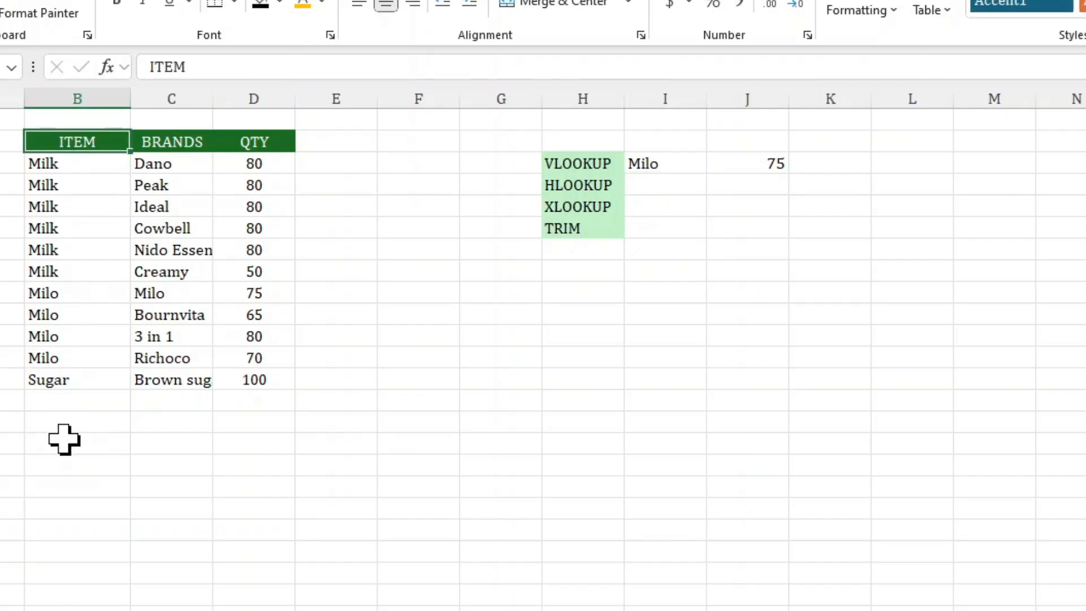
{"action": "left_click", "coordinate": [70, 445]}
{"action": "type", "text": "=trans"}
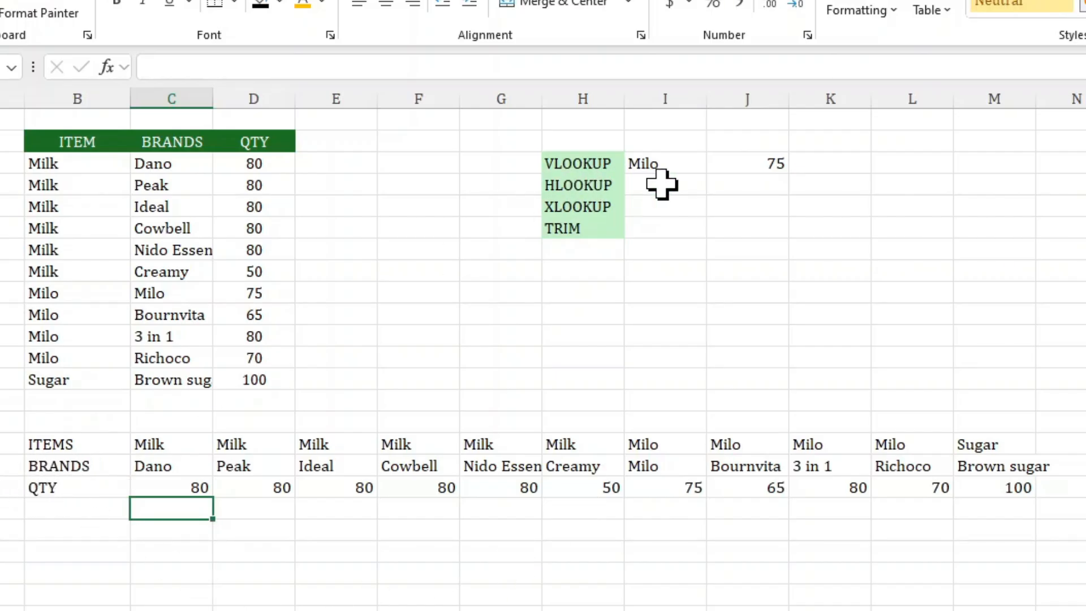
Reference the Bournvita brand in J17 as the HLOOKUP lookup value in I4, and select J4 for the formula.
{"action": "left_click", "coordinate": [662, 184]}
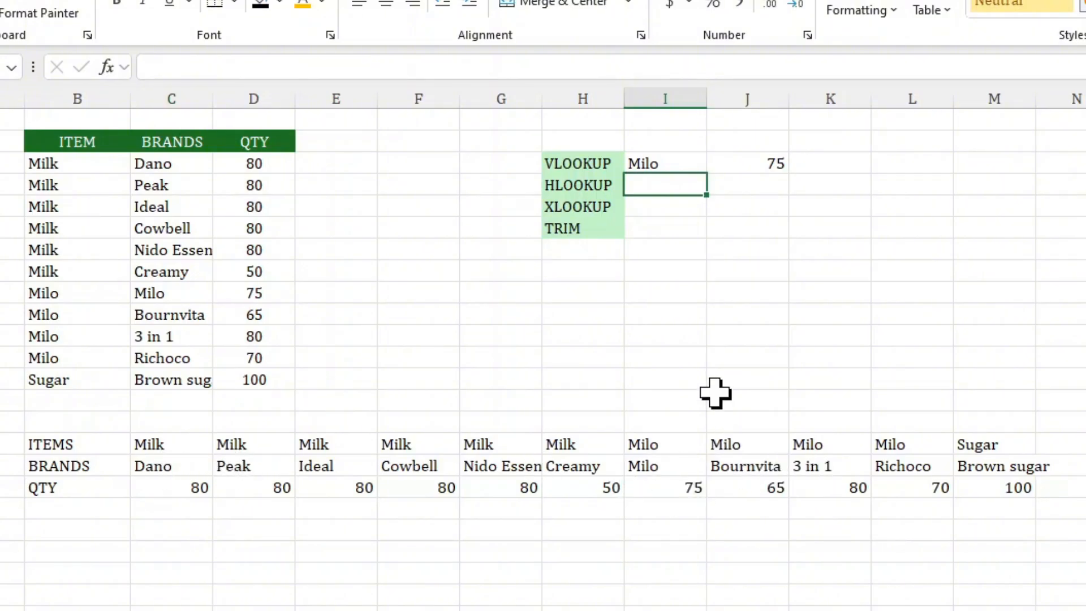
{"action": "type", "text": "="}
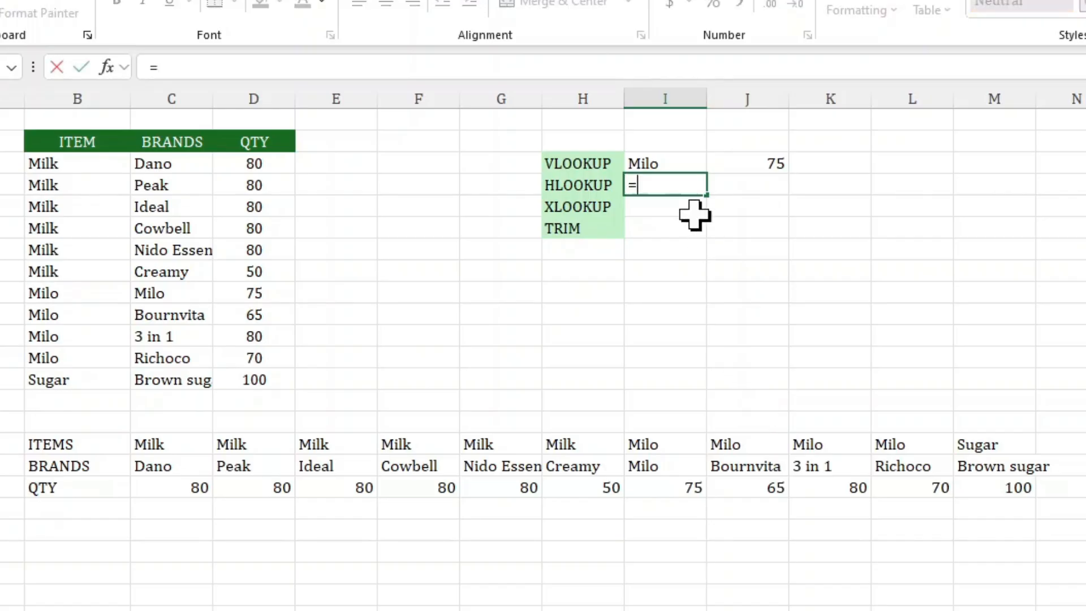
{"action": "left_click", "coordinate": [756, 465]}
{"action": "key", "text": "Return"}
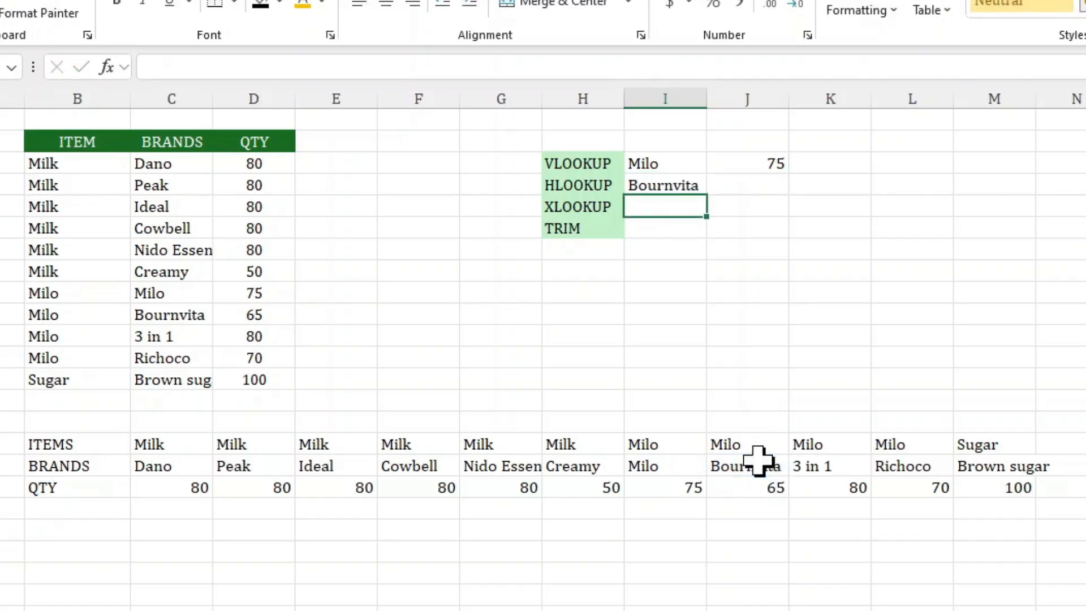
{"action": "left_click", "coordinate": [725, 186]}
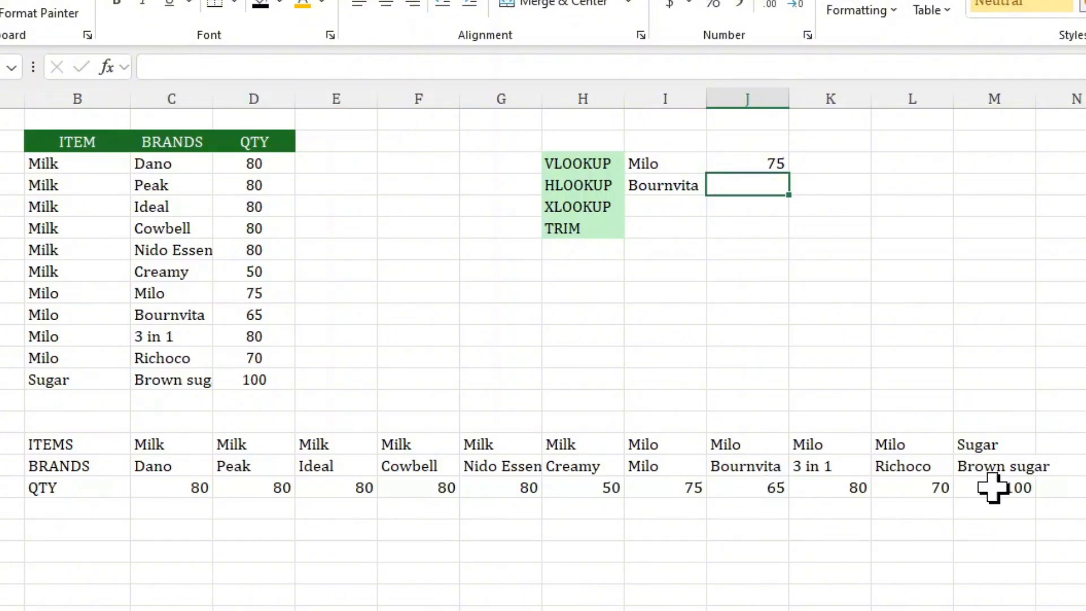
Start an HLOOKUP formula in J4 through its function arguments, with I4 as the lookup value.
{"action": "left_click", "coordinate": [294, 75]}
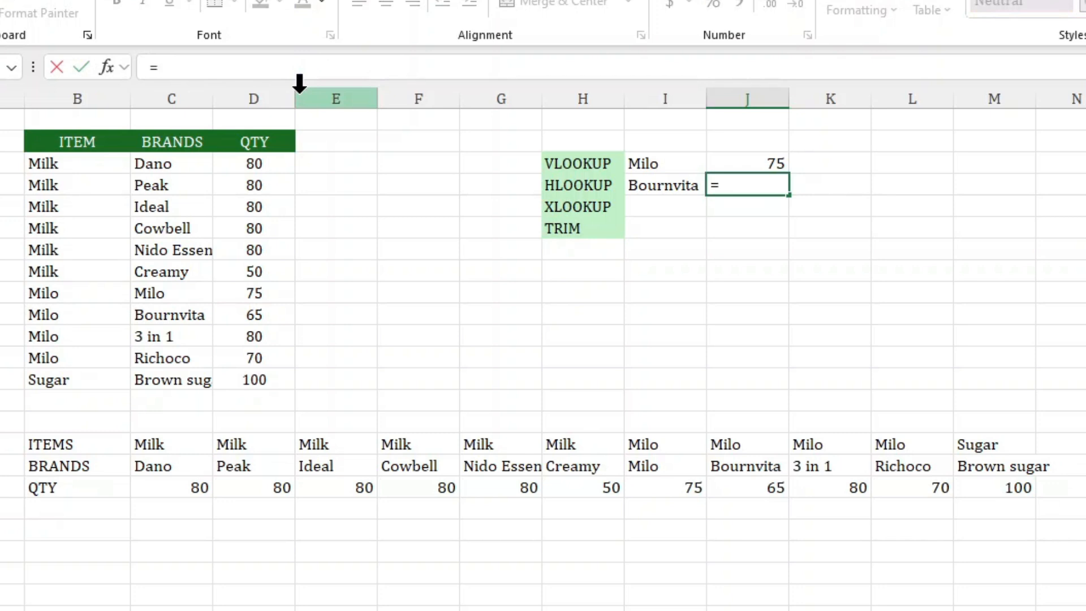
{"action": "type", "text": "=HL"}
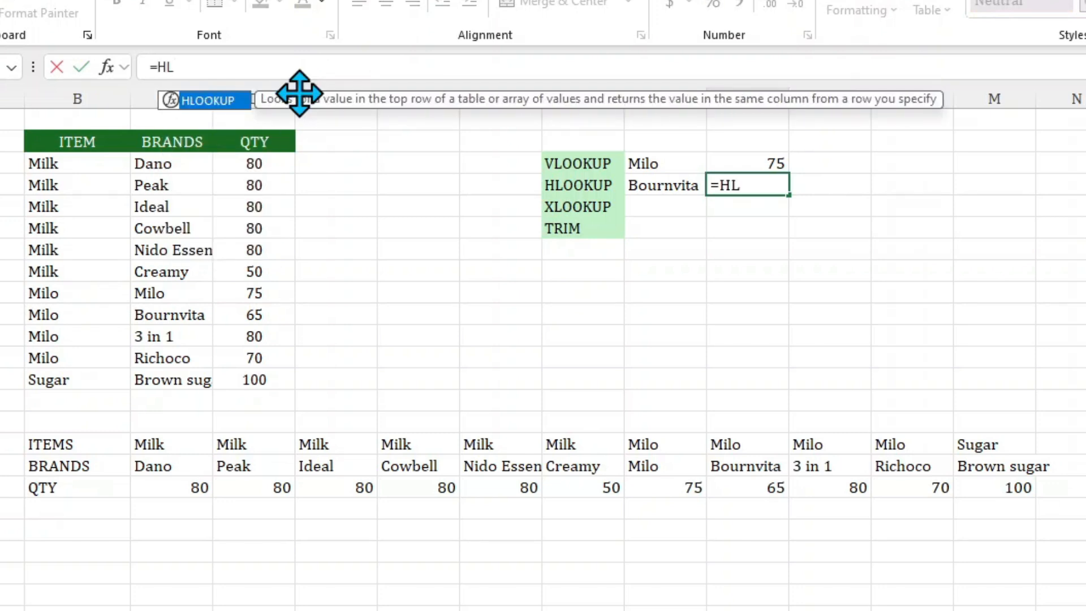
{"action": "key", "text": "Tab"}
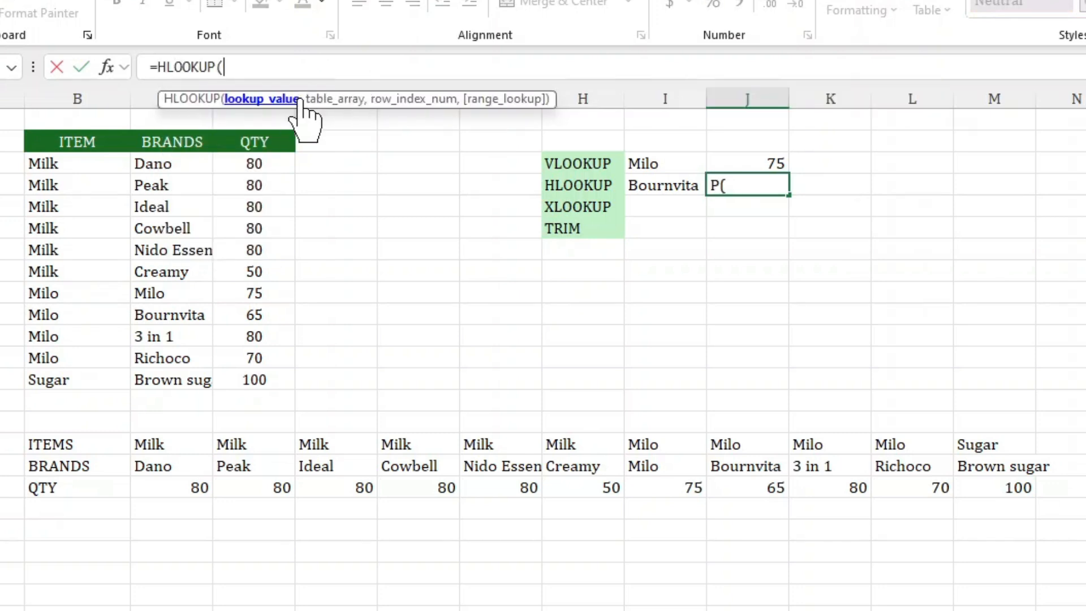
{"action": "left_click", "coordinate": [108, 67]}
{"action": "left_click_drag", "start_coordinate": [713, 262], "coordinate": [1039, 116]}
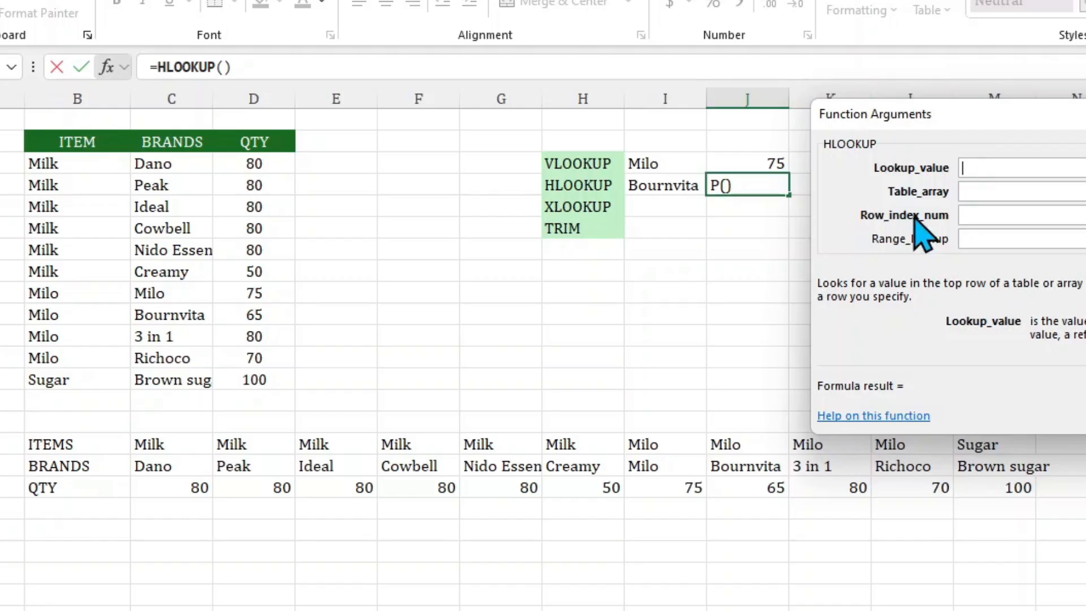
{"action": "left_click", "coordinate": [635, 182]}
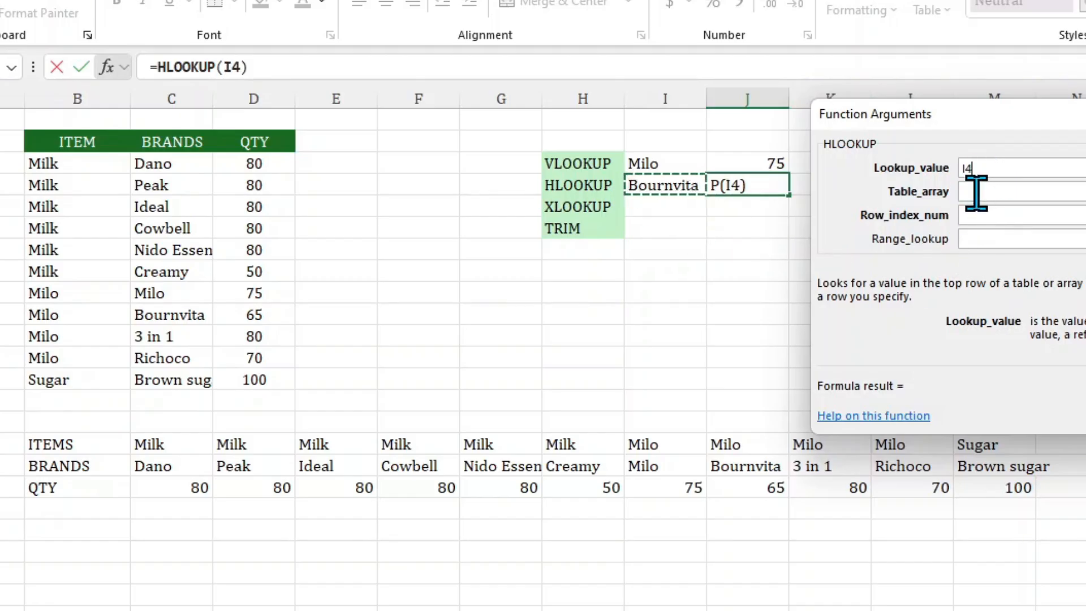
Set the HLOOKUP table array to the horizontal BRANDS and QTY values in C17:M18.
{"action": "left_click", "coordinate": [1033, 191]}
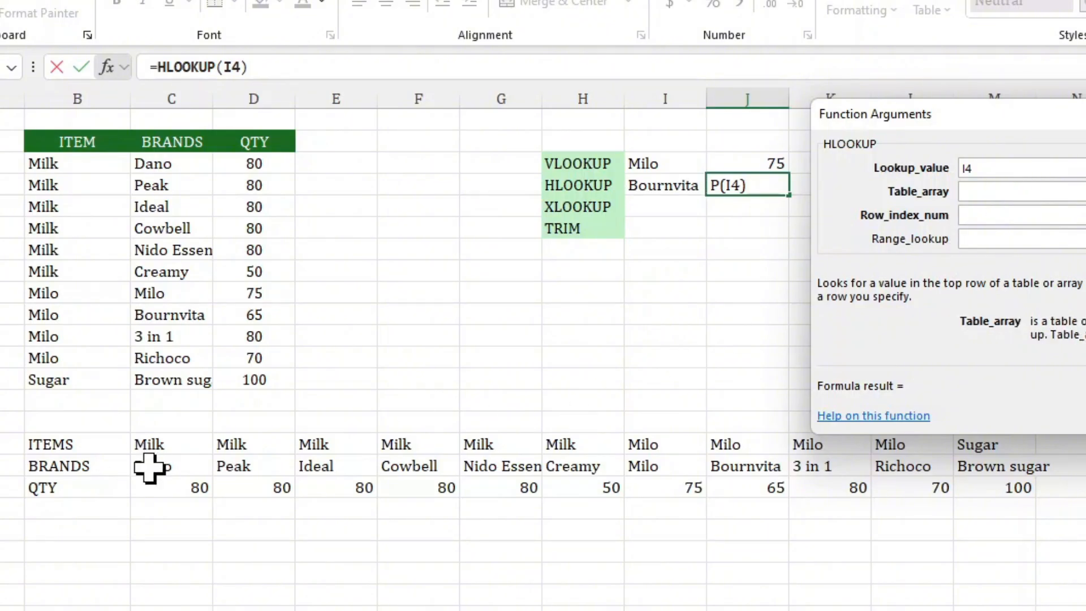
{"action": "left_click_drag", "start_coordinate": [149, 467], "coordinate": [296, 481]}
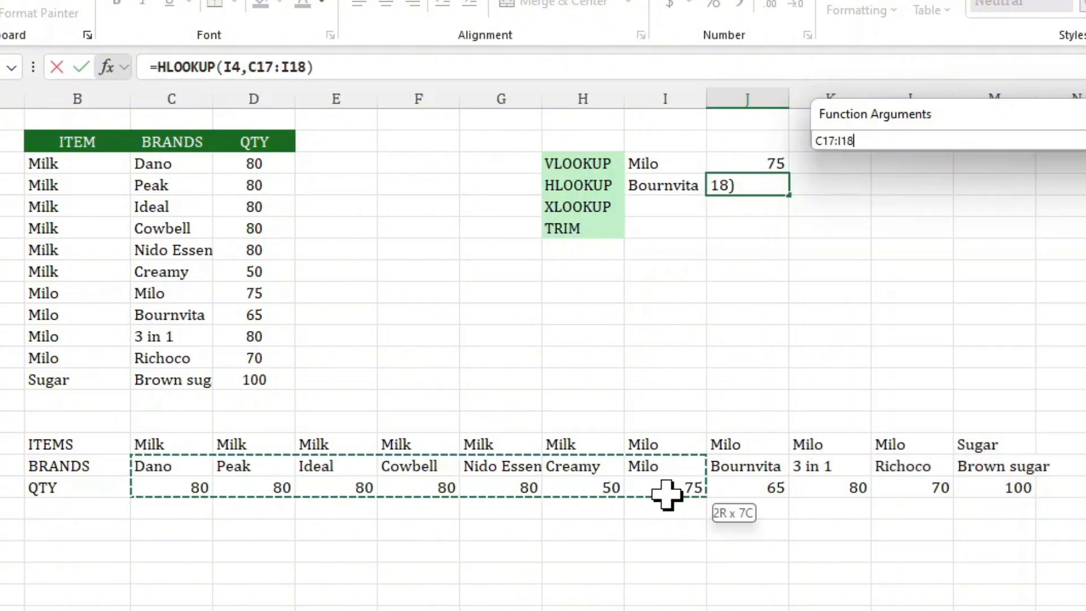
{"action": "left_click_drag", "start_coordinate": [666, 495], "coordinate": [985, 495]}
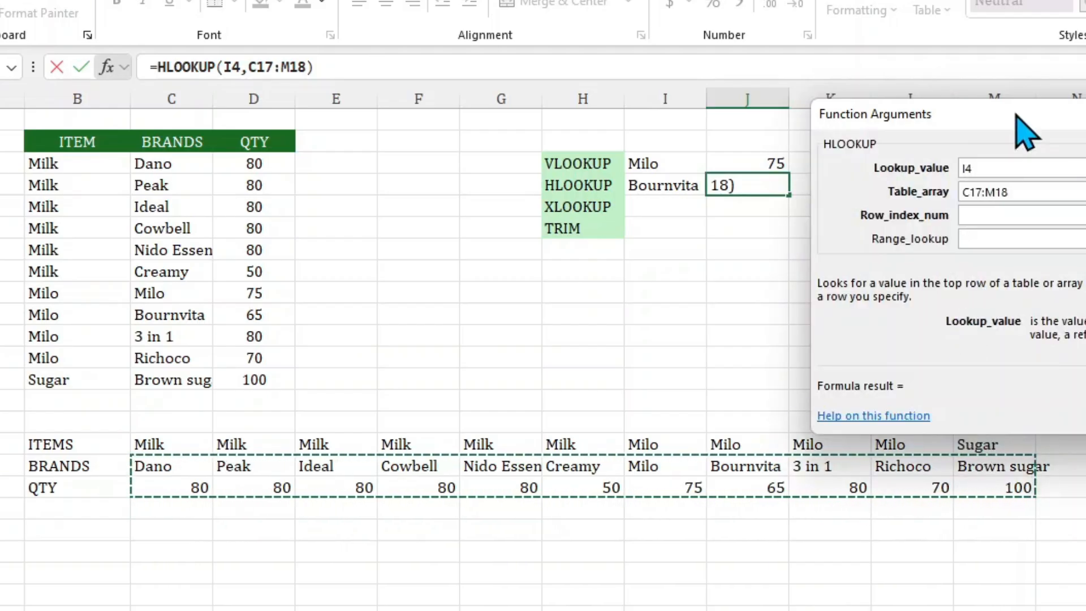
{"action": "left_click_drag", "start_coordinate": [1019, 116], "coordinate": [1016, 62]}
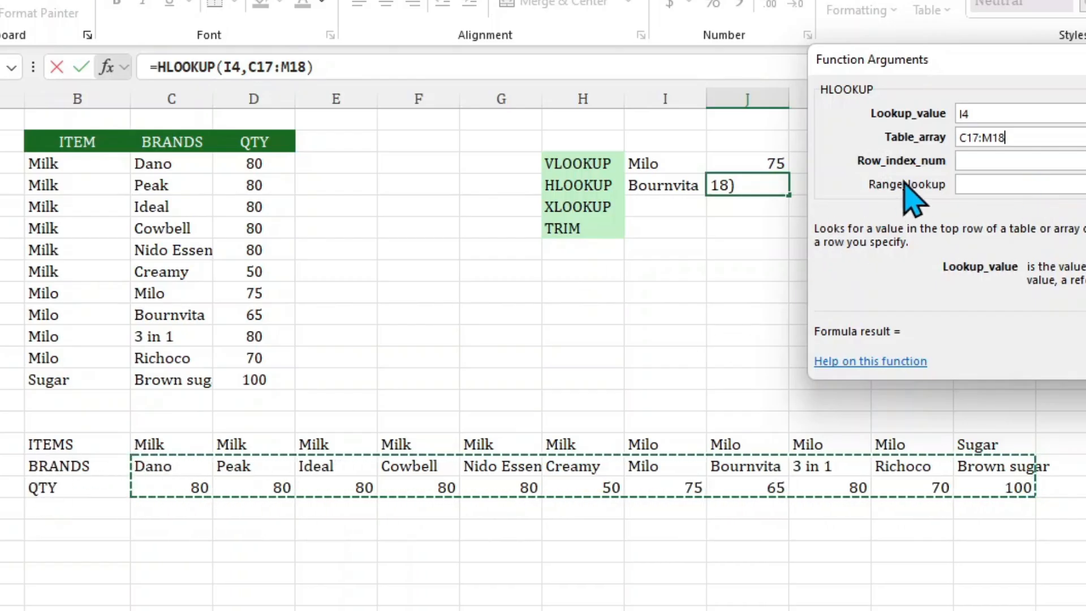
Complete the HLOOKUP in J4 with row index number 2 and range lookup 0.
{"action": "left_click", "coordinate": [984, 160]}
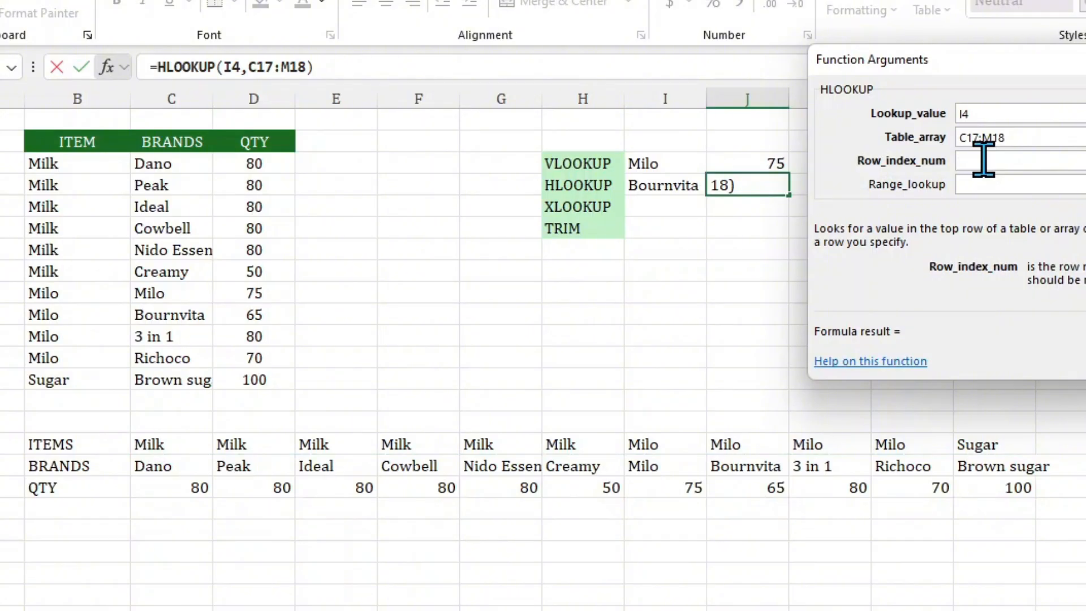
{"action": "type", "text": "2"}
{"action": "left_click", "coordinate": [977, 185]}
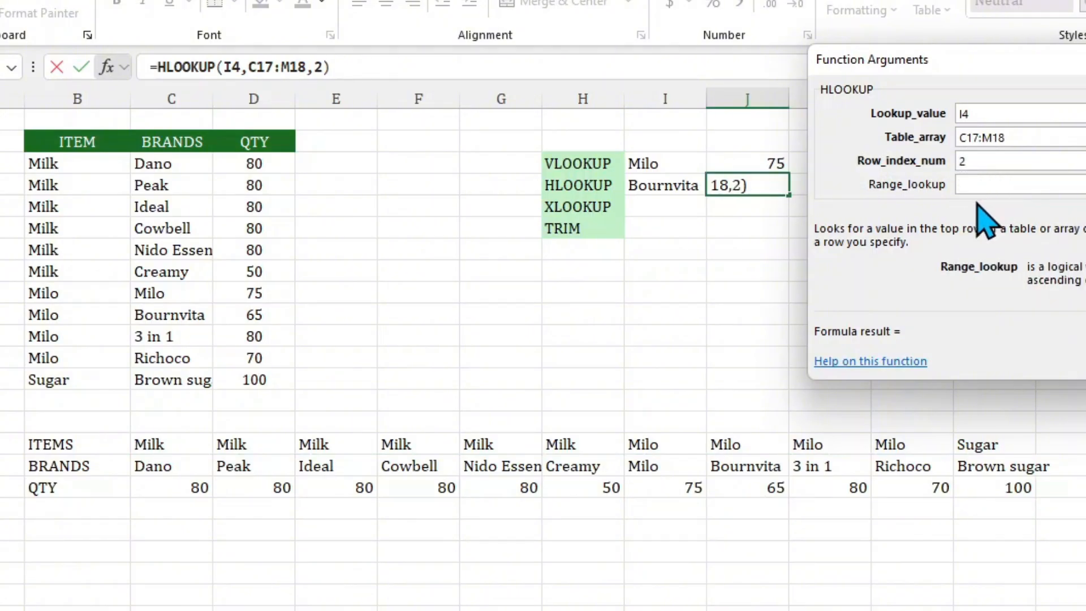
{"action": "type", "text": "0"}
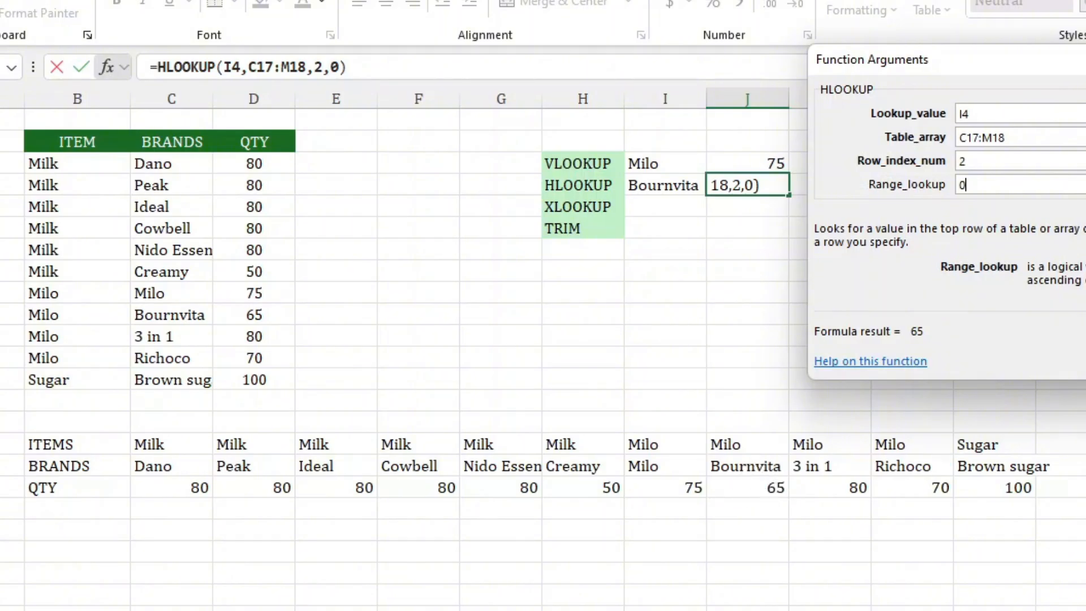
{"action": "key", "text": "Return"}
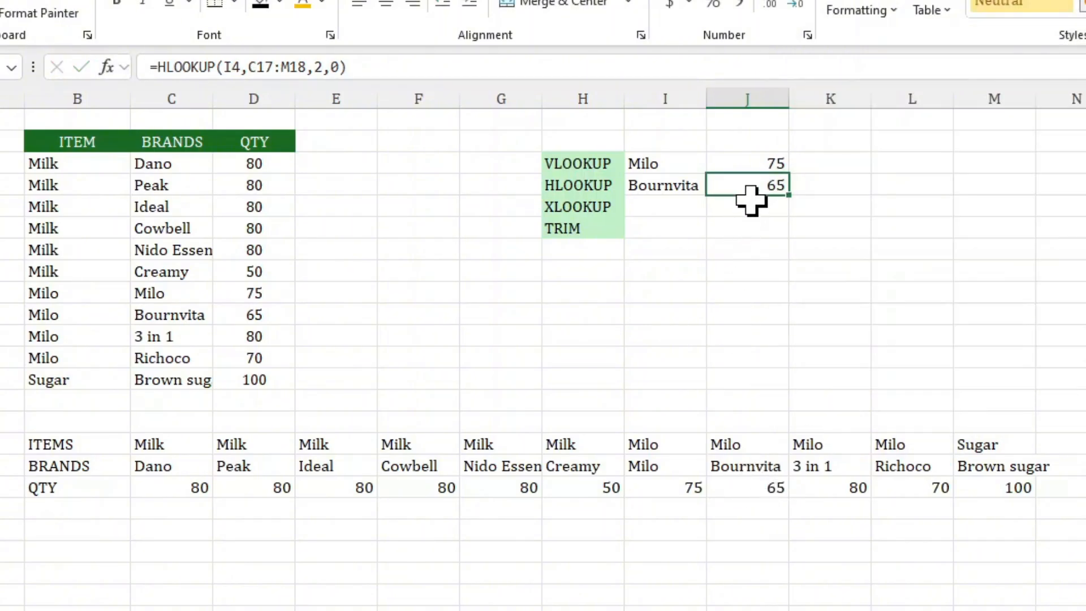
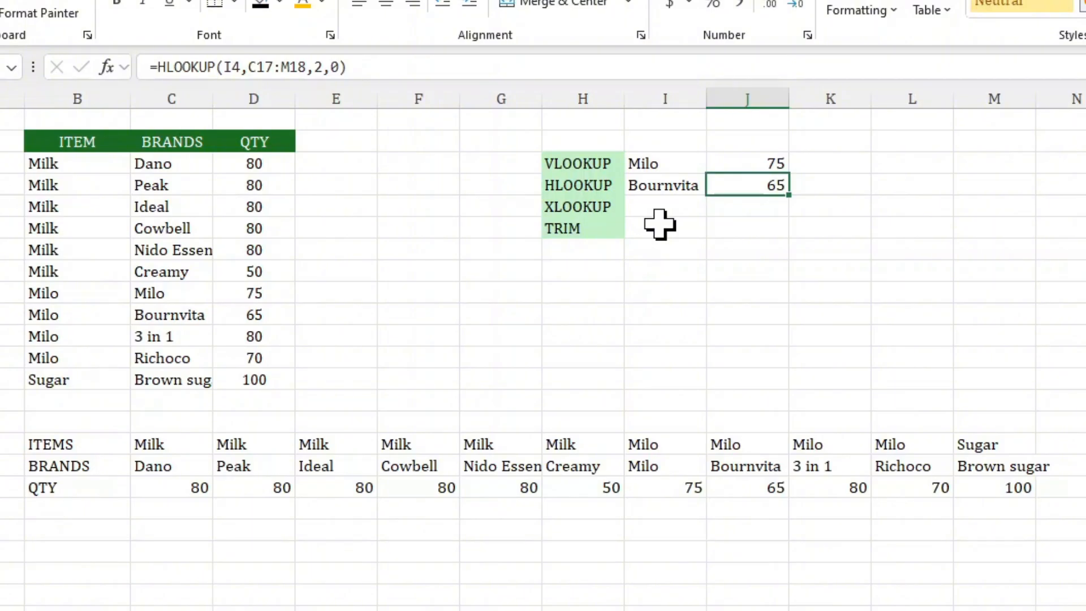
Autofit column C to show the full brand names, and add a UNIT SOLD header in E2.
{"action": "left_click", "coordinate": [653, 204]}
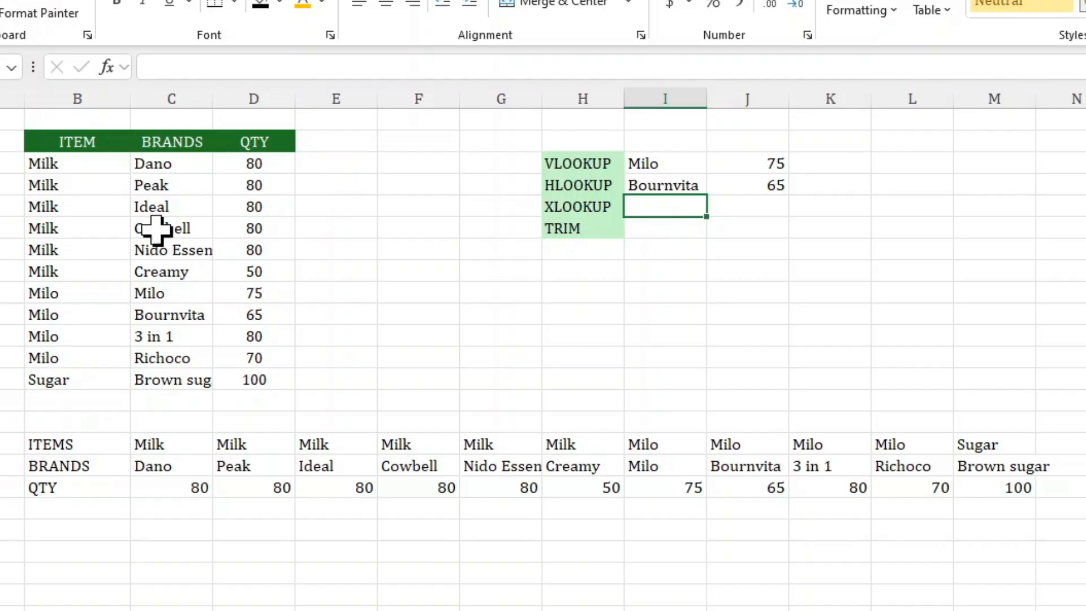
{"action": "double_click", "coordinate": [213, 98]}
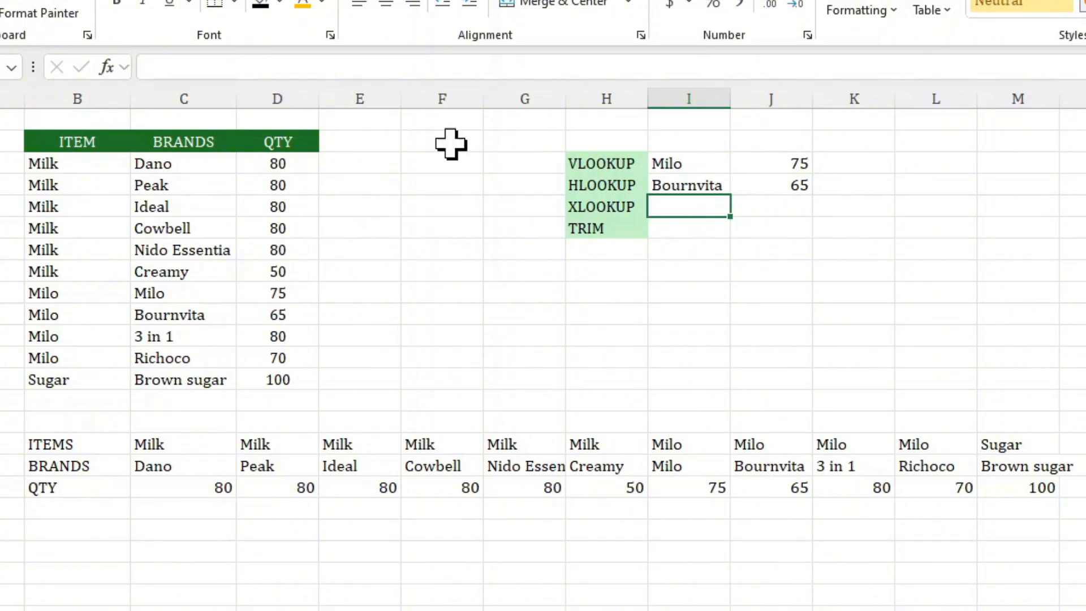
{"action": "left_click", "coordinate": [337, 142]}
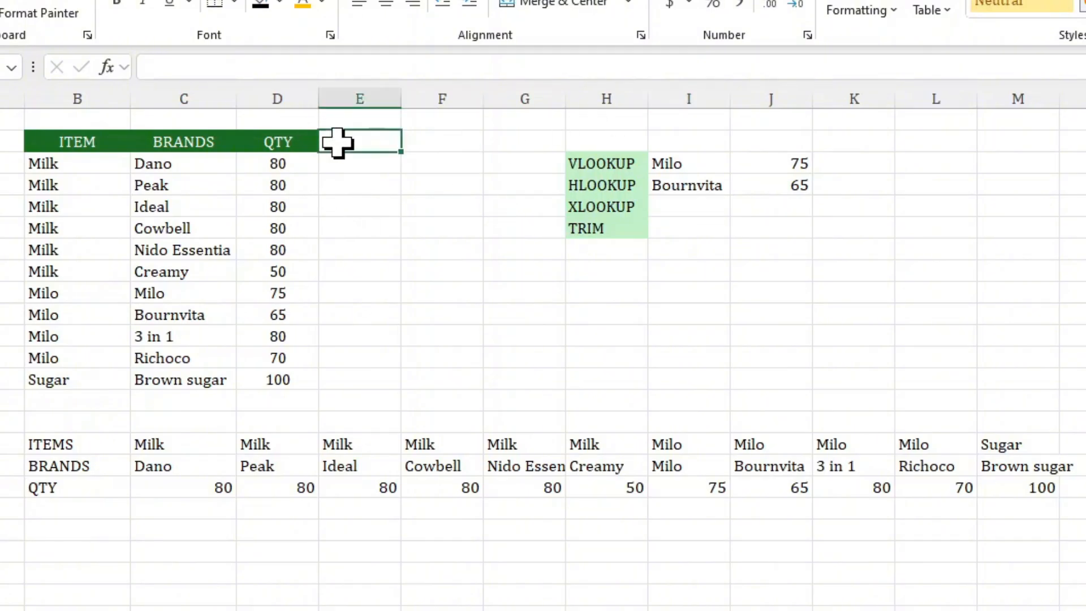
{"action": "type", "text": "UNIT"}
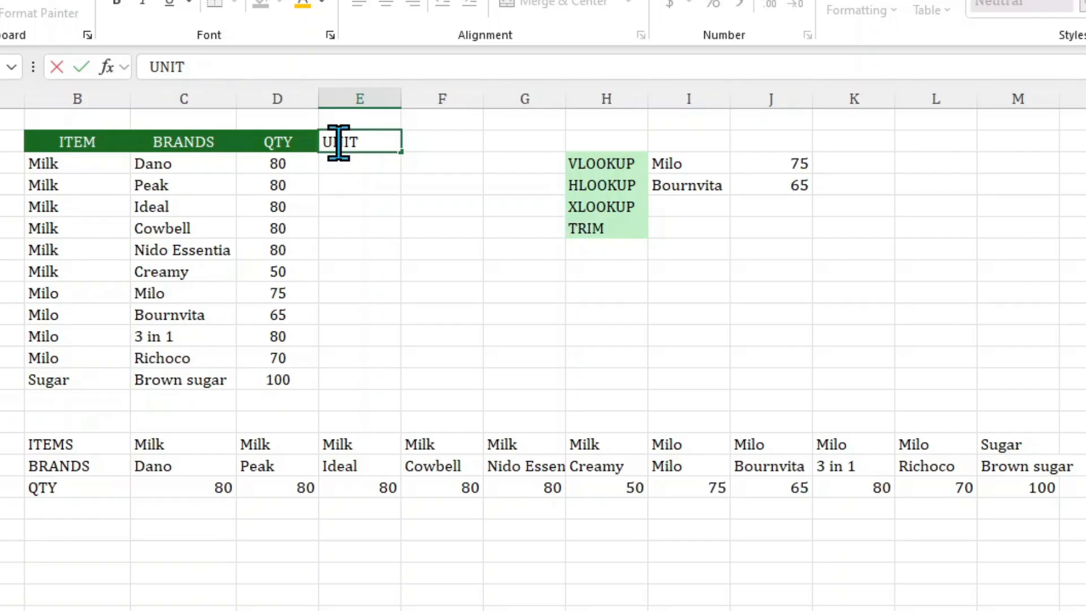
{"action": "type", "text": " SOLD"}
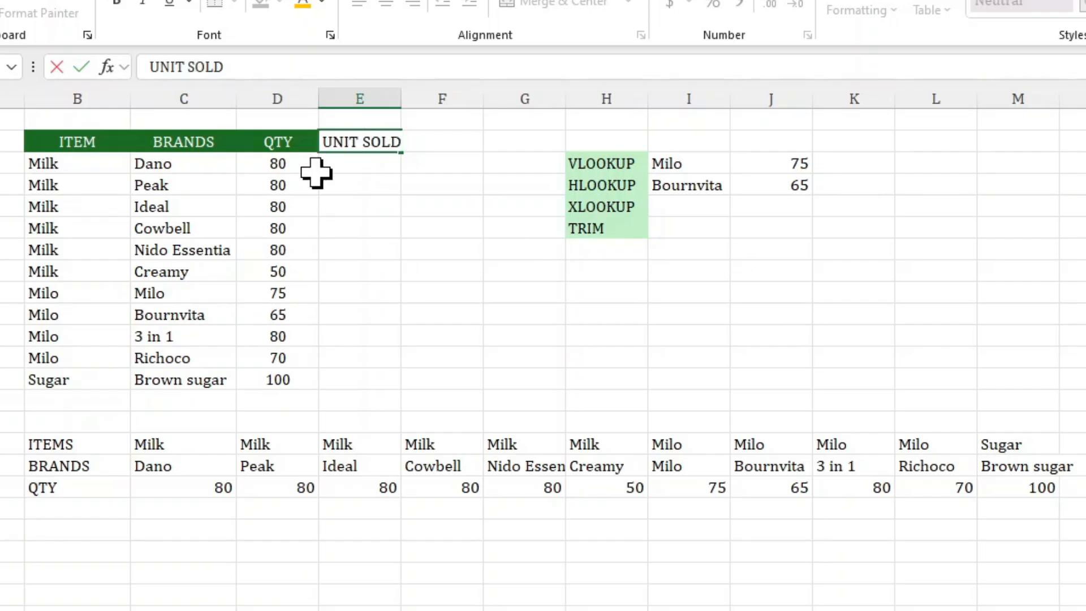
Enter the units sold for Dano, Peak and Ideal in E3:E5 as 50, 56 and 45.
{"action": "left_click", "coordinate": [338, 167]}
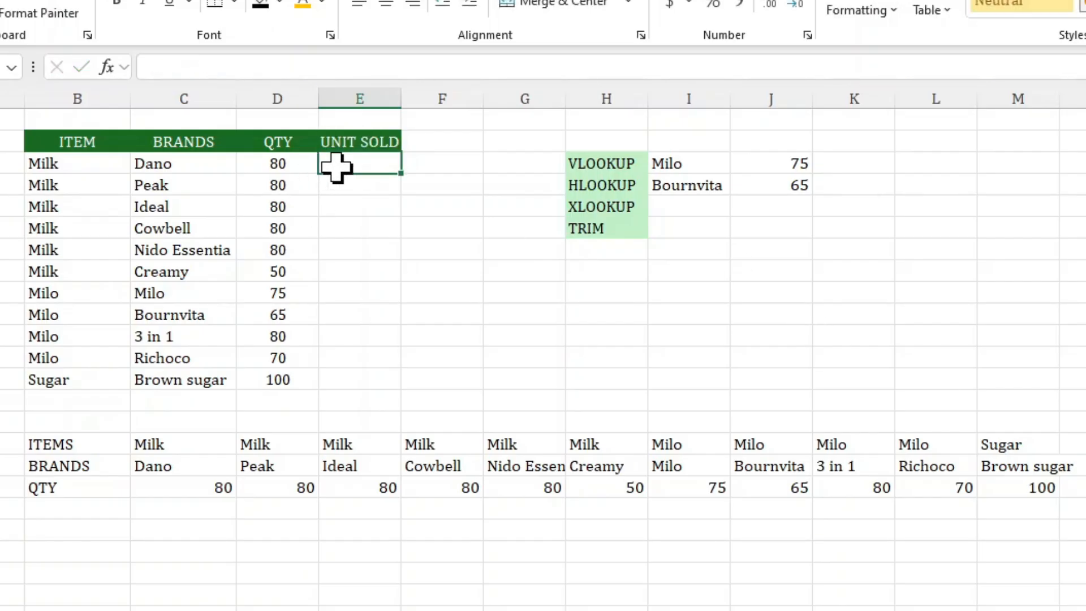
{"action": "type", "text": "50"}
{"action": "key", "text": "Return"}
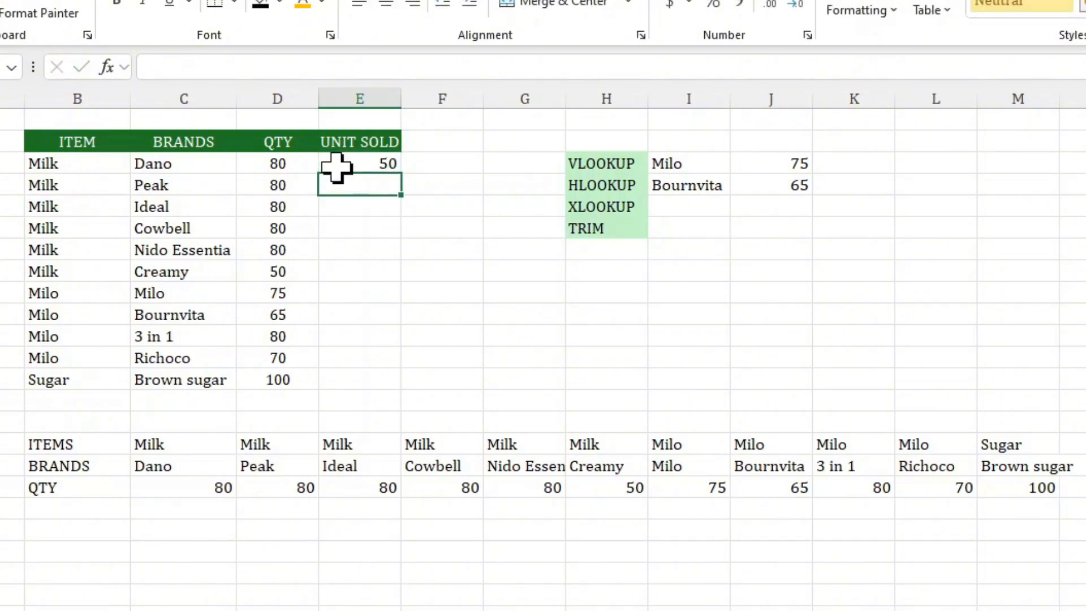
{"action": "type", "text": "56"}
{"action": "key", "text": "Return"}
{"action": "type", "text": "5"}
{"action": "key", "text": "Return"}
{"action": "key", "text": "Up"}
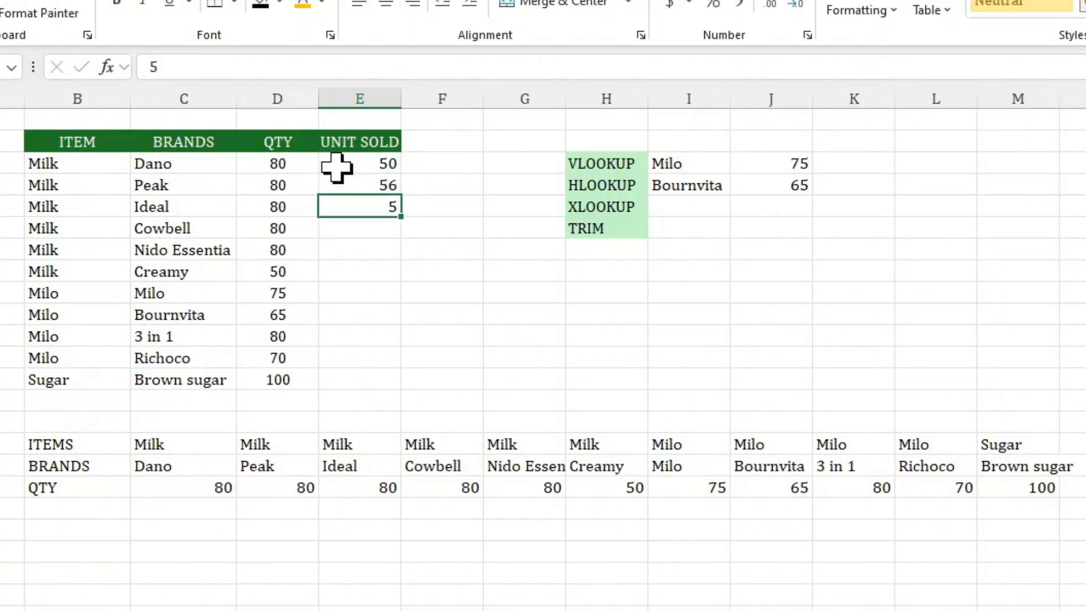
{"action": "type", "text": "45"}
{"action": "key", "text": "Return"}
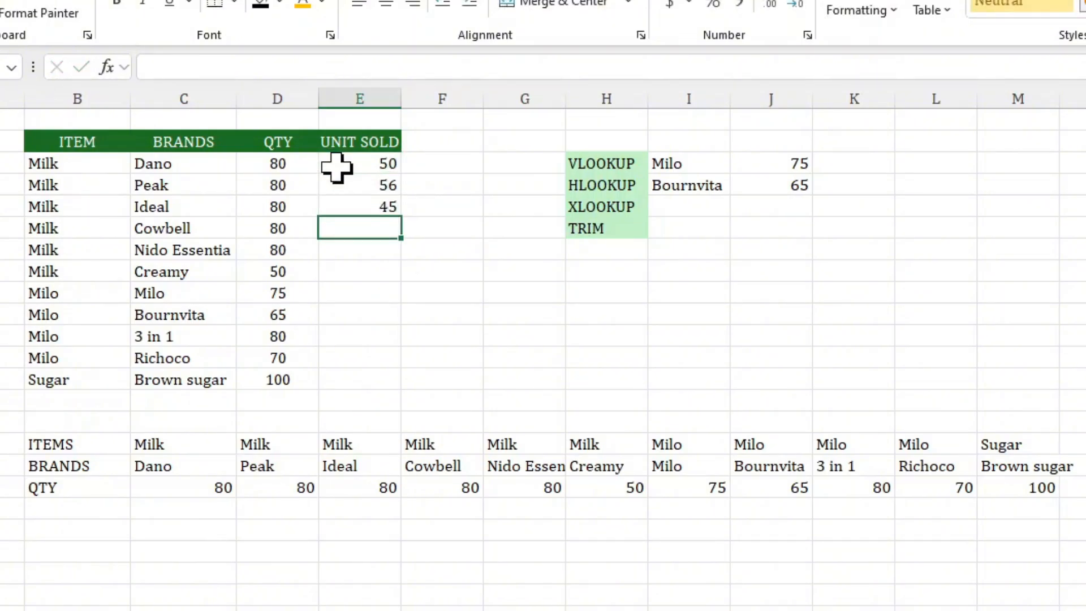
Enter the units sold for Cowbell, Nido Essentia, Creamy and Milo in E6:E9 as 56, 56, 45 and 34.
{"action": "type", "text": "56"}
{"action": "key", "text": "Return"}
{"action": "type", "text": "56"}
{"action": "key", "text": "Return"}
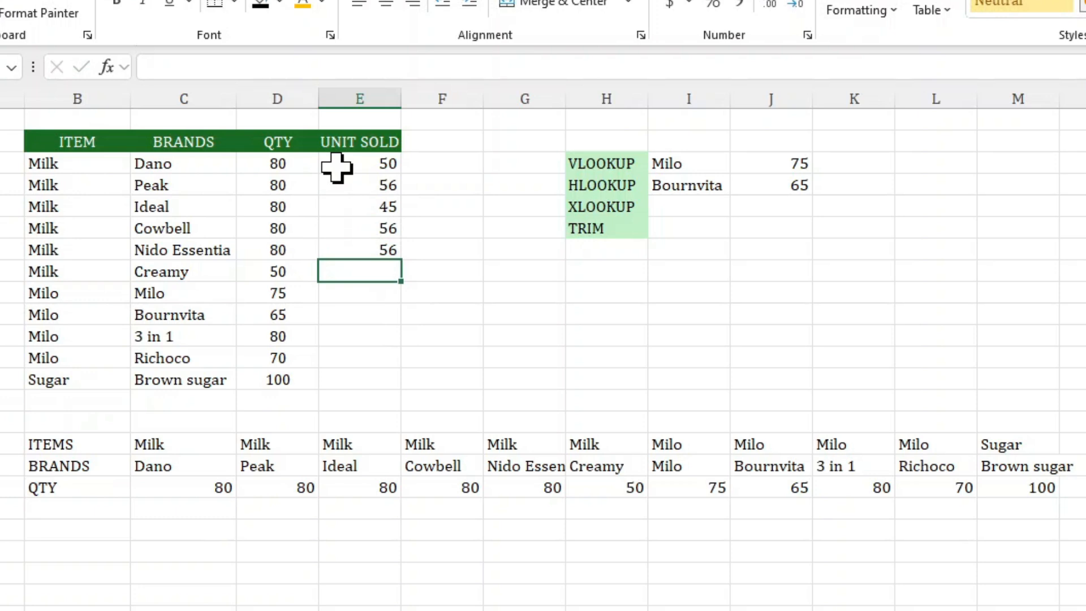
{"action": "type", "text": "45"}
{"action": "key", "text": "Return"}
{"action": "type", "text": "34"}
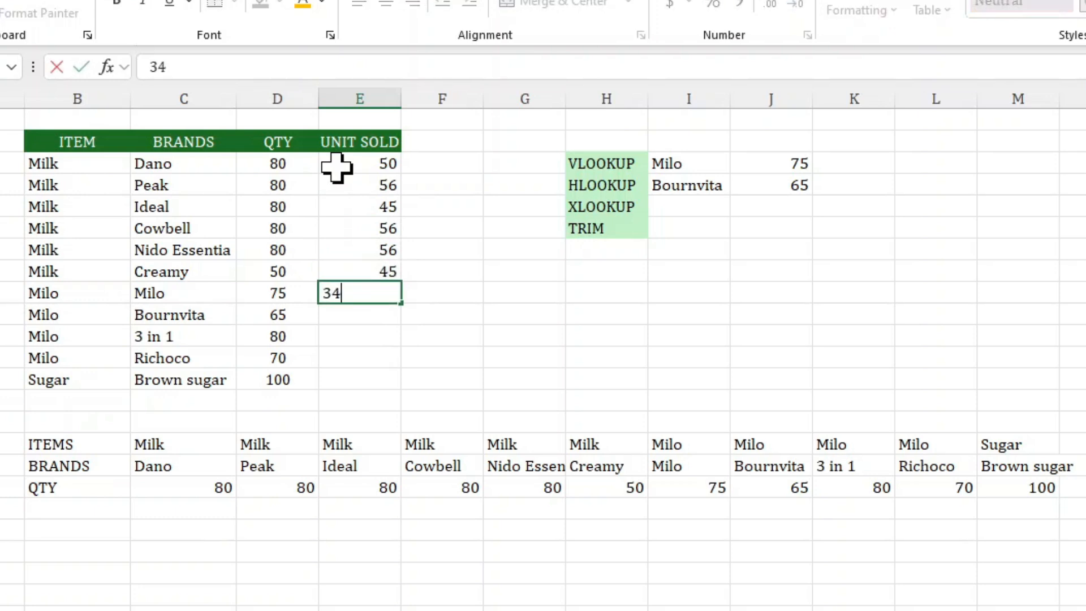
{"action": "key", "text": "Return"}
Enter the units sold for Bournvita, 3 in 1, Richoco and Brown sugar in E10:E13 as 65, 80, 70 and 67.
{"action": "type", "text": "65"}
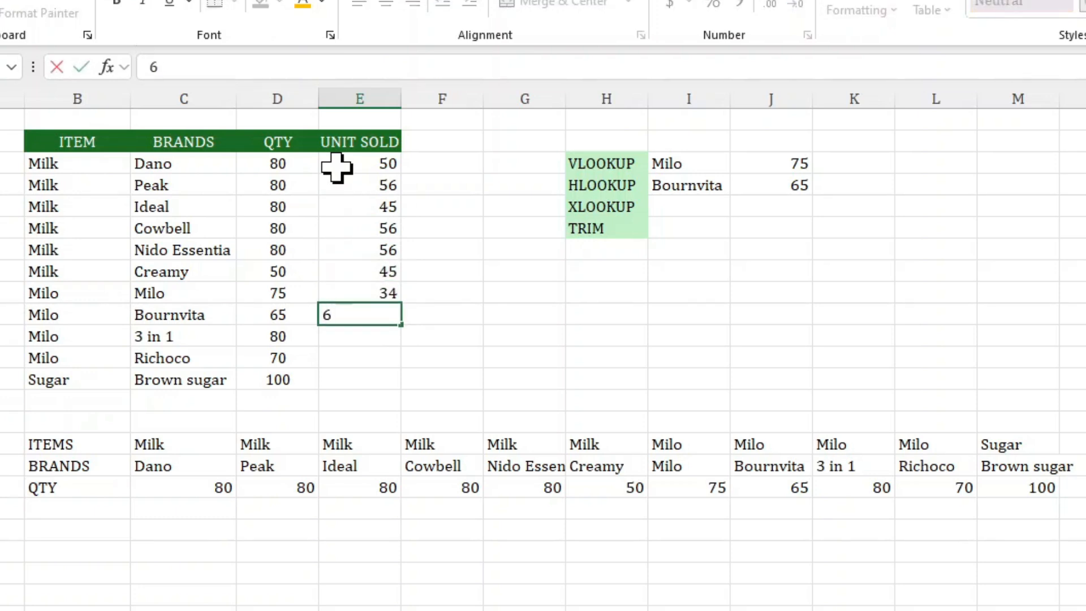
{"action": "key", "text": "Return"}
{"action": "type", "text": "80"}
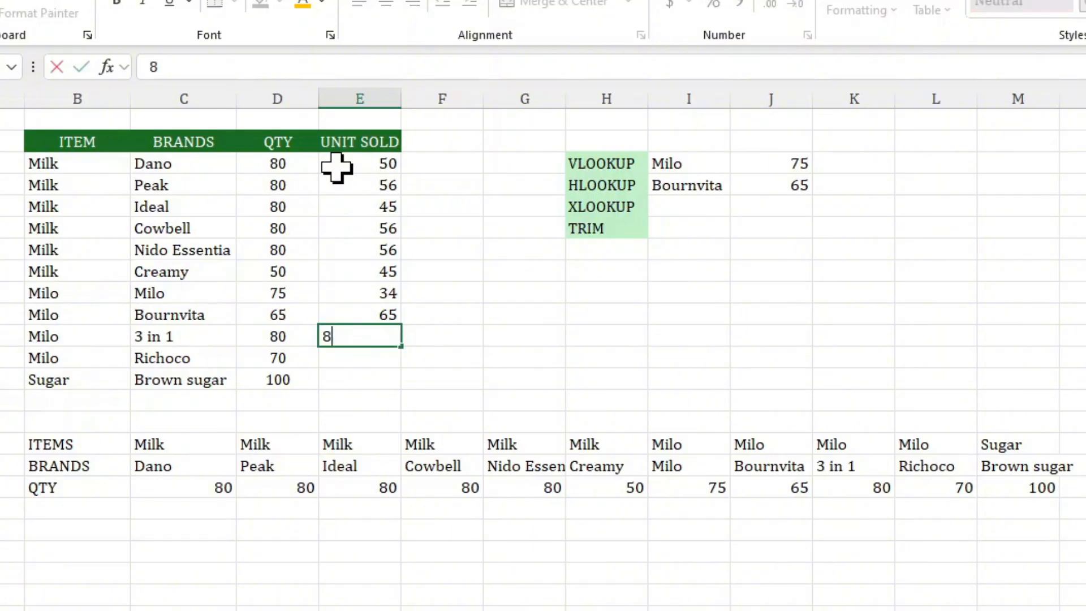
{"action": "key", "text": "Return"}
{"action": "type", "text": "70"}
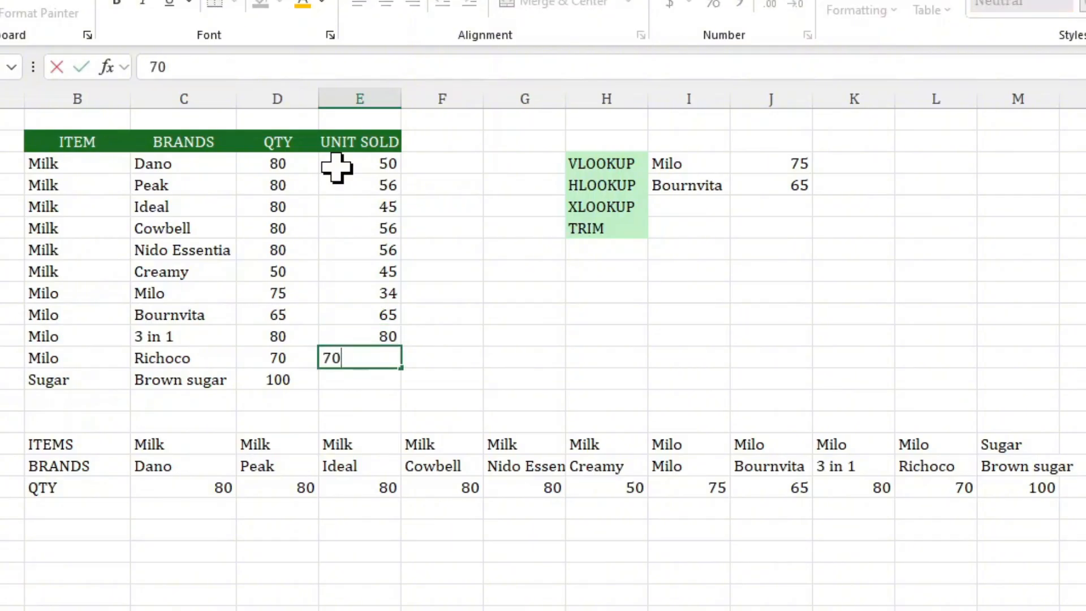
{"action": "key", "text": "Return"}
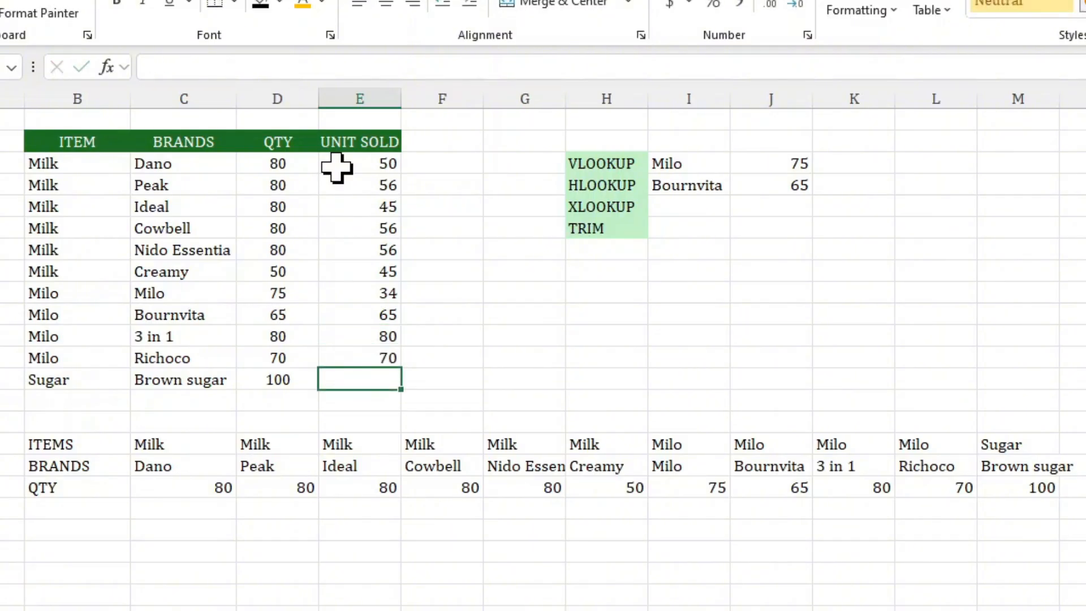
{"action": "type", "text": "67"}
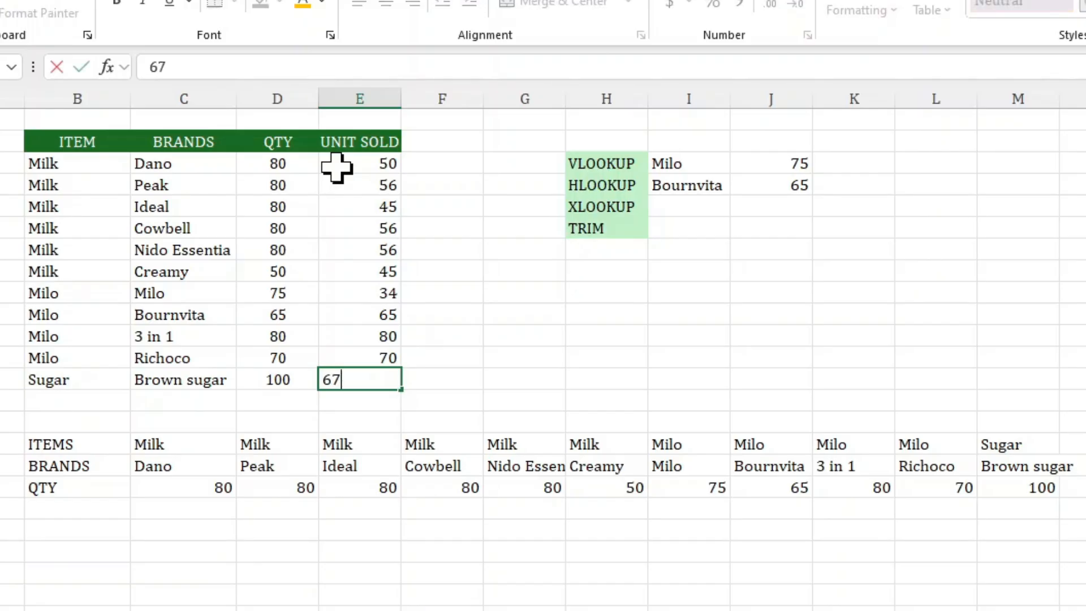
{"action": "key", "text": "Up"}
Change the units sold to 65 for Richoco in E12 and 67 for 3 in 1 in E11.
{"action": "type", "text": "65"}
{"action": "key", "text": "Up"}
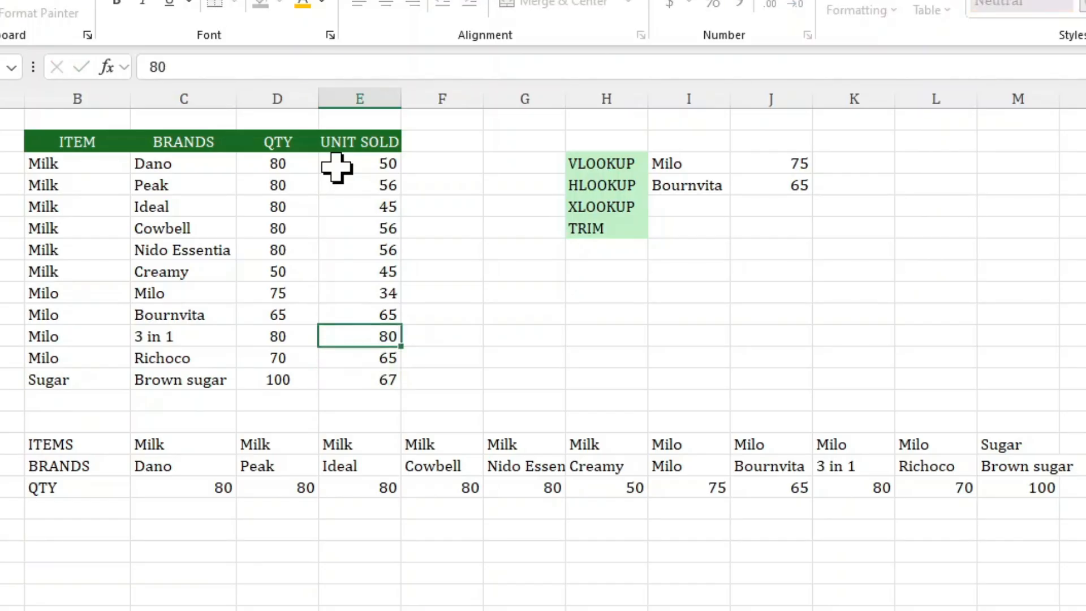
{"action": "type", "text": "67"}
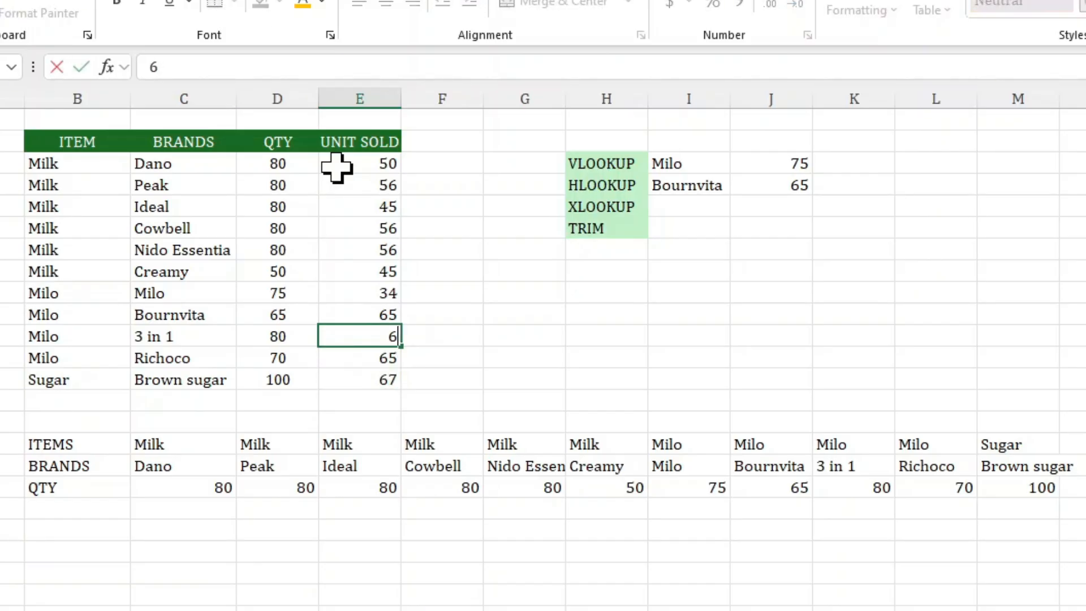
{"action": "key", "text": "Up"}
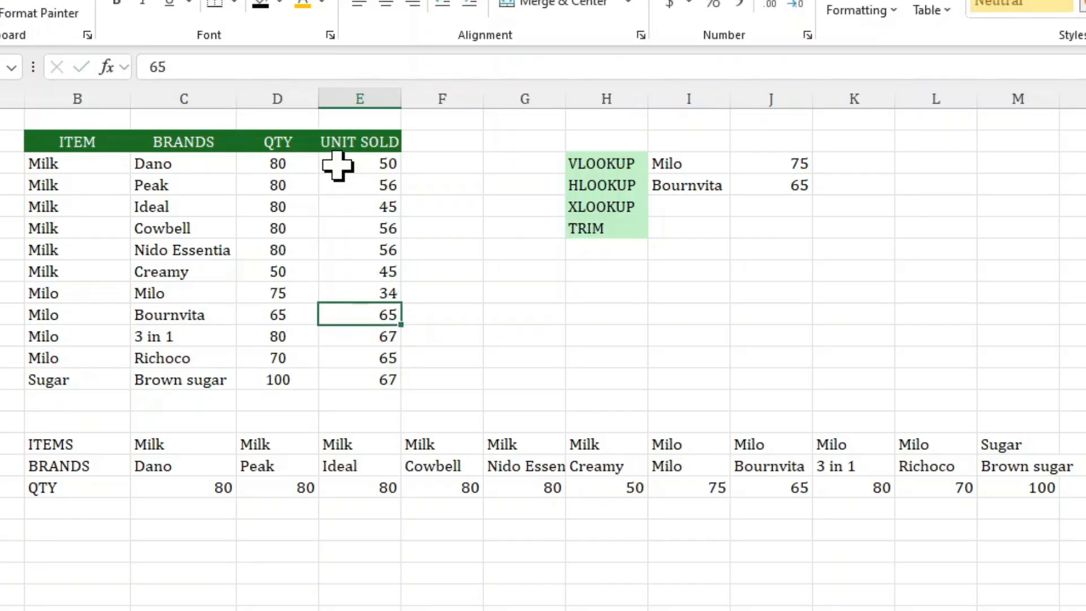
Add a STOCK LEFT column header in F2, beside UNIT SOLD.
{"action": "left_click", "coordinate": [447, 146]}
{"action": "type", "text": "STY"}
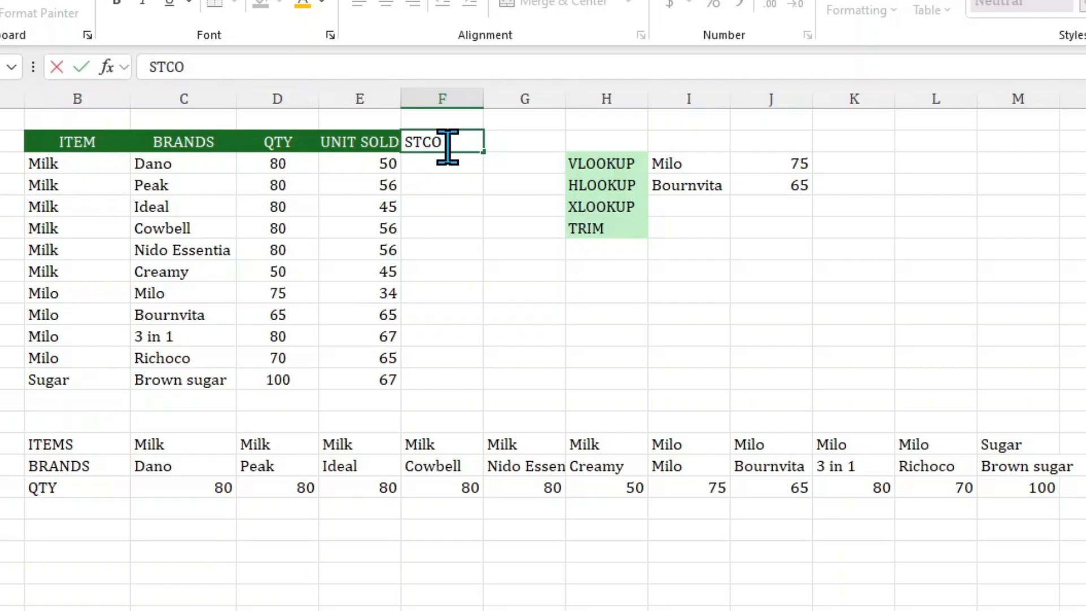
{"action": "type", "text": "TOCK LEFT"}
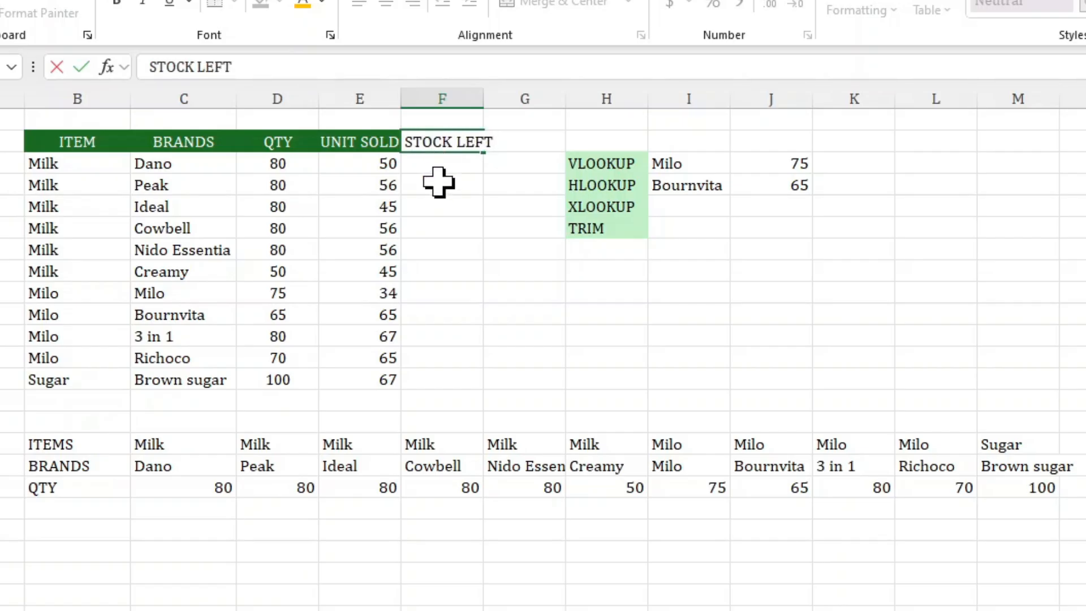
Calculate Dano's stock left in F3 with =D3-E3 and fill the formula down to F13.
{"action": "left_click", "coordinate": [447, 170]}
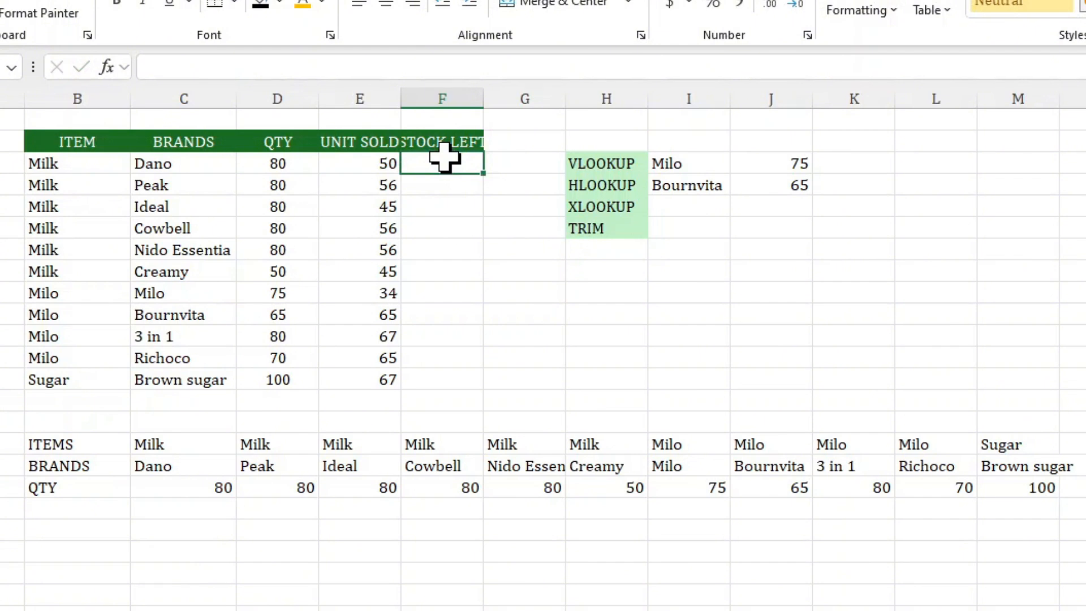
{"action": "type", "text": "="}
{"action": "left_click", "coordinate": [277, 163]}
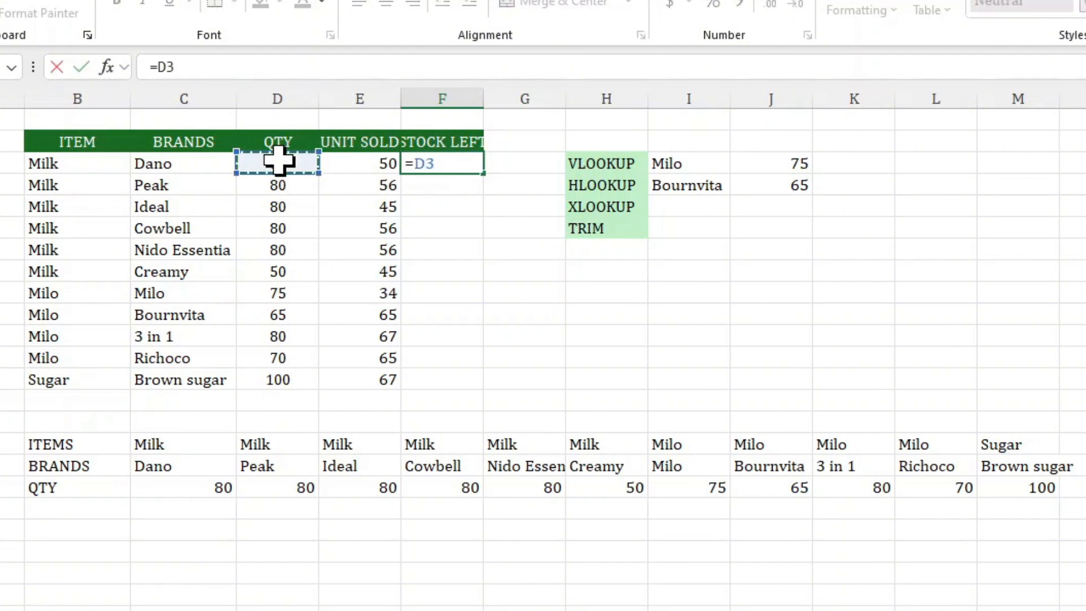
{"action": "type", "text": "-"}
{"action": "left_click", "coordinate": [344, 164]}
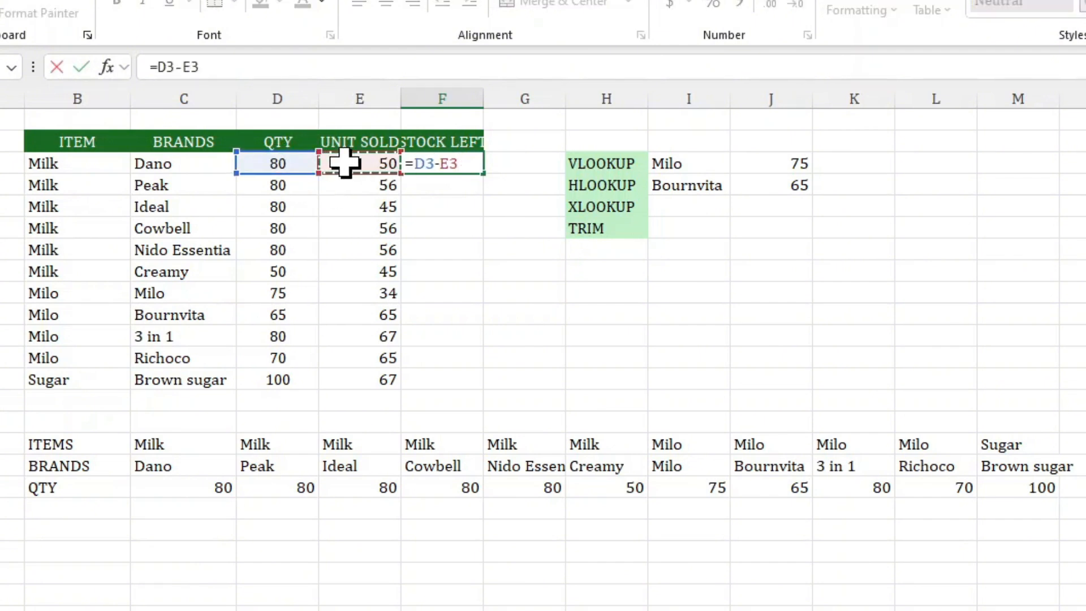
{"action": "key", "text": "Return"}
{"action": "left_click", "coordinate": [464, 165]}
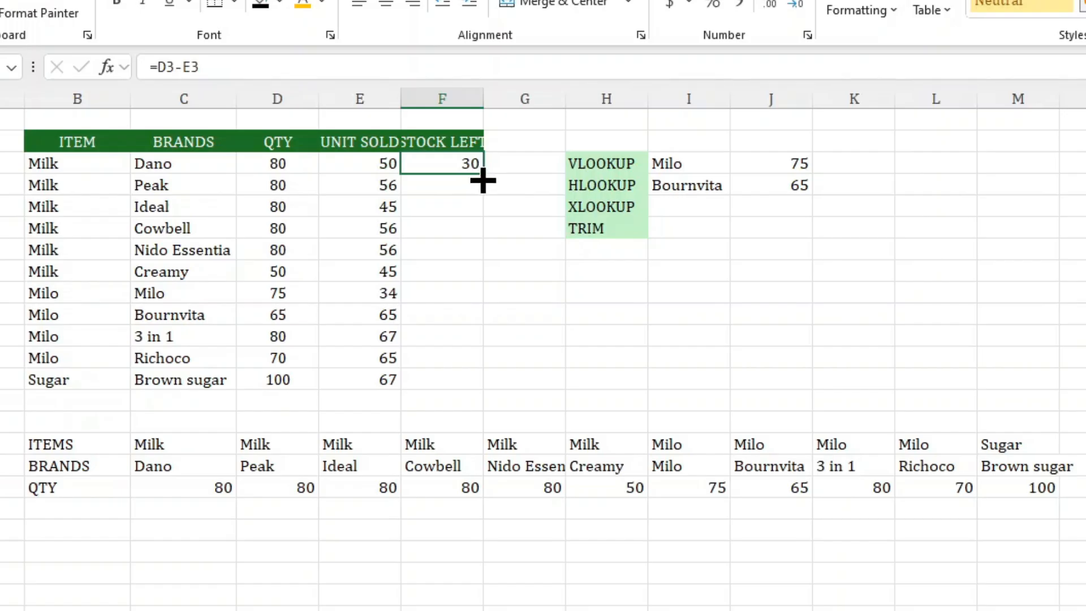
{"action": "double_click", "coordinate": [483, 173]}
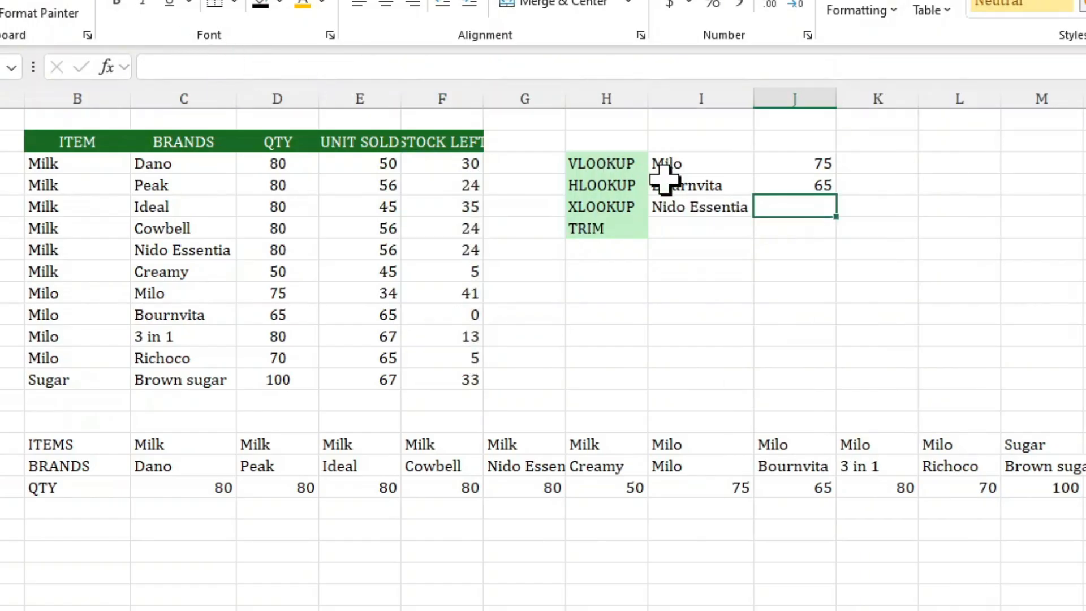
Start an XLOOKUP formula in J5 using its function arguments, with the brand in I5 as the lookup value.
{"action": "left_click", "coordinate": [305, 68]}
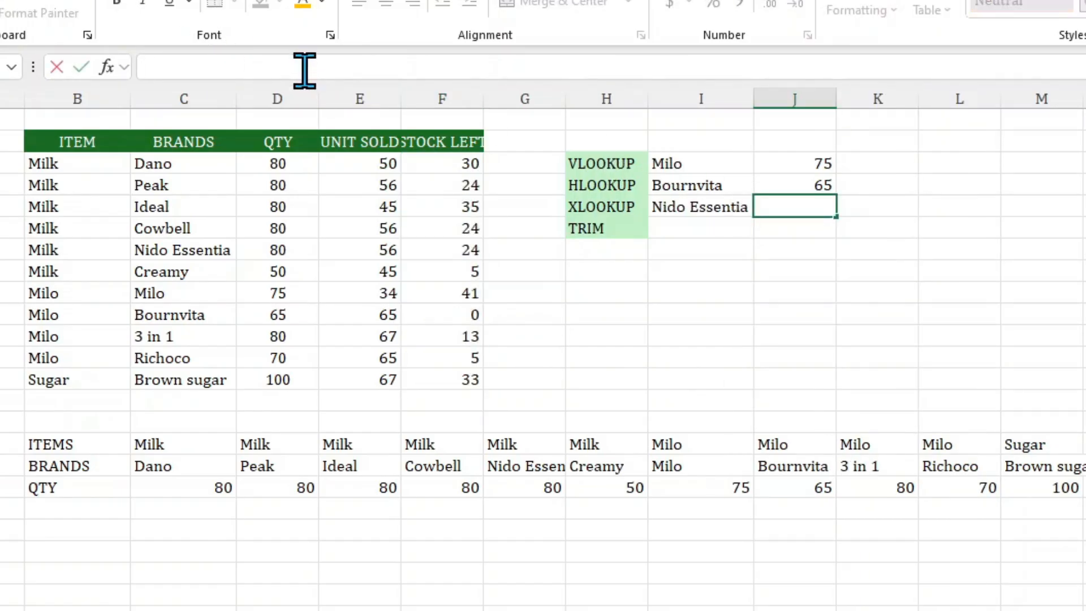
{"action": "type", "text": "=xl"}
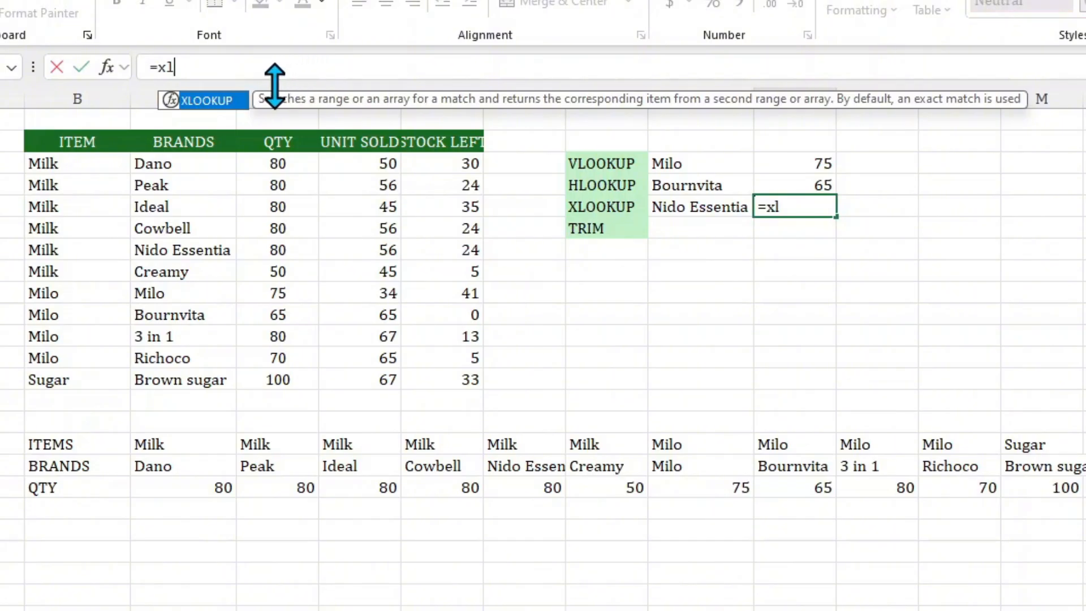
{"action": "key", "text": "BackSpace"}
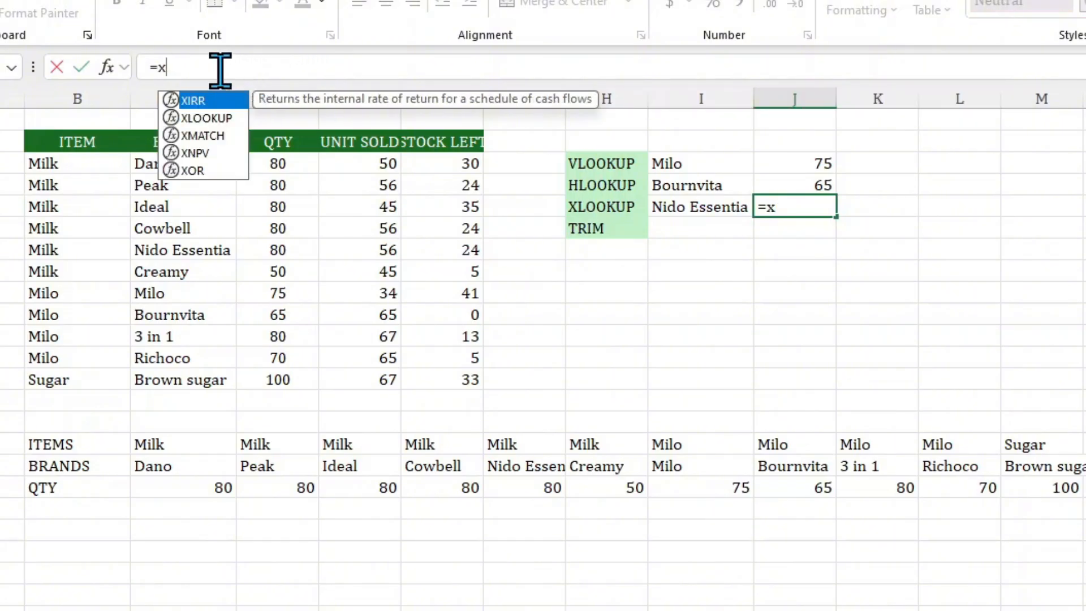
{"action": "left_click", "coordinate": [212, 119]}
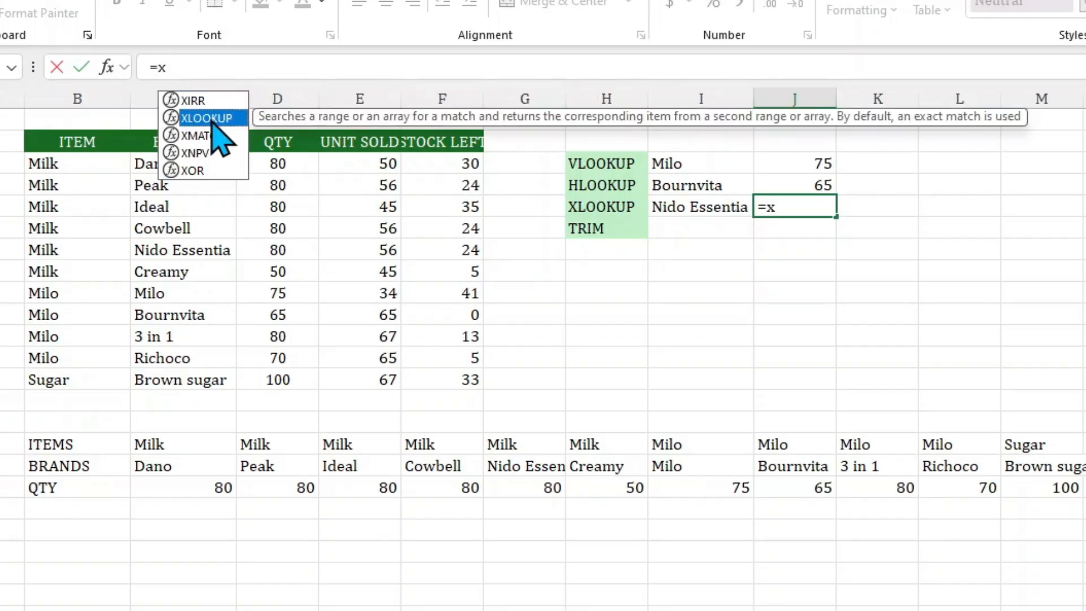
{"action": "double_click", "coordinate": [214, 117]}
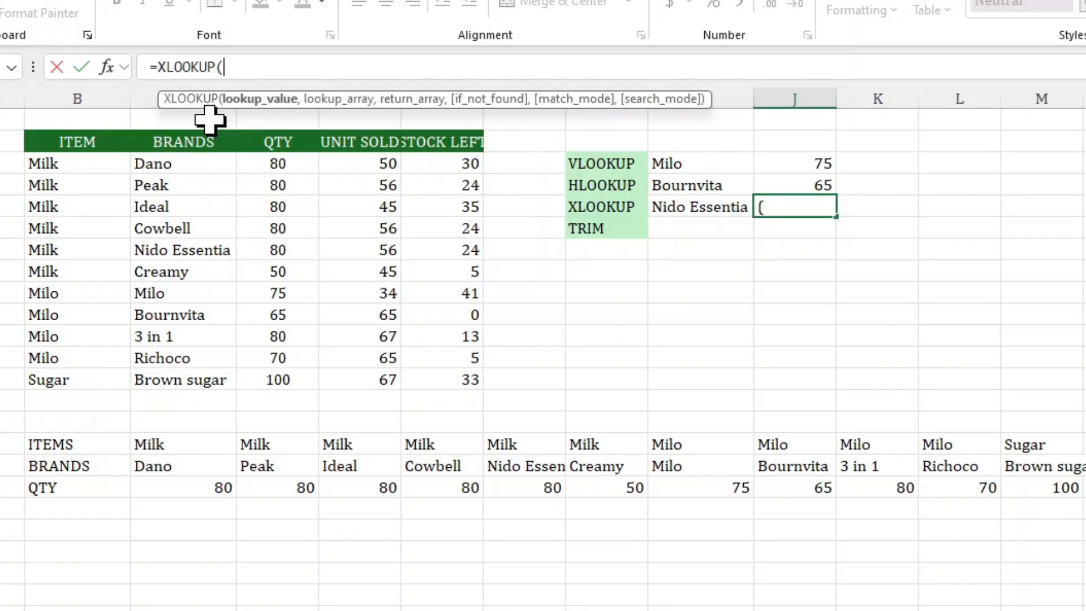
{"action": "left_click", "coordinate": [107, 67]}
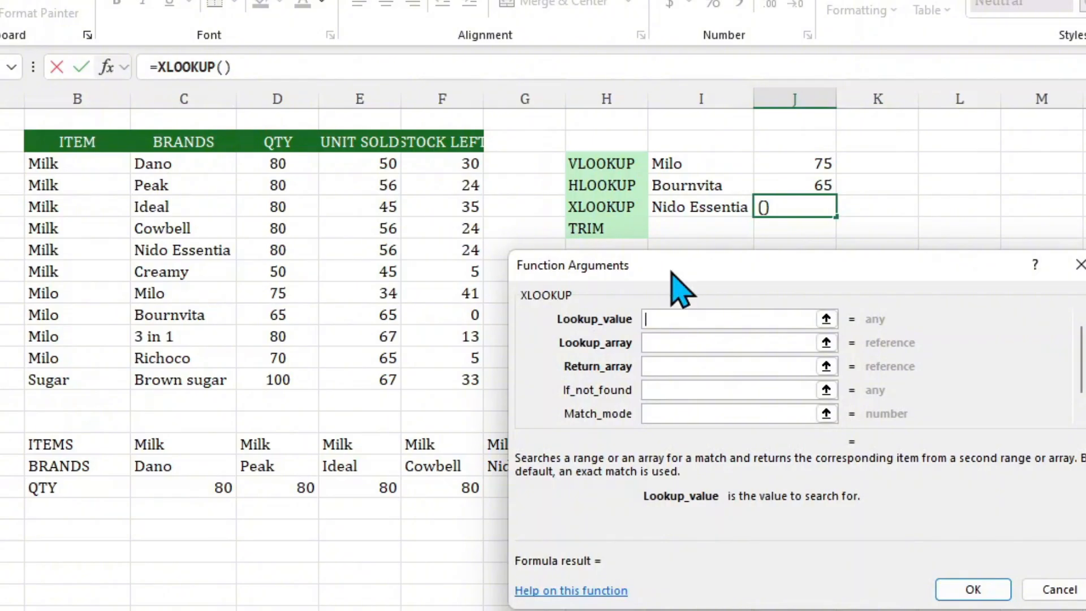
{"action": "left_click_drag", "start_coordinate": [667, 272], "coordinate": [664, 282]}
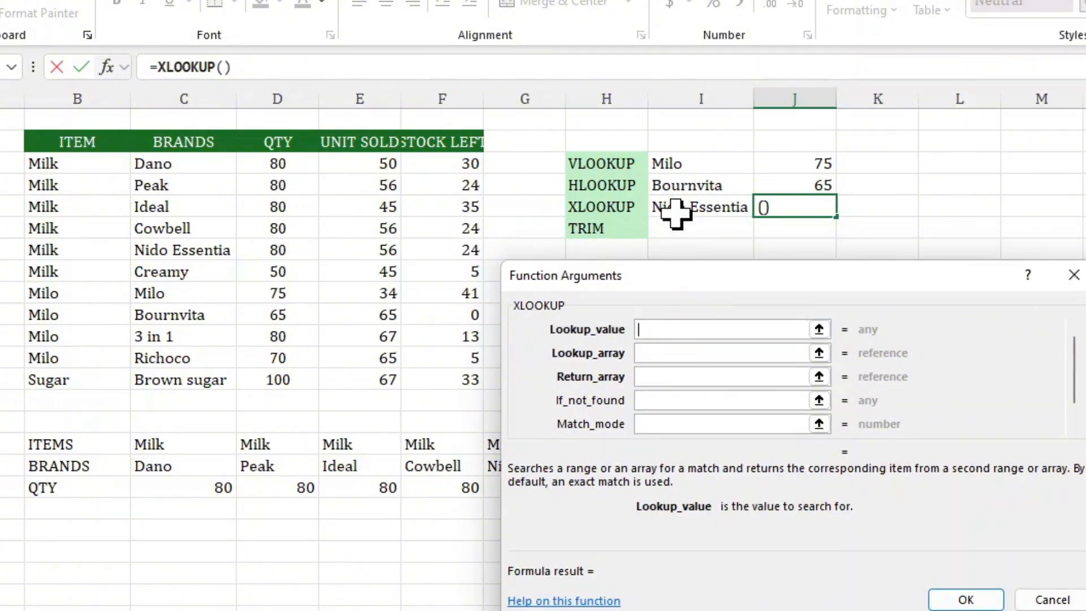
{"action": "left_click", "coordinate": [673, 210]}
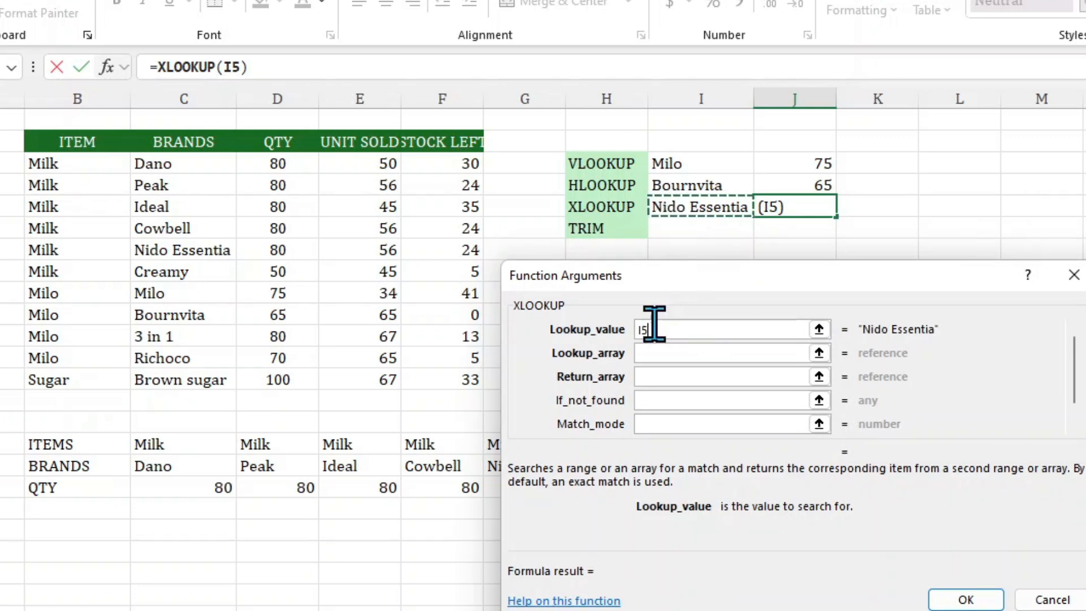
Set the XLOOKUP lookup array to the brands in C3:C13 and the return array to D3:F13.
{"action": "left_click", "coordinate": [651, 354]}
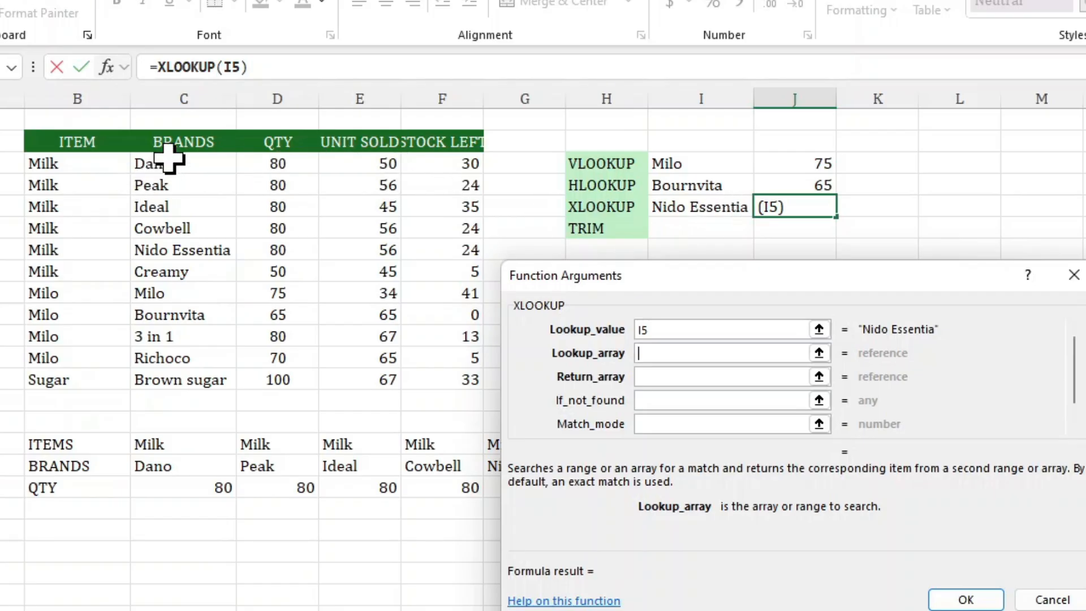
{"action": "left_click_drag", "start_coordinate": [169, 160], "coordinate": [175, 375]}
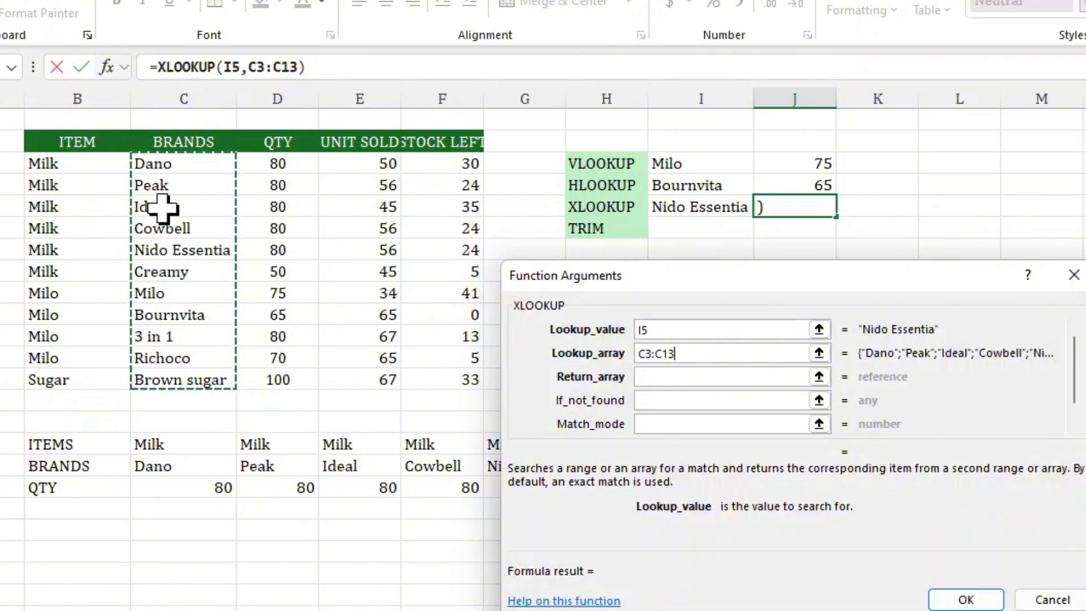
{"action": "left_click", "coordinate": [671, 376]}
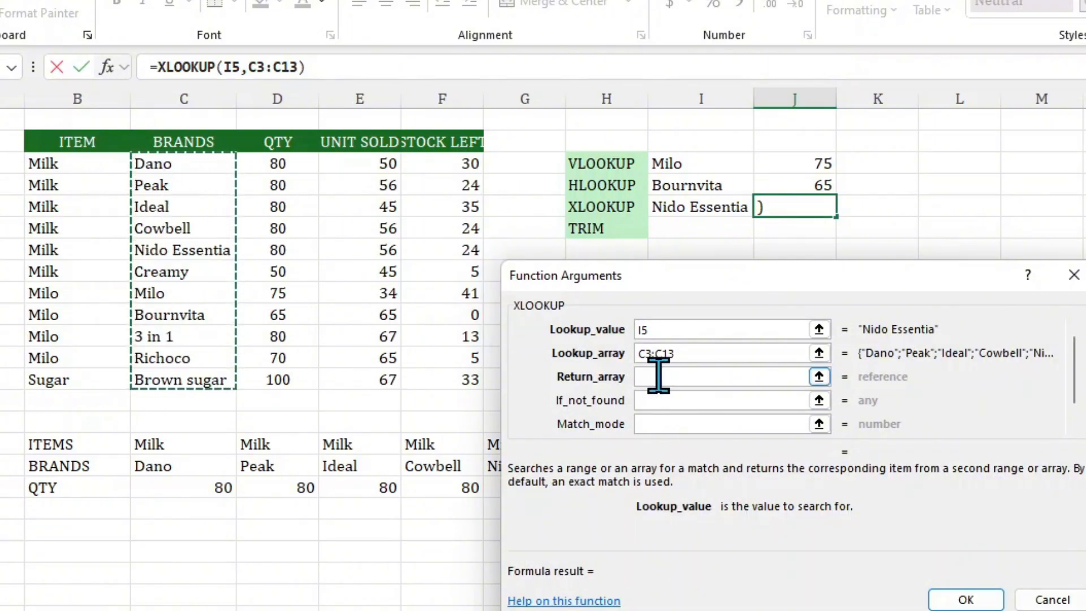
{"action": "left_click", "coordinate": [658, 376]}
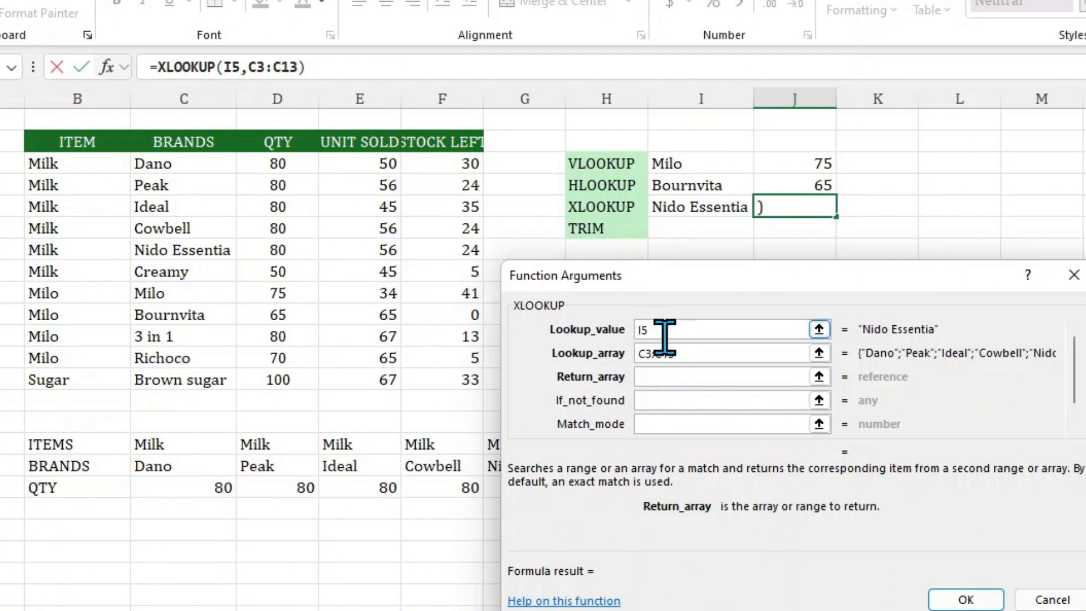
{"action": "left_click_drag", "start_coordinate": [244, 168], "coordinate": [453, 381]}
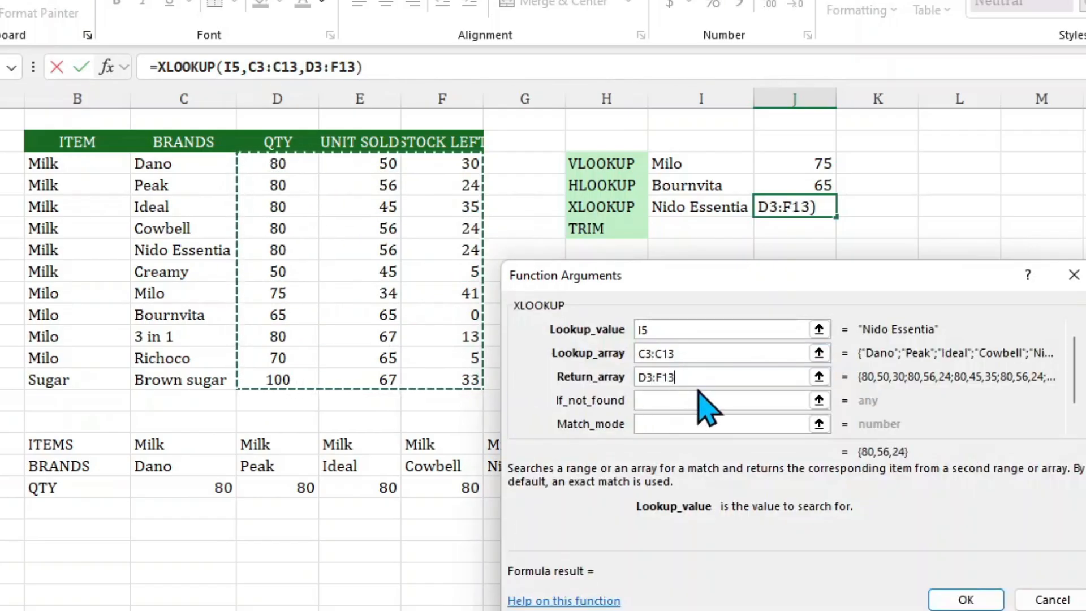
Set the XLOOKUP if-not-found value to "not found", leave the match mode empty and complete the formula.
{"action": "left_click", "coordinate": [669, 402]}
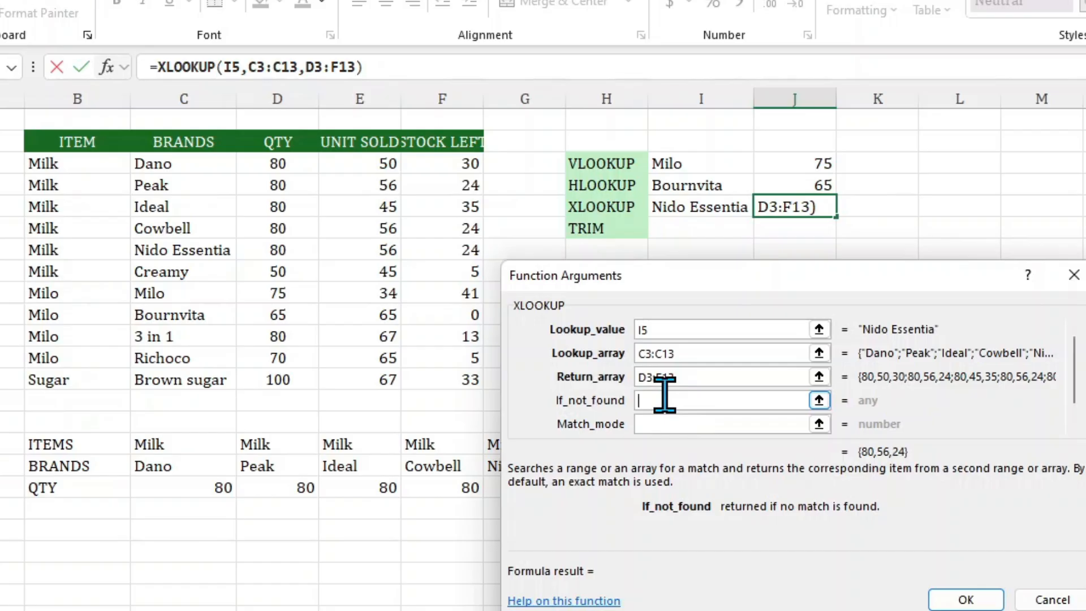
{"action": "type", "text": "\"\""}
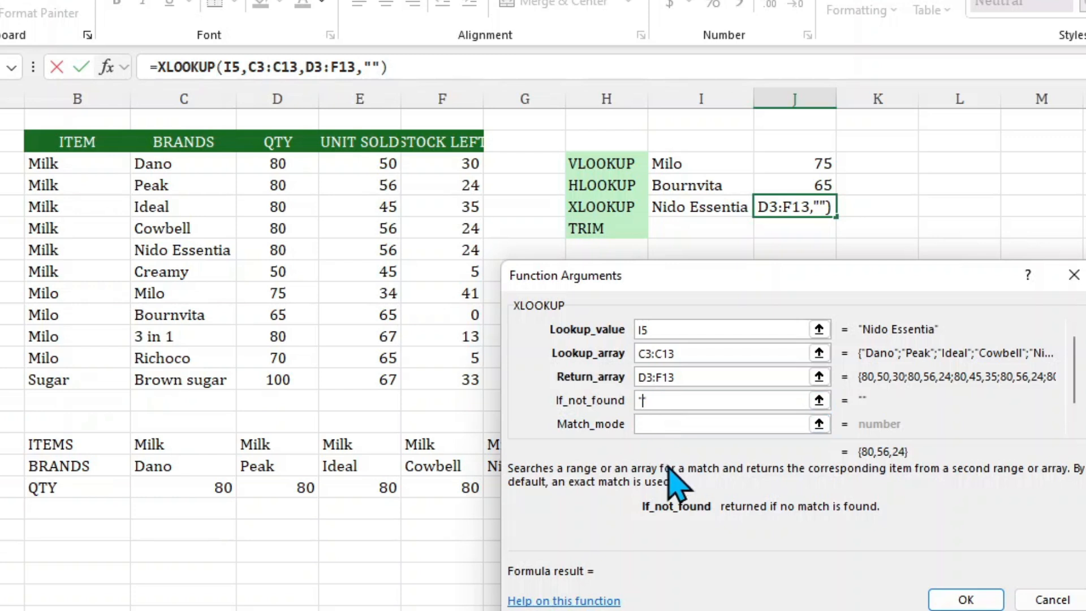
{"action": "type", "text": "not "}
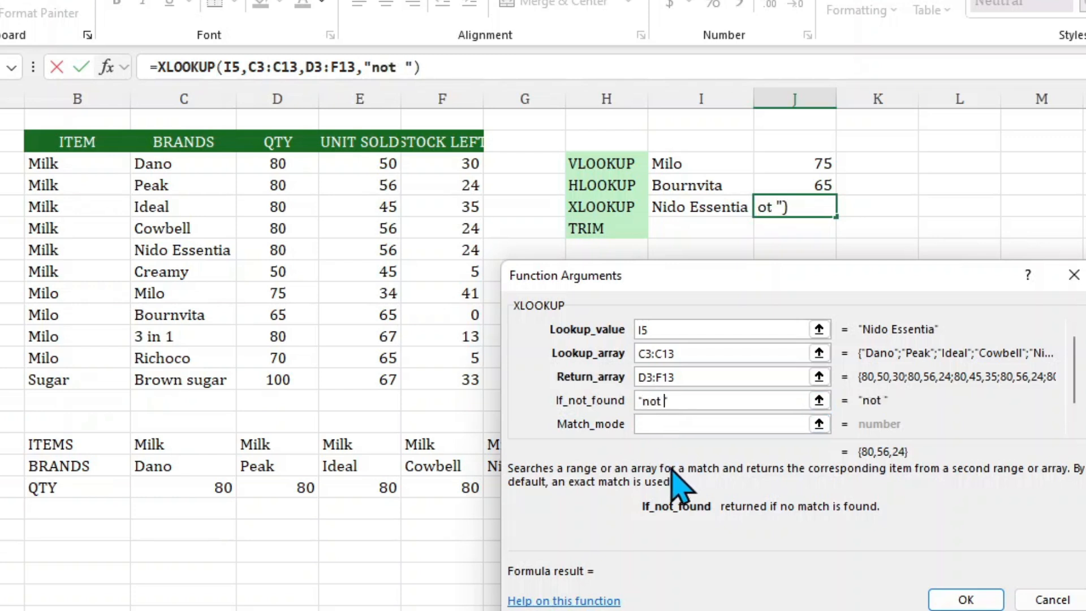
{"action": "type", "text": "found"}
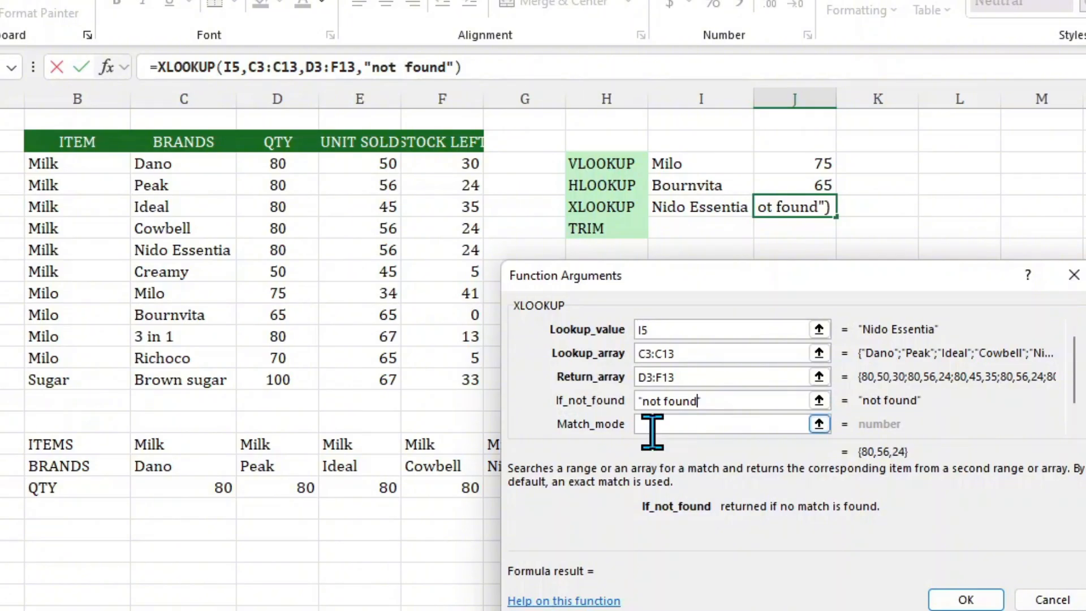
{"action": "left_click", "coordinate": [673, 421]}
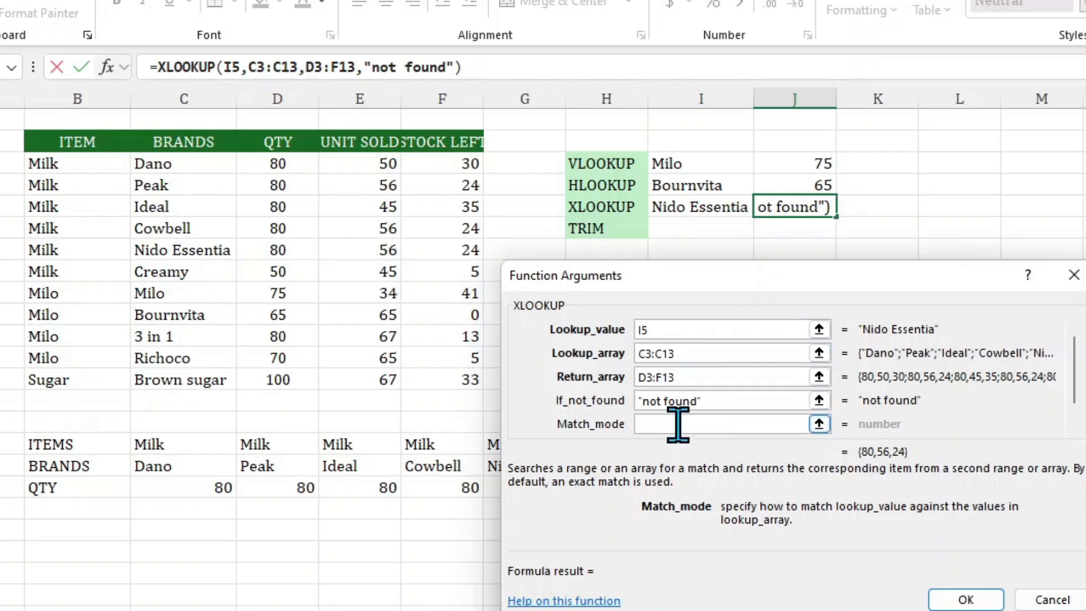
{"action": "left_click", "coordinate": [962, 600]}
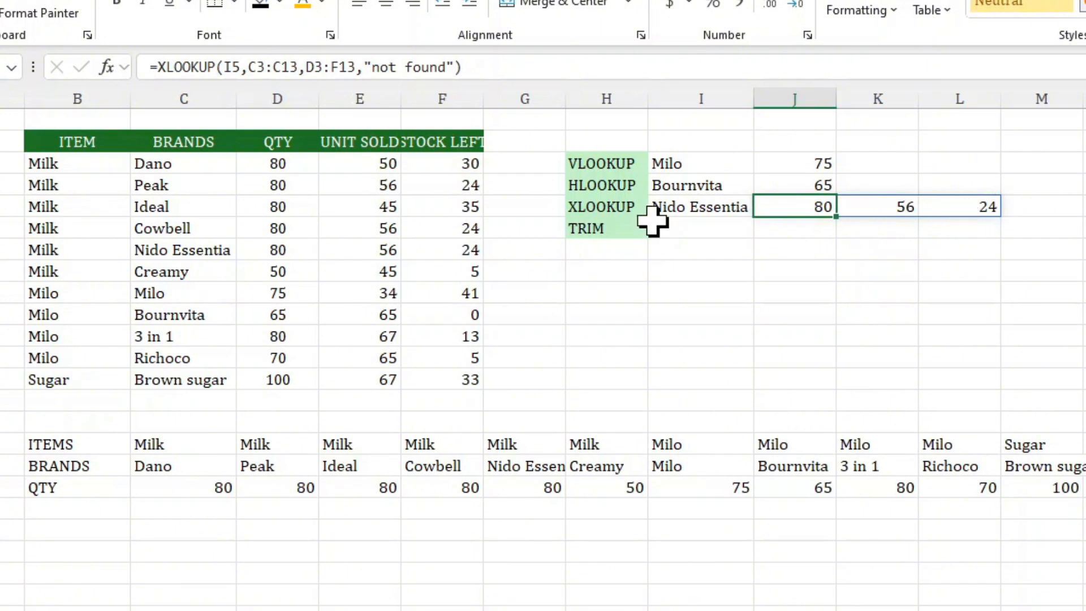
Clear the XLOOKUP item in I5 and replace it with a reference to Cowbell in C6.
{"action": "left_click", "coordinate": [697, 208]}
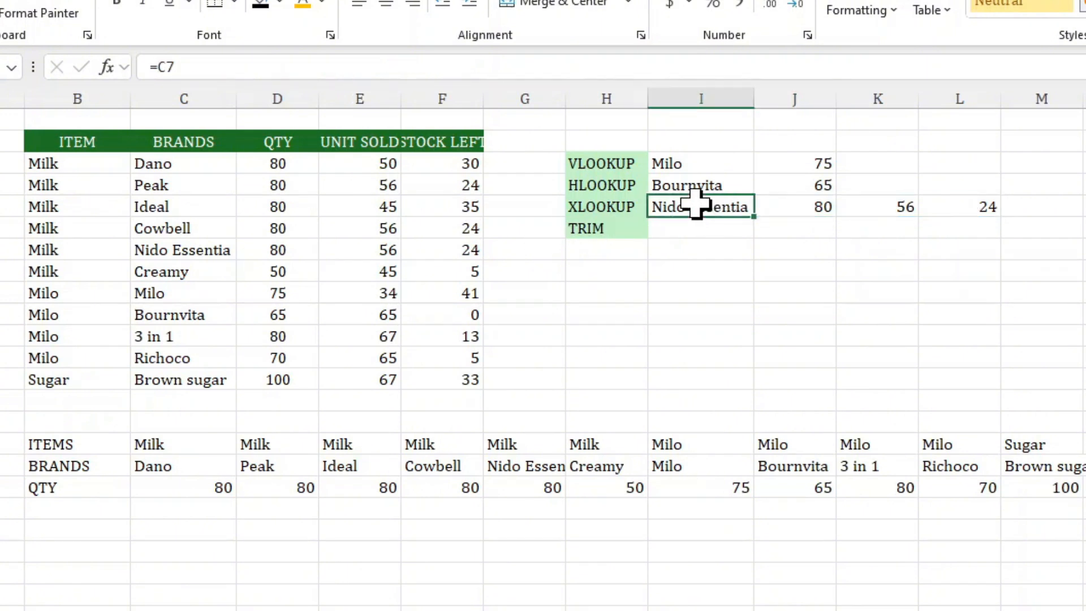
{"action": "key", "text": "Delete"}
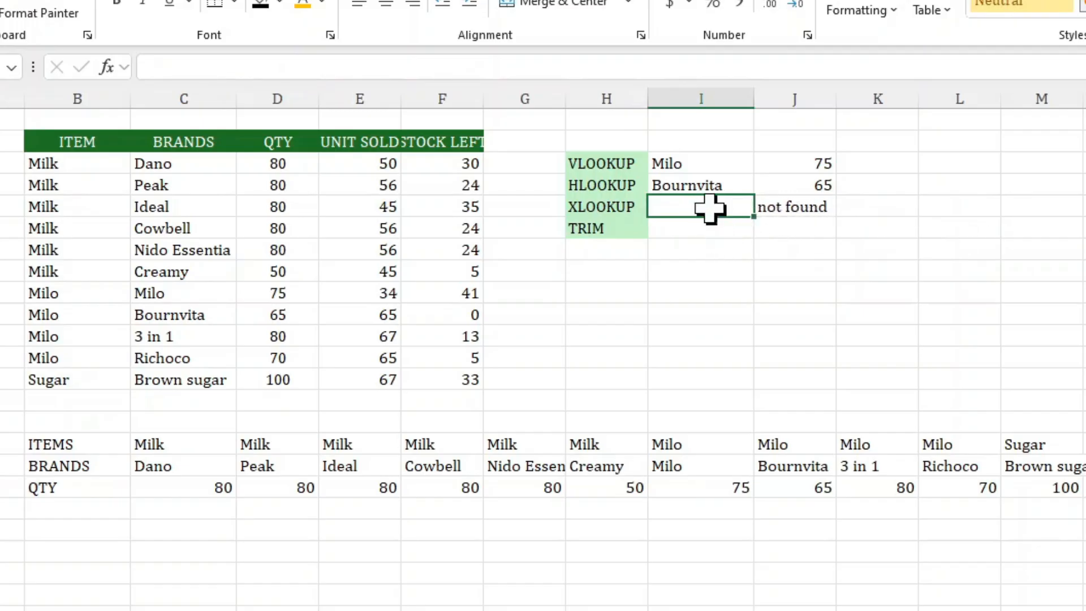
{"action": "type", "text": "="}
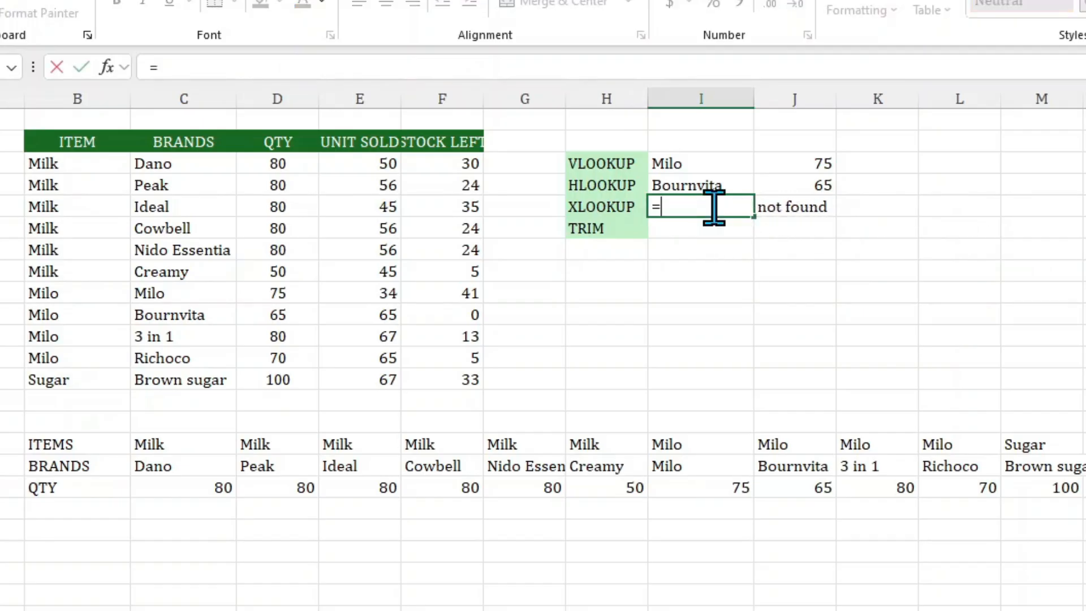
{"action": "left_click", "coordinate": [212, 228]}
{"action": "key", "text": "Return"}
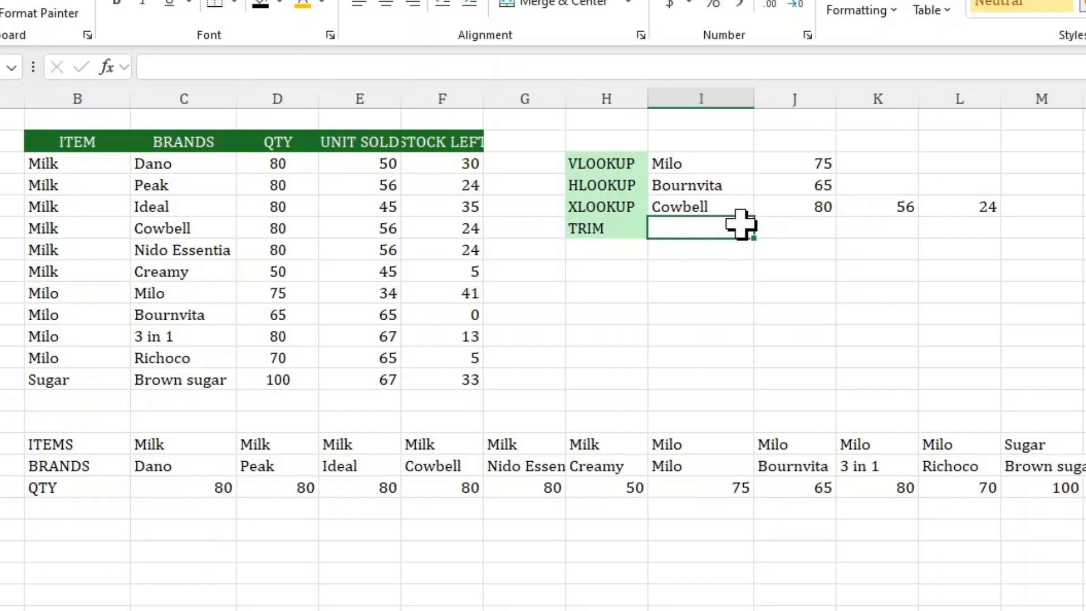
Enter Dano with a leading space in I6 as the TRIM example's lookup item.
{"action": "double_click", "coordinate": [693, 229]}
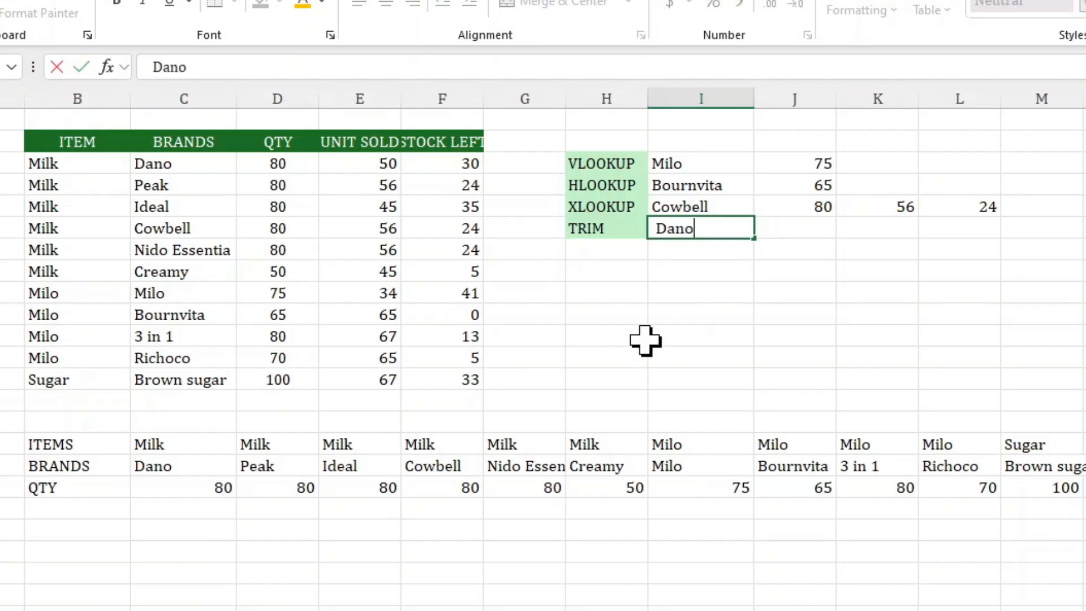
{"action": "left_click", "coordinate": [691, 243]}
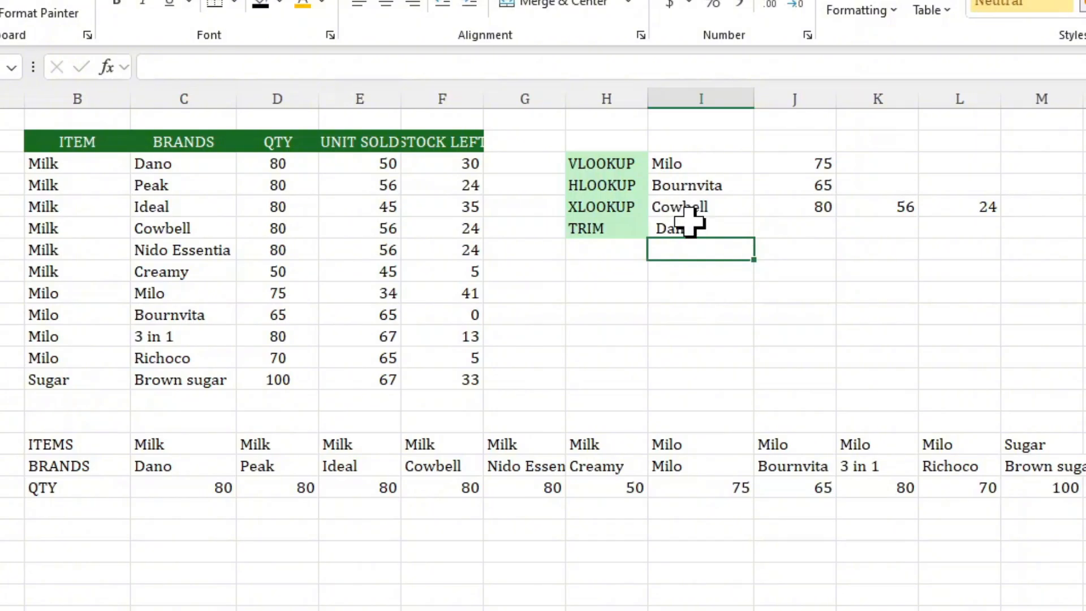
{"action": "left_click", "coordinate": [698, 229]}
Start an XLOOKUP formula in J6 with its function arguments shown, using the Dano item in I6 as the lookup value.
{"action": "left_click", "coordinate": [785, 232]}
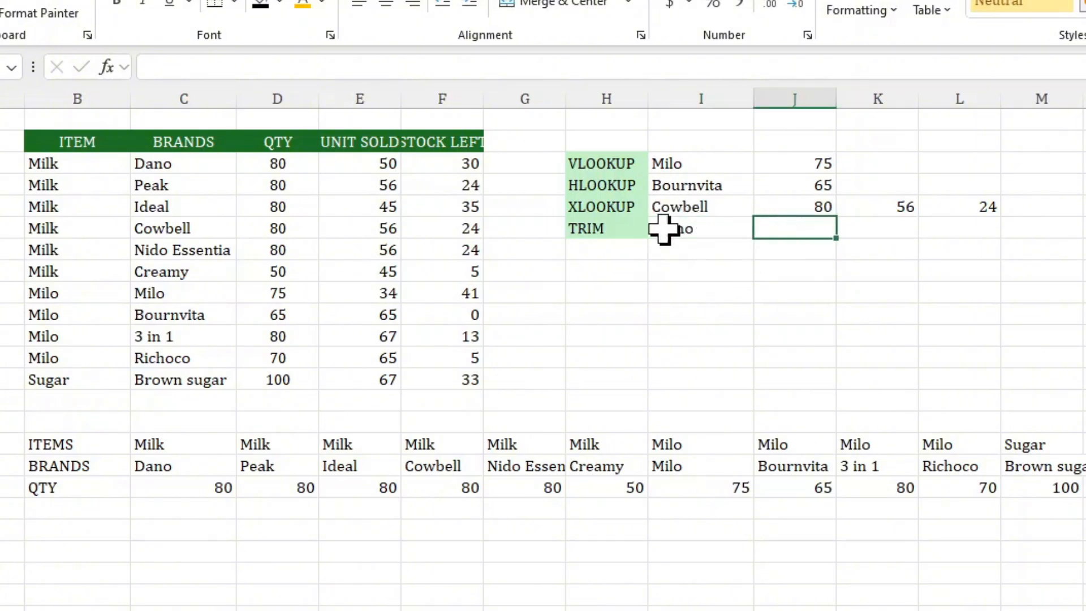
{"action": "left_click", "coordinate": [329, 67]}
{"action": "type", "text": "="}
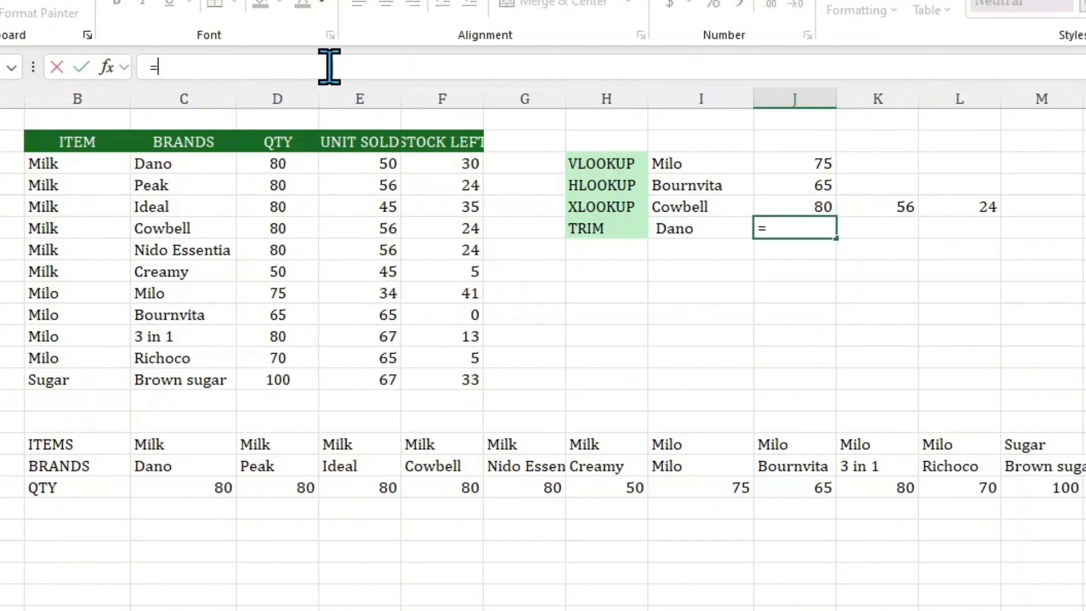
{"action": "type", "text": "xl"}
{"action": "key", "text": "Tab"}
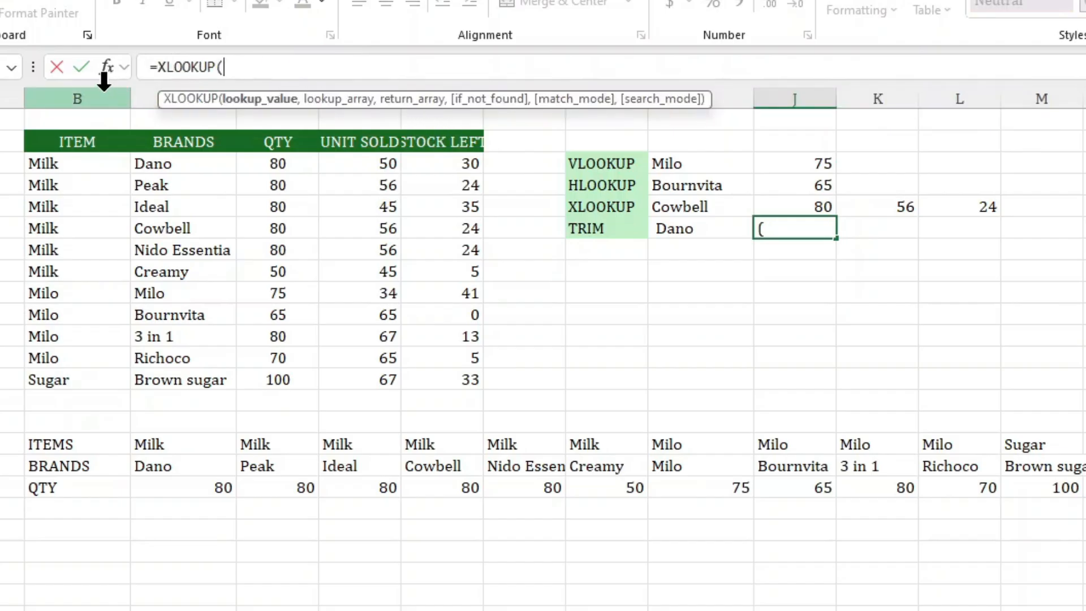
{"action": "left_click", "coordinate": [107, 68]}
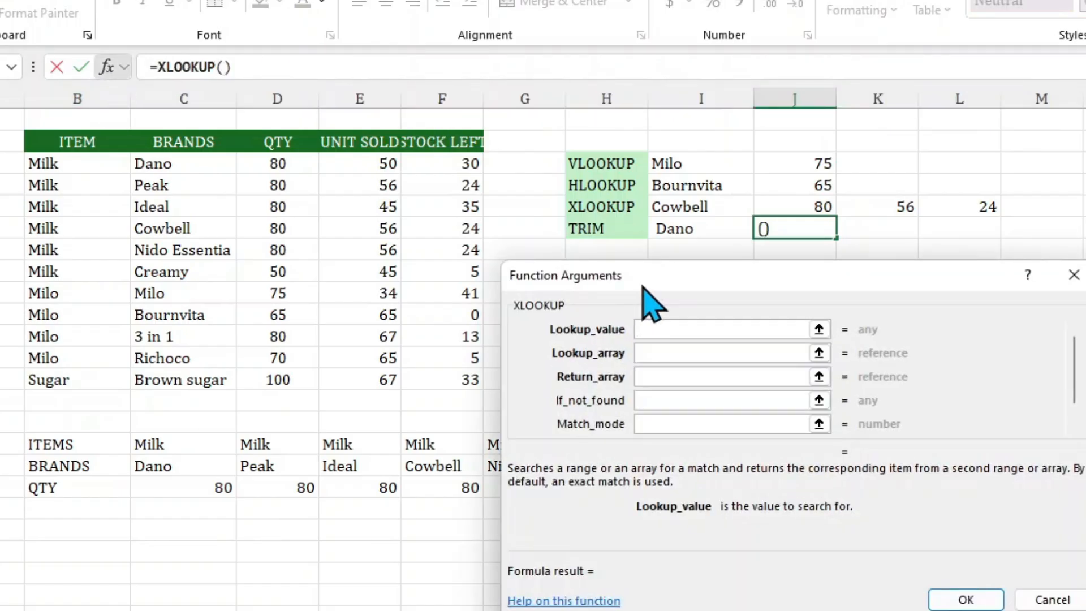
{"action": "left_click_drag", "start_coordinate": [650, 289], "coordinate": [683, 279]}
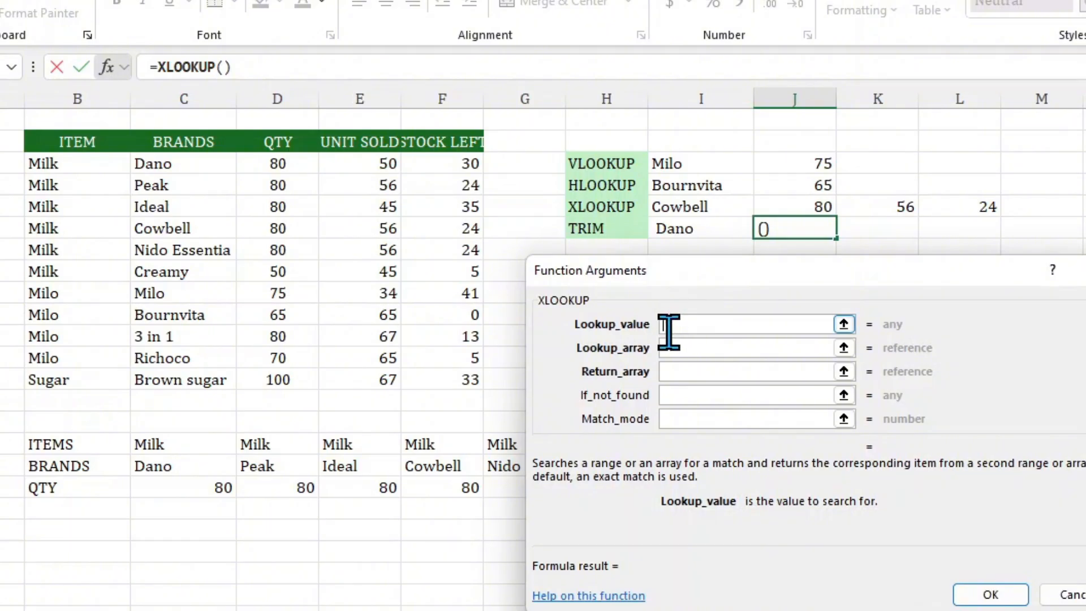
{"action": "left_click", "coordinate": [687, 230]}
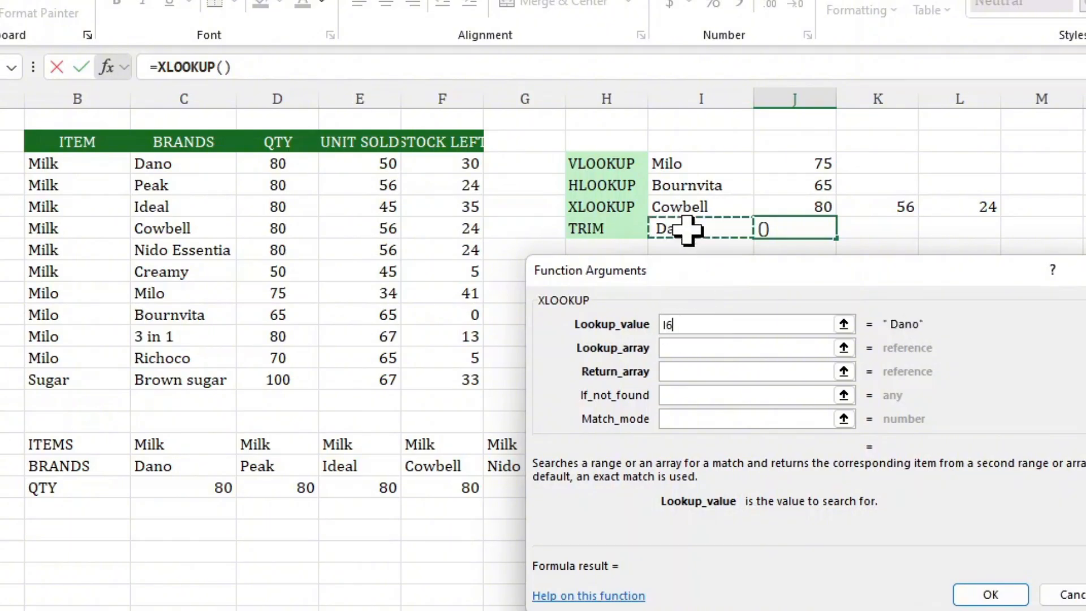
Set the J6 formula's lookup array to the brands in C3:C13 and its return array to D3:F13.
{"action": "left_click", "coordinate": [694, 347]}
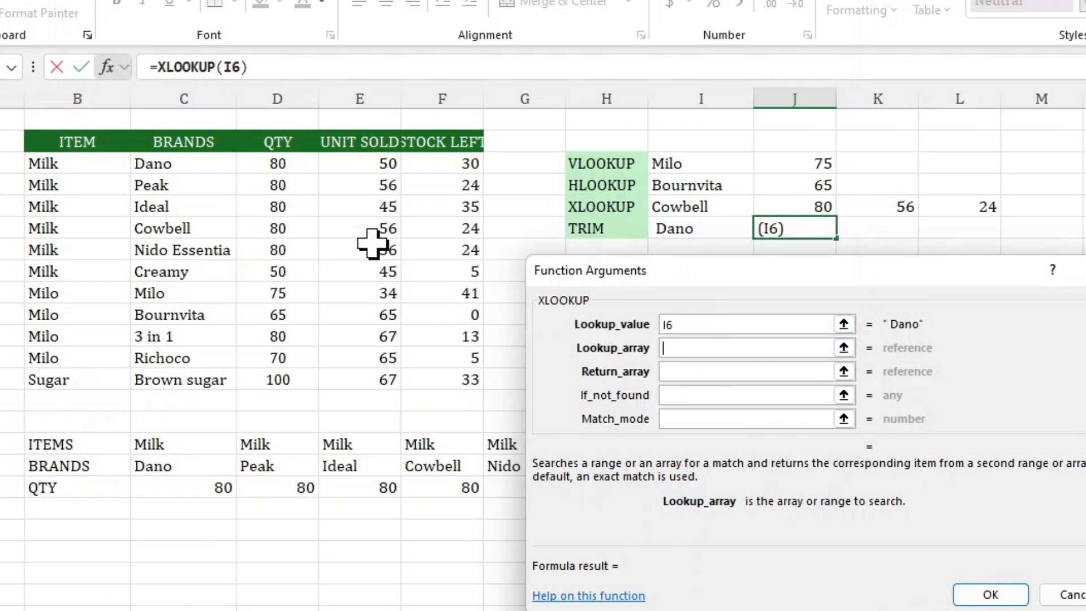
{"action": "left_click_drag", "start_coordinate": [272, 161], "coordinate": [280, 378]}
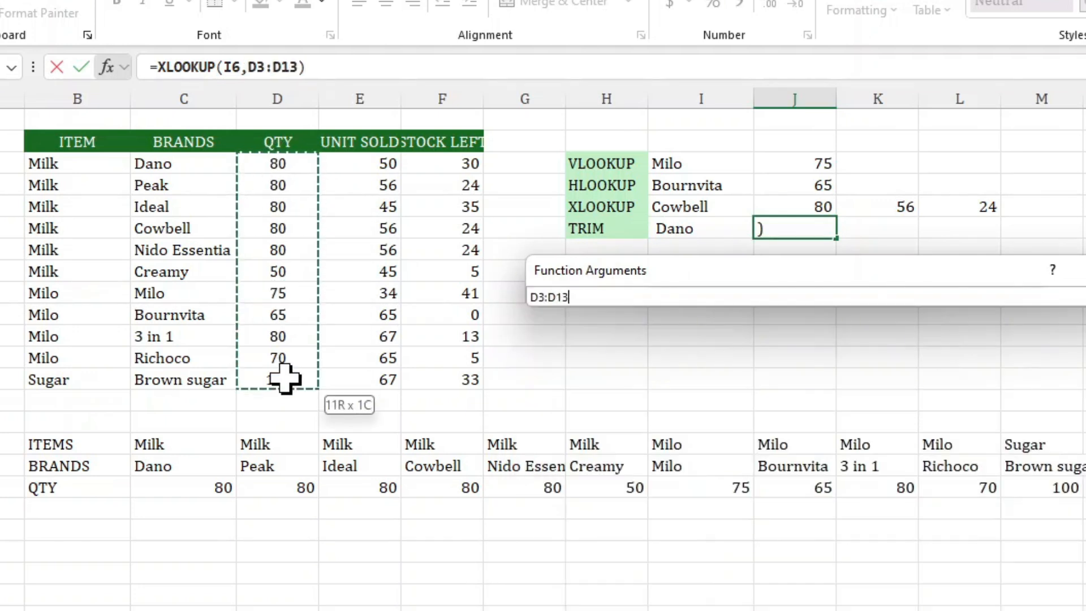
{"action": "left_click_drag", "start_coordinate": [179, 161], "coordinate": [207, 380]}
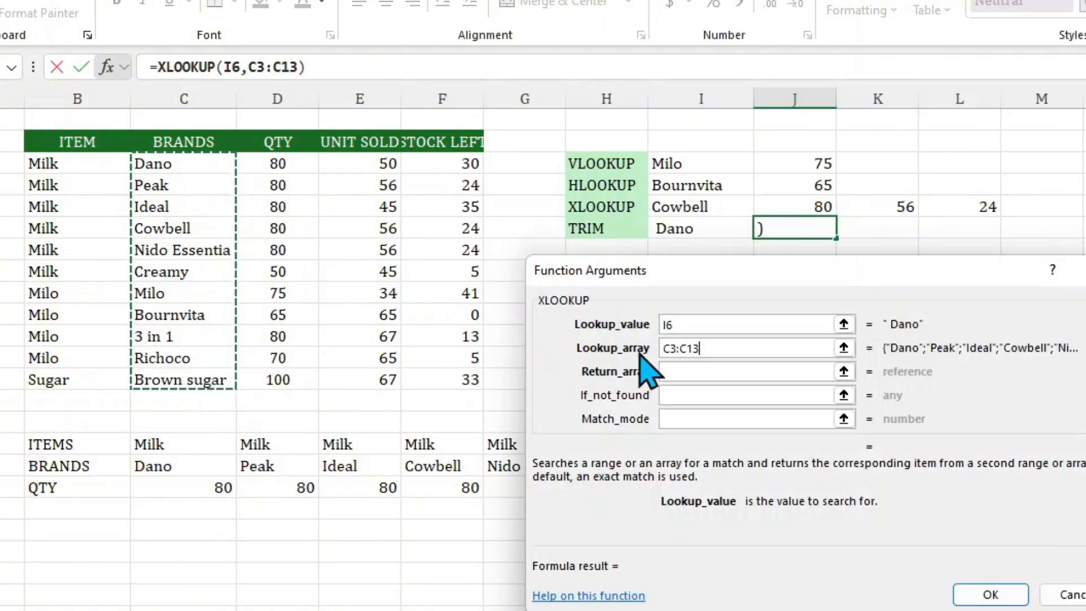
{"action": "left_click", "coordinate": [691, 371]}
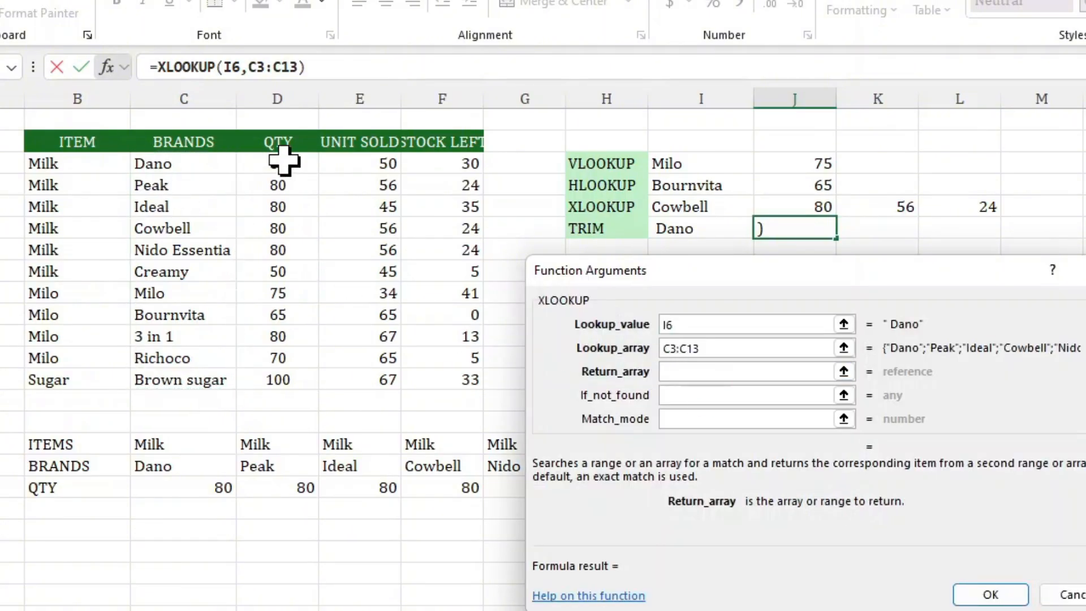
{"action": "left_click_drag", "start_coordinate": [272, 165], "coordinate": [466, 371]}
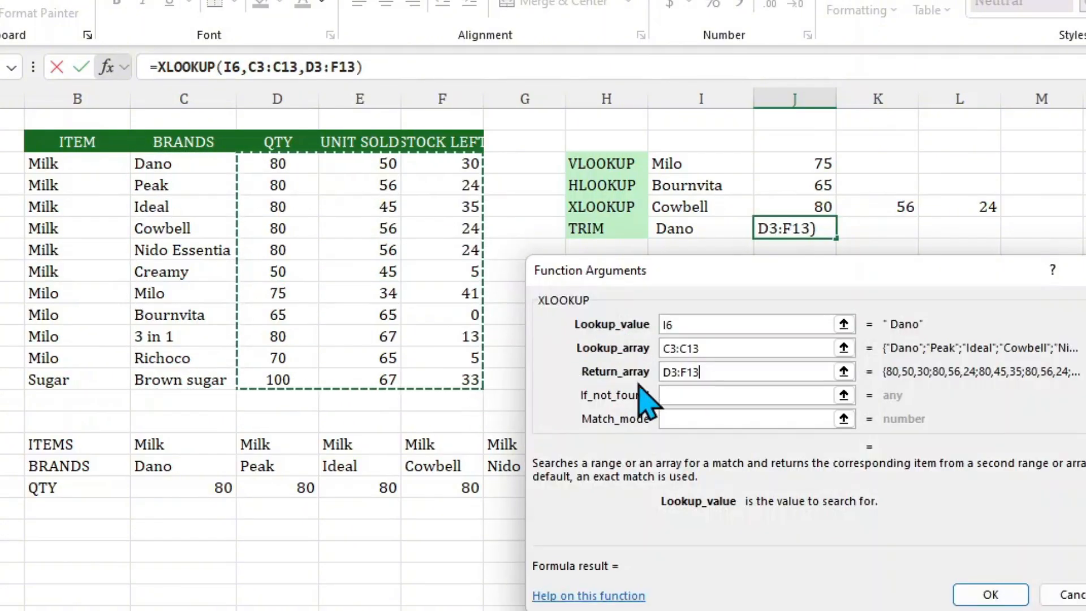
Set the if-not-found value of the J6 formula to "okay" and complete the formula.
{"action": "left_click", "coordinate": [692, 396]}
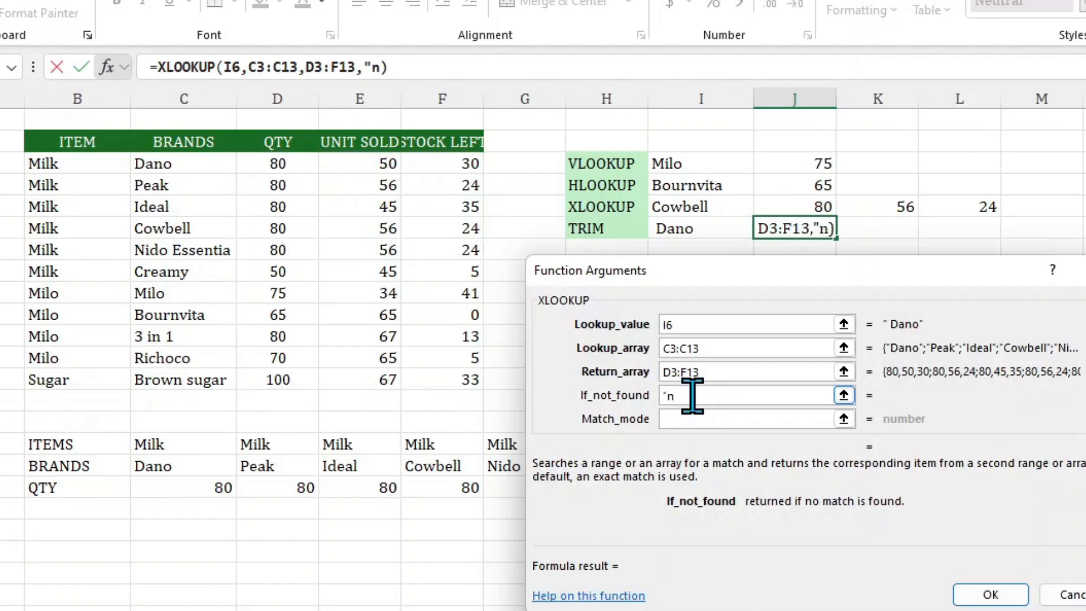
{"action": "type", "text": "\"oka"}
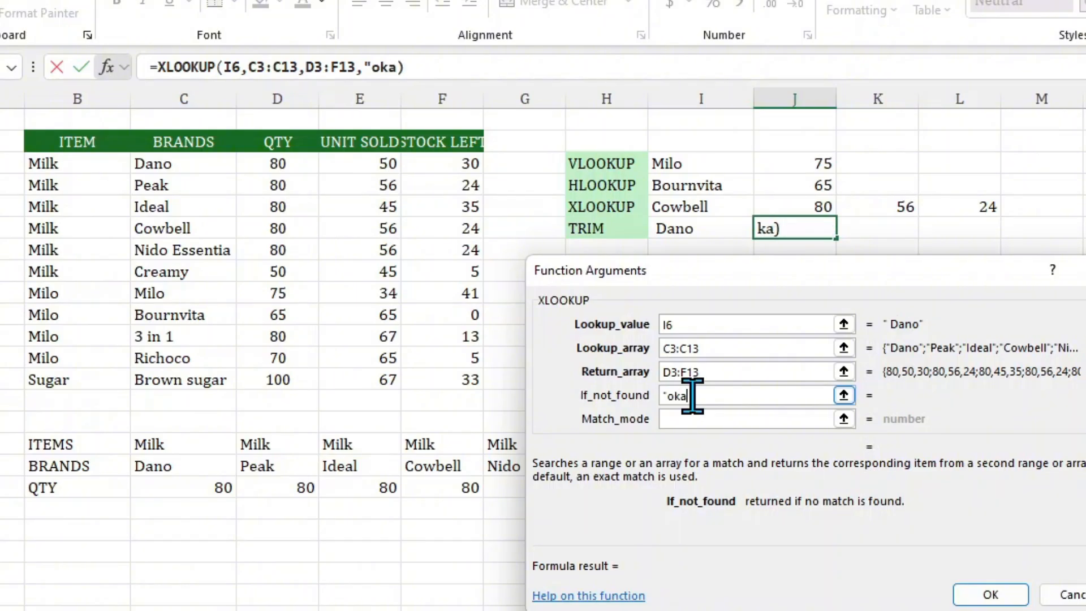
{"action": "type", "text": "y\""}
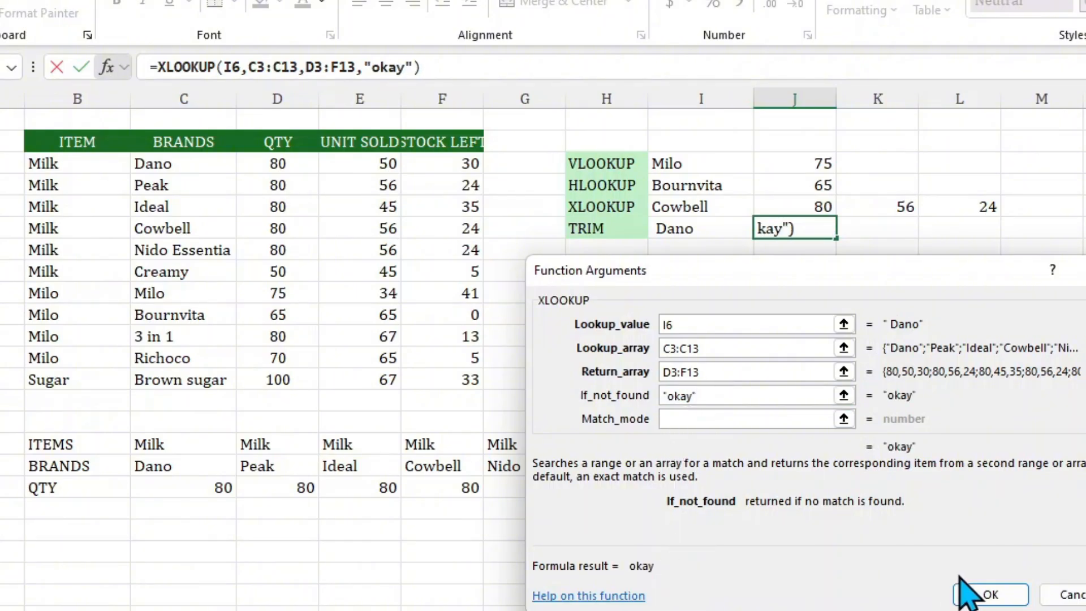
{"action": "left_click", "coordinate": [992, 595]}
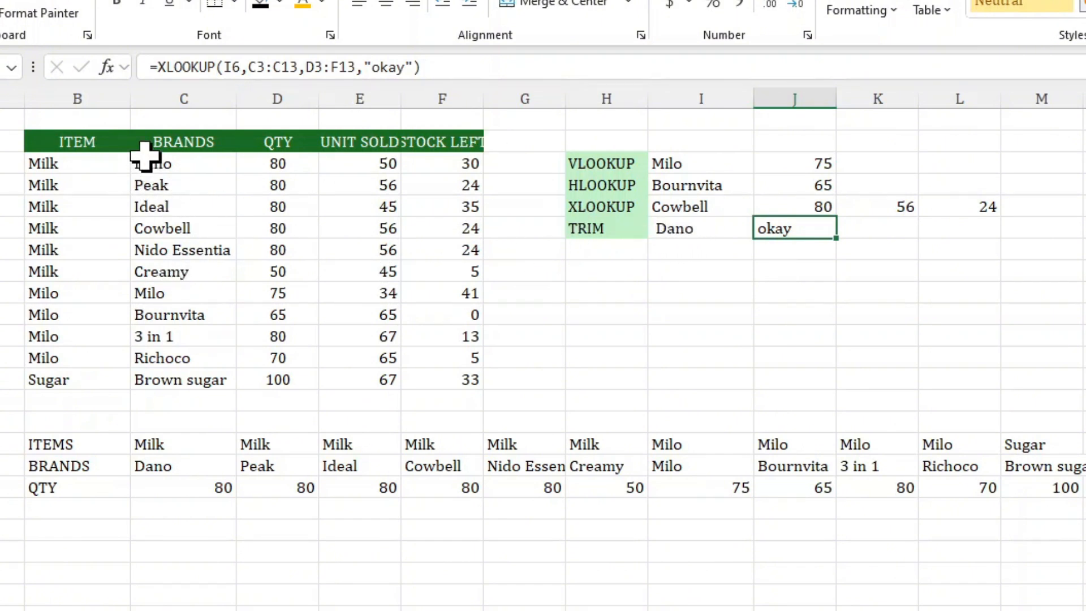
Enter a TRIM formula in I7 that removes the leading space from the brand in I6.
{"action": "left_click", "coordinate": [684, 247]}
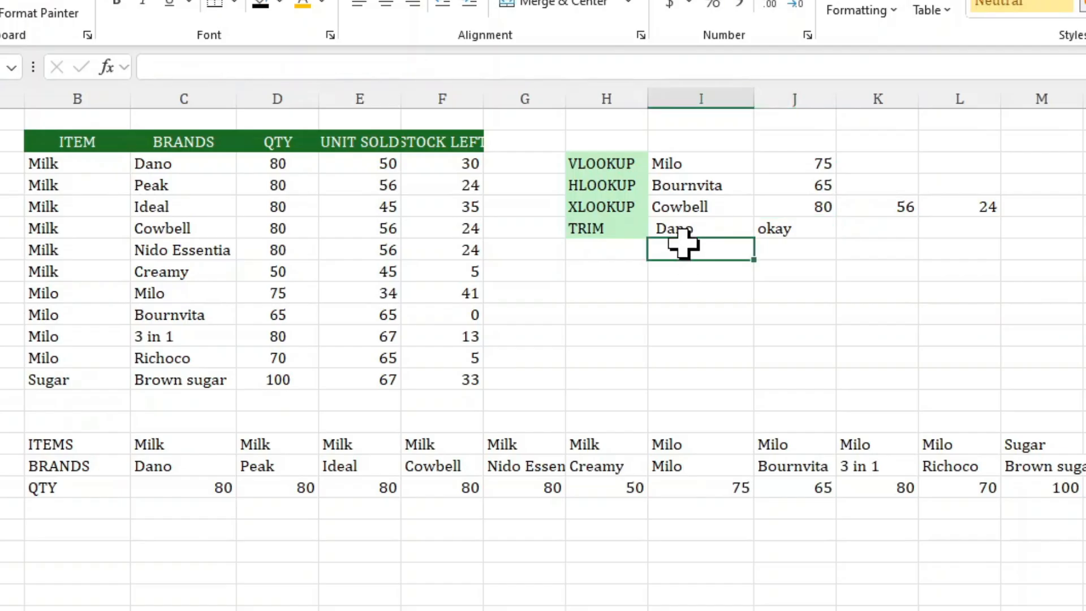
{"action": "type", "text": "="}
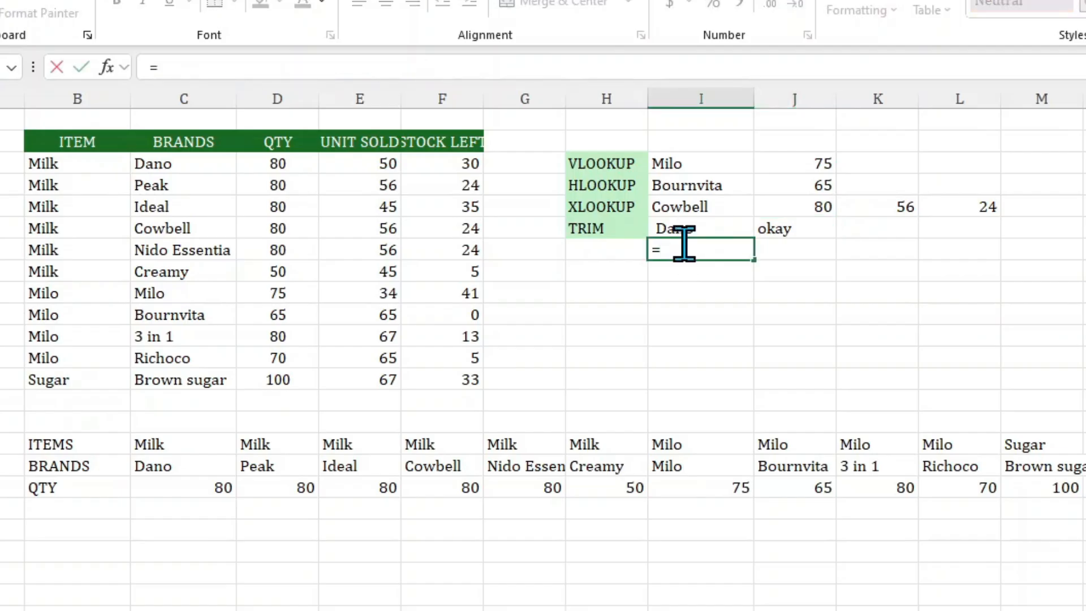
{"action": "type", "text": "trim"}
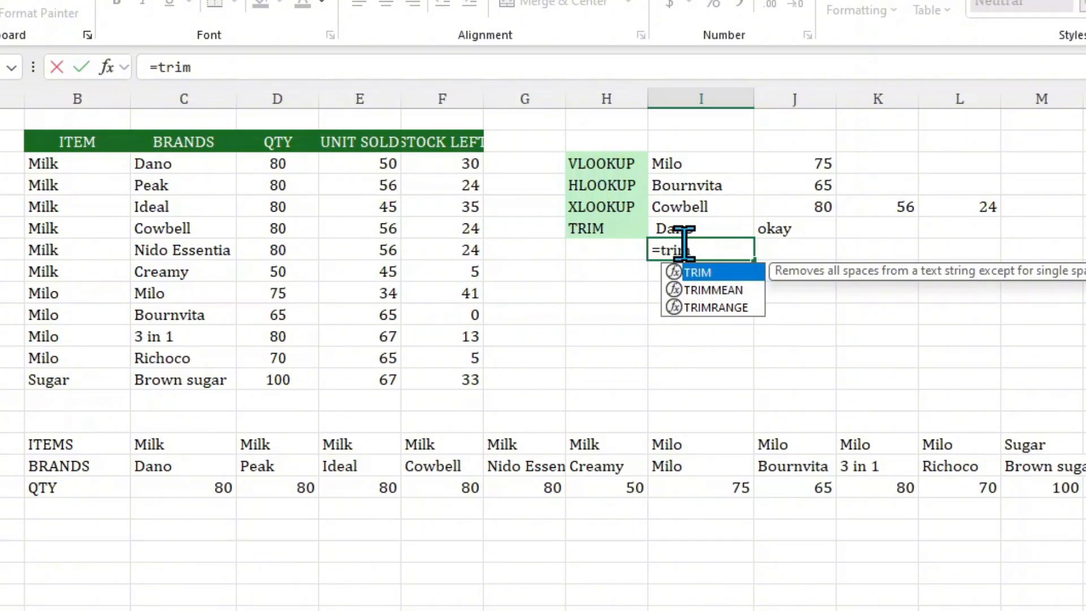
{"action": "key", "text": "Tab"}
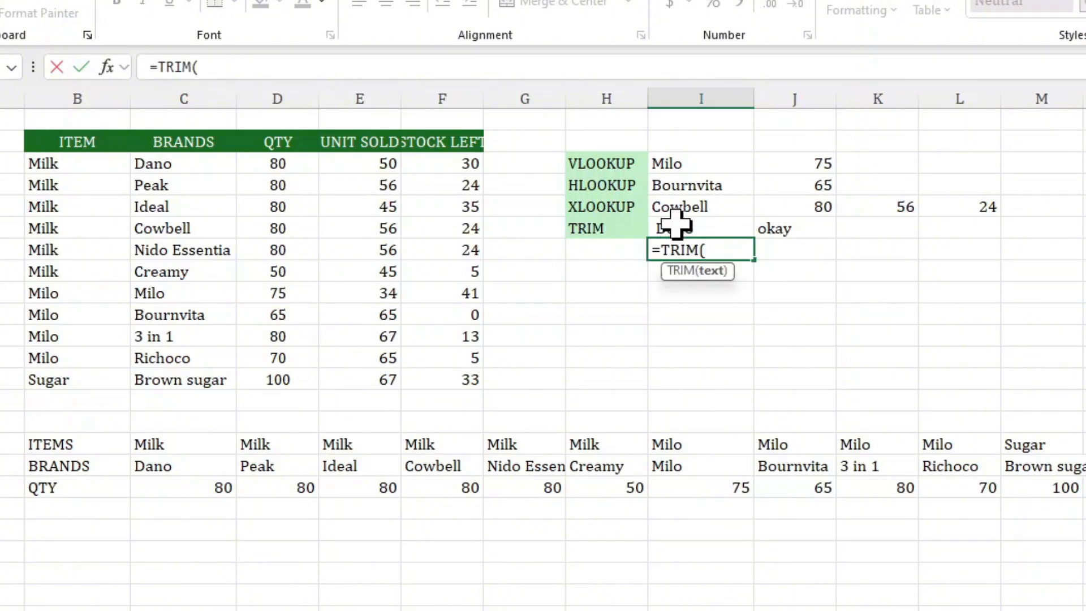
{"action": "left_click", "coordinate": [676, 224]}
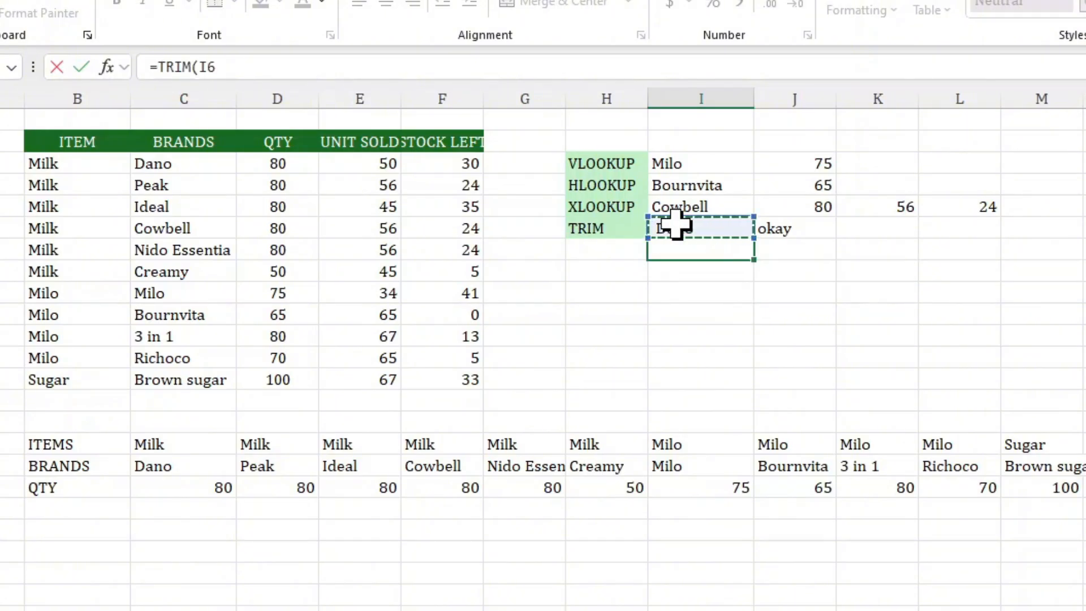
{"action": "key", "text": "Return"}
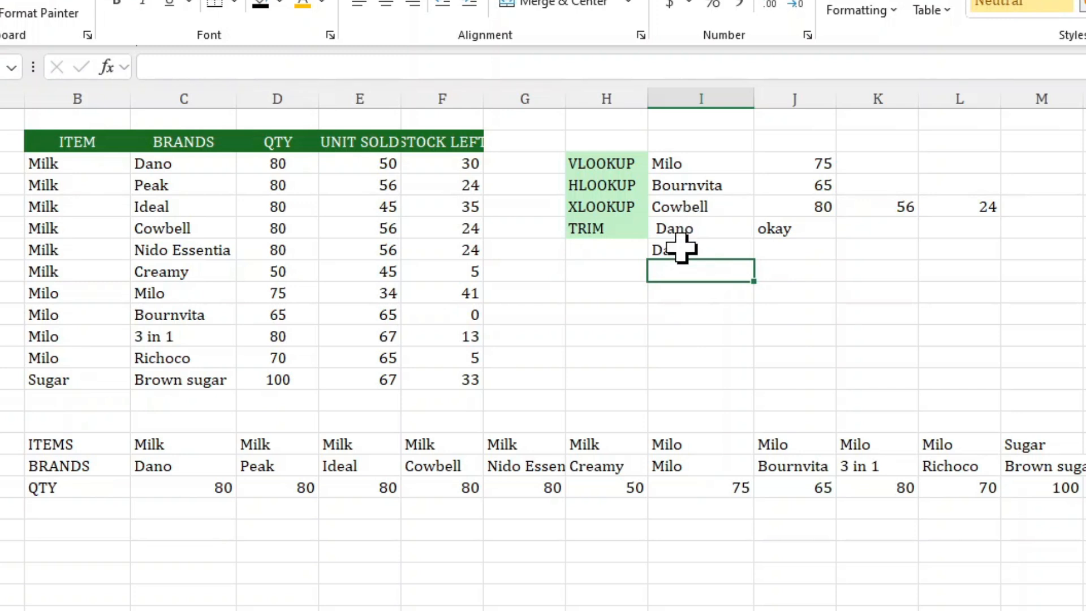
Start an XLOOKUP formula in J7 with the trimmed brand in I7 as the lookup value.
{"action": "left_click", "coordinate": [781, 232]}
{"action": "left_click", "coordinate": [792, 257]}
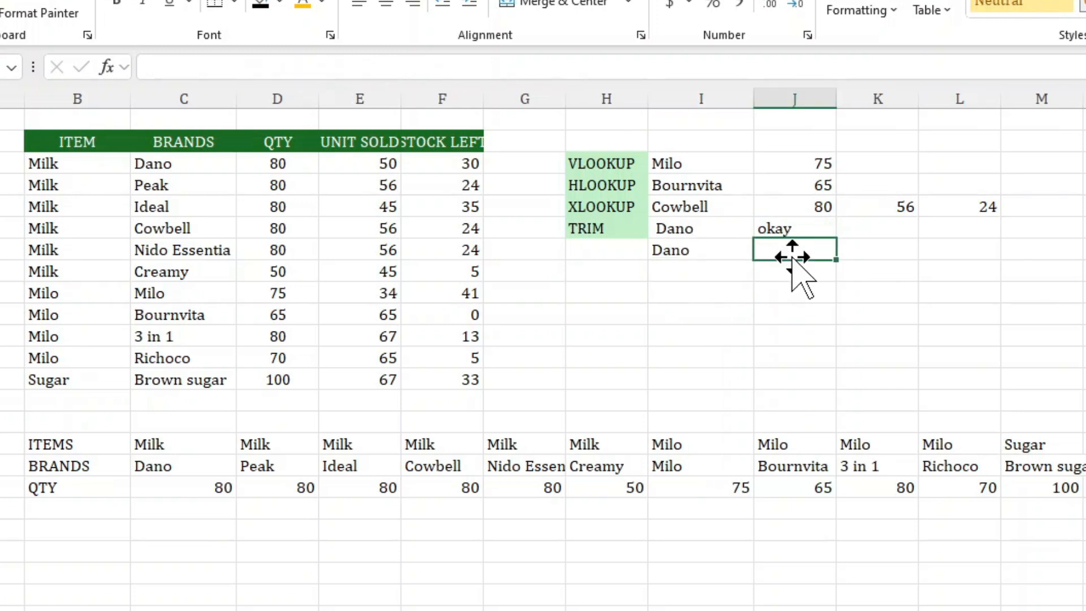
{"action": "left_click", "coordinate": [362, 74]}
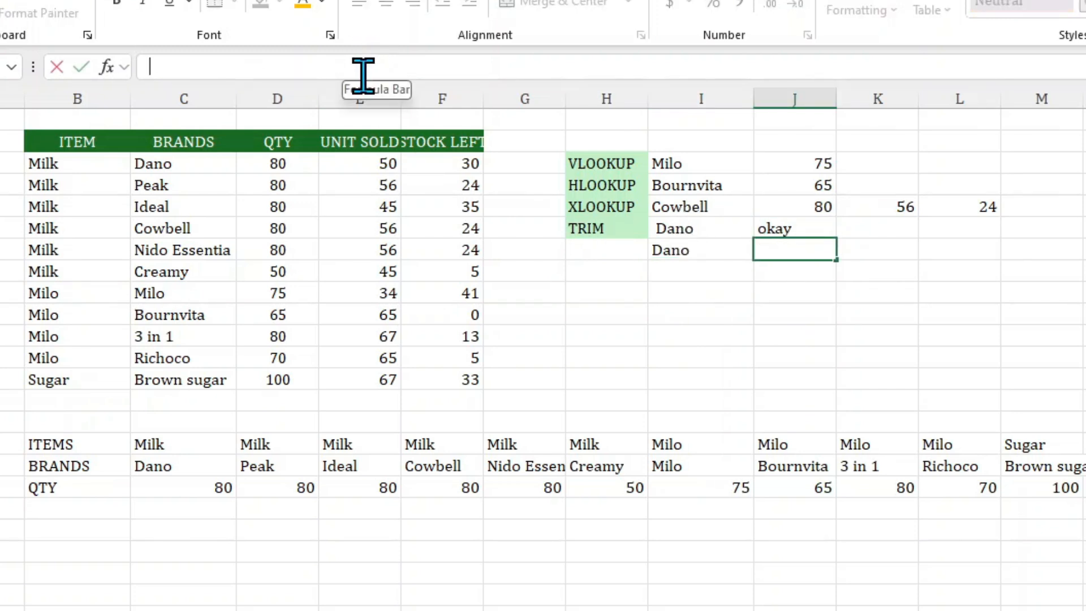
{"action": "type", "text": "="}
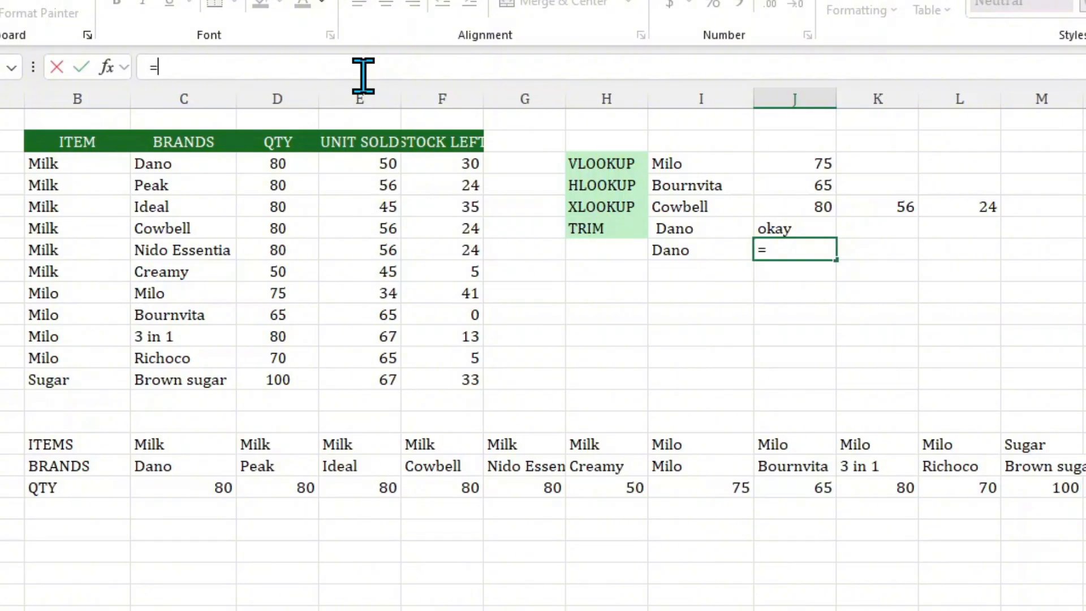
{"action": "type", "text": "xloo"}
{"action": "key", "text": "Tab"}
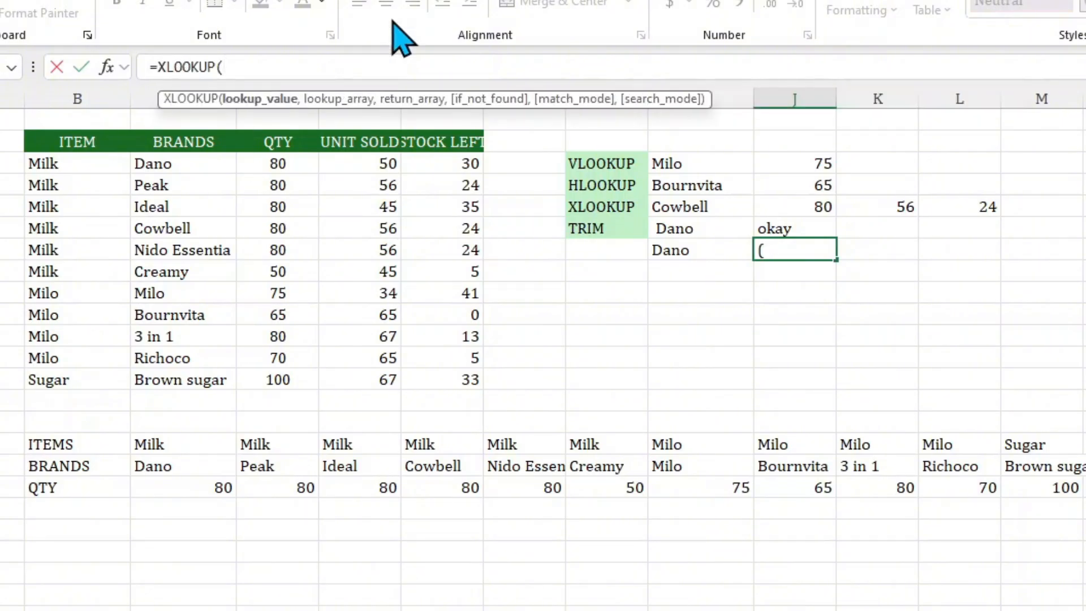
{"action": "left_click", "coordinate": [691, 247]}
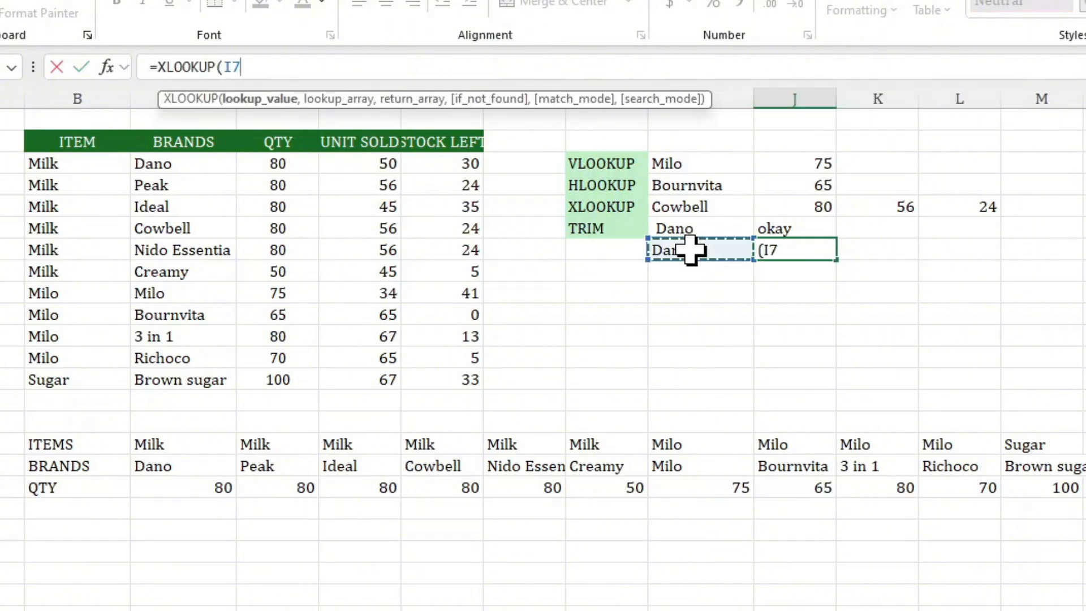
{"action": "type", "text": ","}
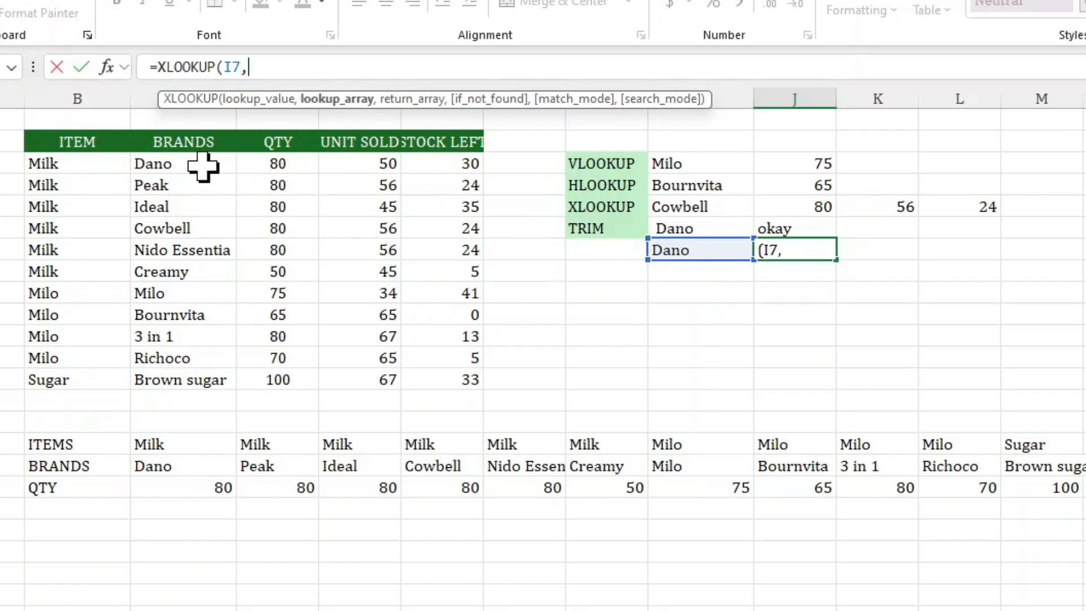
Complete the J7 formula with lookup array C3:C13, return array D3:F13 and if-not-found value "okay".
{"action": "left_click_drag", "start_coordinate": [182, 164], "coordinate": [177, 381]}
{"action": "type", "text": ","}
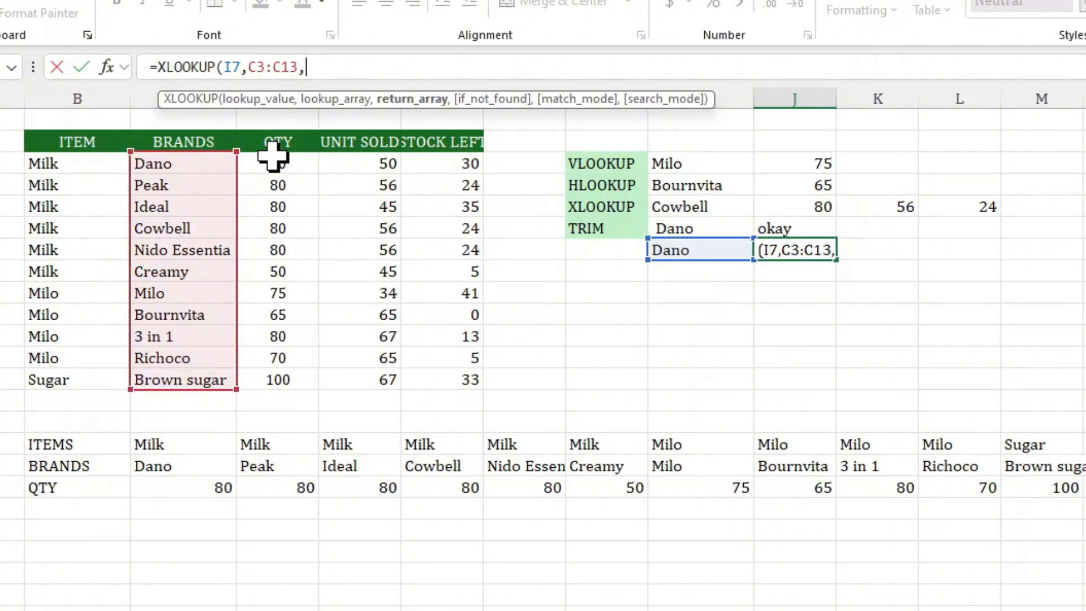
{"action": "left_click_drag", "start_coordinate": [269, 166], "coordinate": [450, 374]}
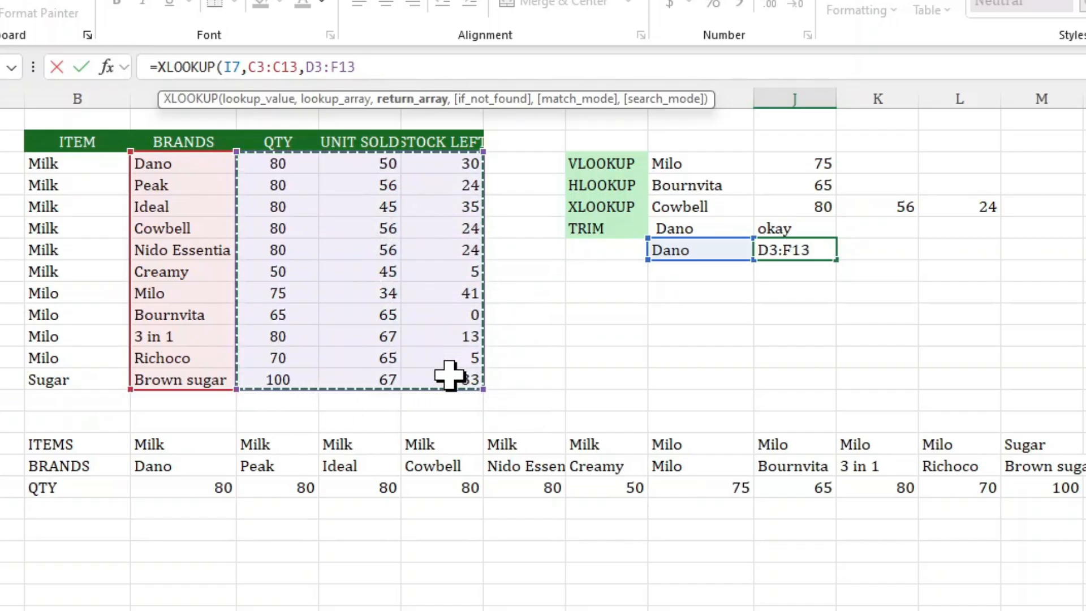
{"action": "type", "text": ",\"okay"}
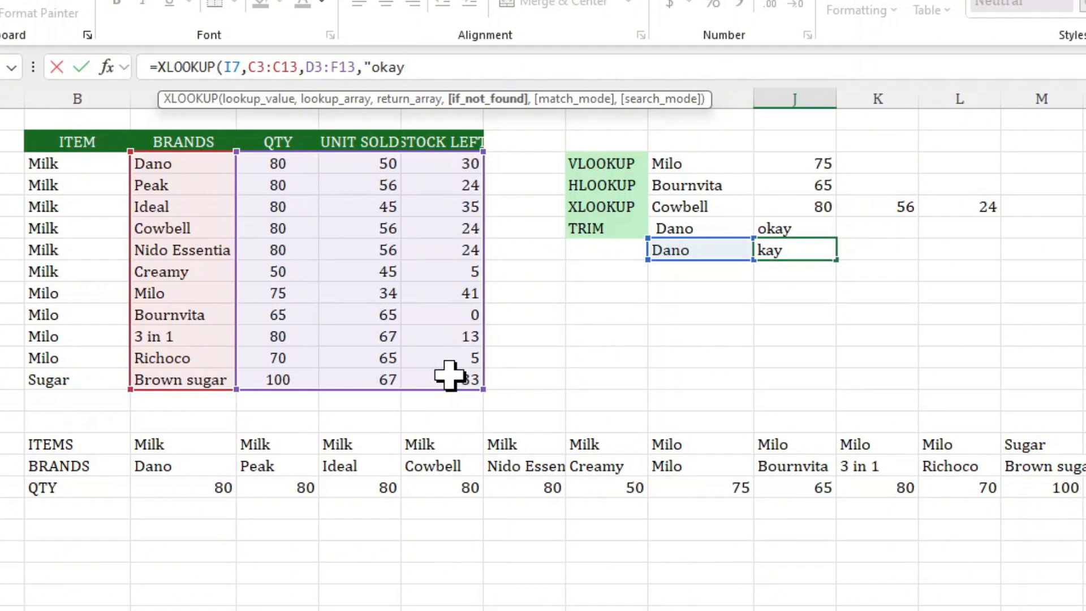
{"action": "type", "text": "\")"}
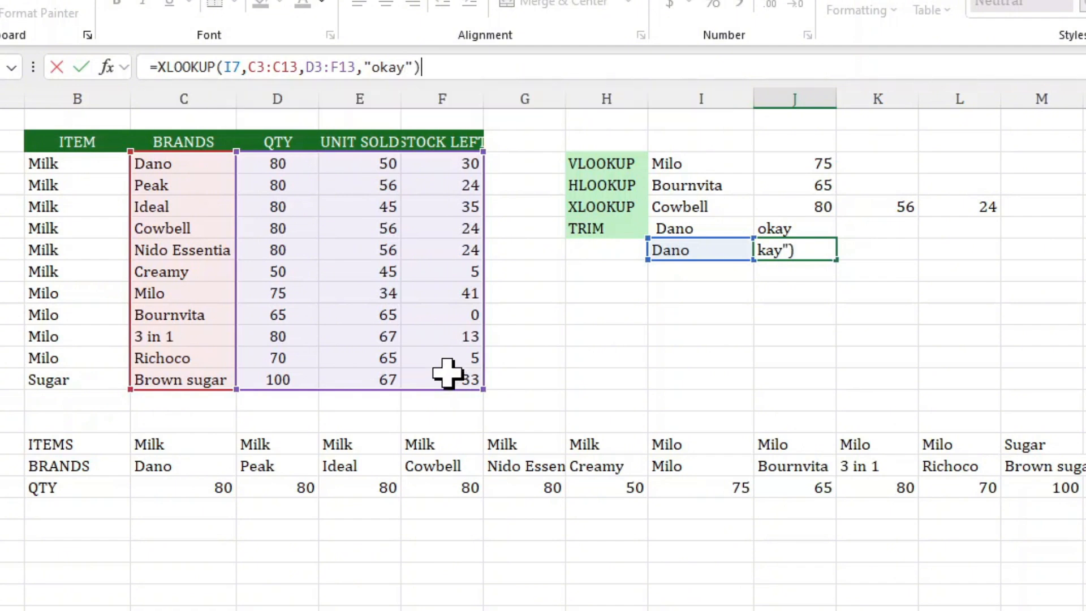
{"action": "key", "text": "Return"}
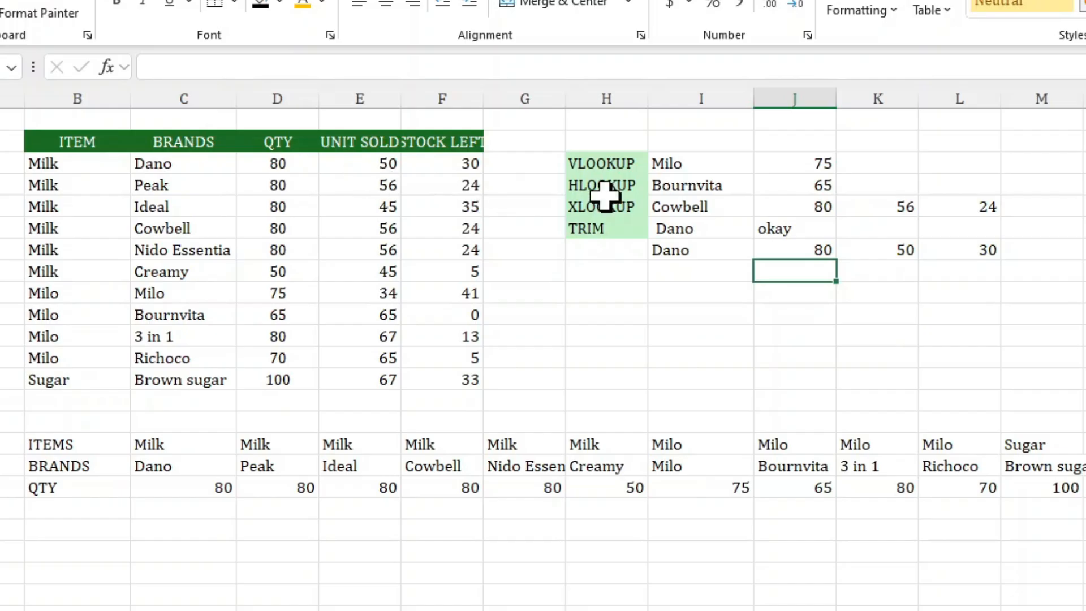
Inspect the XLOOKUP results for the trimmed brand across J7:L7.
{"action": "left_click", "coordinate": [794, 250]}
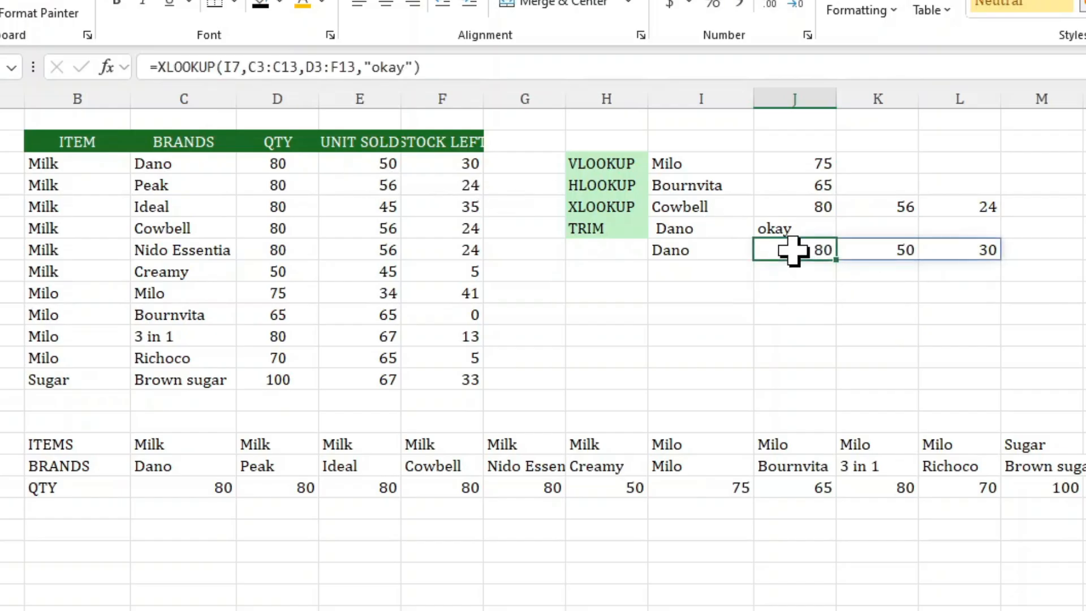
{"action": "left_click", "coordinate": [877, 250]}
{"action": "left_click", "coordinate": [971, 255]}
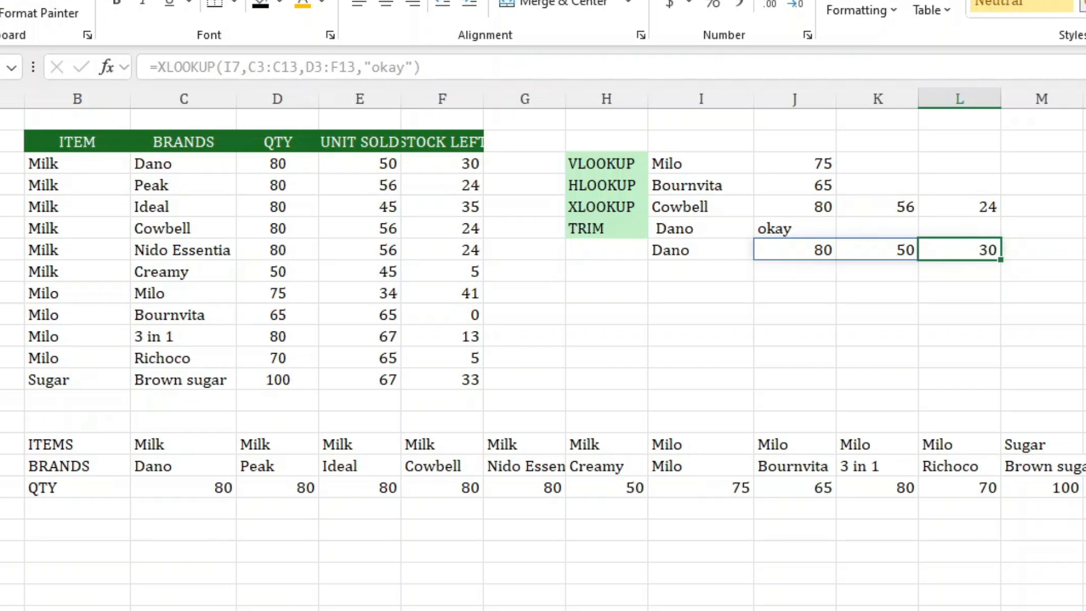
Switch to the worksheet containing the INDEX and MATCH examples.
{"action": "key", "text": "ctrl+Page_Down"}
{"action": "scroll", "coordinate": [170, 430], "scroll_direction": "up", "scroll_amount": 3}
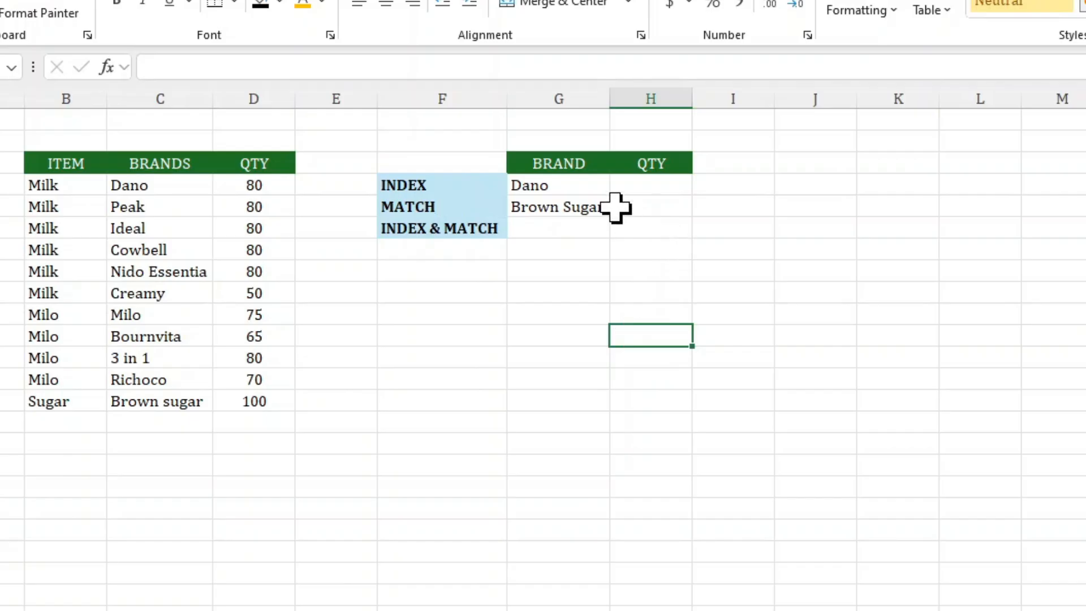
{"action": "left_click", "coordinate": [642, 185]}
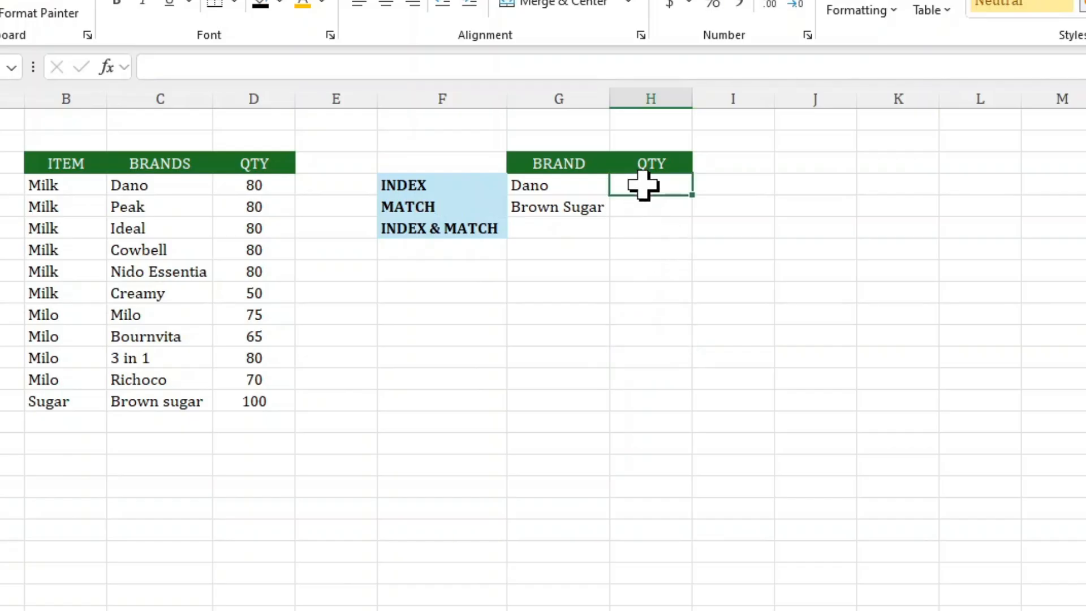
{"action": "left_click", "coordinate": [290, 65]}
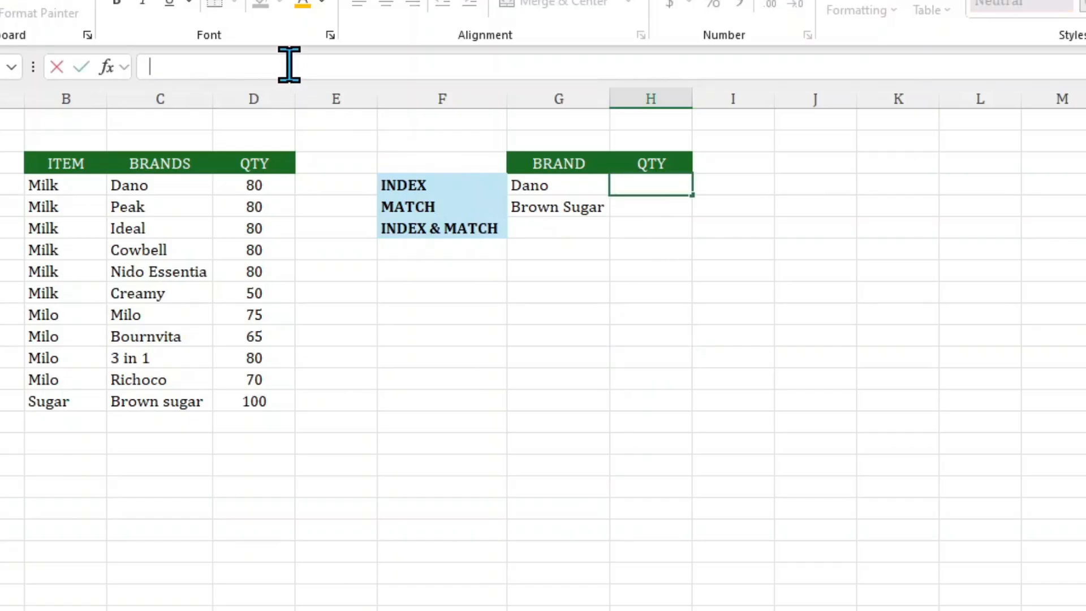
{"action": "type", "text": "=inde"}
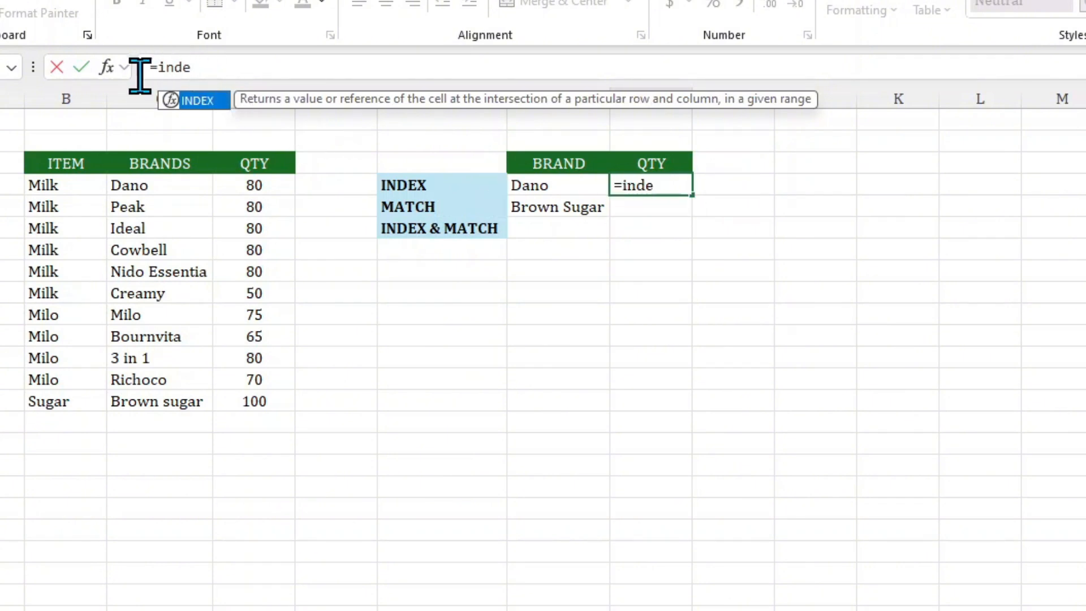
{"action": "left_click", "coordinate": [108, 68]}
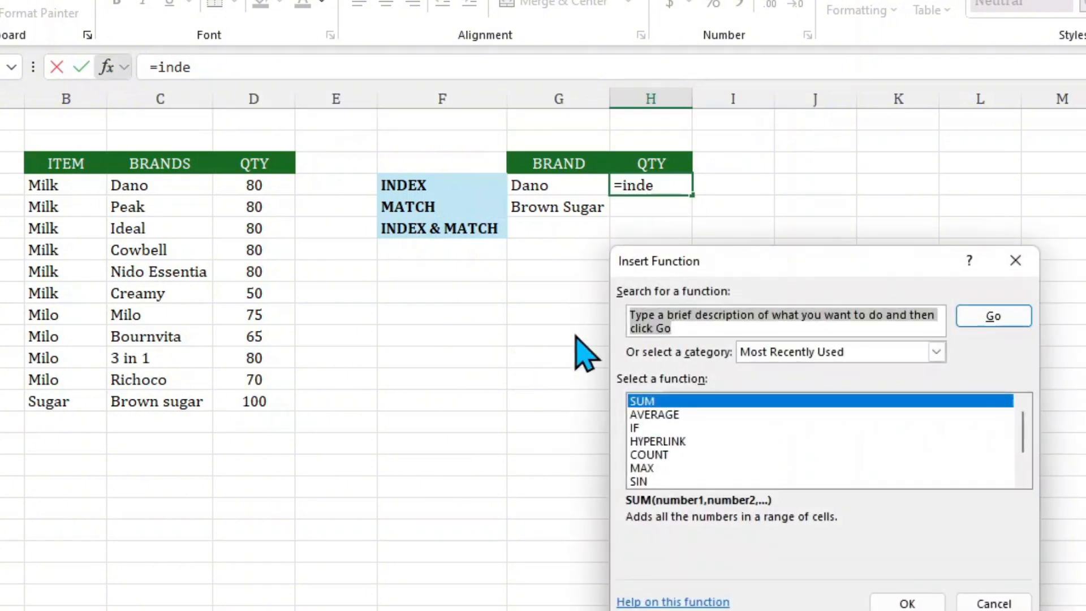
{"action": "left_click_drag", "start_coordinate": [764, 267], "coordinate": [848, 123]}
{"action": "left_click", "coordinate": [1081, 117]}
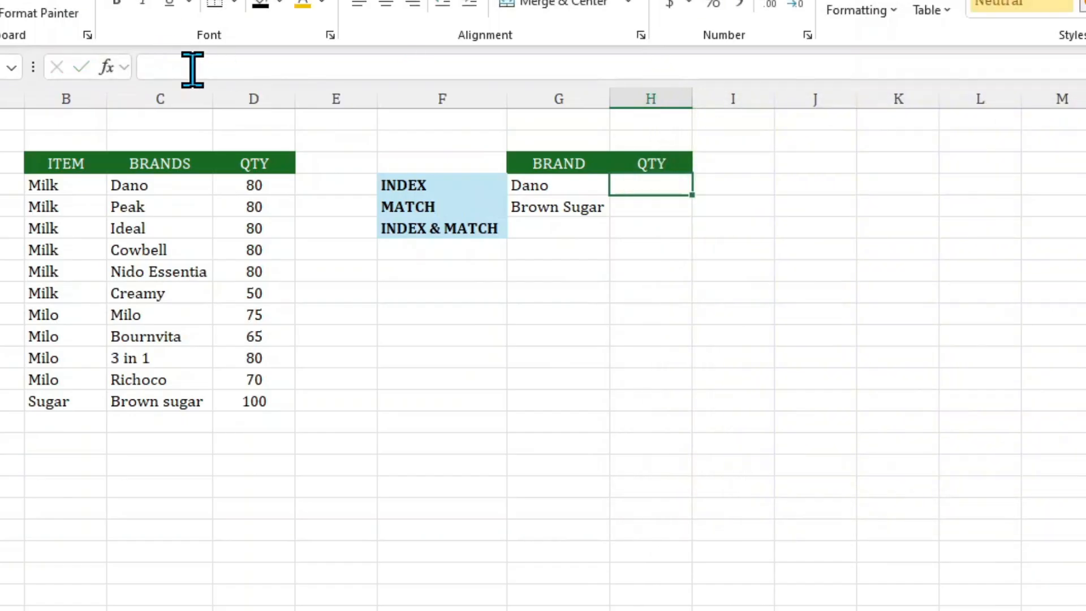
Start an INDEX formula in H4 using the array,row_num,column_num argument list, with C4:D14 as the array.
{"action": "left_click", "coordinate": [200, 67]}
{"action": "type", "text": "=inde"}
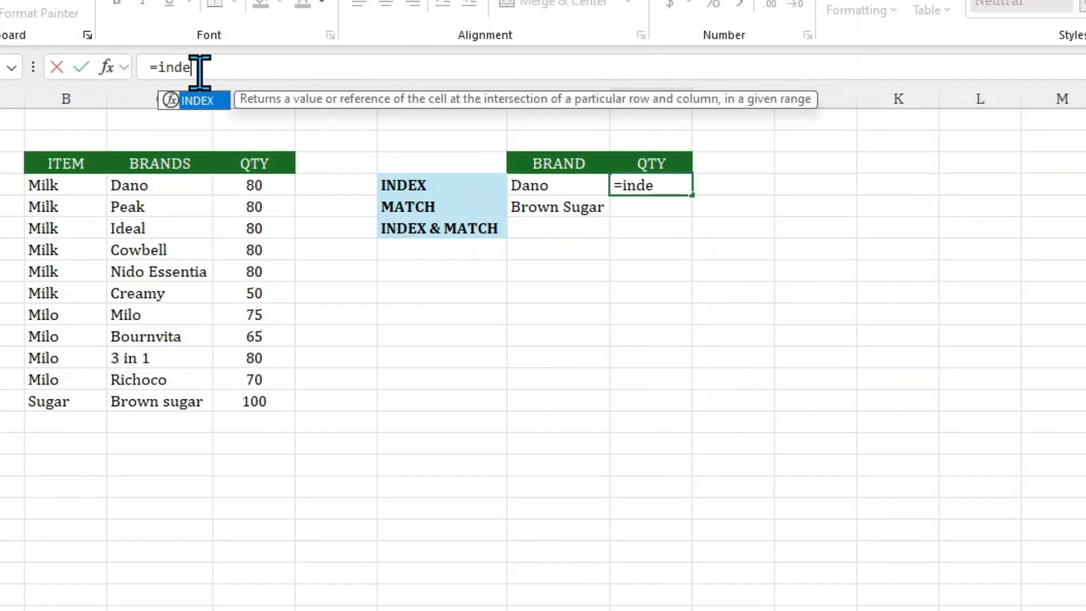
{"action": "key", "text": "Tab"}
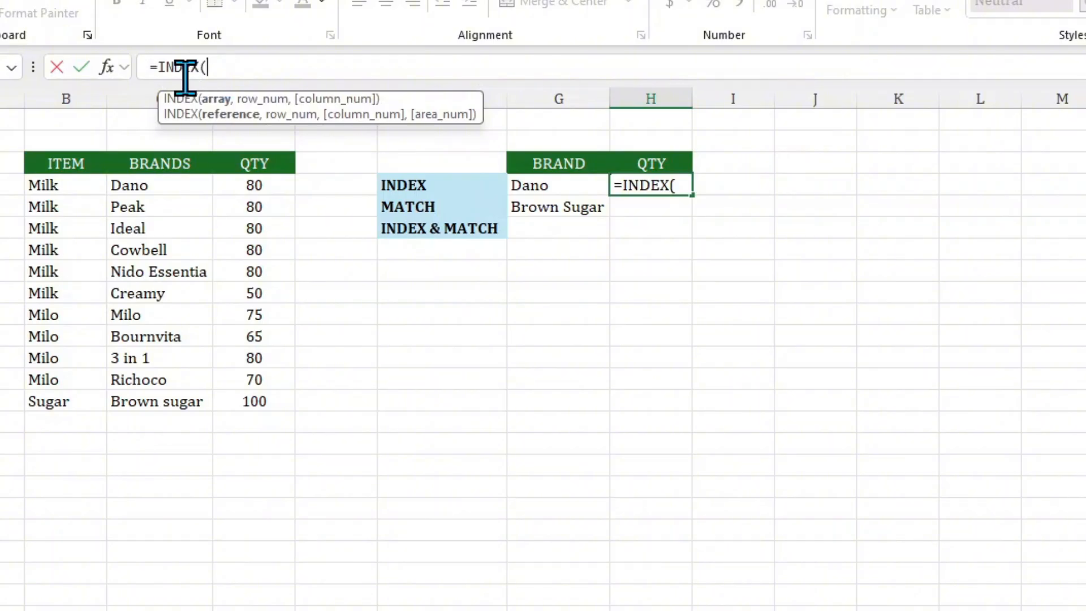
{"action": "left_click", "coordinate": [106, 67]}
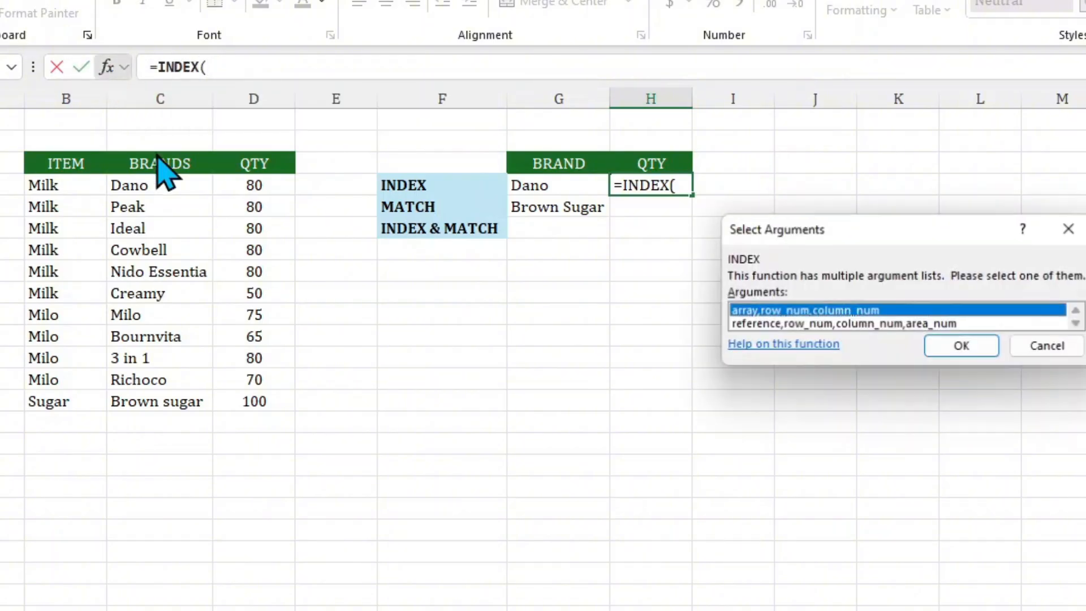
{"action": "left_click", "coordinate": [934, 355]}
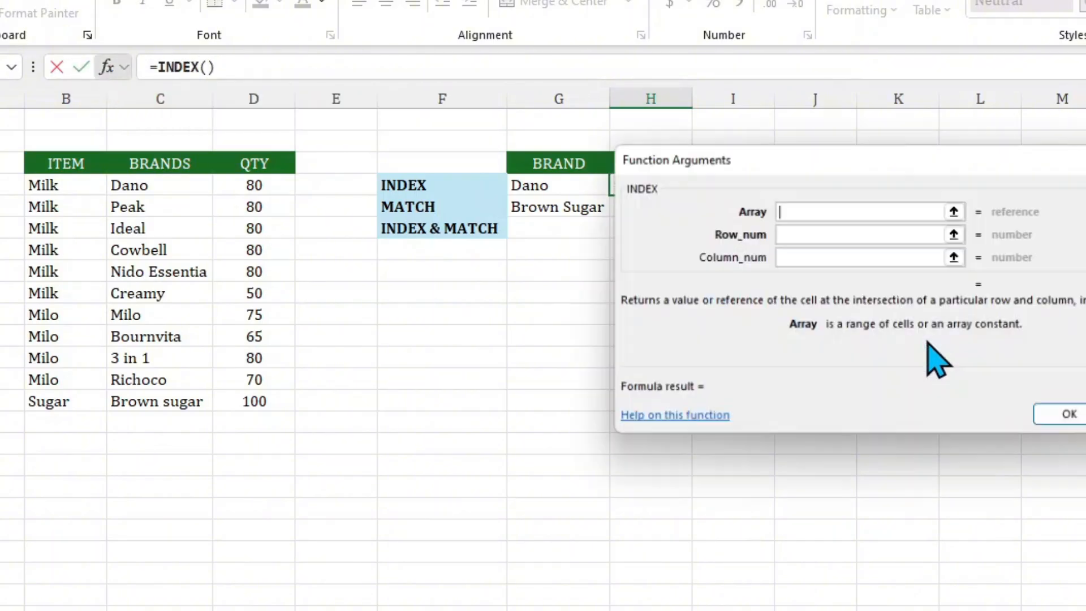
{"action": "left_click_drag", "start_coordinate": [855, 188], "coordinate": [616, 281]}
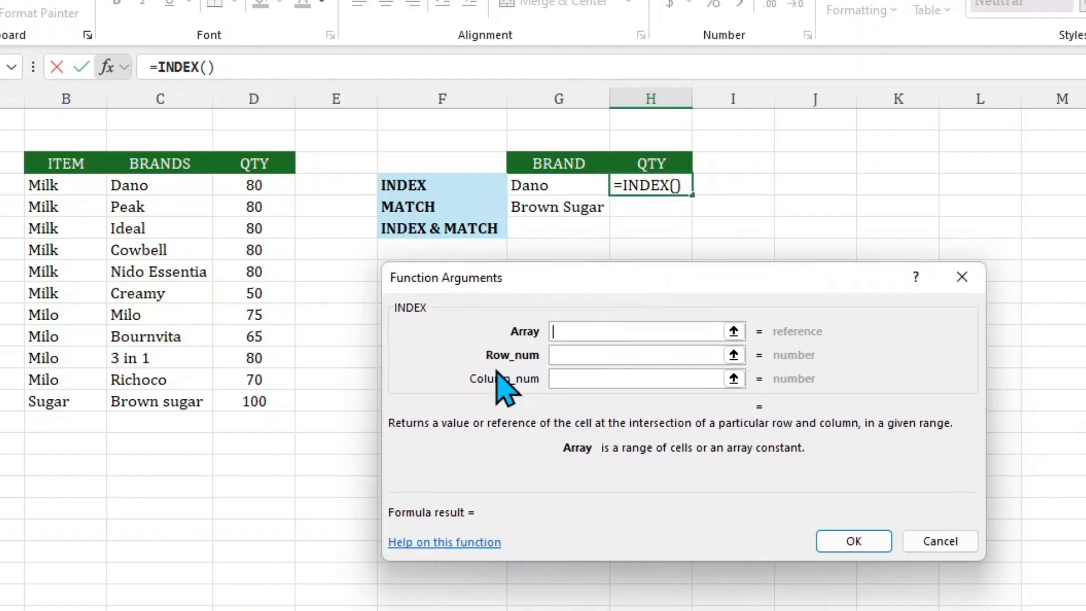
{"action": "left_click", "coordinate": [567, 331]}
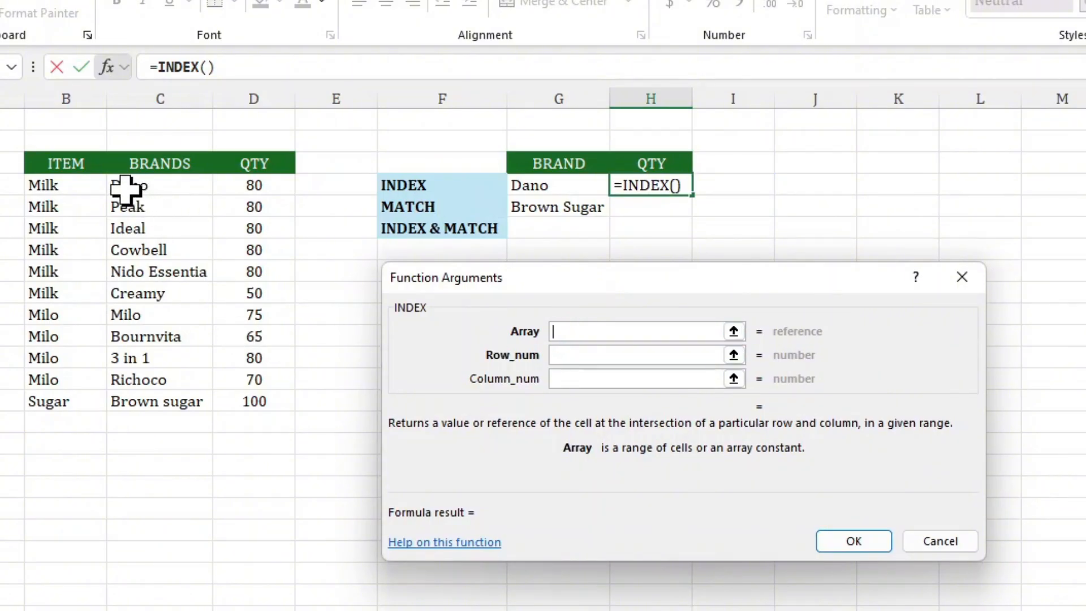
{"action": "left_click_drag", "start_coordinate": [126, 190], "coordinate": [258, 389]}
{"action": "left_click_drag", "start_coordinate": [260, 392], "coordinate": [260, 396]}
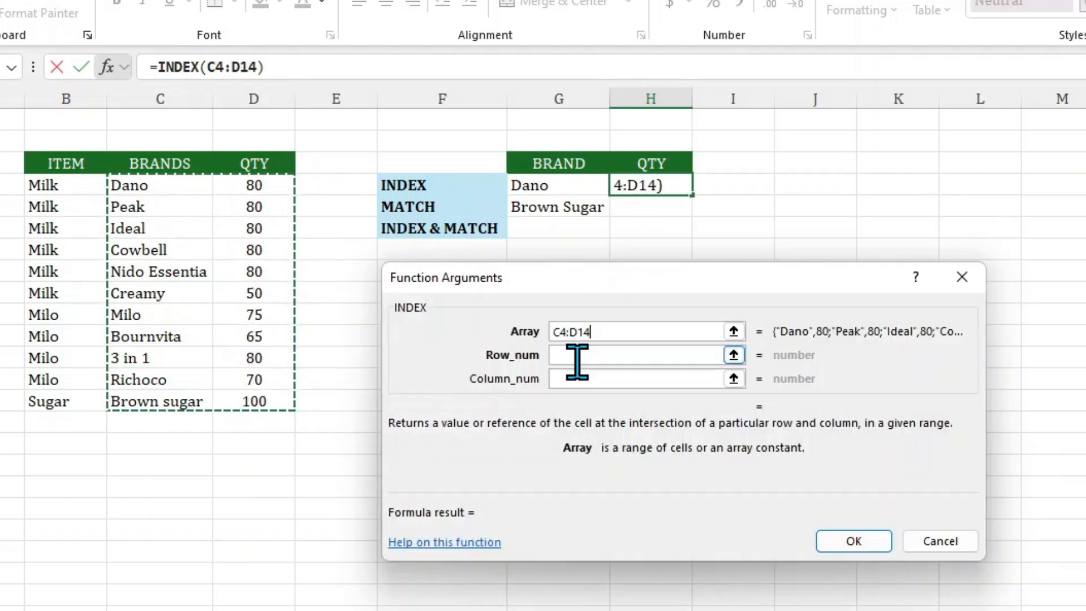
Complete the H4 INDEX formula with row number 1 and column number 2.
{"action": "left_click", "coordinate": [589, 354]}
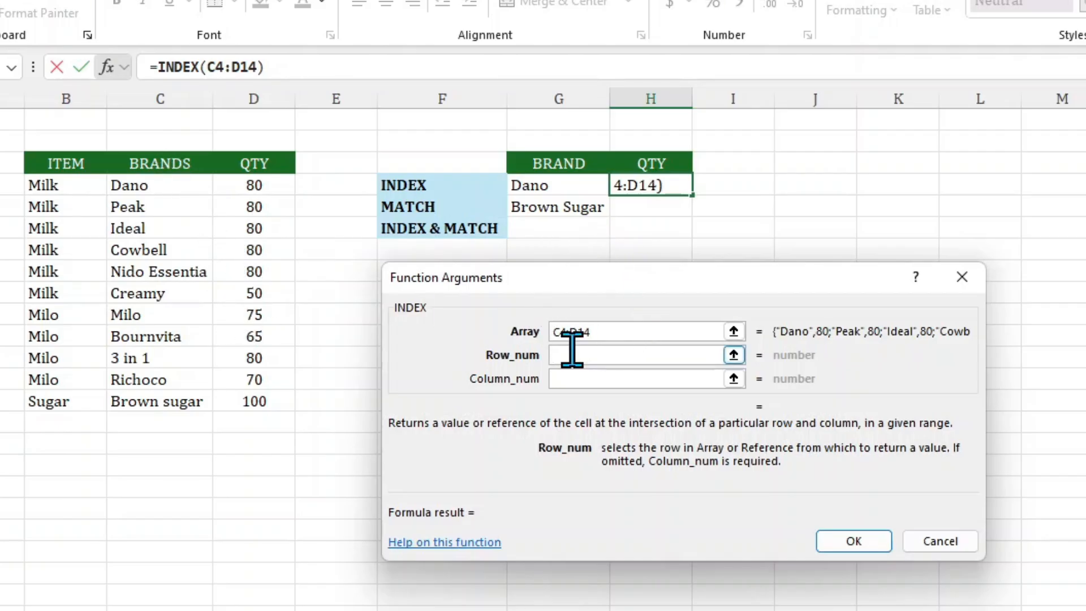
{"action": "type", "text": "2"}
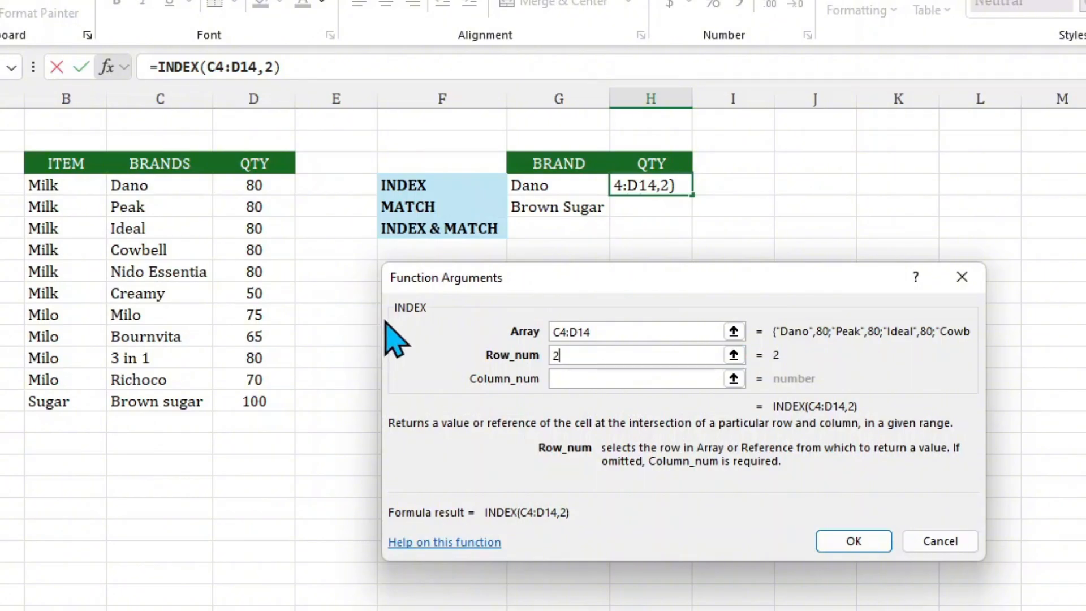
{"action": "key", "text": "BackSpace"}
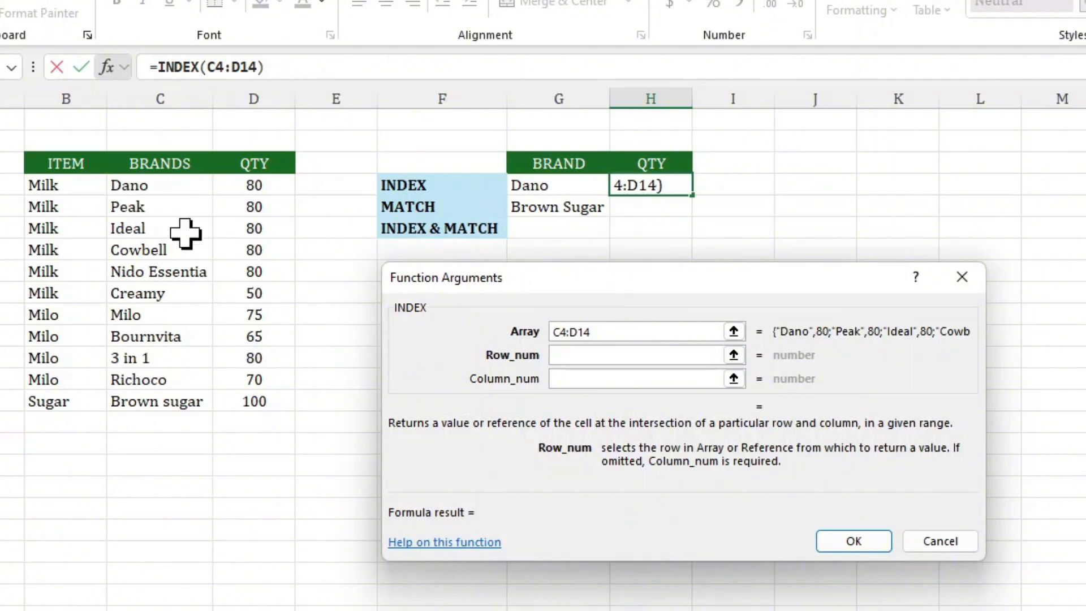
{"action": "type", "text": "1"}
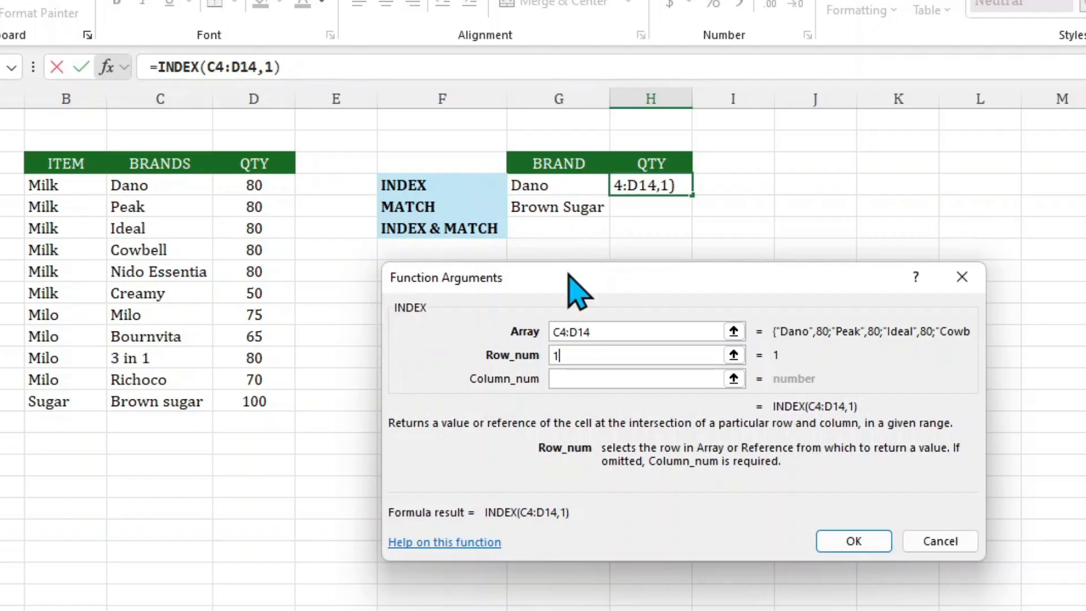
{"action": "left_click", "coordinate": [572, 379]}
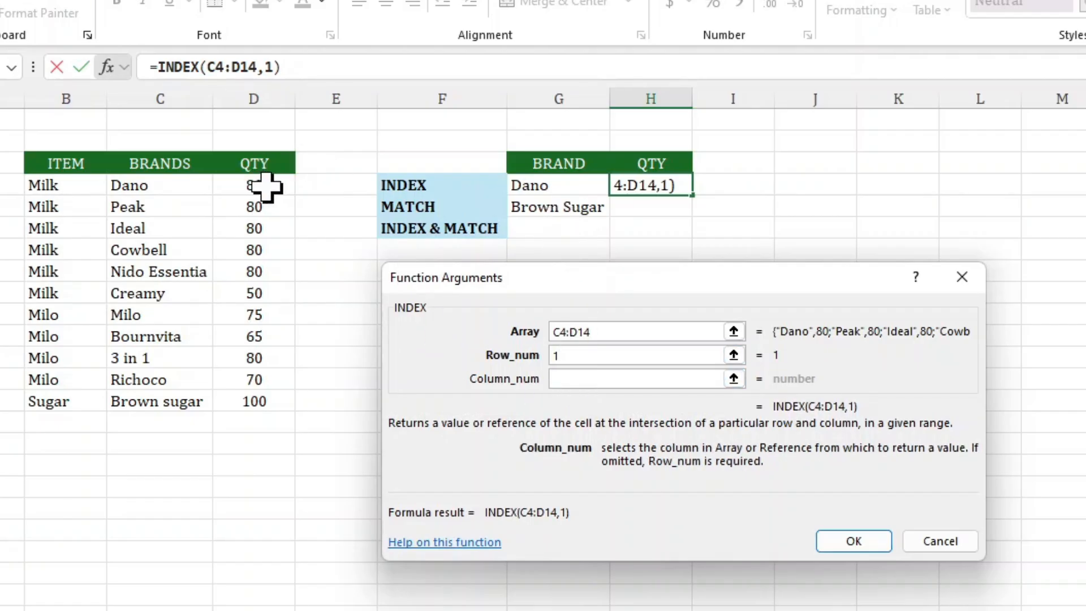
{"action": "type", "text": "2"}
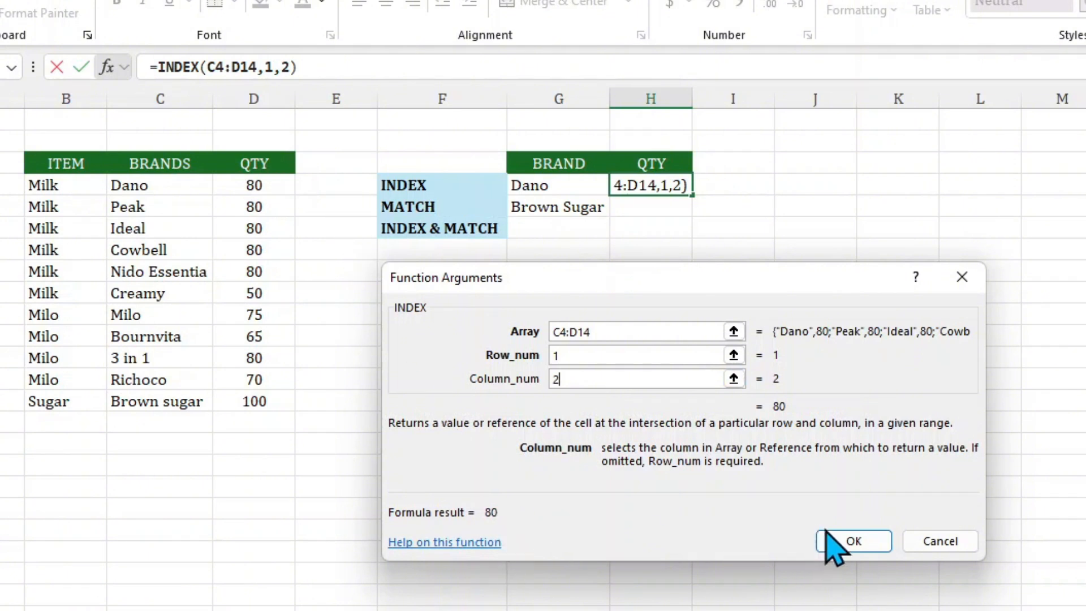
{"action": "left_click", "coordinate": [854, 542]}
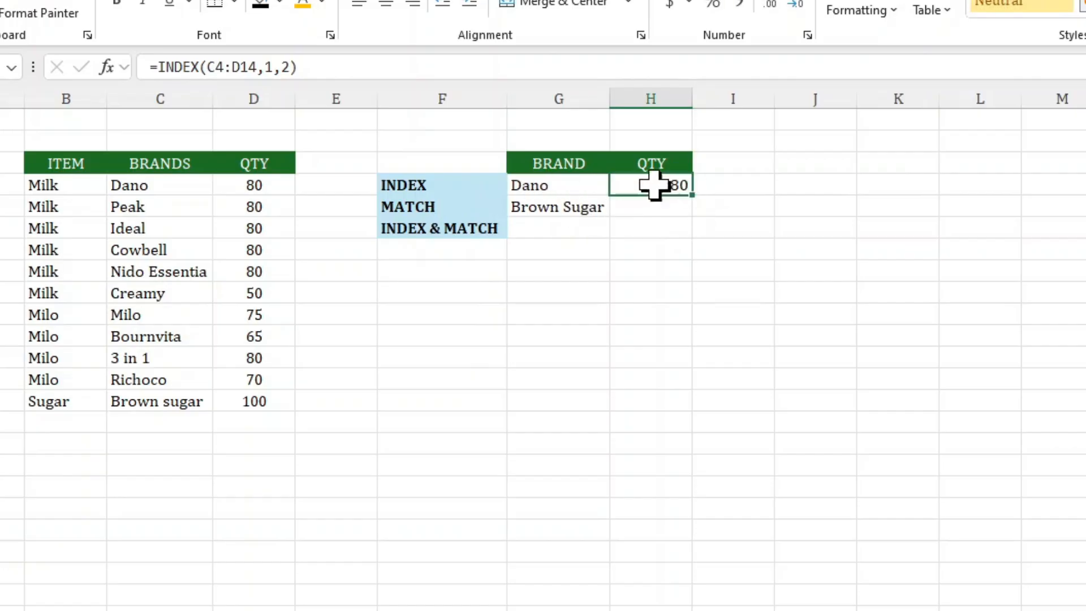
Test whether the INDEX result depends on G4 by clearing its brand and re-entering Dano.
{"action": "left_click", "coordinate": [570, 182]}
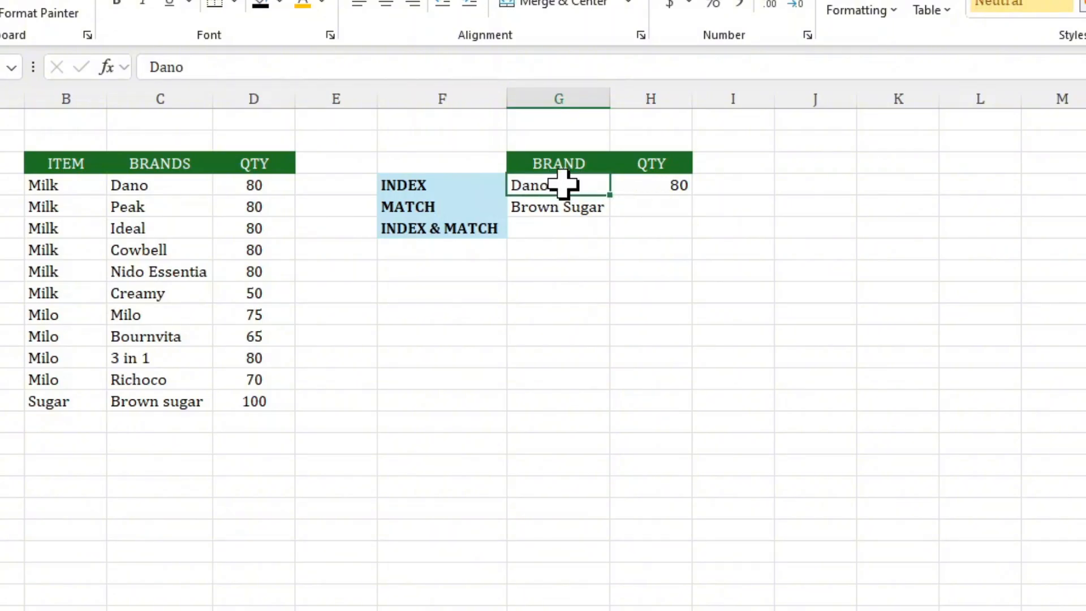
{"action": "key", "text": "Delete"}
{"action": "left_click", "coordinate": [566, 210]}
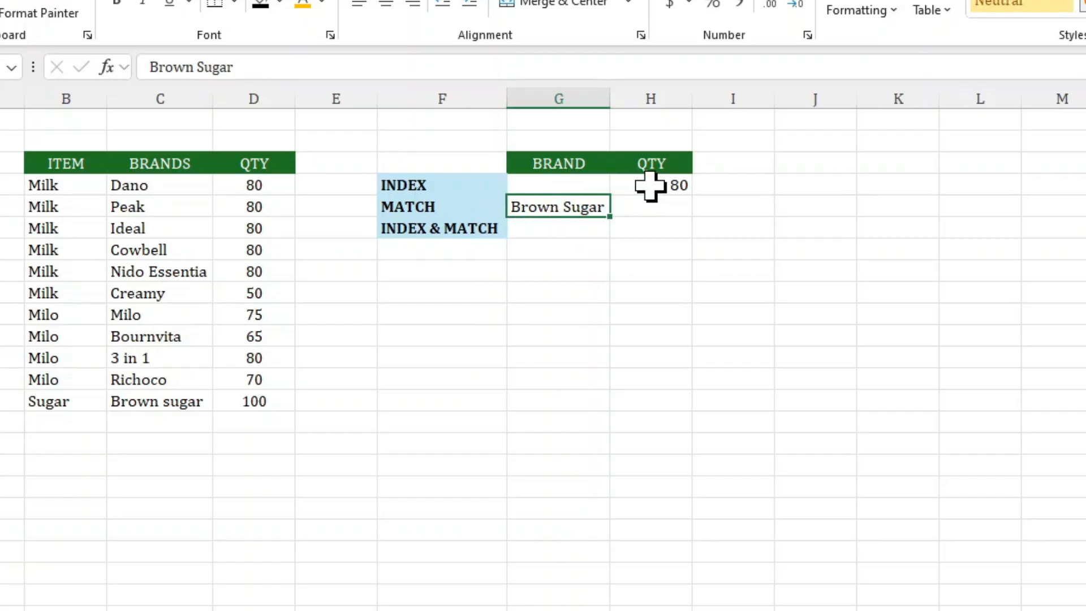
{"action": "left_click", "coordinate": [593, 182]}
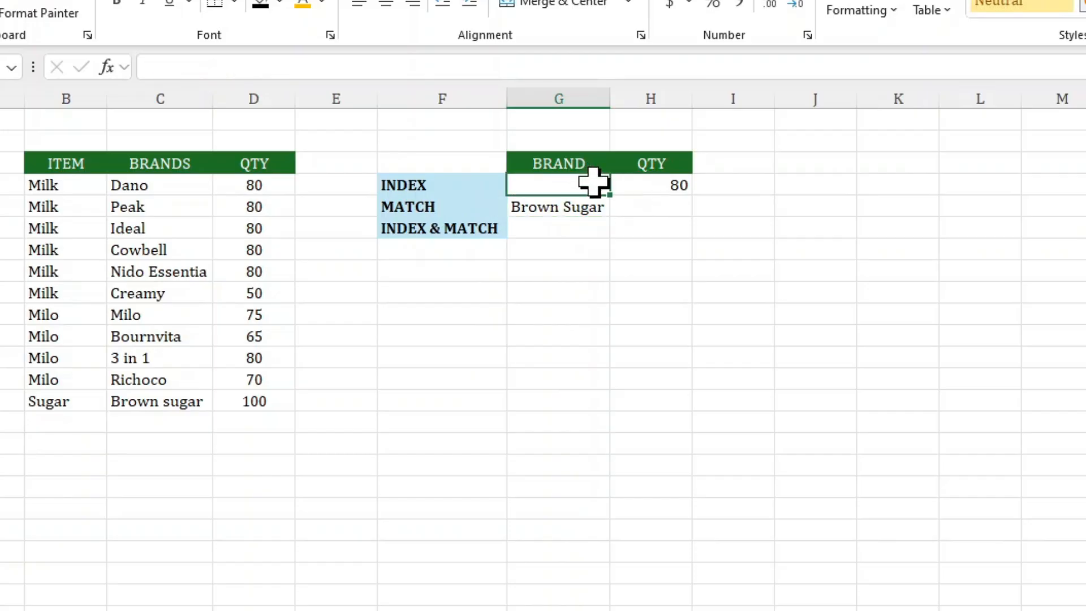
{"action": "type", "text": "Dano"}
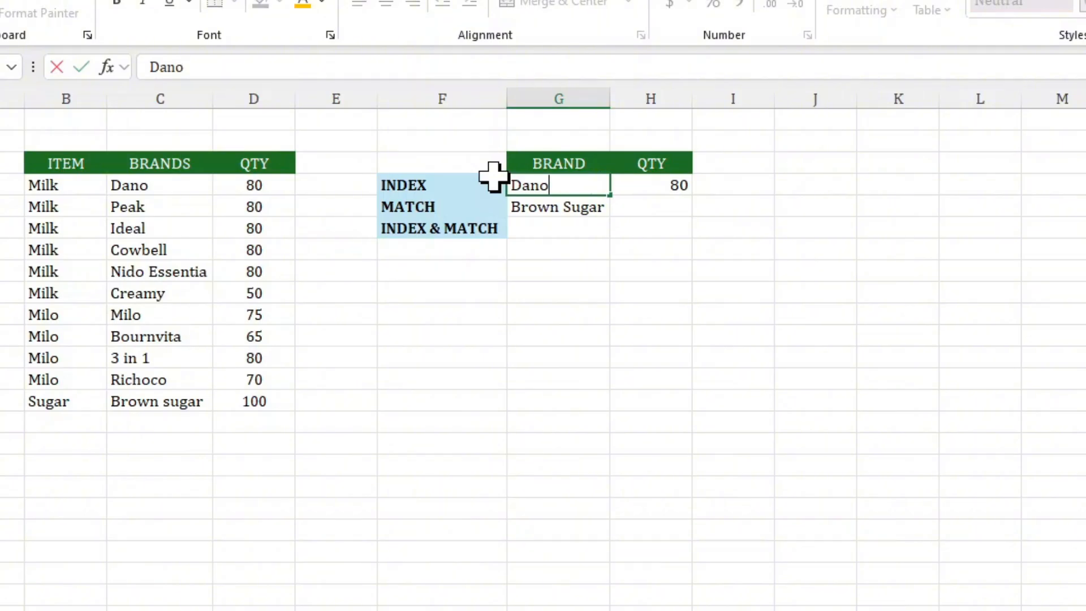
{"action": "key", "text": "Tab"}
{"action": "key", "text": "Down"}
{"action": "key", "text": "Down"}
{"action": "key", "text": "Down"}
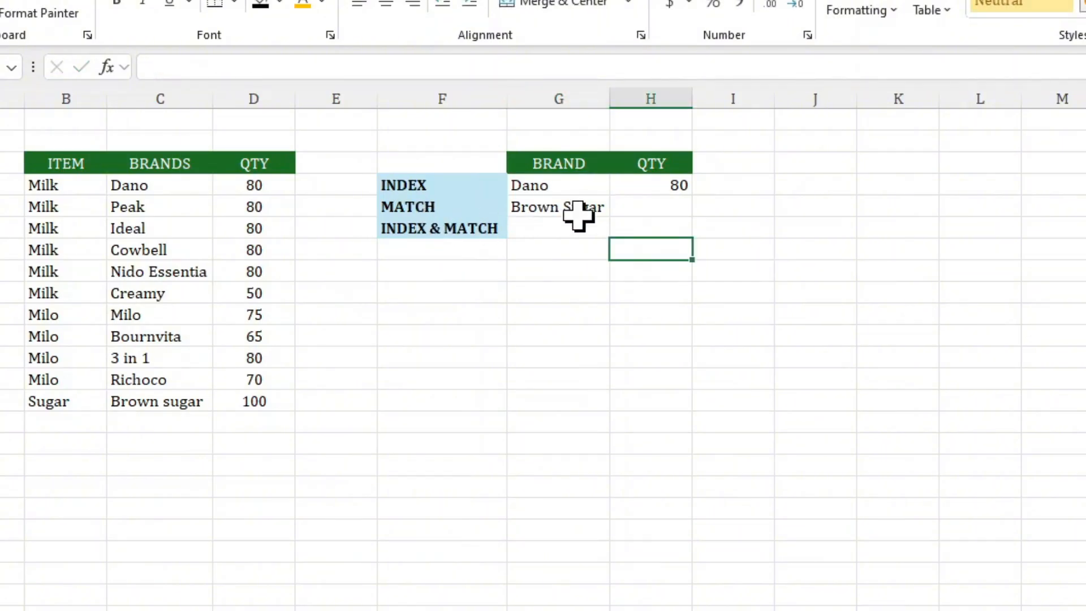
Start a MATCH formula in H5 with the Brown Sugar cell G5 as the lookup value.
{"action": "left_click", "coordinate": [633, 209]}
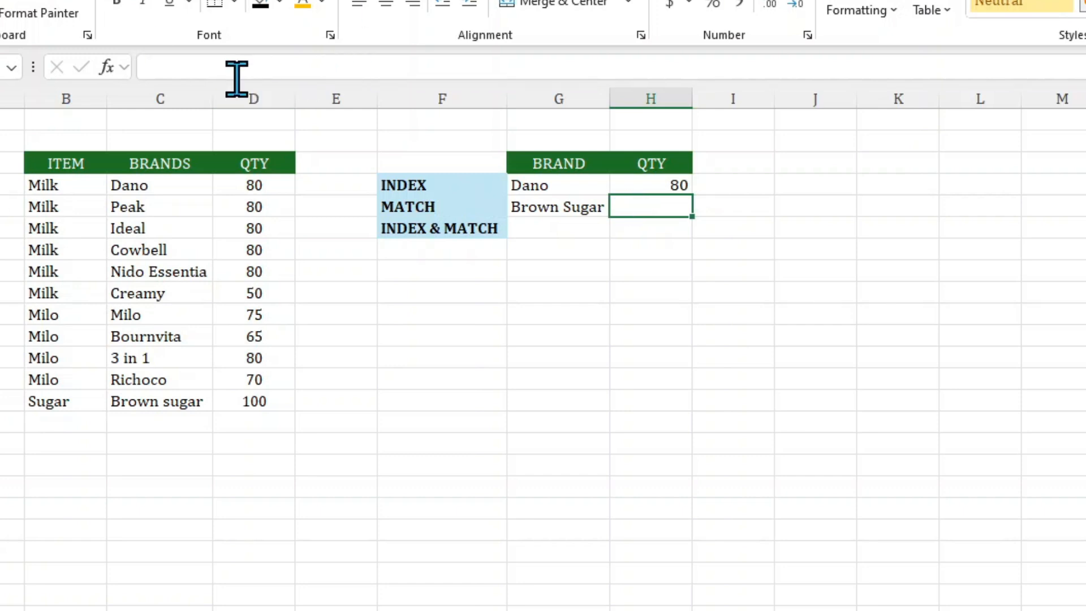
{"action": "left_click", "coordinate": [223, 67]}
{"action": "type", "text": "="}
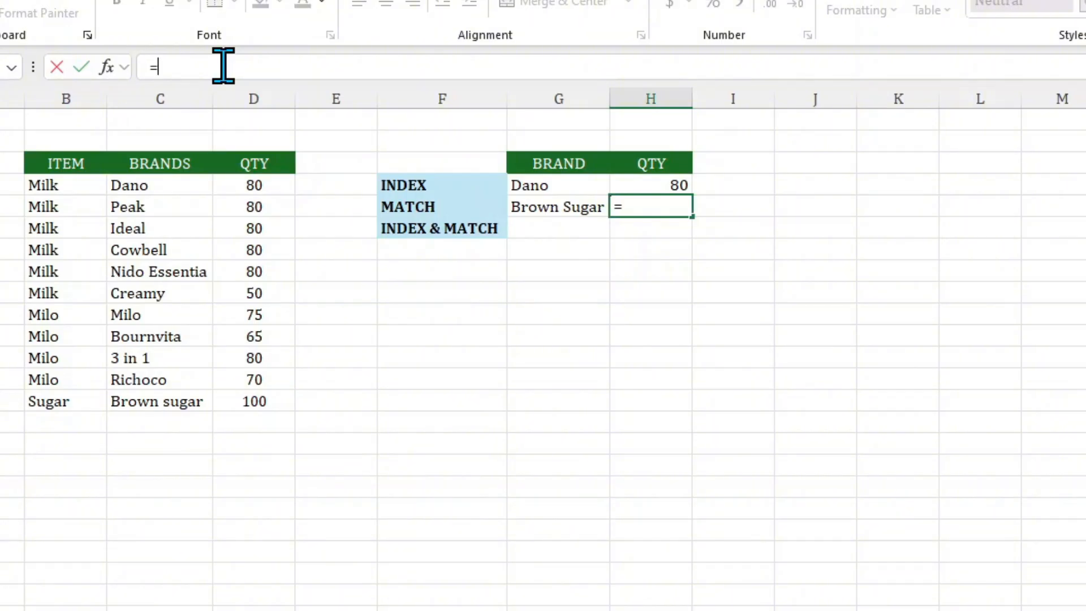
{"action": "type", "text": "mat"}
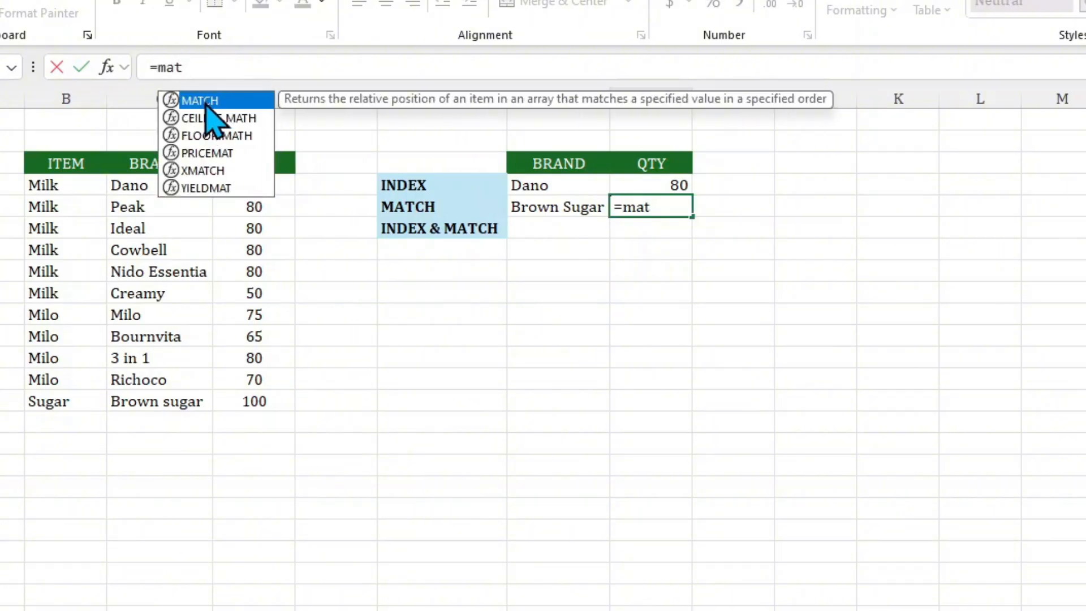
{"action": "double_click", "coordinate": [202, 101]}
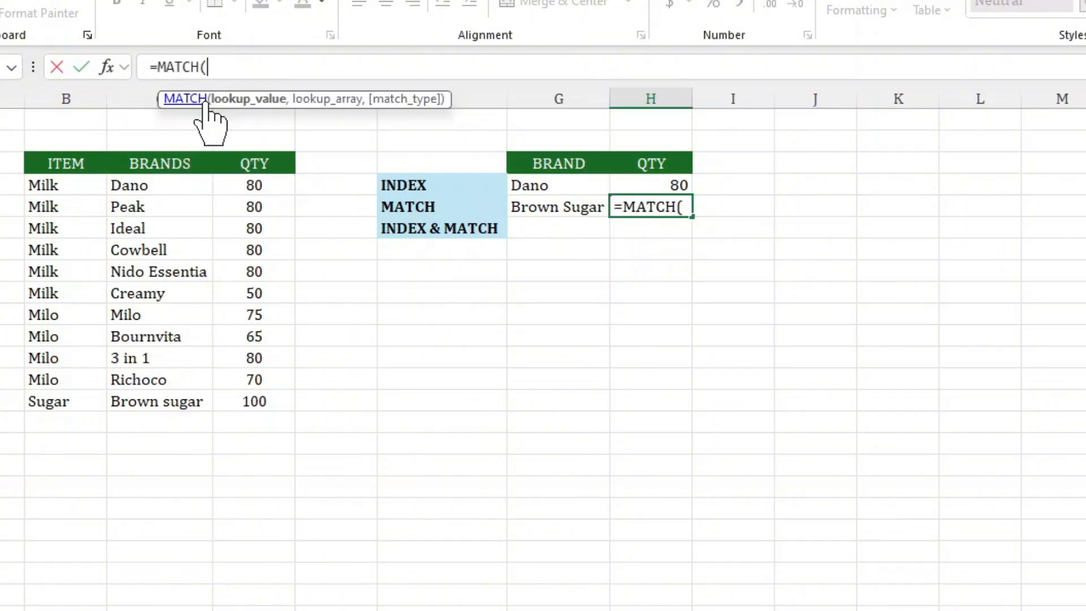
{"action": "left_click", "coordinate": [106, 66]}
{"action": "left_click_drag", "start_coordinate": [467, 292], "coordinate": [434, 277]}
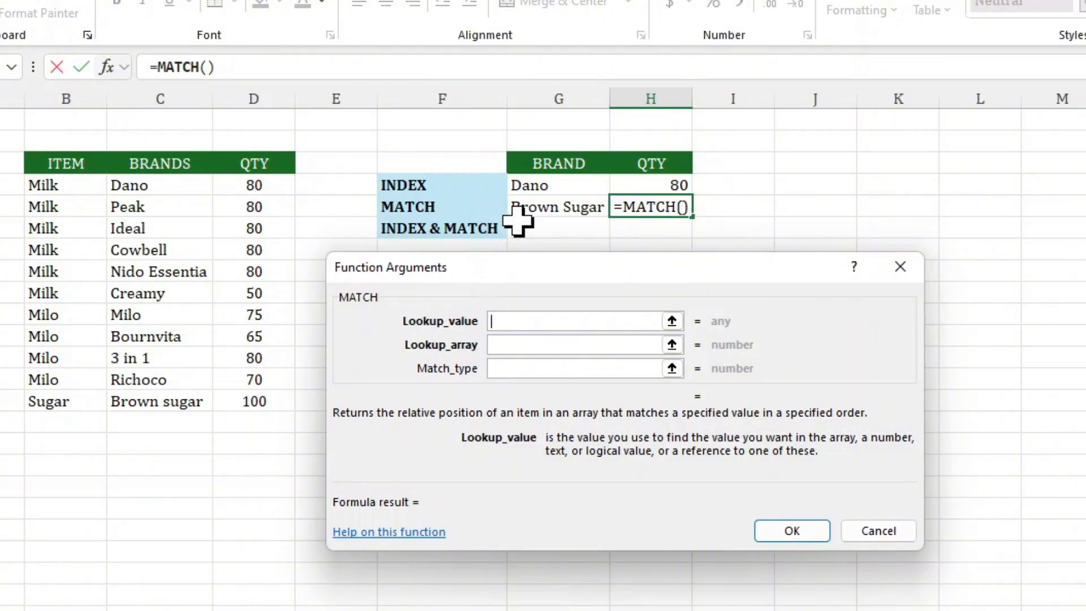
{"action": "left_click", "coordinate": [536, 207]}
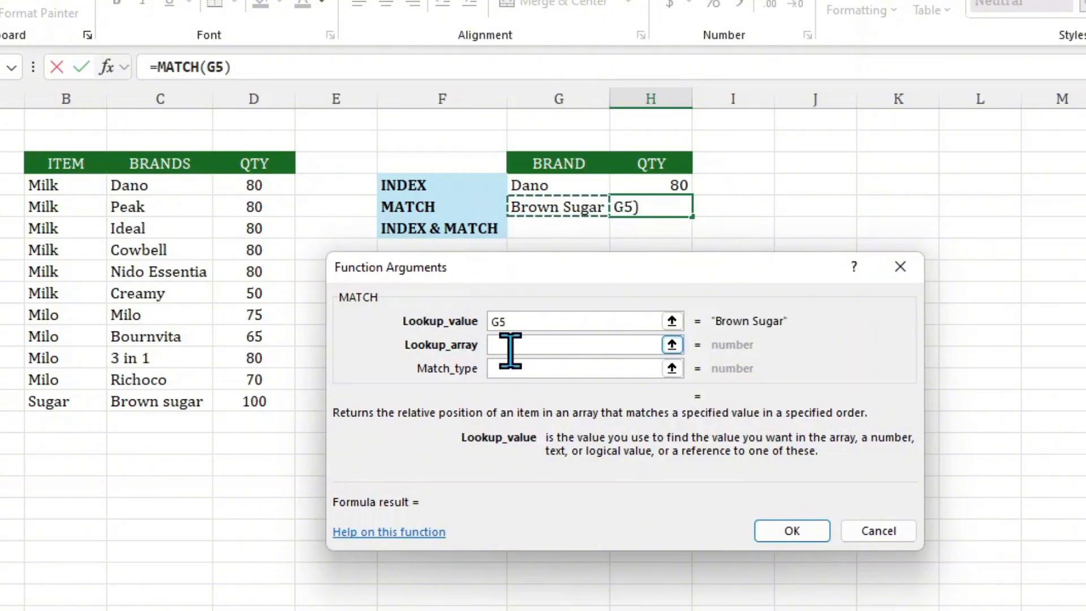
Complete the H5 MATCH formula with lookup array C4:C14 and match type 0.
{"action": "left_click", "coordinate": [509, 343]}
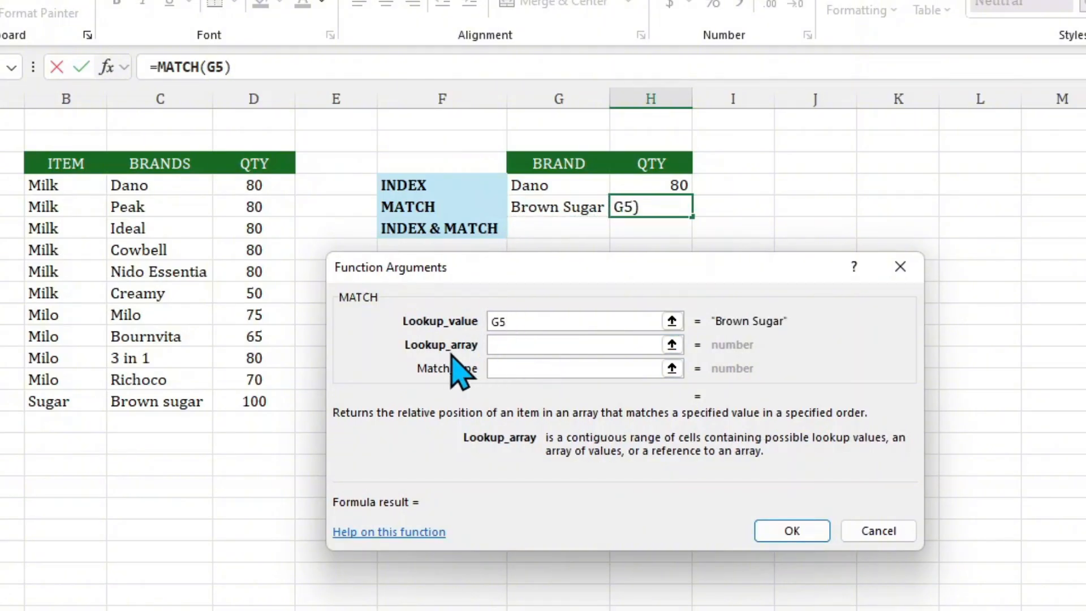
{"action": "left_click_drag", "start_coordinate": [138, 185], "coordinate": [135, 395]}
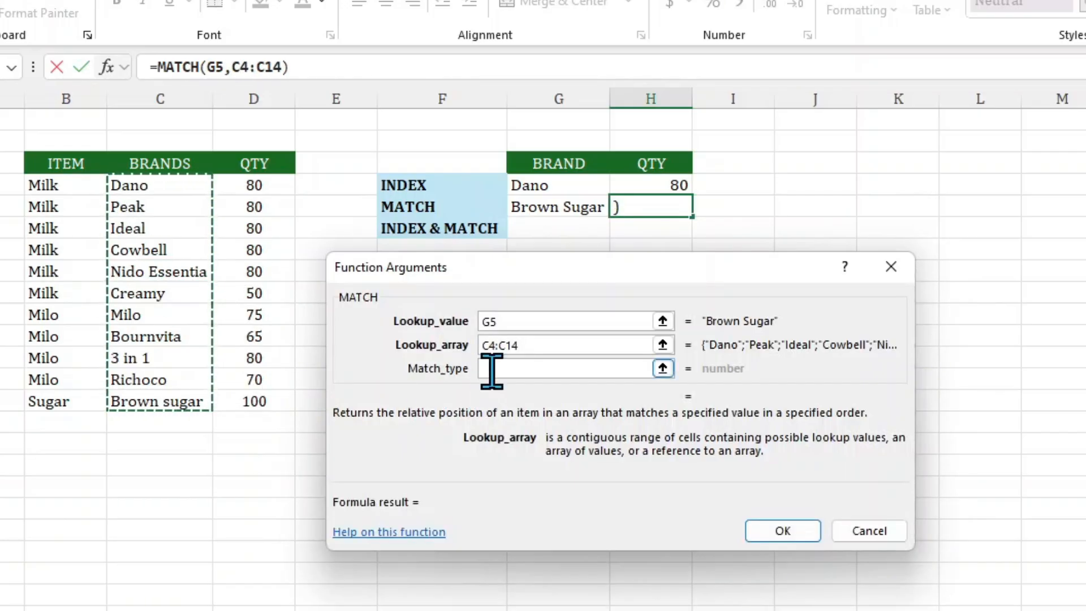
{"action": "left_click", "coordinate": [497, 369]}
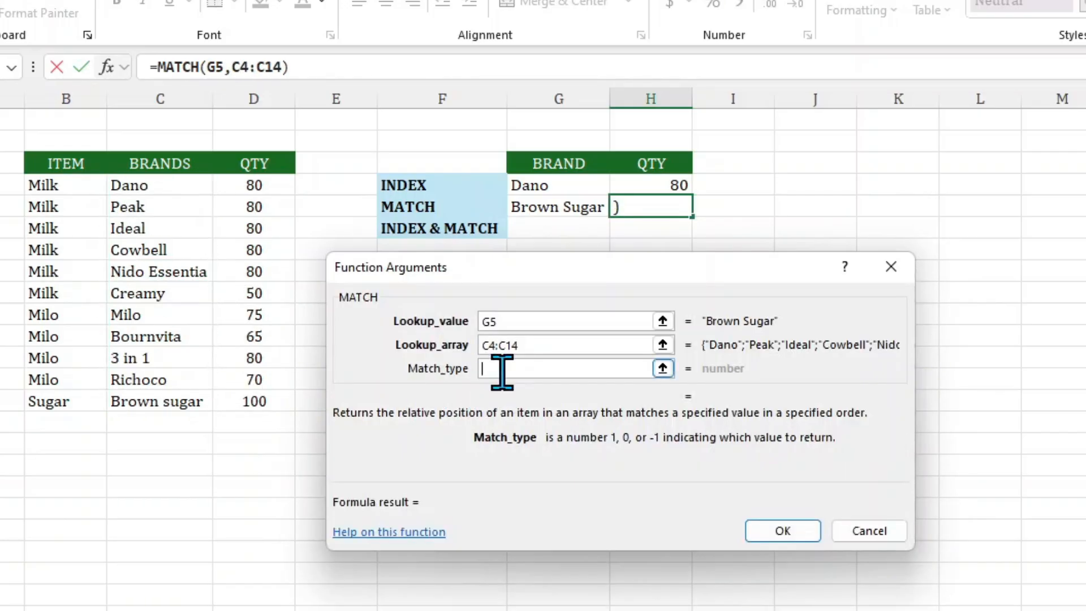
{"action": "type", "text": "0"}
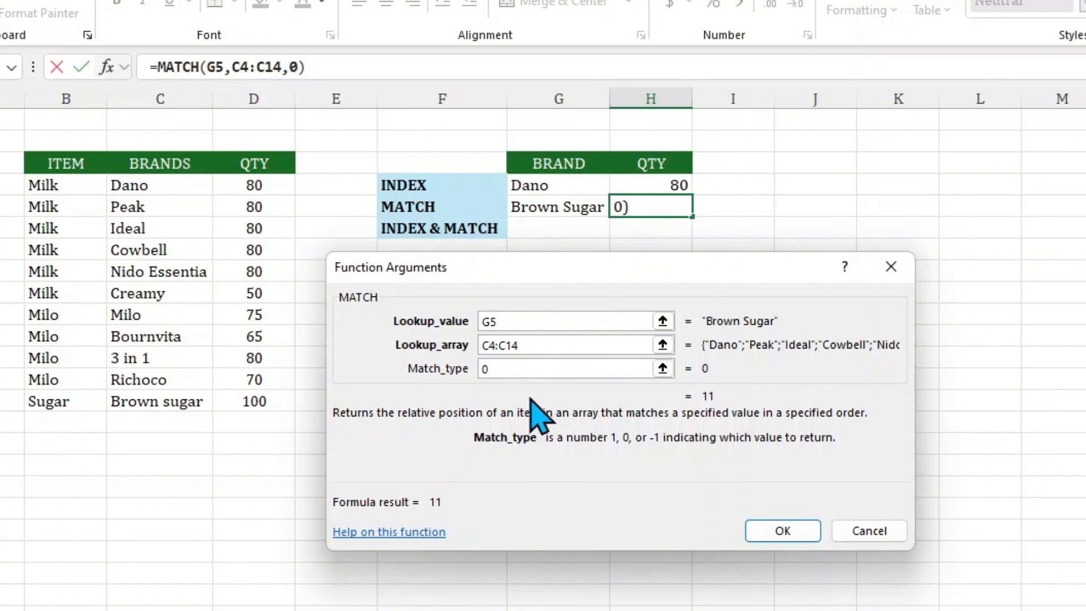
{"action": "left_click", "coordinate": [783, 532]}
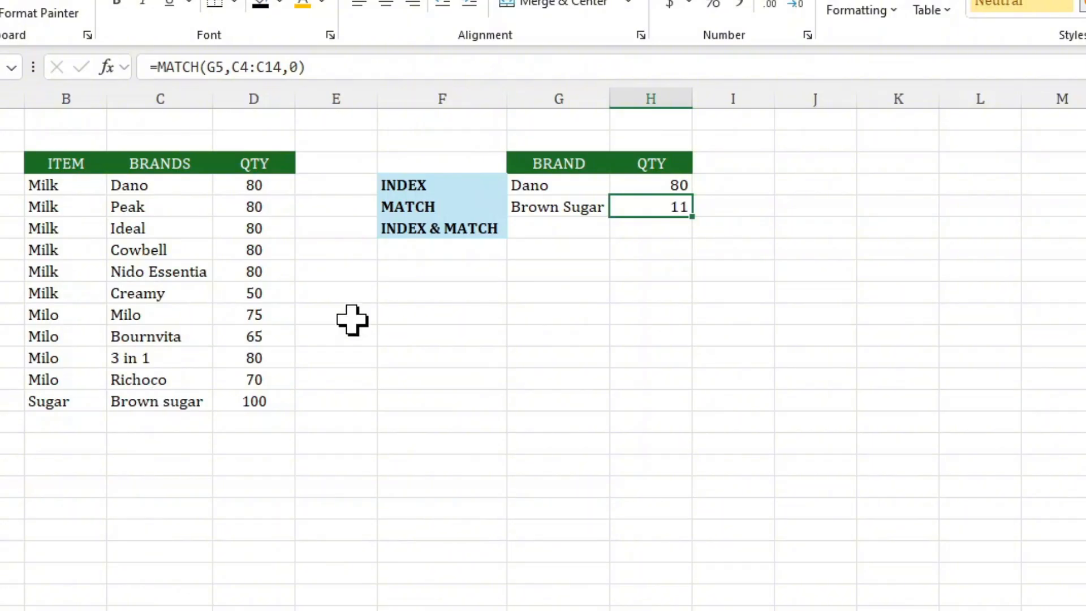
Replace the MATCH lookup brand in G5 with Milo.
{"action": "left_click", "coordinate": [542, 208]}
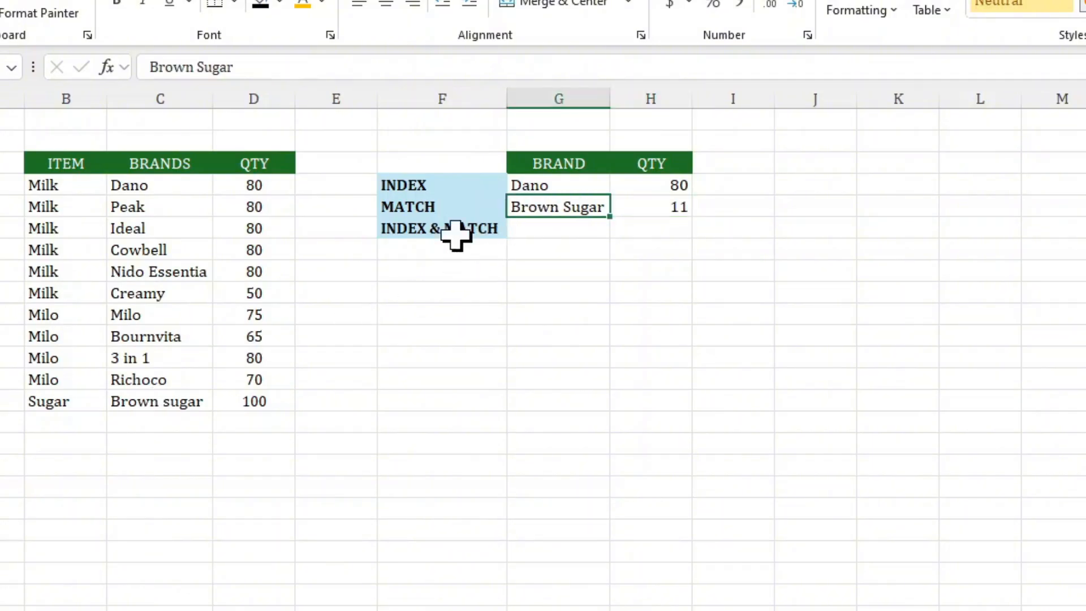
{"action": "type", "text": "M"}
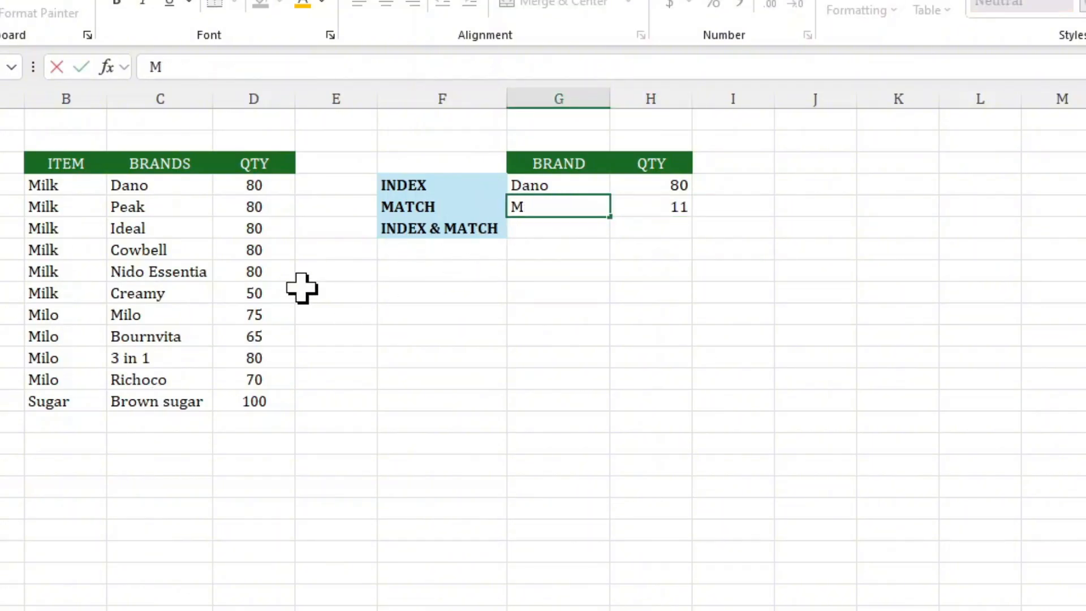
{"action": "type", "text": "ilo"}
{"action": "key", "text": "Return"}
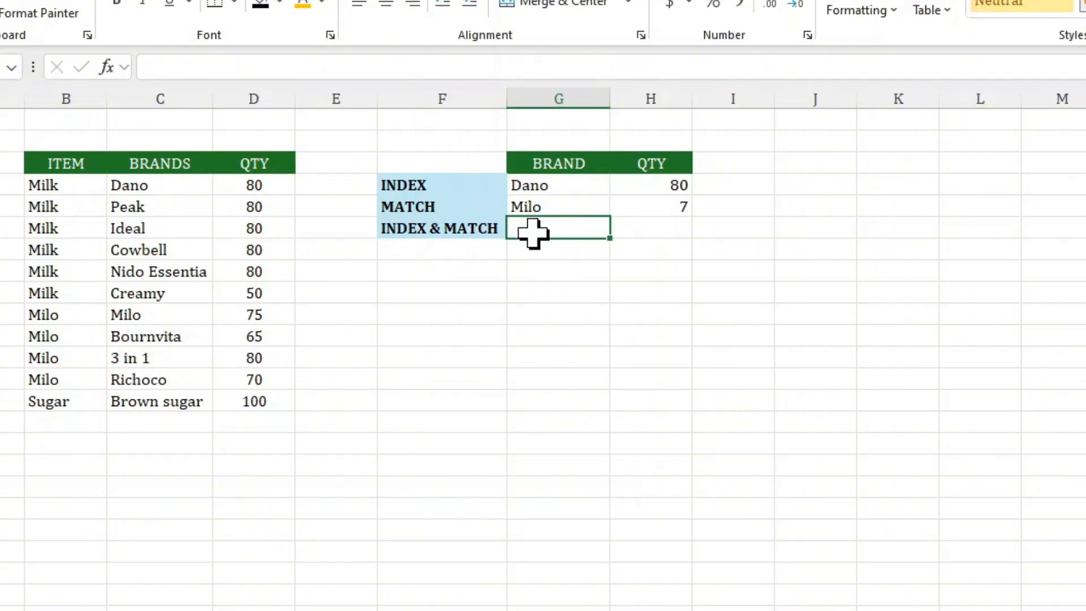
{"action": "left_click", "coordinate": [338, 62]}
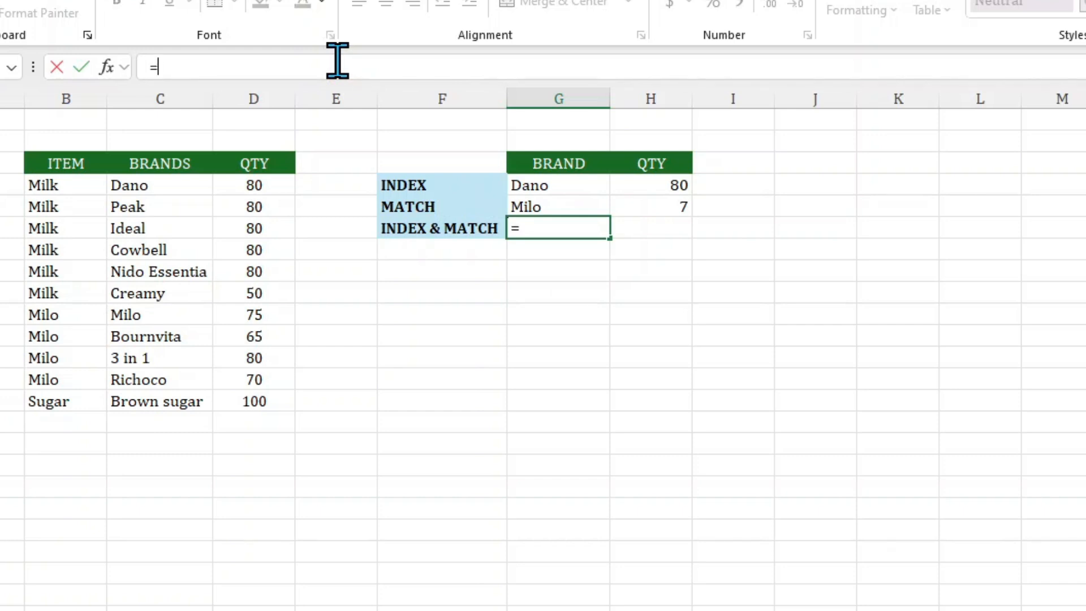
{"action": "type", "text": "=i"}
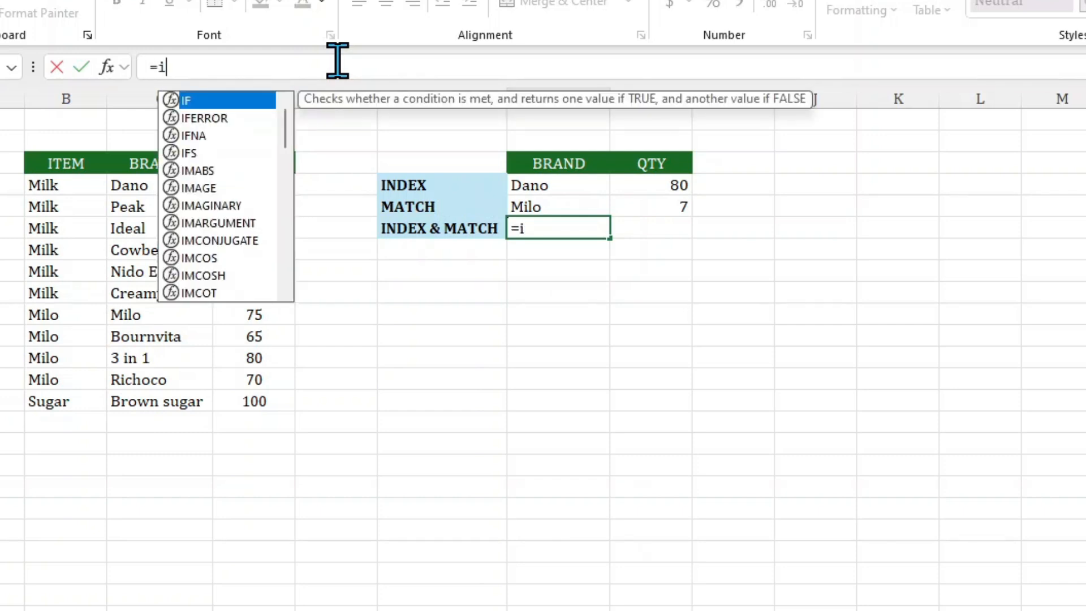
{"action": "type", "text": "nd"}
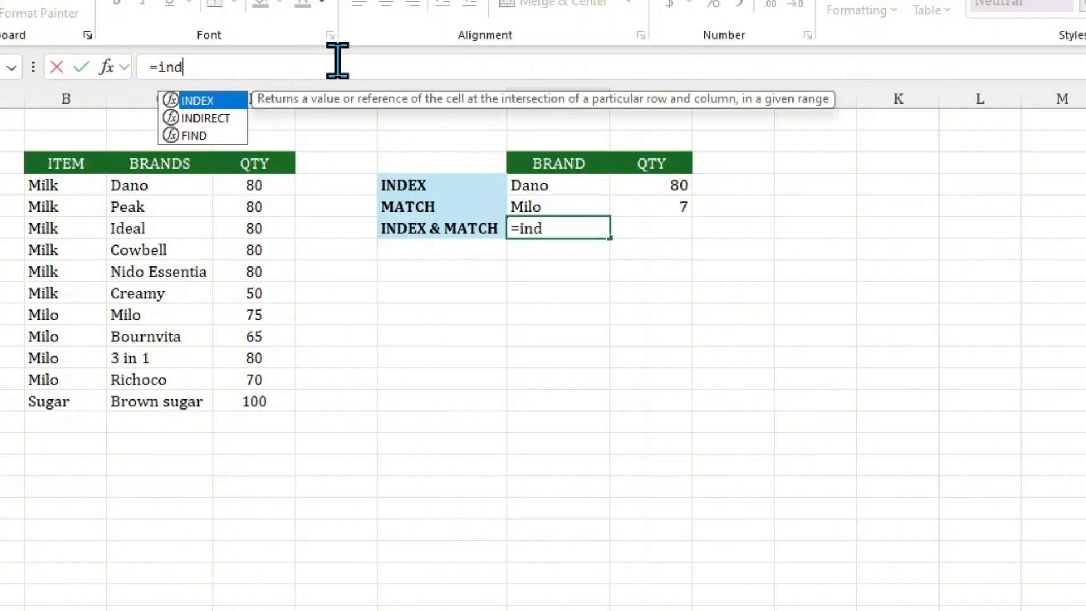
{"action": "type", "text": "e"}
{"action": "key", "text": "Tab"}
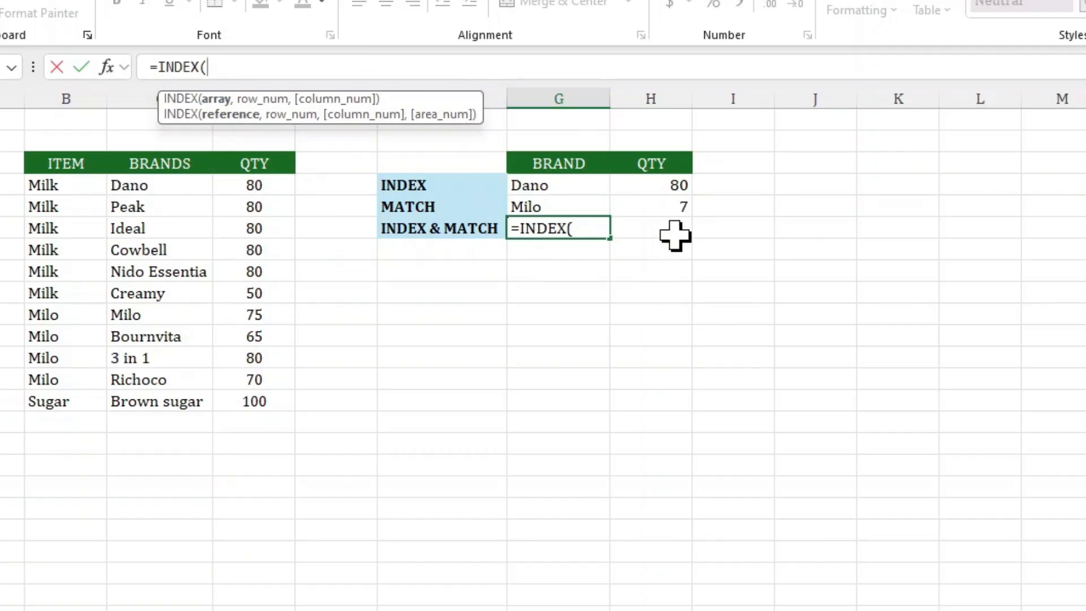
{"action": "key", "text": "BackSpace"}
{"action": "key", "text": "BackSpace"}
{"action": "key", "text": "BackSpace"}
{"action": "key", "text": "BackSpace"}
{"action": "key", "text": "BackSpace"}
{"action": "key", "text": "BackSpace"}
{"action": "key", "text": "BackSpace"}
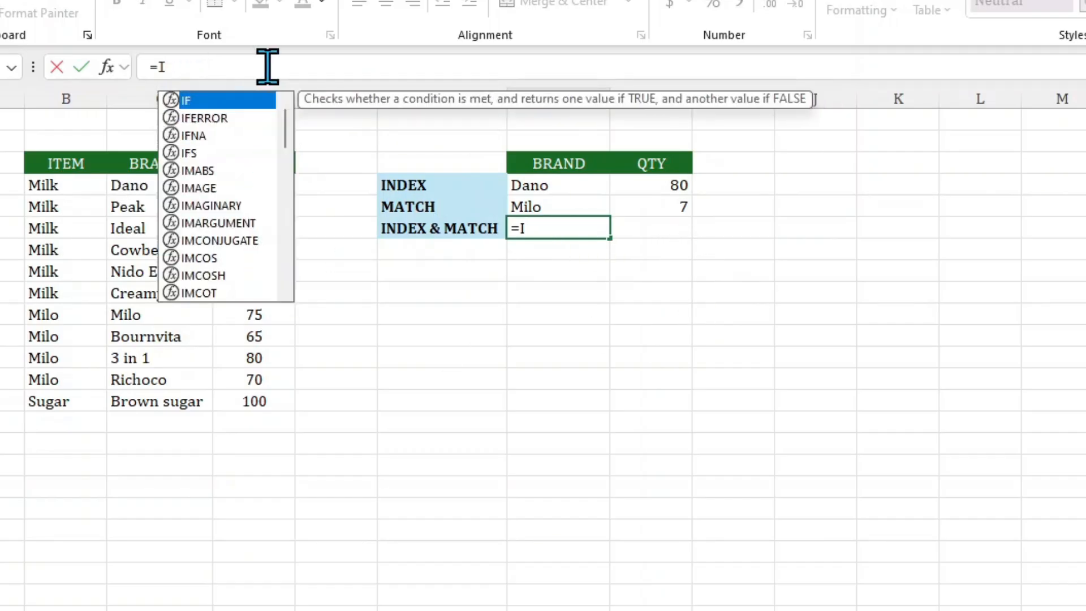
{"action": "left_click", "coordinate": [654, 226]}
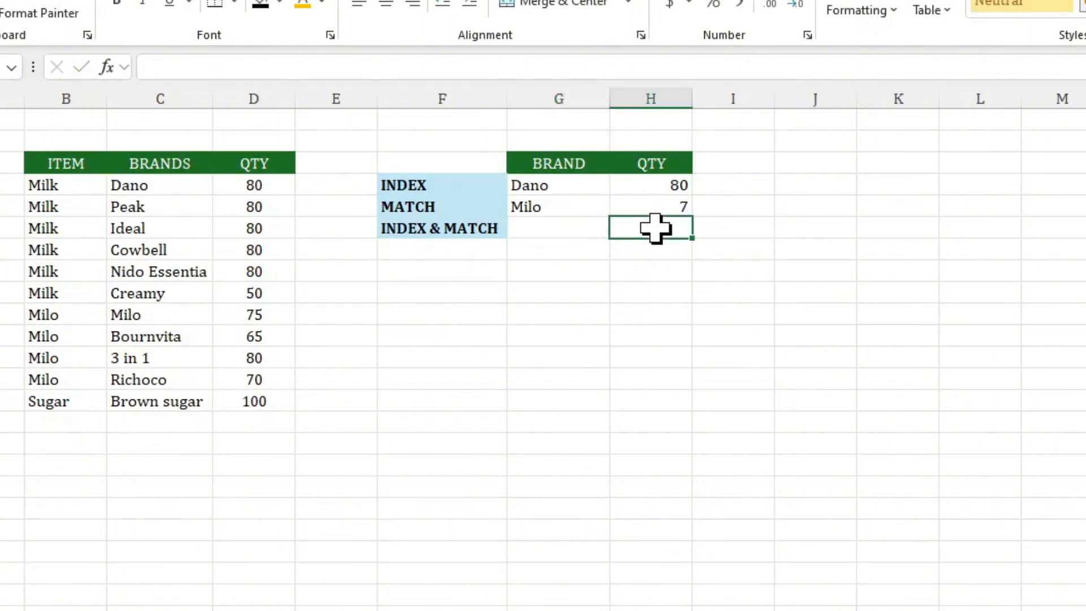
Fill the INDEX & MATCH brand cell G6 with a reference to the Brown sugar cell C14.
{"action": "left_click", "coordinate": [547, 227]}
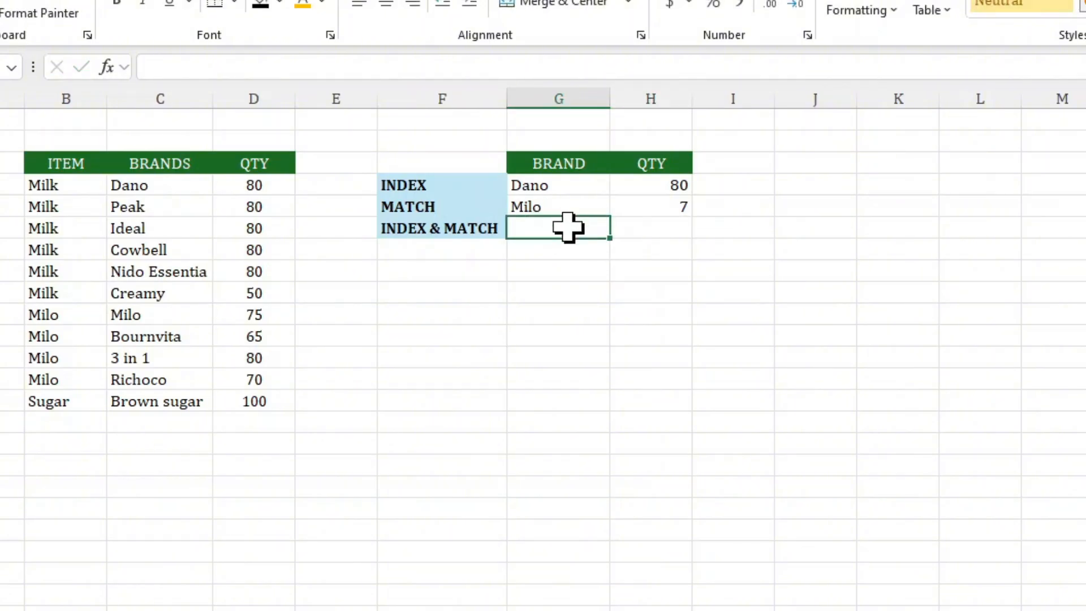
{"action": "type", "text": "B"}
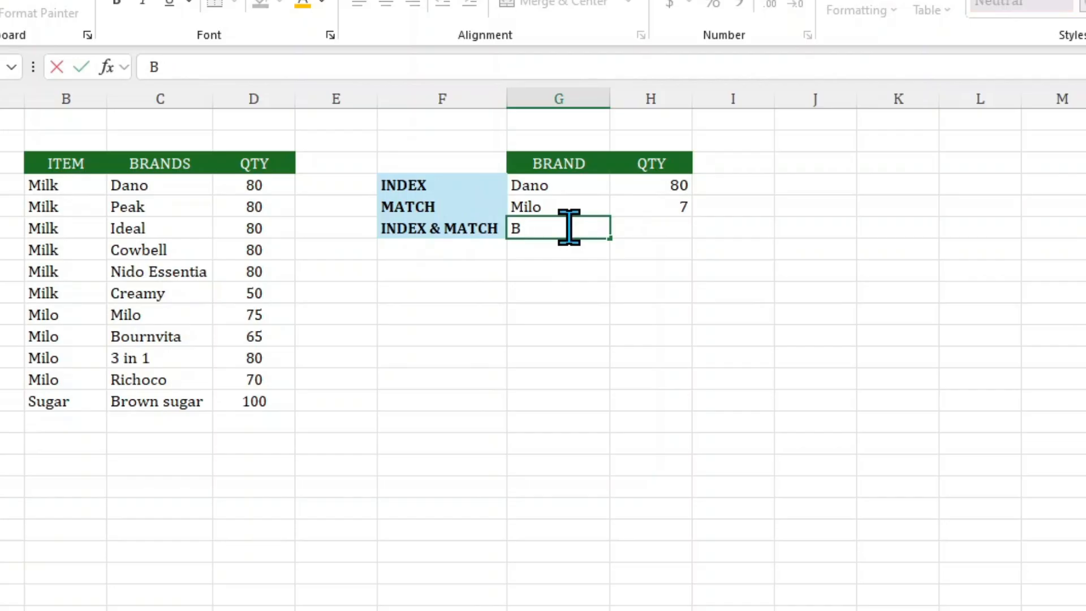
{"action": "type", "text": "="}
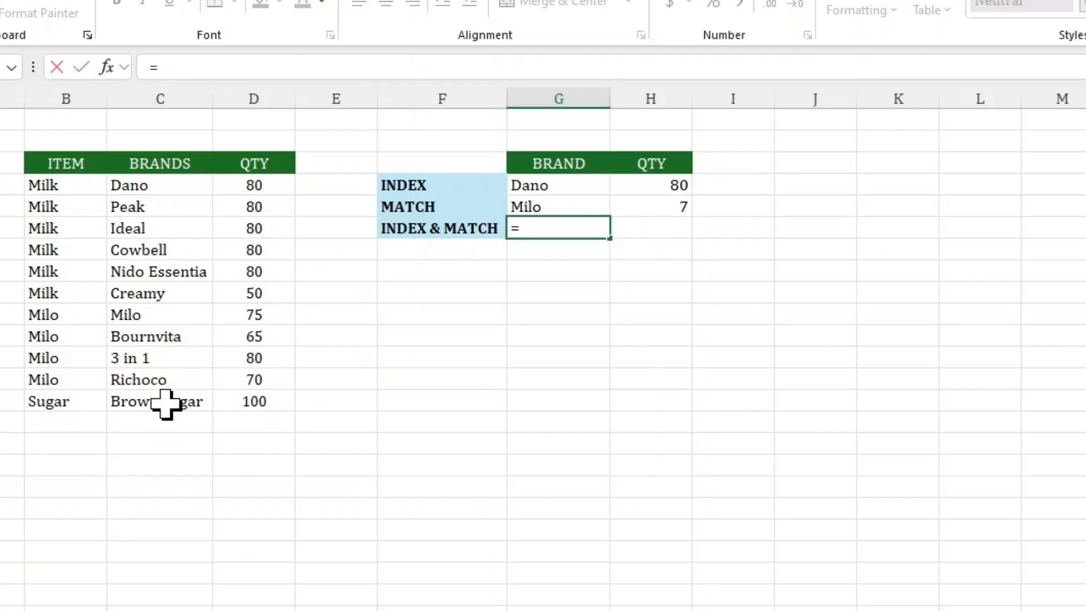
{"action": "left_click", "coordinate": [142, 400]}
{"action": "key", "text": "Return"}
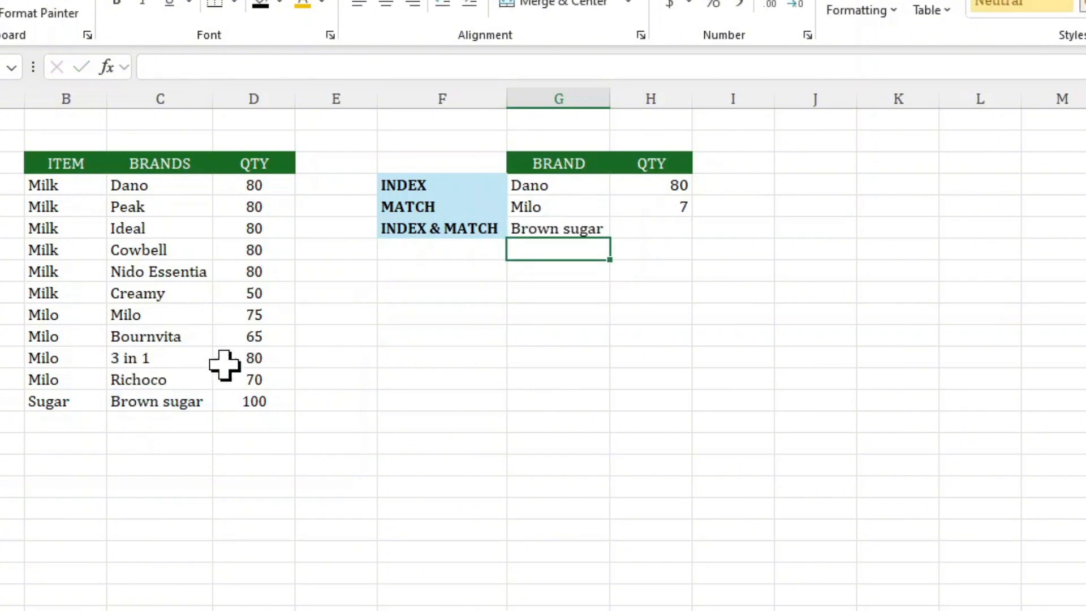
Start an INDEX formula in H6 with the brands and quantities range C4:D14 as the array.
{"action": "left_click", "coordinate": [642, 226]}
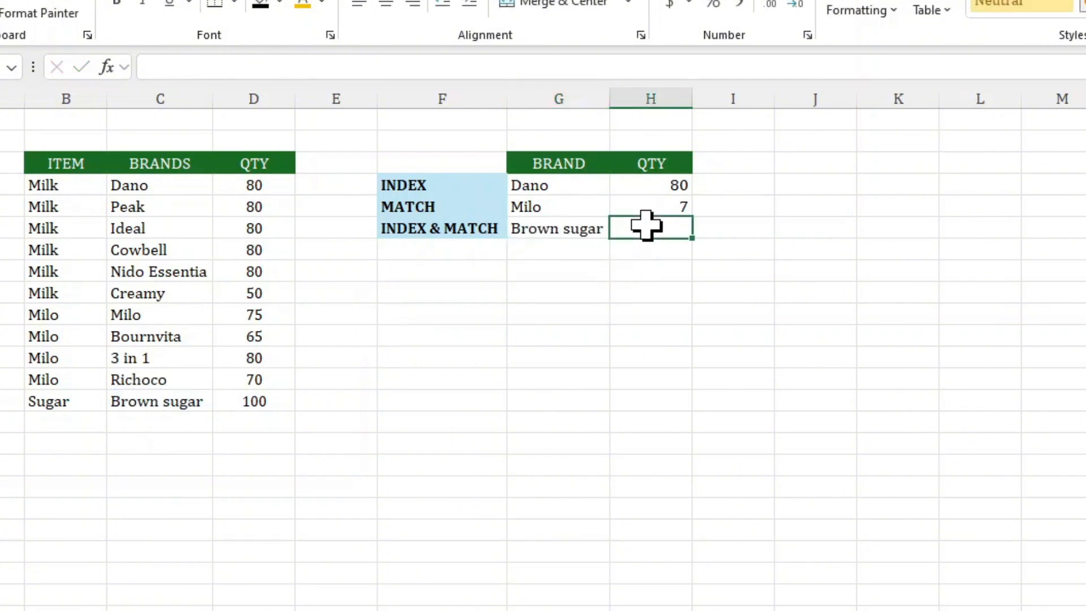
{"action": "left_click", "coordinate": [200, 70]}
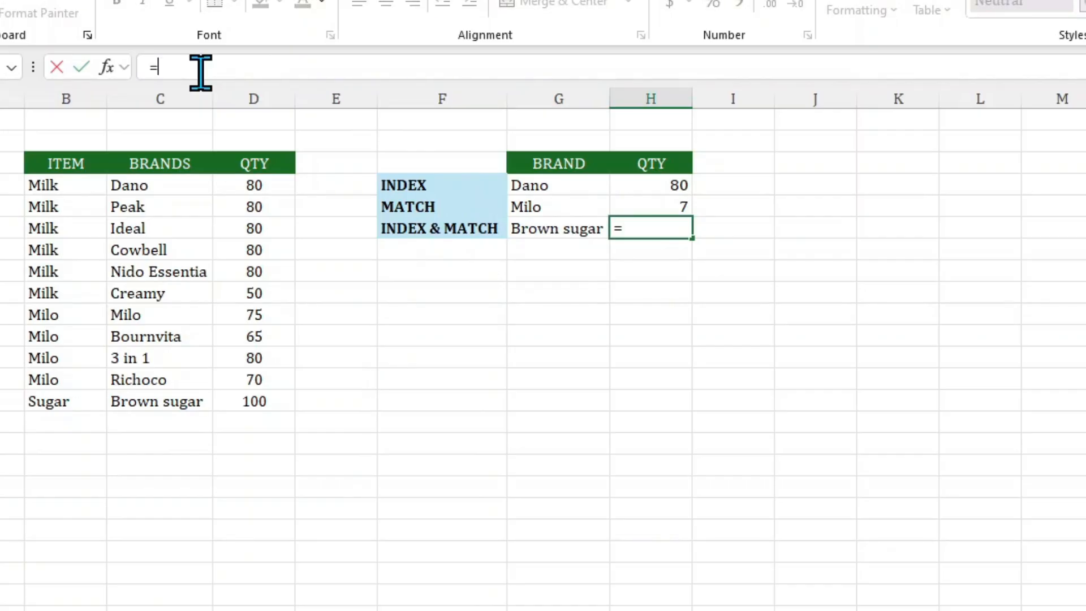
{"action": "type", "text": "=i"}
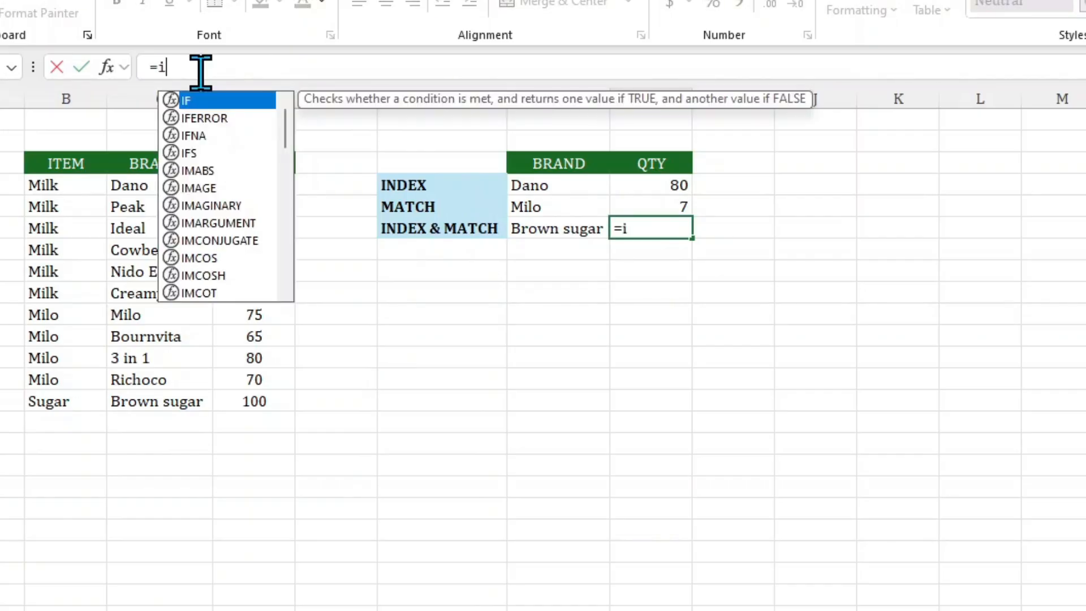
{"action": "type", "text": "ndex"}
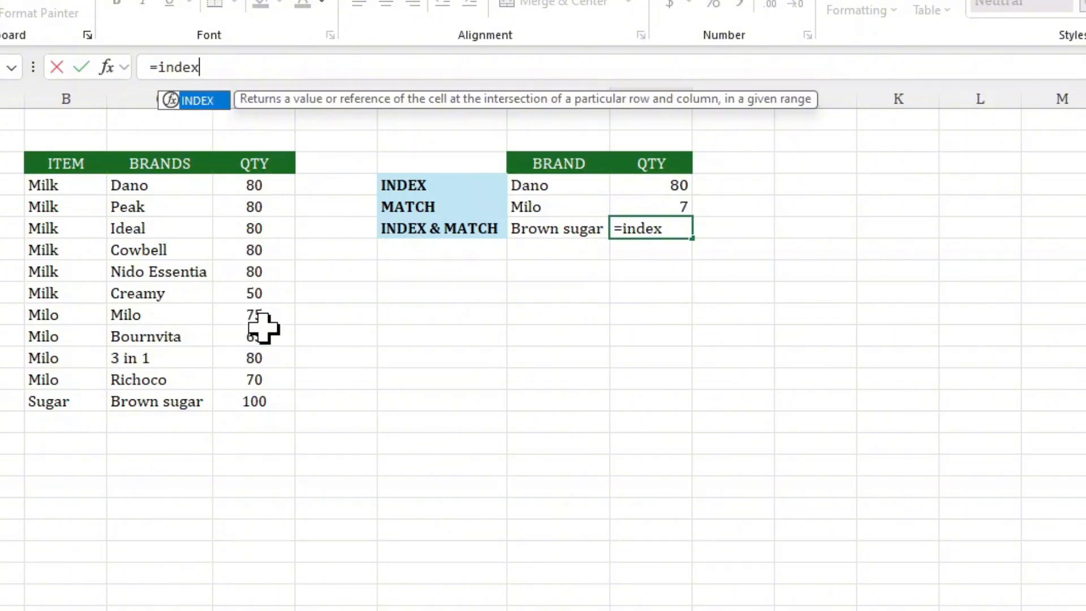
{"action": "key", "text": "Tab"}
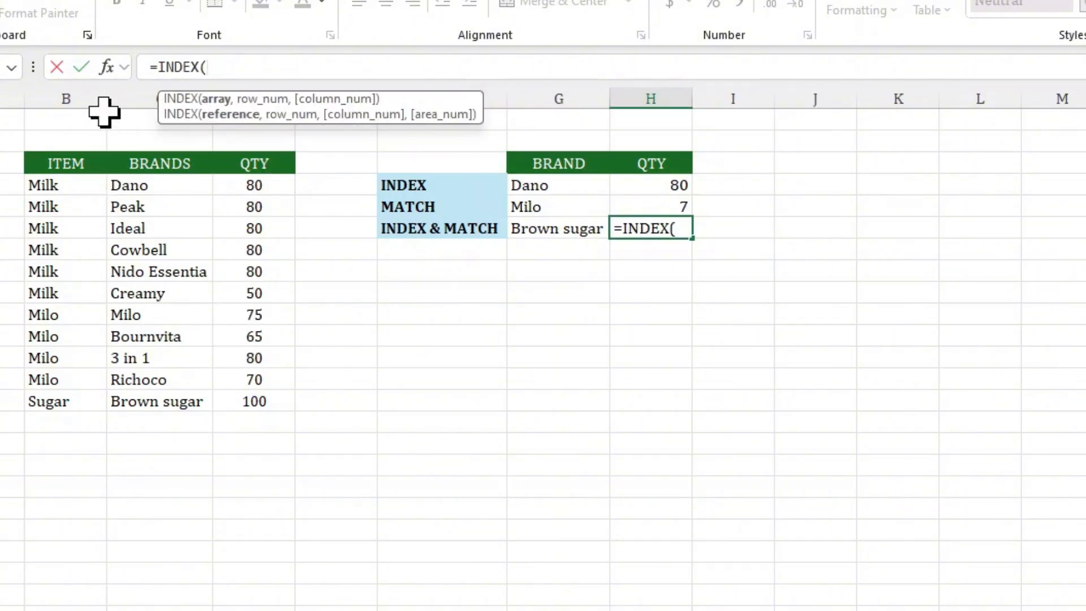
{"action": "left_click_drag", "start_coordinate": [122, 190], "coordinate": [251, 396]}
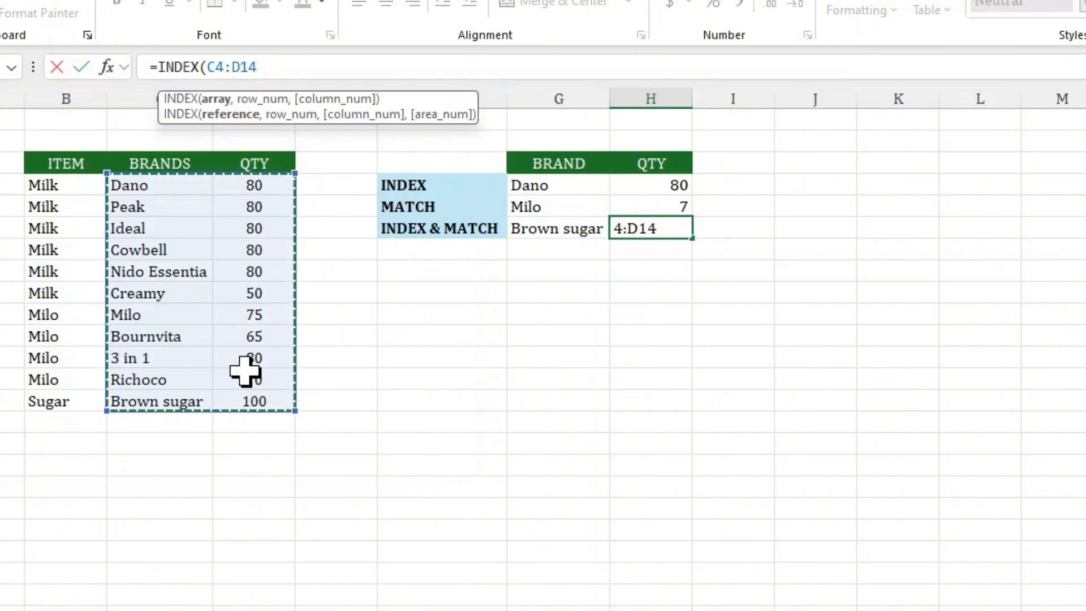
{"action": "type", "text": ","}
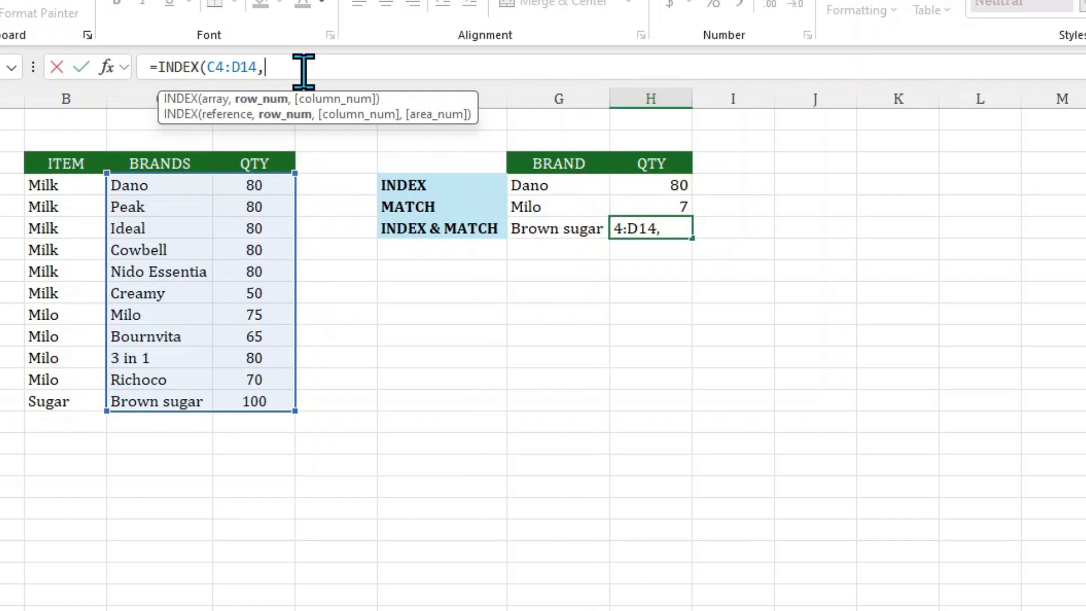
Nest a MATCH function as the row number, with lookup value G6, lookup array C4:C14 and match type 0 for an exact match.
{"action": "type", "text": "matc"}
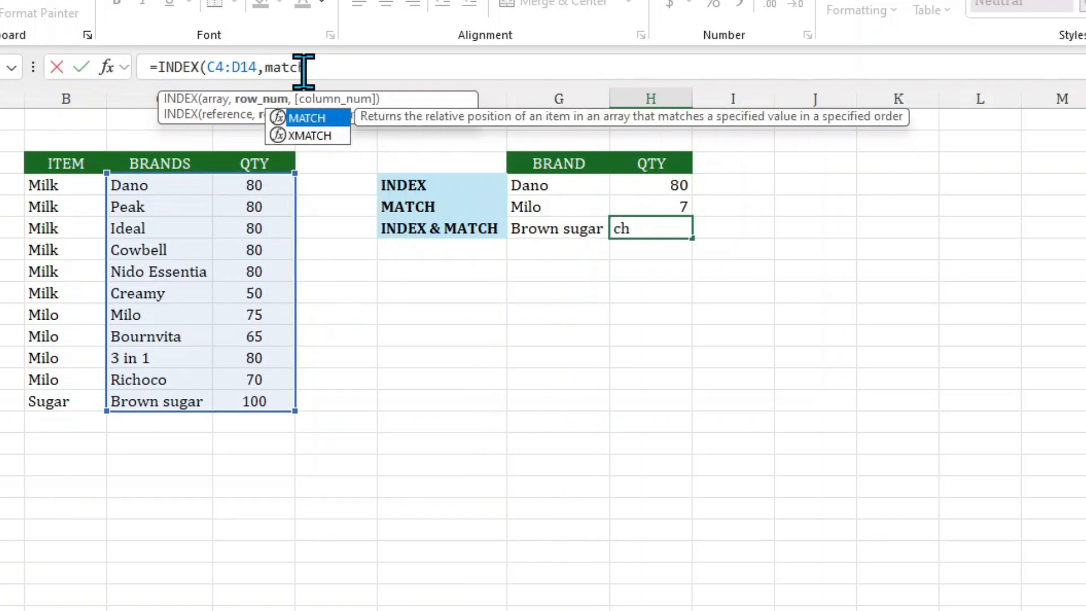
{"action": "type", "text": "h"}
{"action": "double_click", "coordinate": [309, 118]}
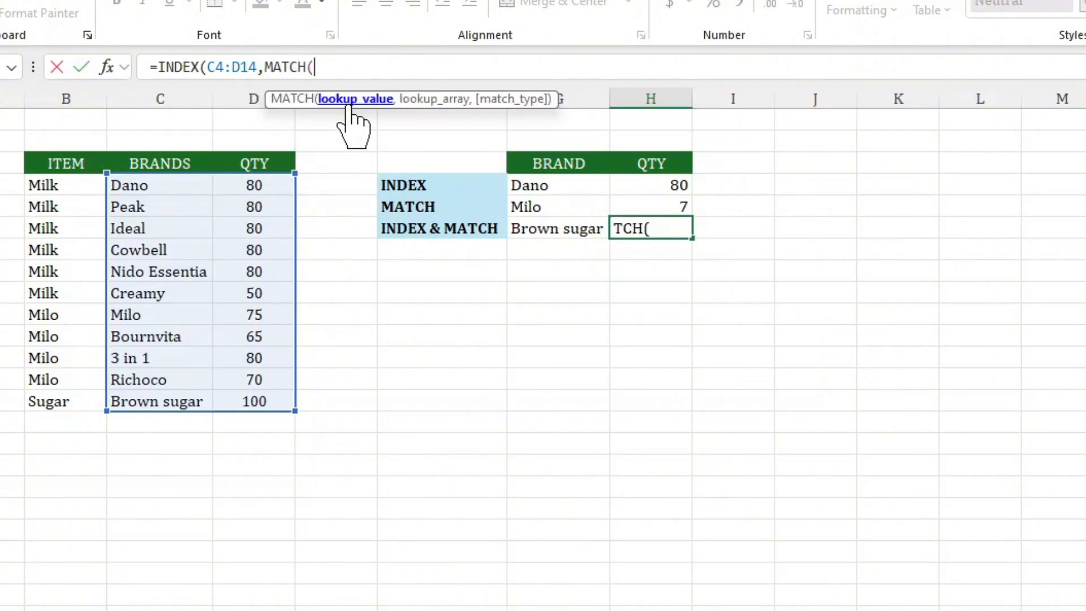
{"action": "left_click", "coordinate": [545, 235]}
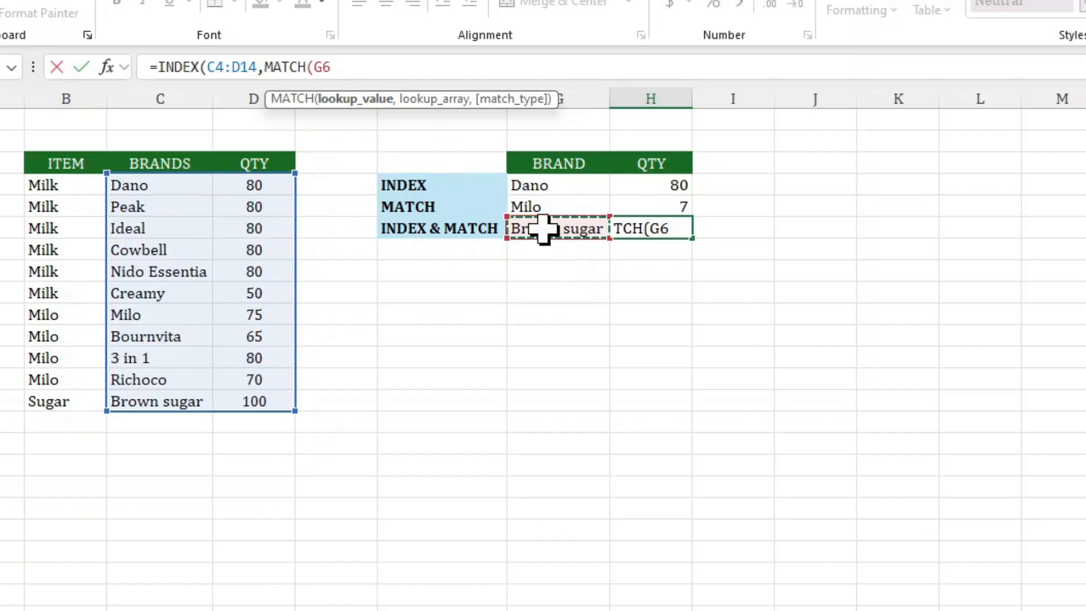
{"action": "type", "text": ","}
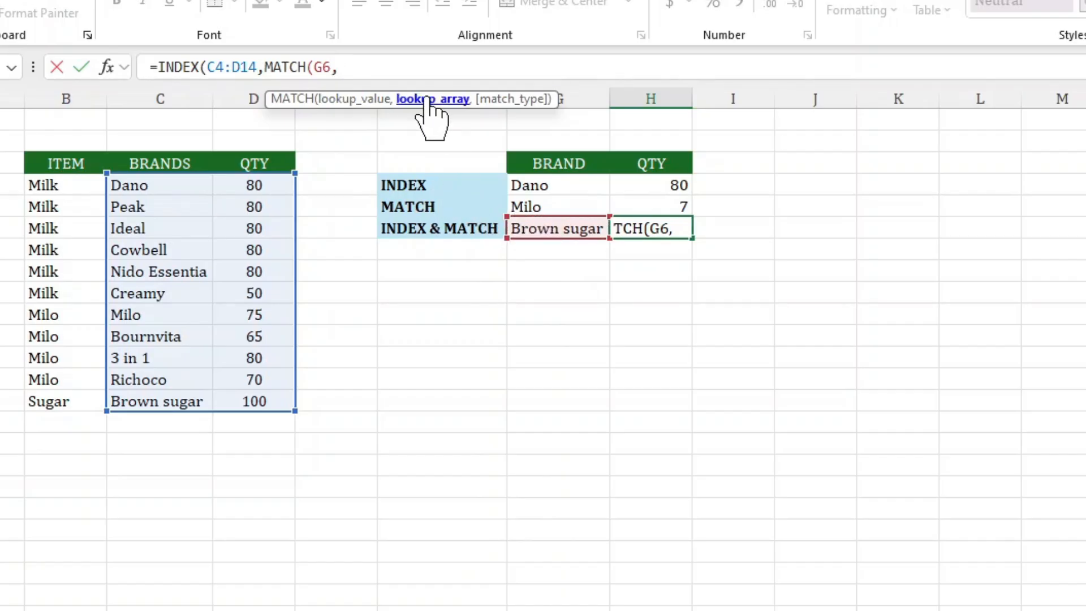
{"action": "left_click_drag", "start_coordinate": [156, 186], "coordinate": [140, 400]}
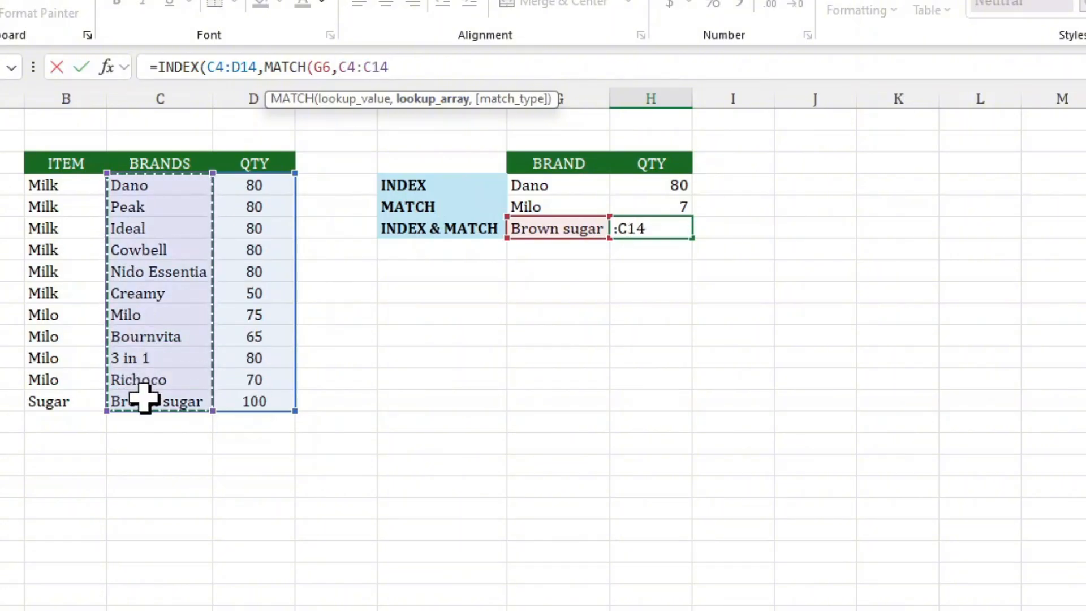
{"action": "type", "text": ","}
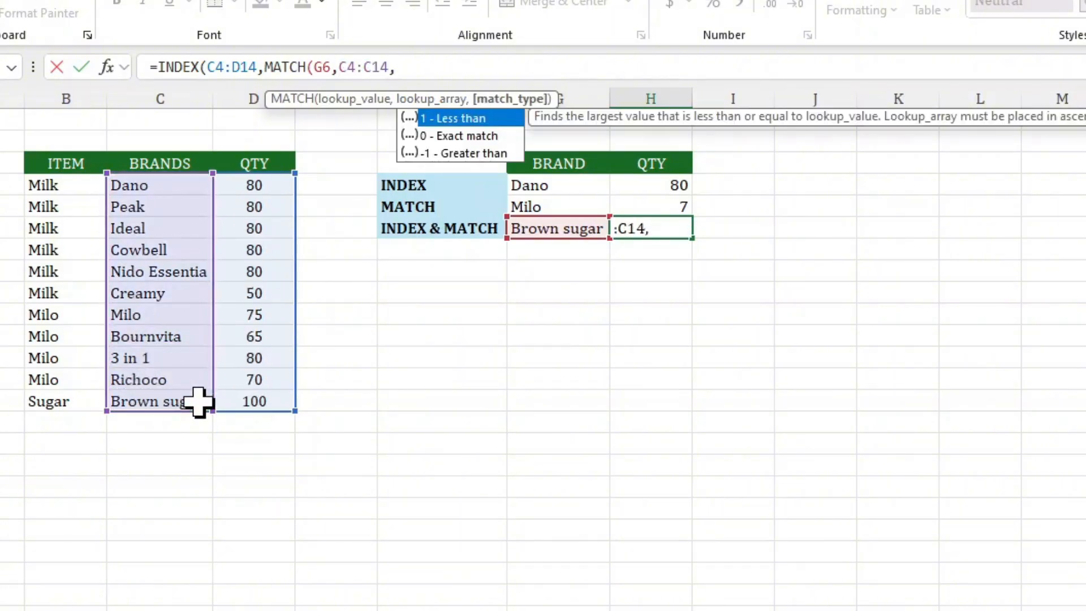
{"action": "left_click", "coordinate": [435, 143]}
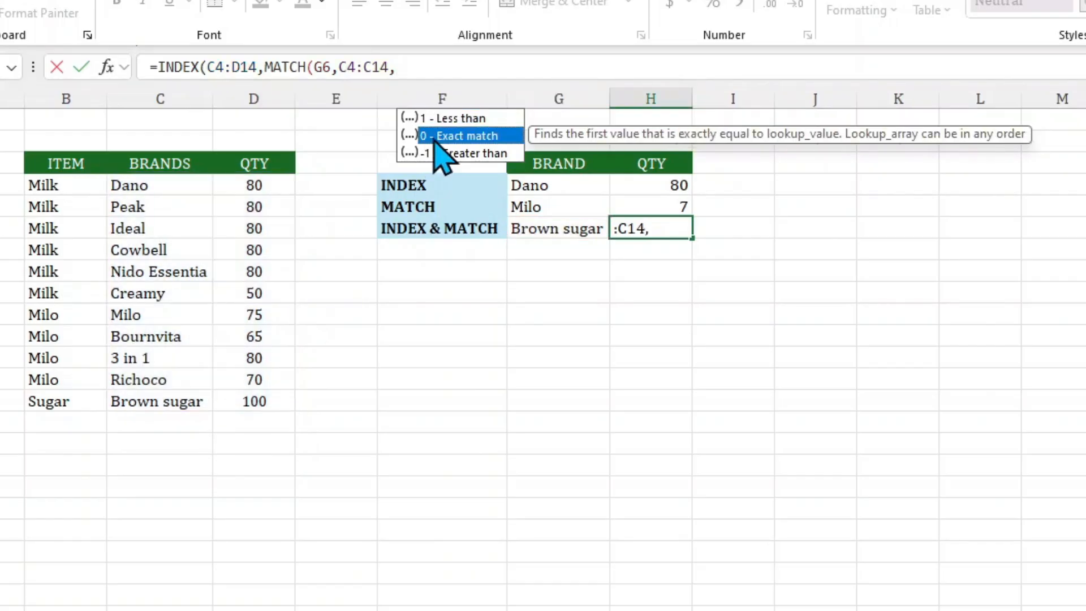
{"action": "double_click", "coordinate": [435, 138]}
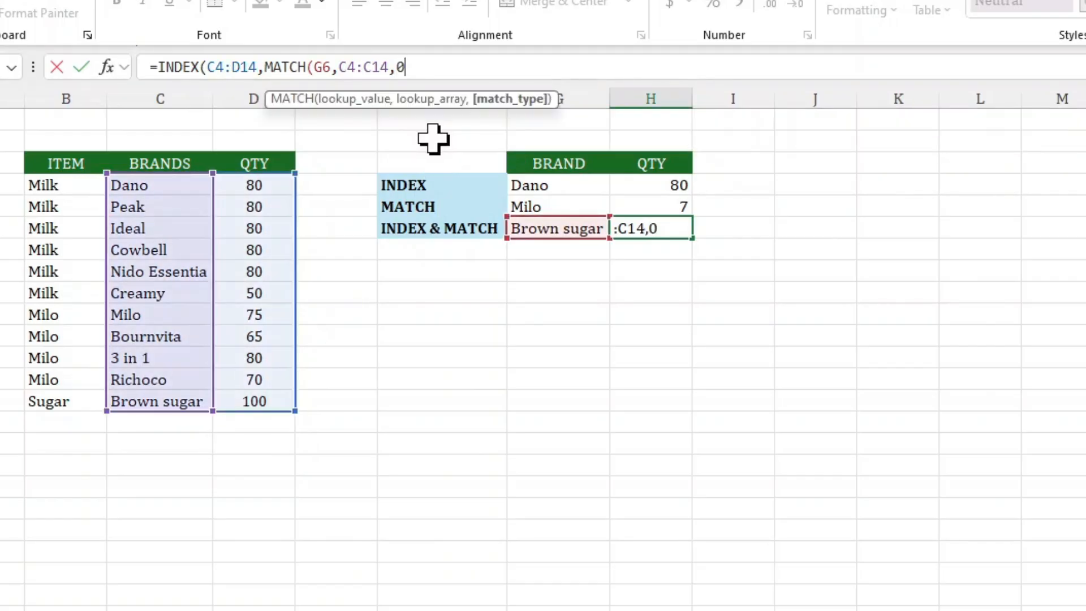
{"action": "type", "text": ")"}
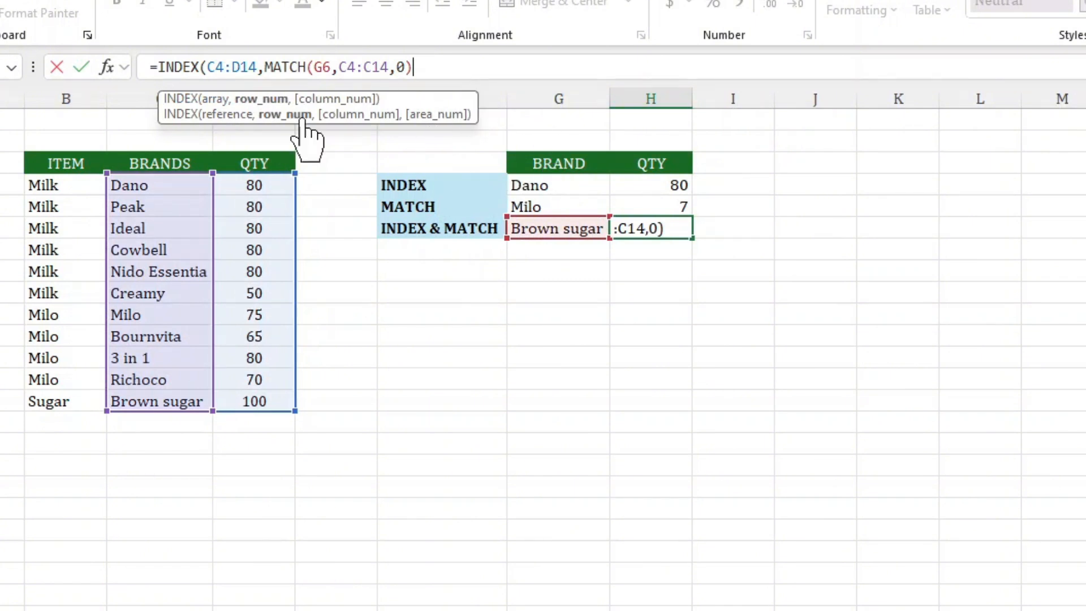
Complete the H6 INDEX & MATCH formula with column number 2 and review it in the cell.
{"action": "type", "text": ","}
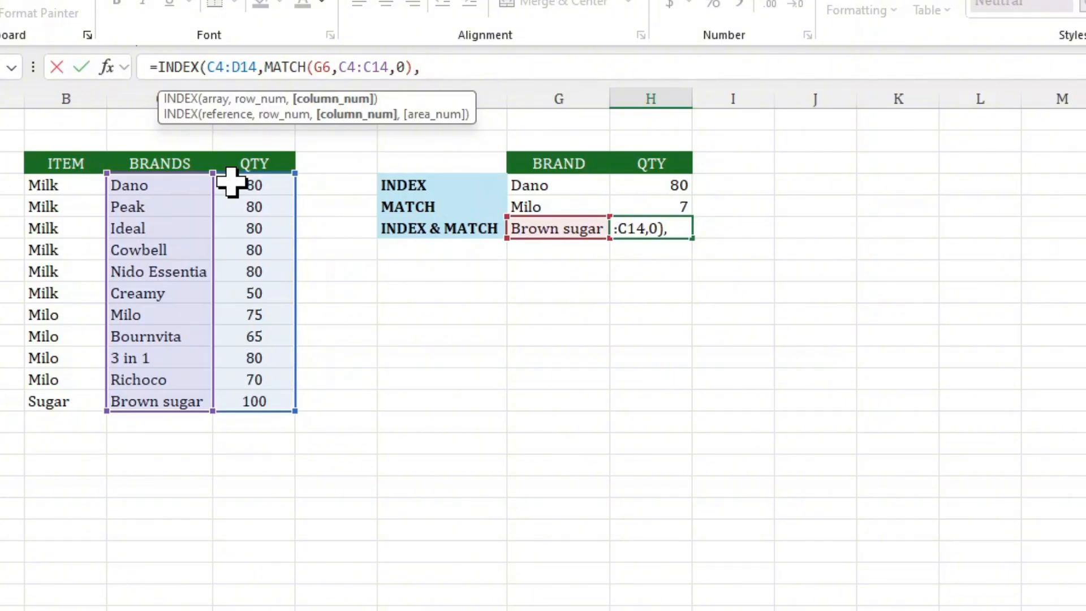
{"action": "type", "text": "2"}
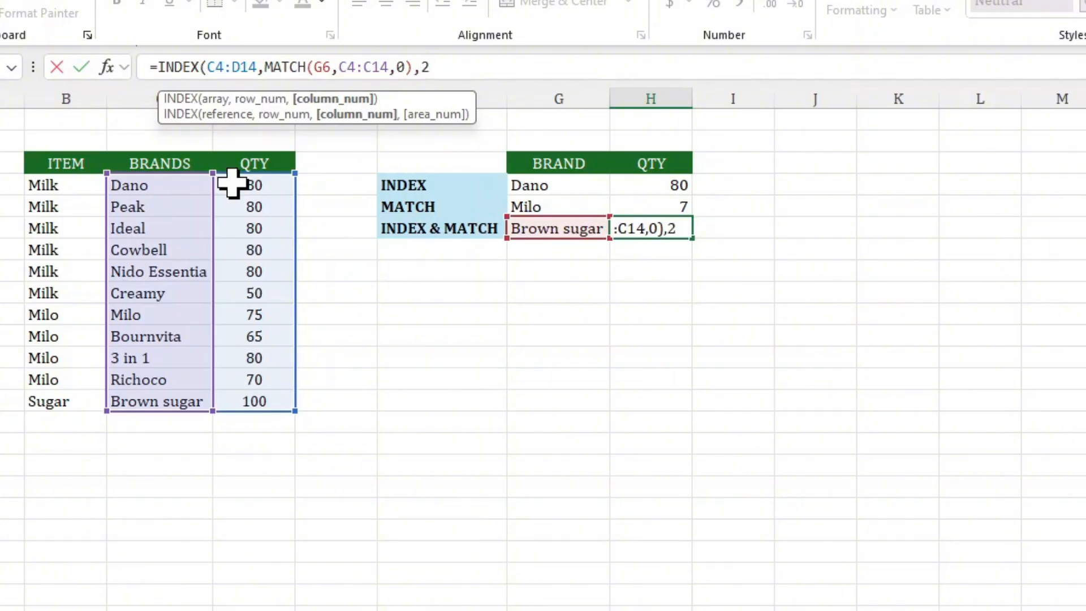
{"action": "type", "text": ")"}
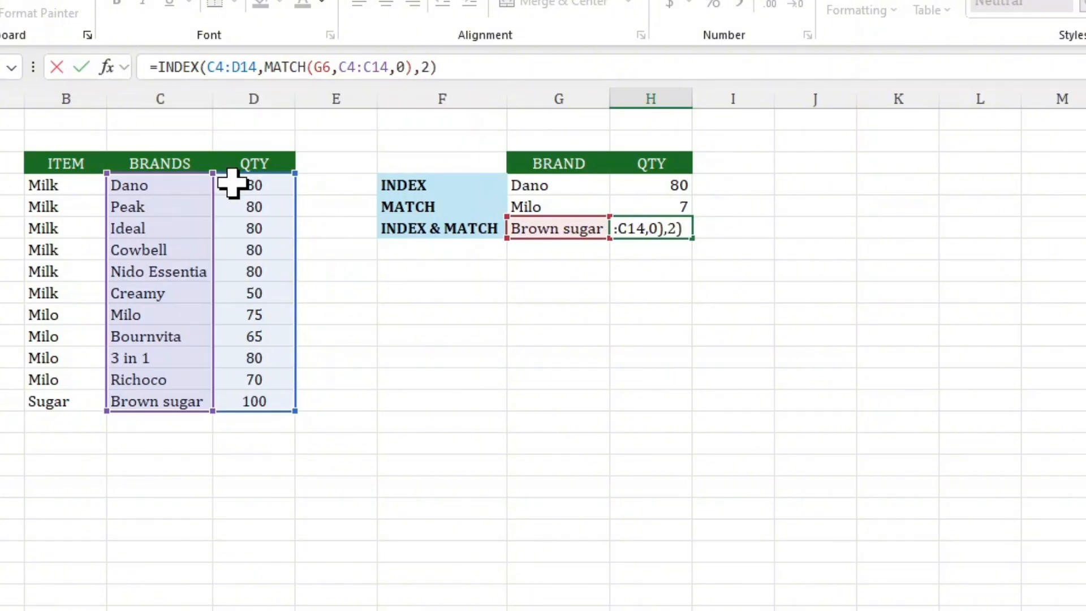
{"action": "key", "text": "Return"}
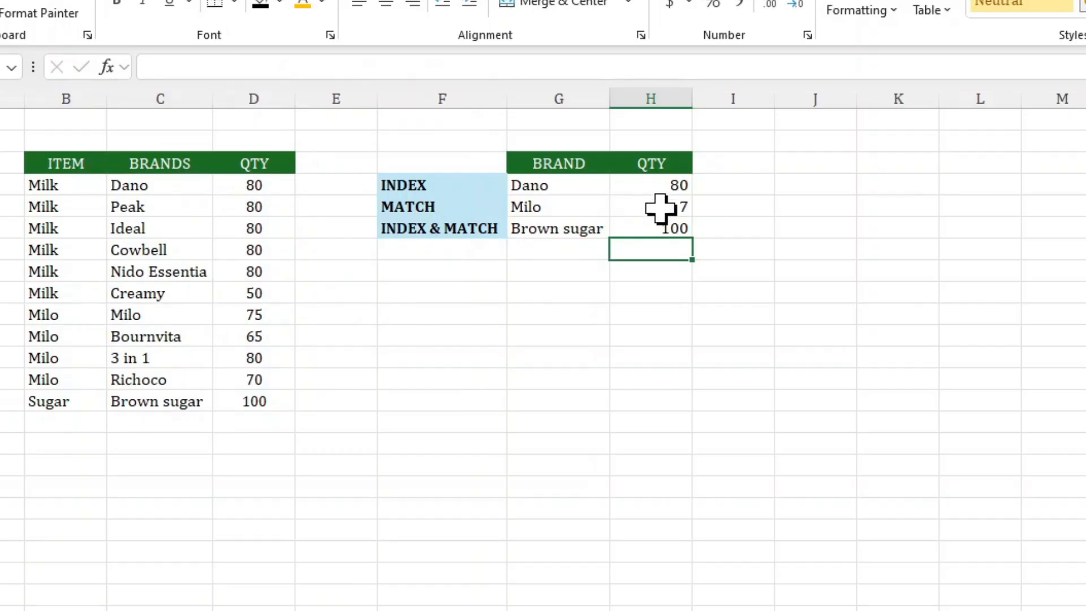
{"action": "left_click", "coordinate": [650, 226]}
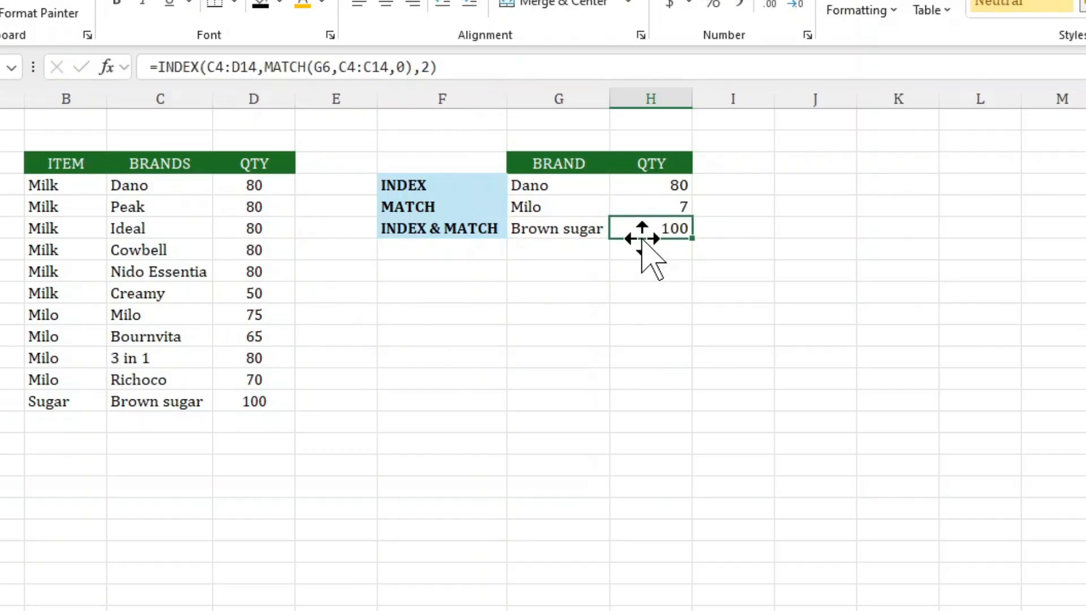
Replace the INDEX & MATCH lookup brand in G6 with Ideal.
{"action": "left_click", "coordinate": [560, 232]}
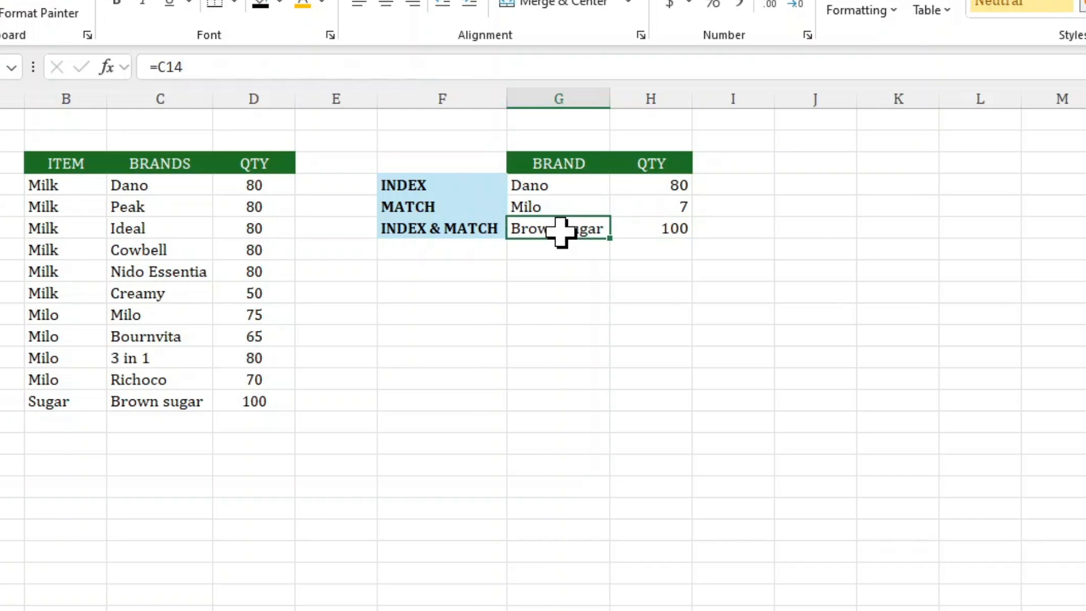
{"action": "type", "text": "Ideal"}
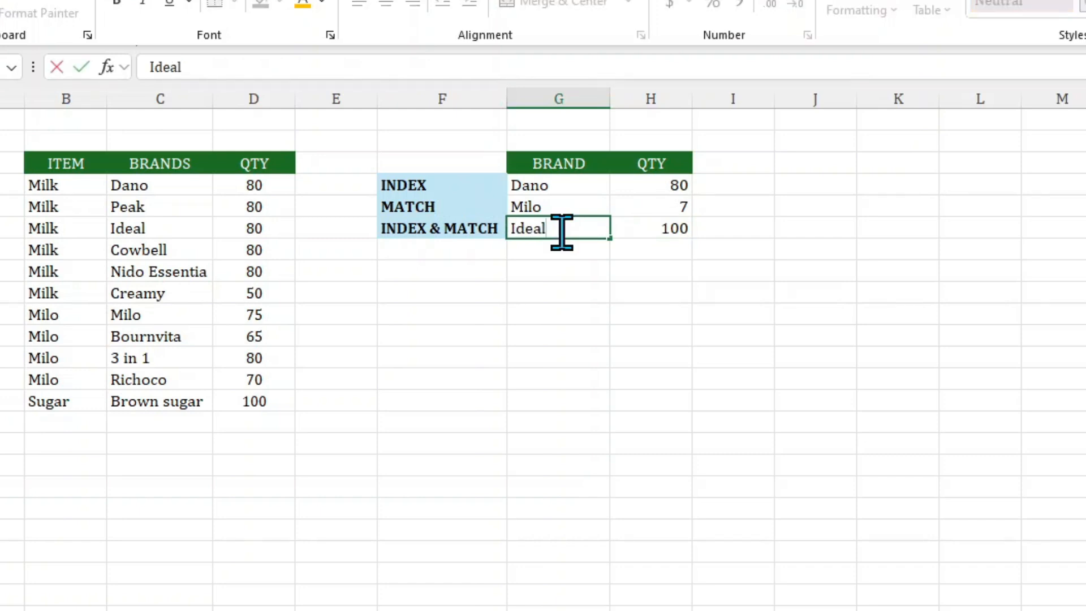
{"action": "key", "text": "Return"}
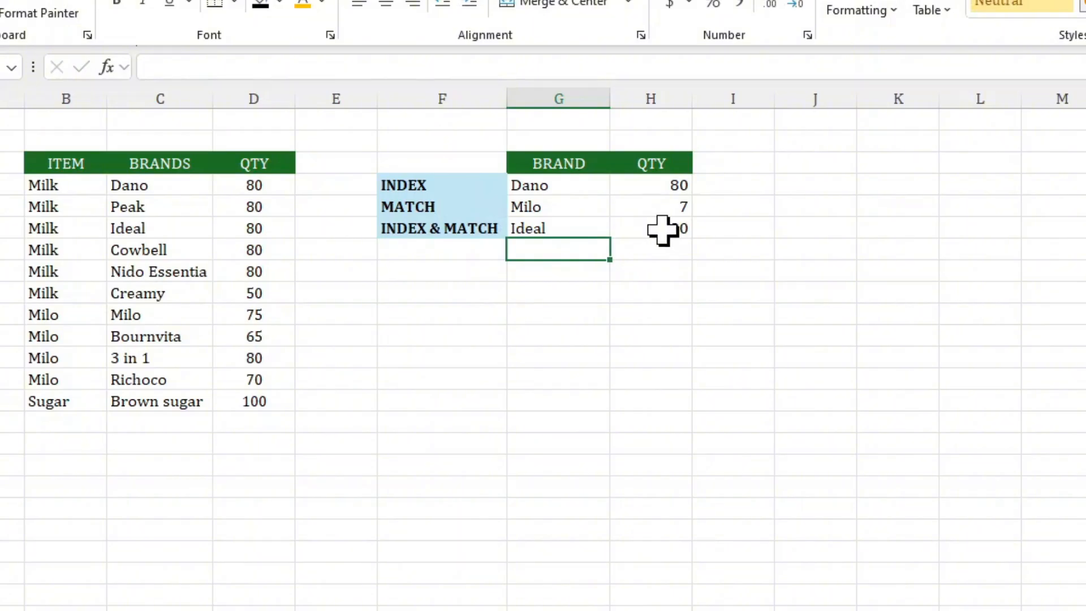